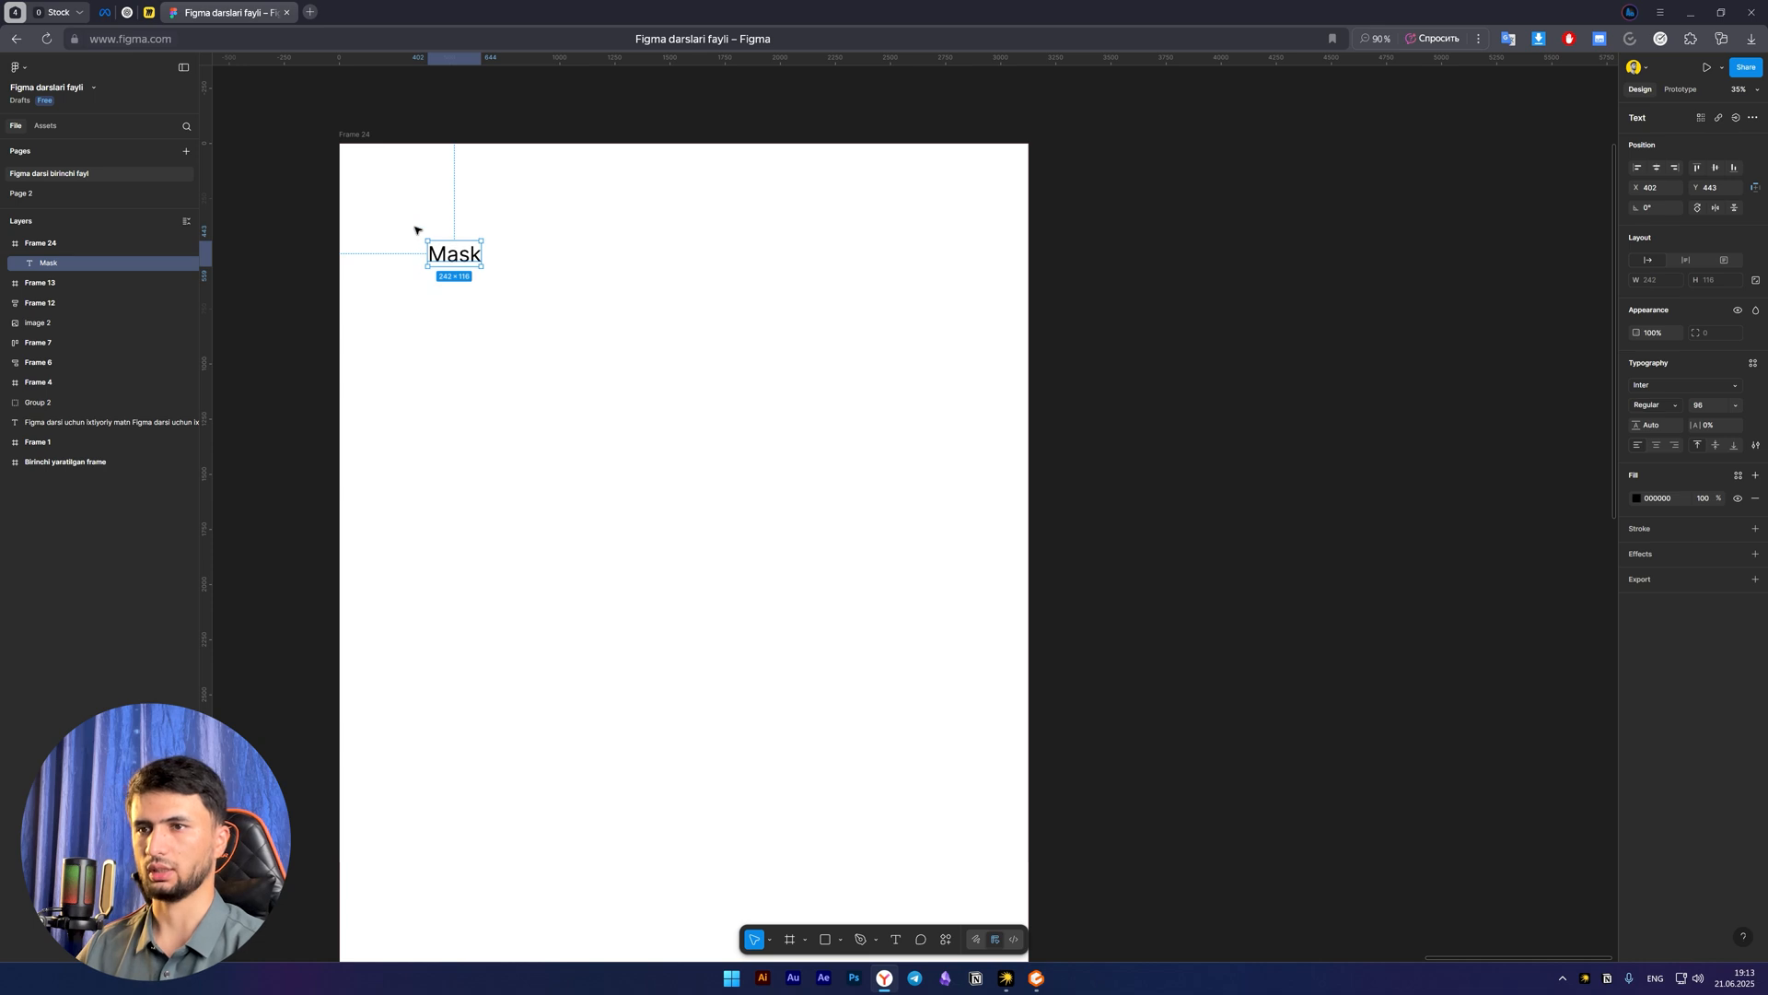
pyautogui.click(601, 376)
pyautogui.press('space')
pyautogui.moveTo(620, 391); pyautogui.dragTo(600, 388)
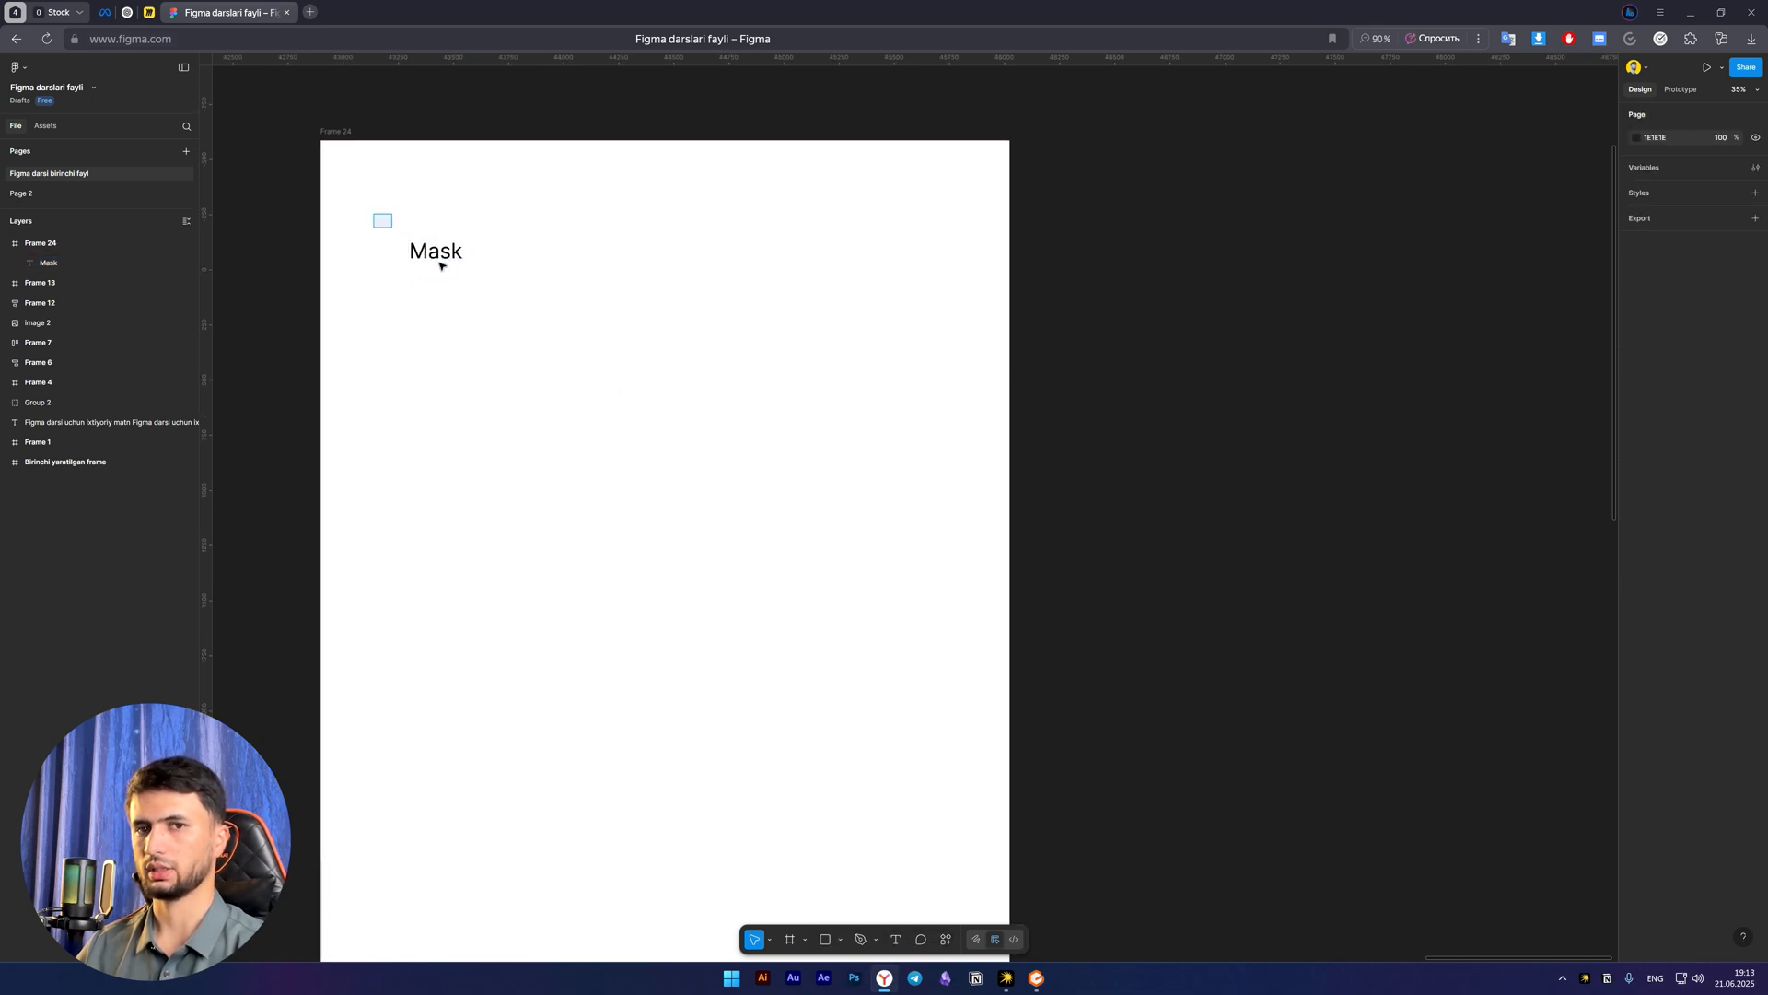
pyautogui.moveTo(373, 213); pyautogui.dragTo(541, 333)
pyautogui.click(605, 396)
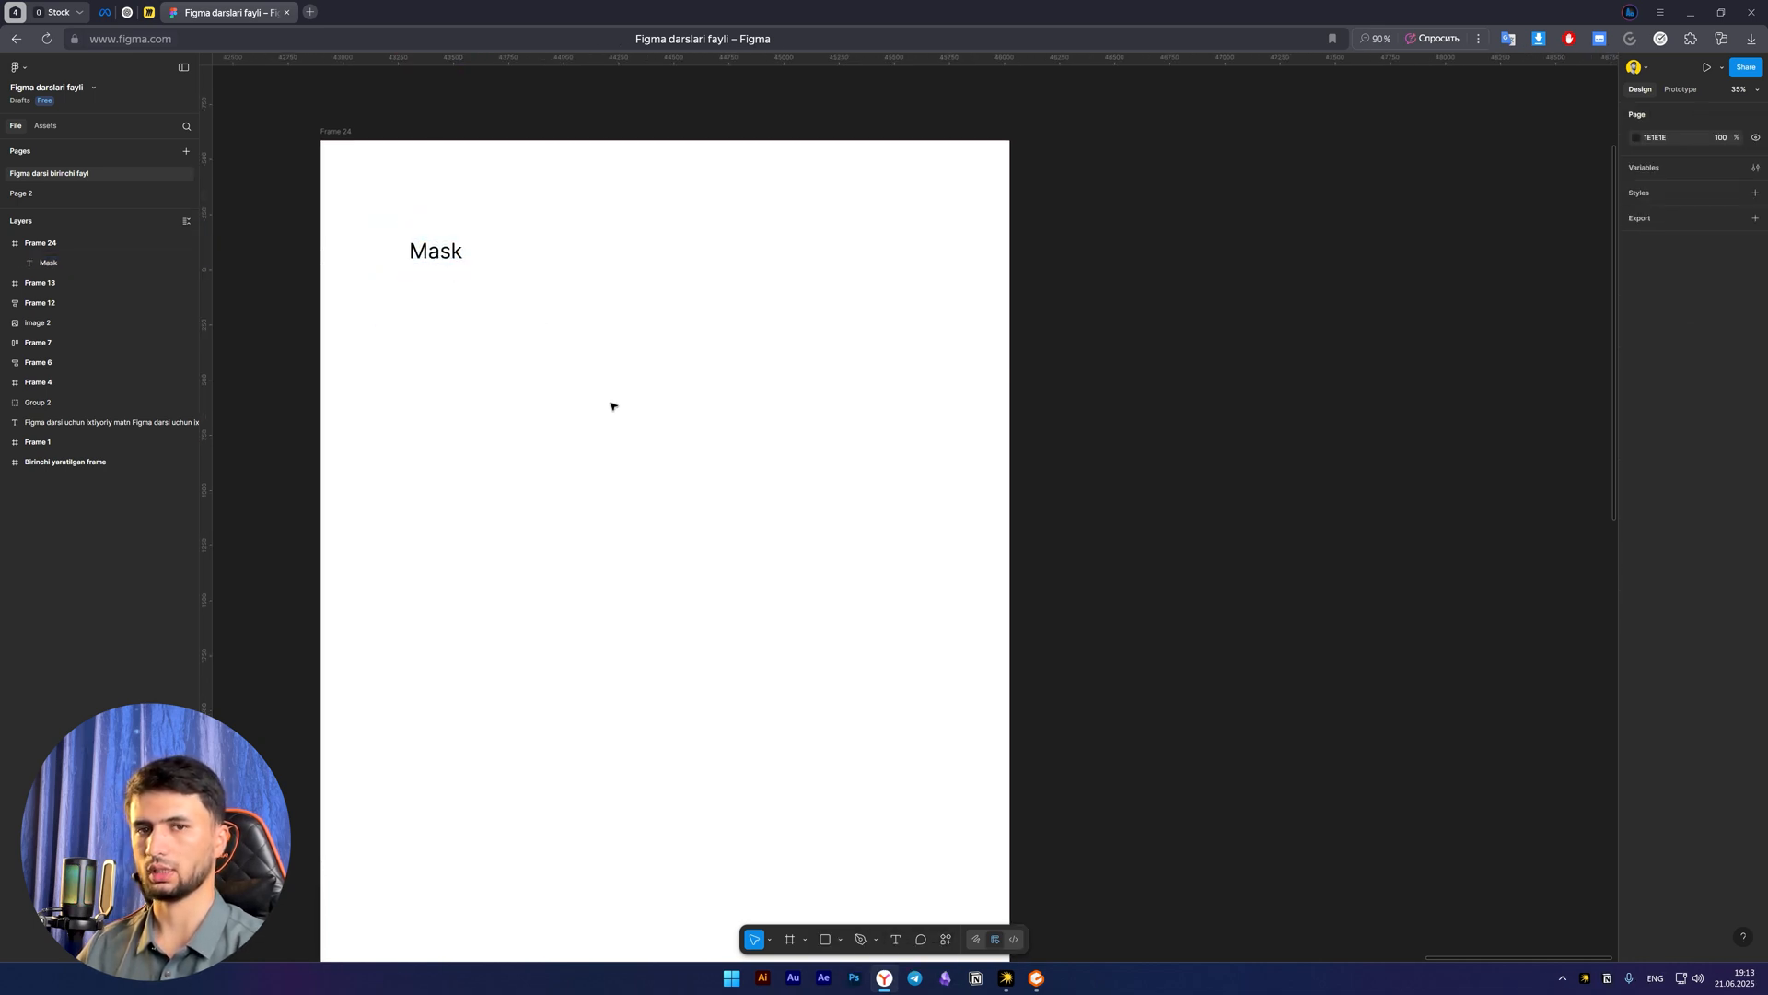
pyautogui.press('space')
pyautogui.scroll(-3, 603, 387)
pyautogui.scroll(3, 604, 387)
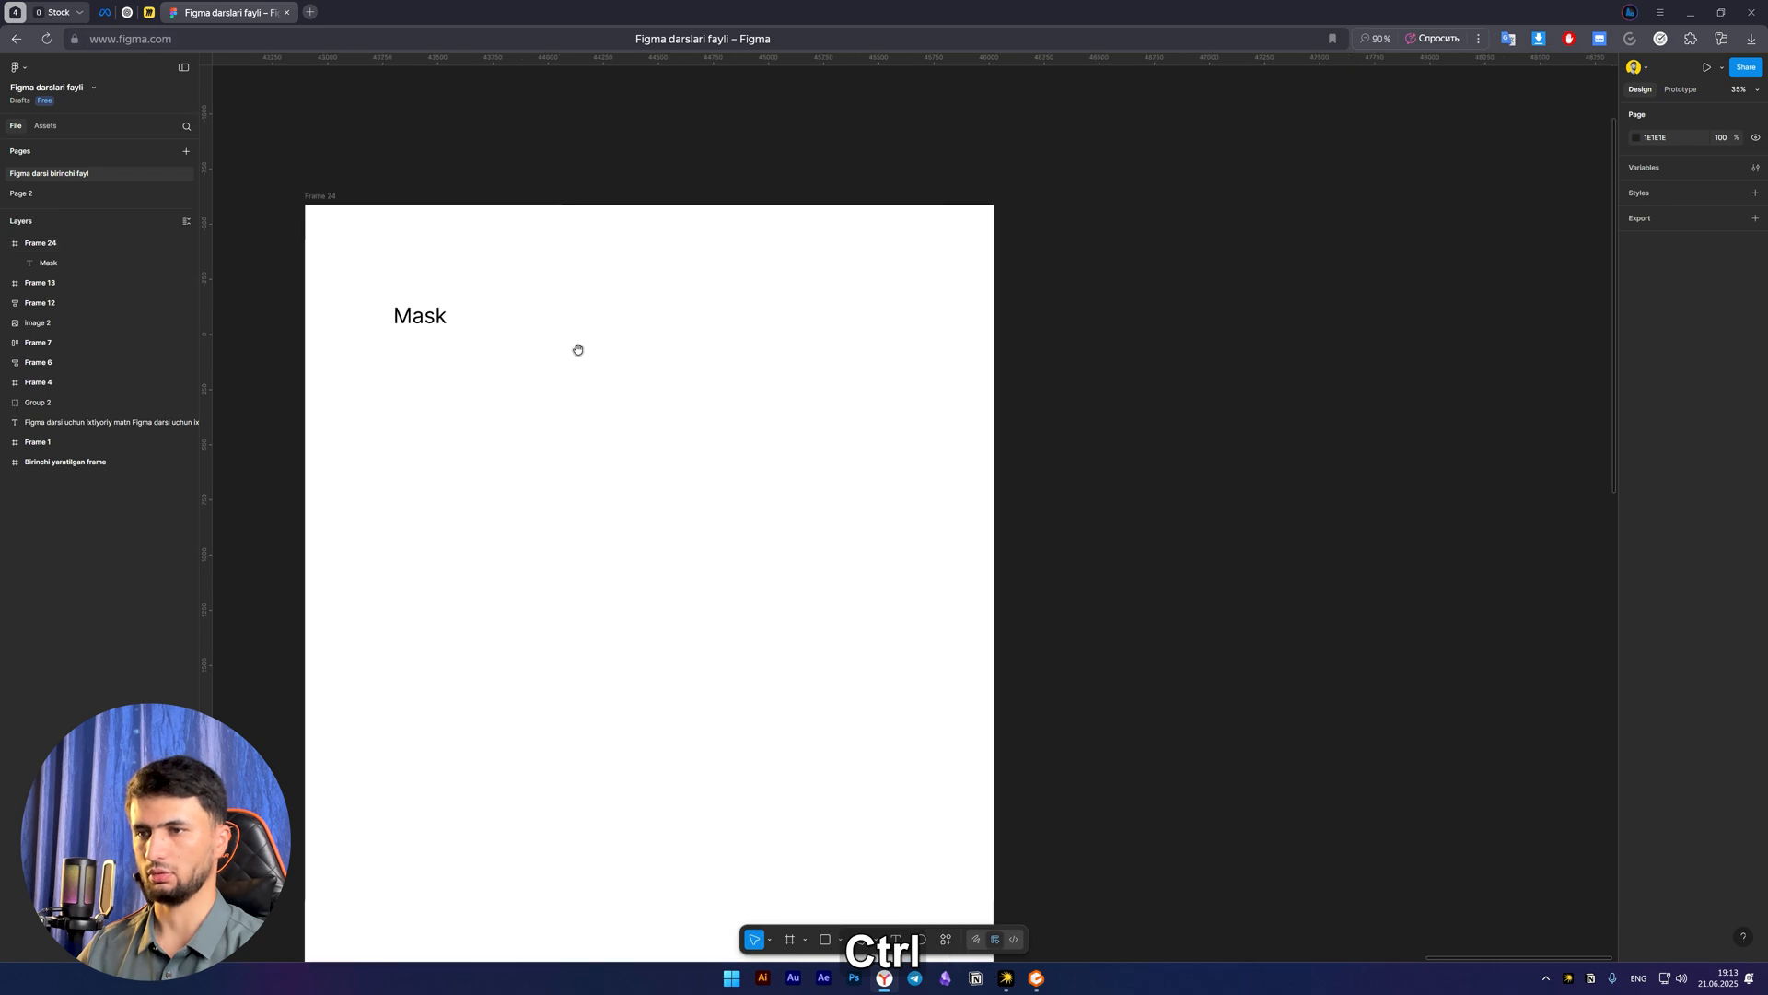
pyautogui.press('space')
pyautogui.moveTo(588, 387); pyautogui.dragTo(607, 384)
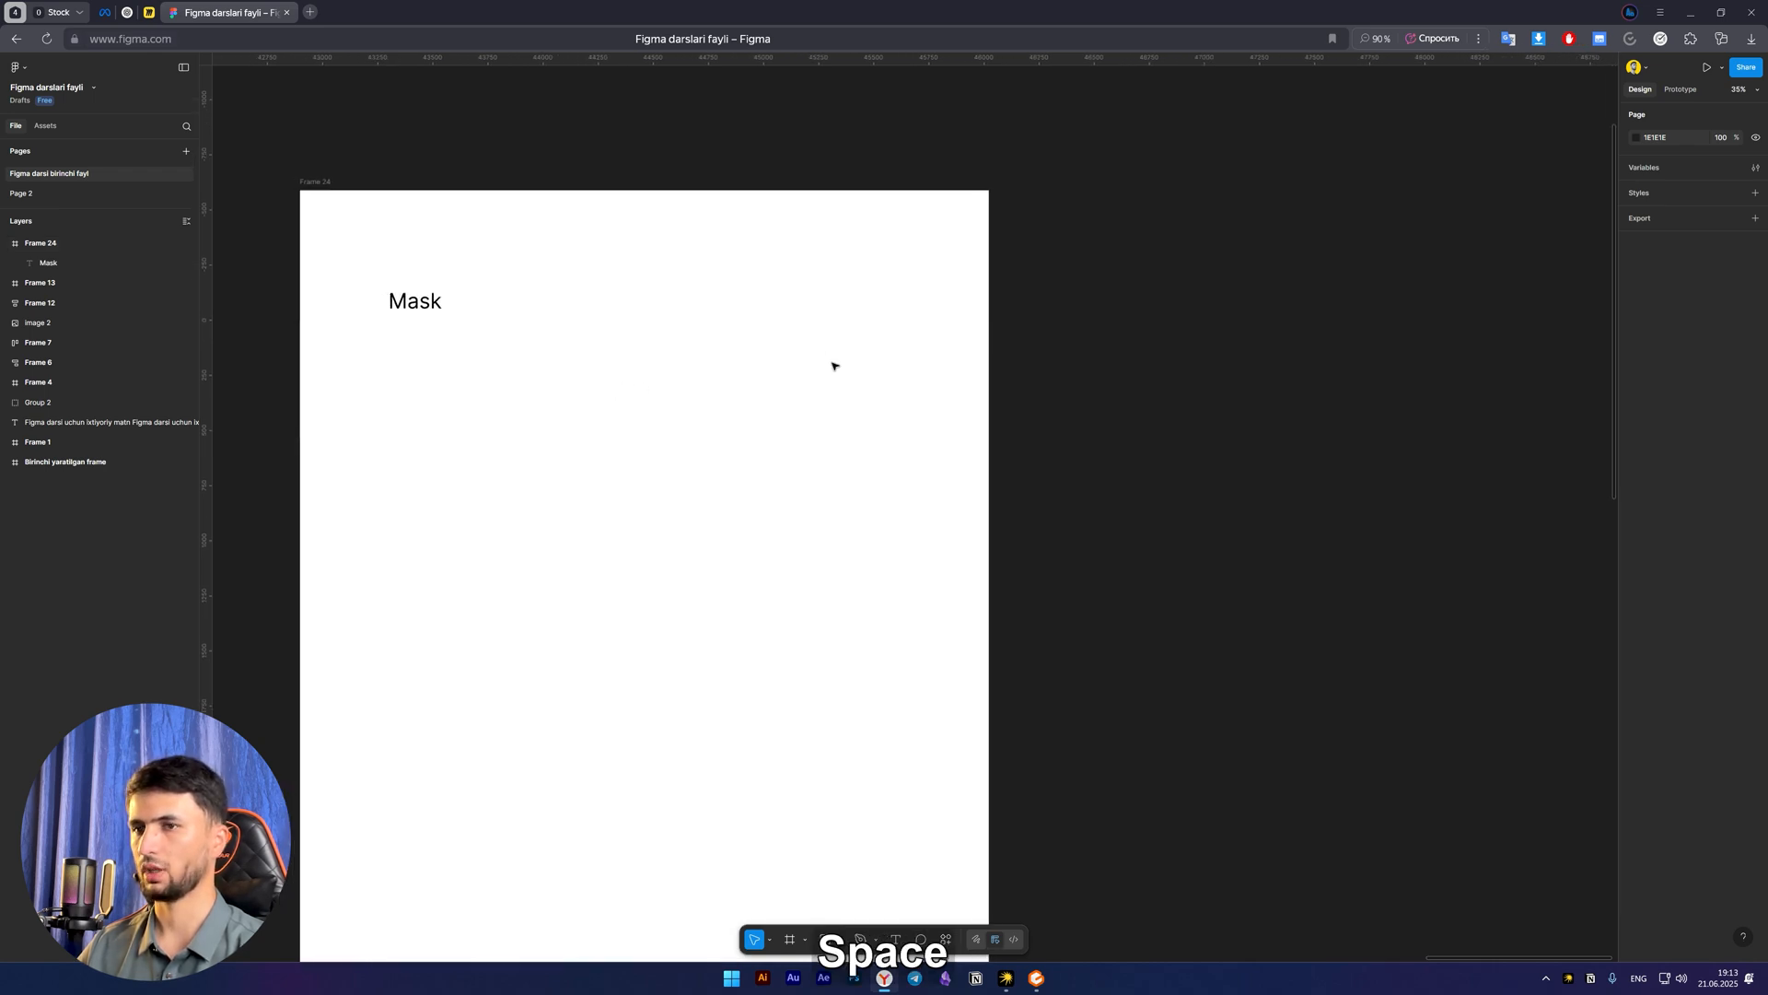
# Draw a new frame on the empty canvas to the right of Frame 24 and enlarge it to about 2651 × 2543
pyautogui.moveTo(813, 375); pyautogui.dragTo(415, 294)
pyautogui.press('f')
pyautogui.moveTo(632, 143); pyautogui.dragTo(1067, 640)
pyautogui.press('space')
pyautogui.moveTo(864, 383); pyautogui.dragTo(731, 423)
pyautogui.press('v')
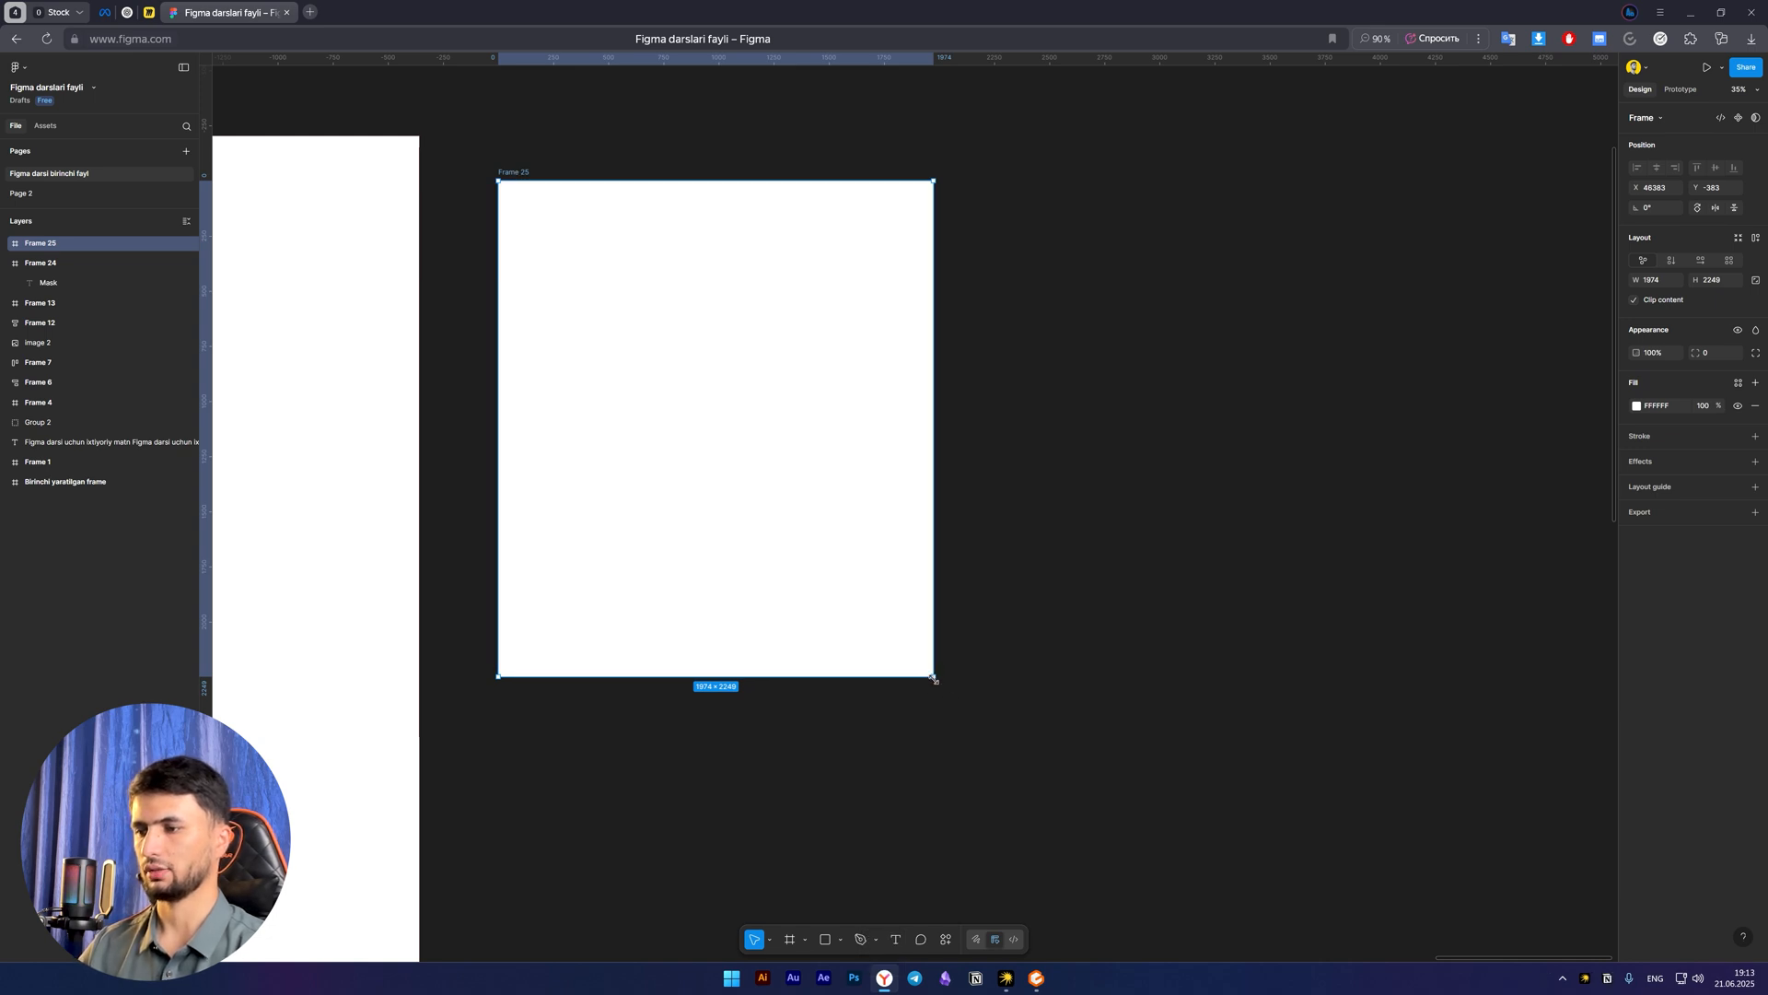
pyautogui.moveTo(933, 677); pyautogui.dragTo(1085, 738)
pyautogui.press('Escape')
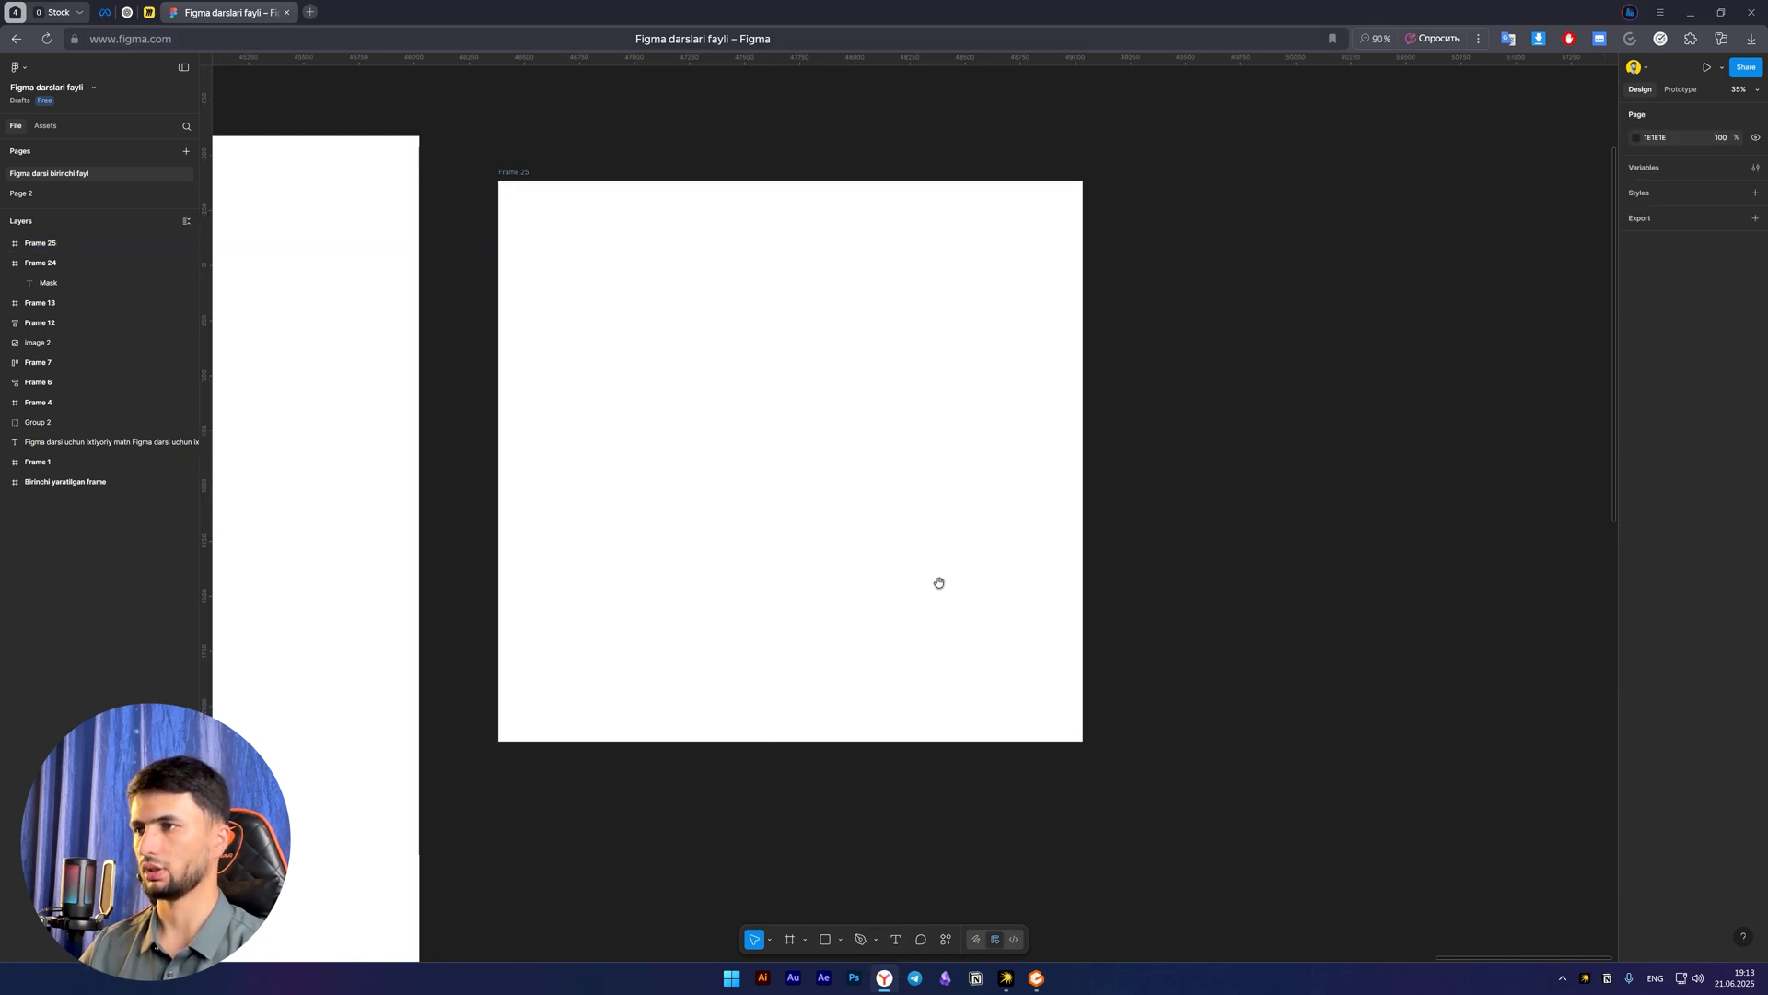
# Draw a square of about 635 × 635 in the new frame and place a duplicate below and to the right of it
pyautogui.moveTo(938, 582); pyautogui.dragTo(877, 584)
pyautogui.scroll(-2, 790, 486)
pyautogui.scroll(3, 797, 525)
pyautogui.moveTo(797, 525); pyautogui.dragTo(790, 543)
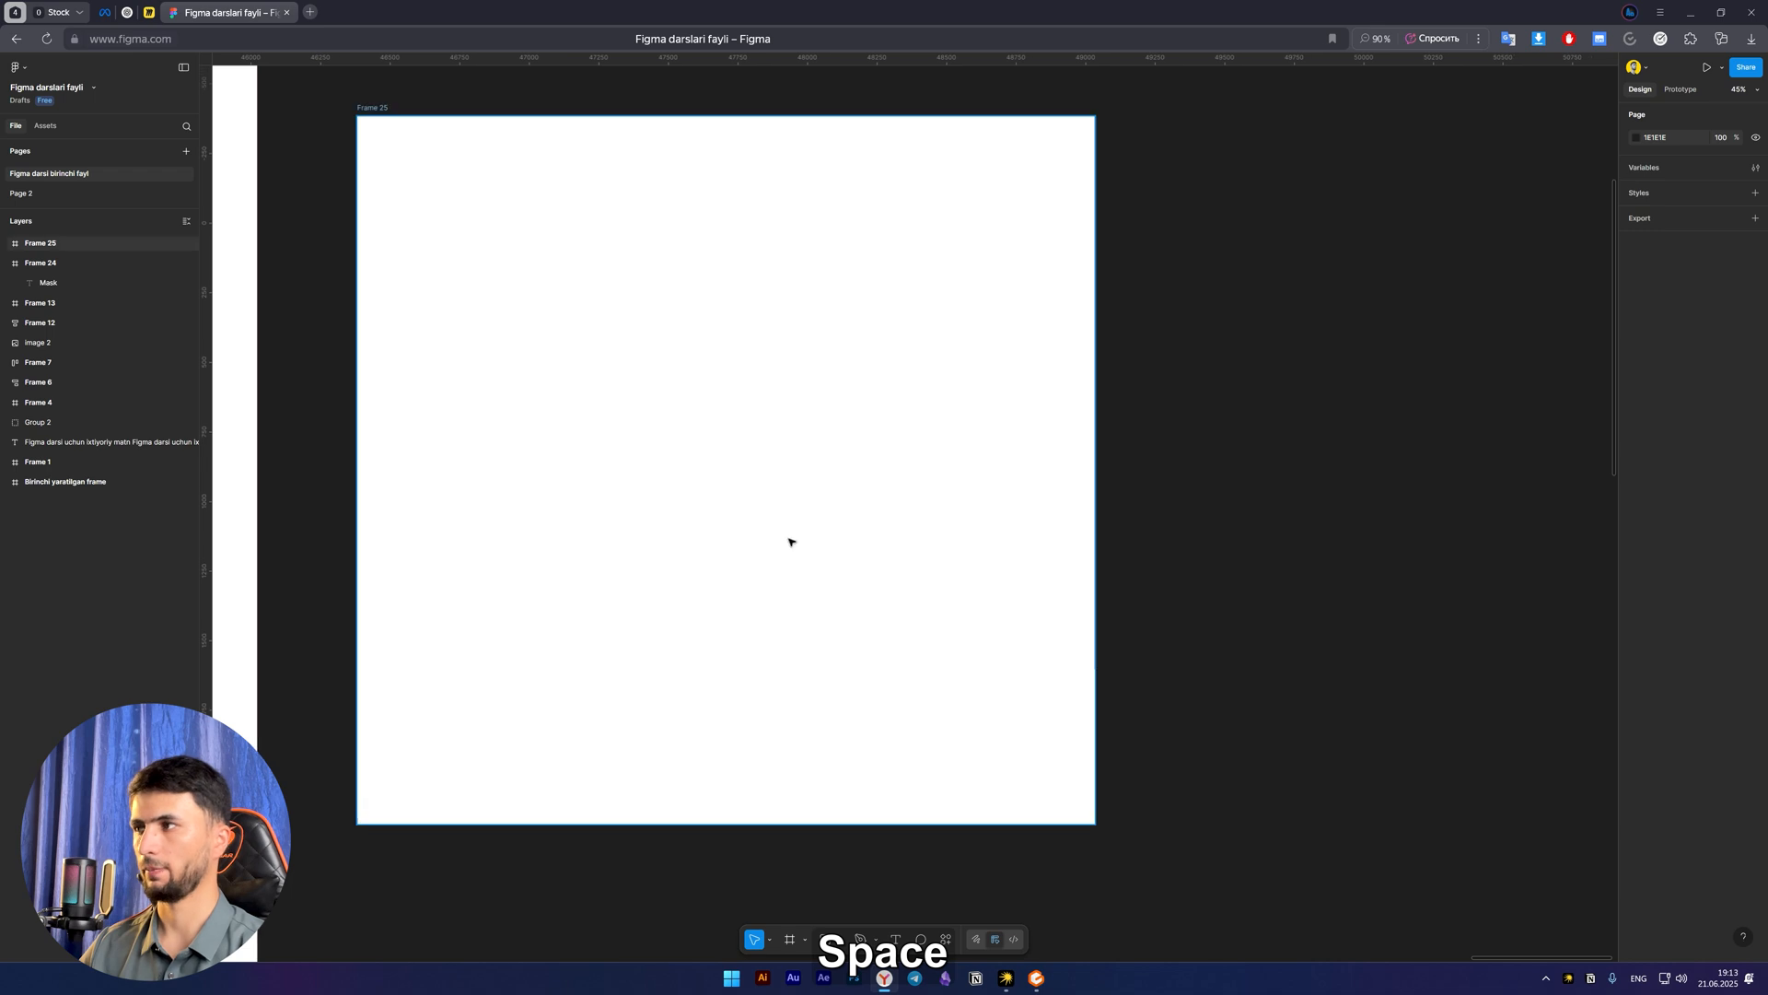
pyautogui.scroll(-2, 790, 543)
pyautogui.press('r')
pyautogui.moveTo(522, 295)
pyautogui.mouseDown()
pyautogui.moveTo(805, 577)
pyautogui.moveTo(651, 423)
pyautogui.moveTo(817, 402)
pyautogui.moveTo(766, 430)
pyautogui.moveTo(801, 461)
pyautogui.mouseUp()
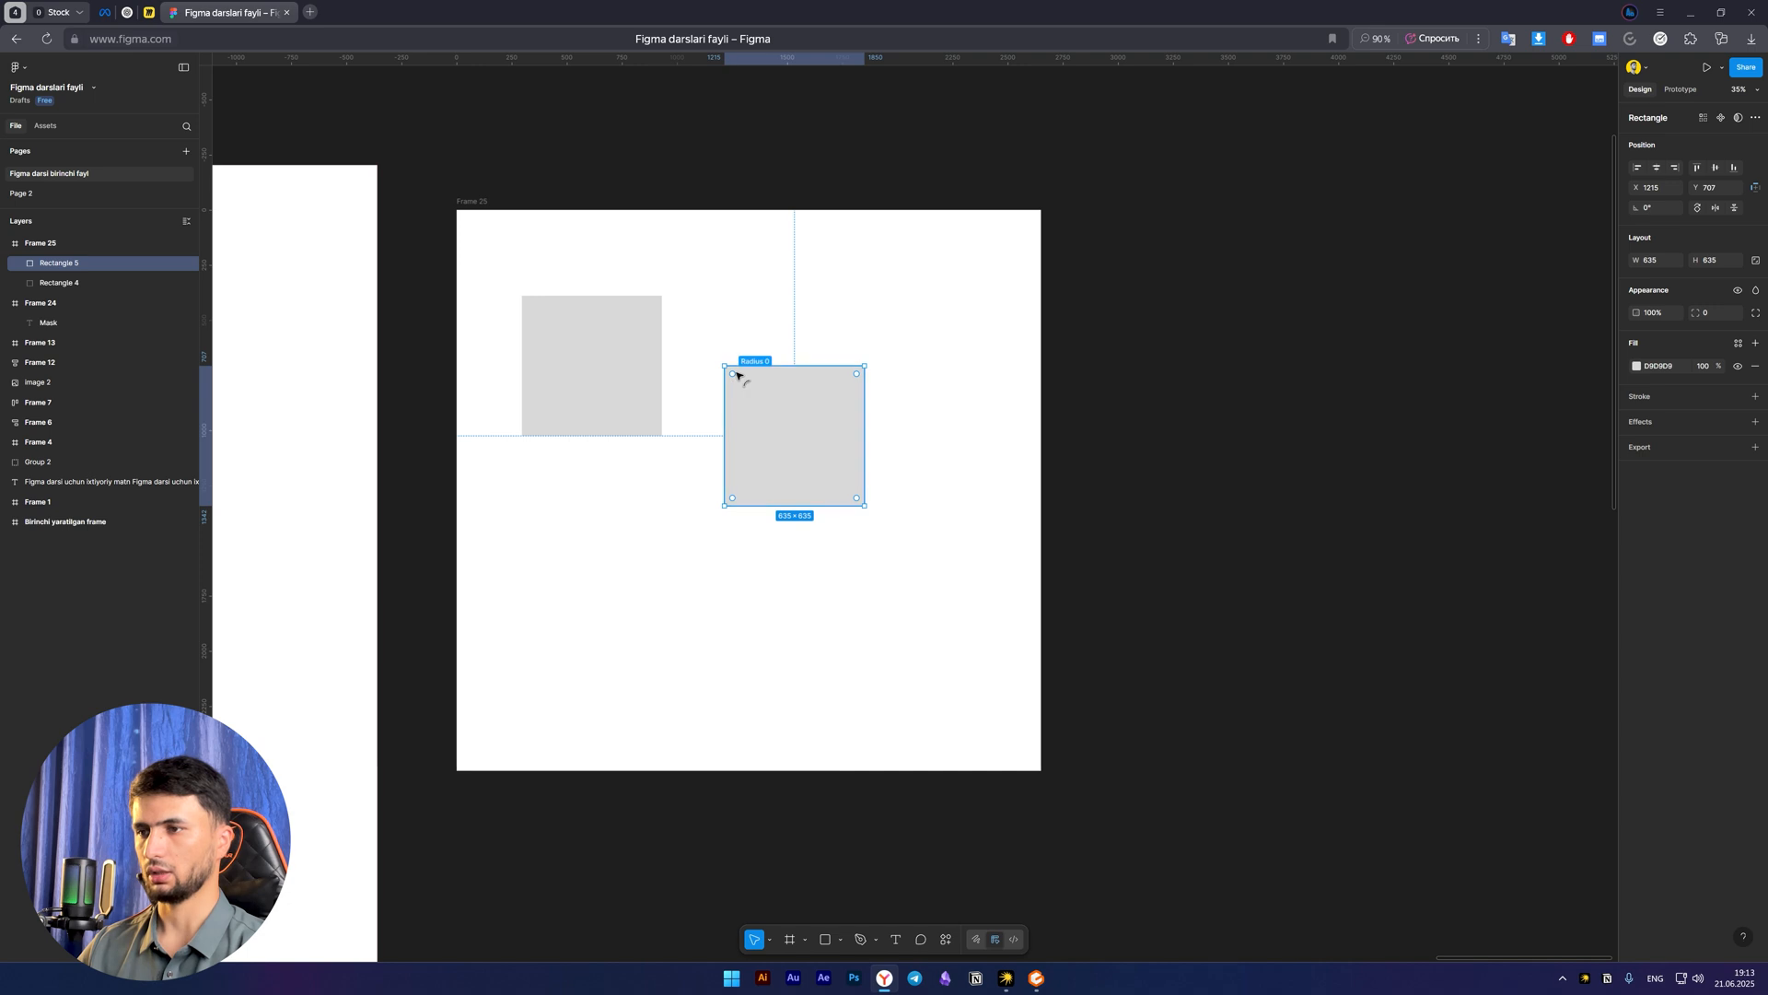
# Round the corners of the duplicate square to a radius of 317.5 so that it forms a circle
pyautogui.moveTo(734, 375); pyautogui.dragTo(834, 627)
pyautogui.click(844, 627)
pyautogui.press('space')
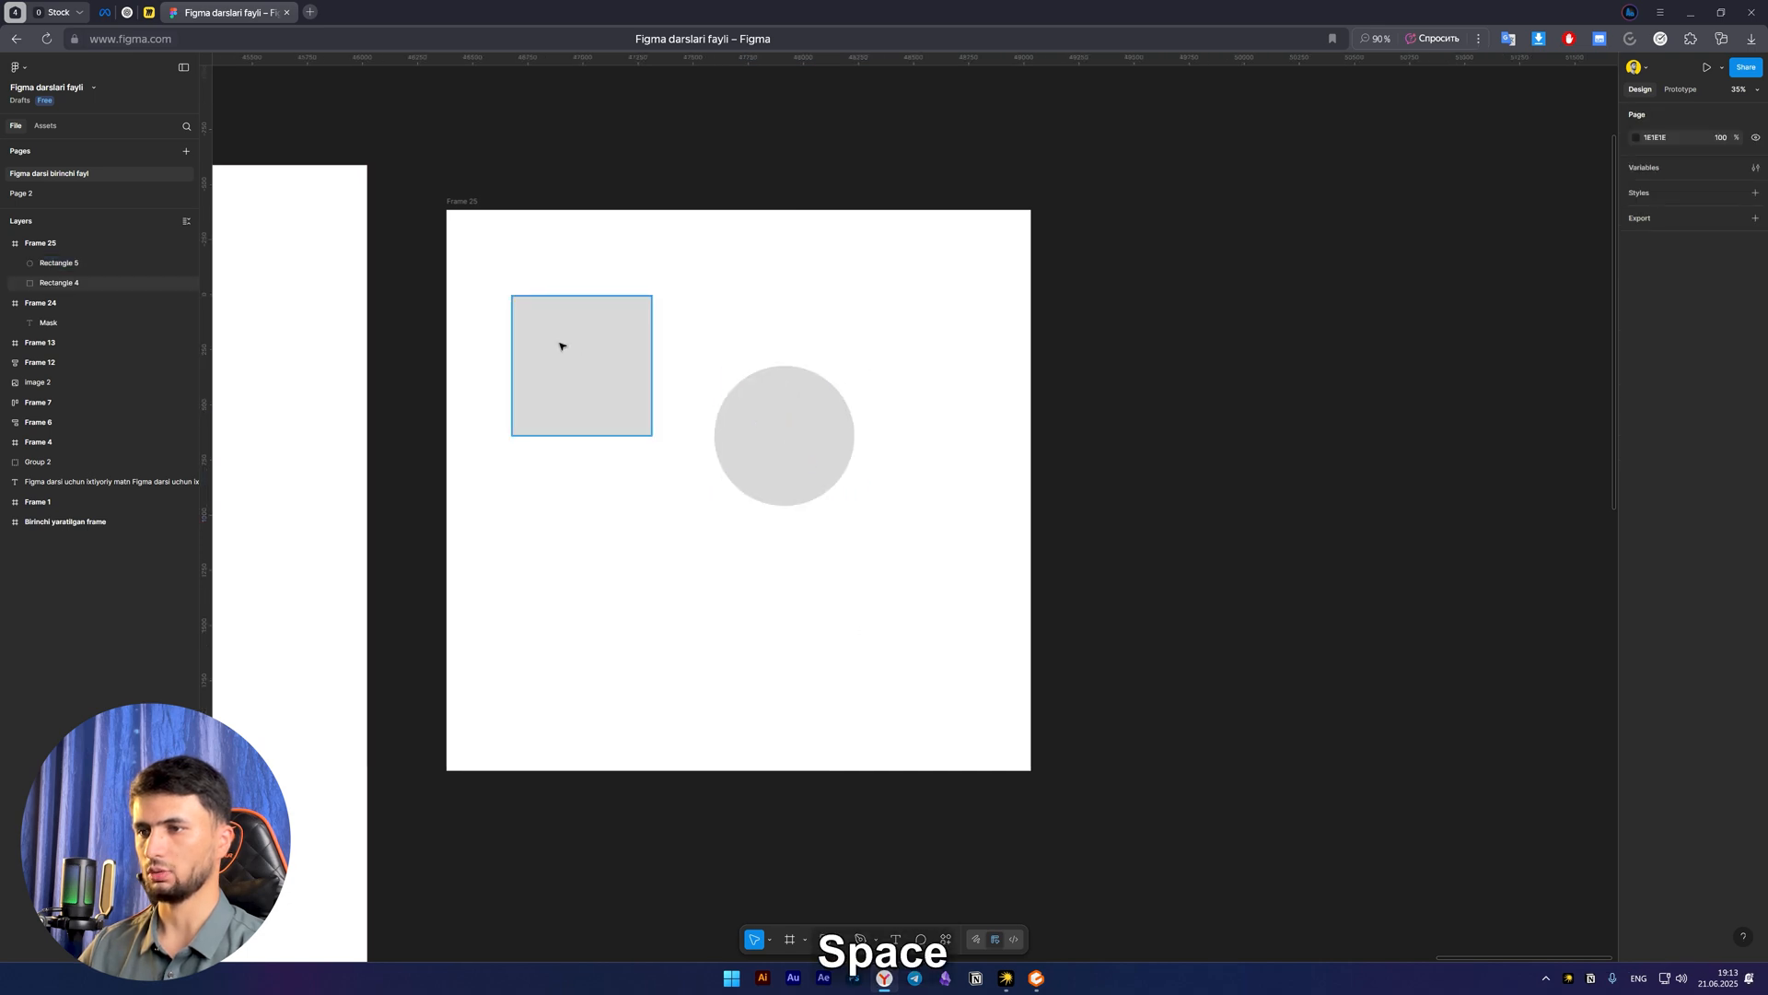
# Enlarge the remaining grey square to about 914 × 914 and position it at about X 271, Y 216 in the frame
pyautogui.moveTo(576, 378); pyautogui.dragTo(608, 391)
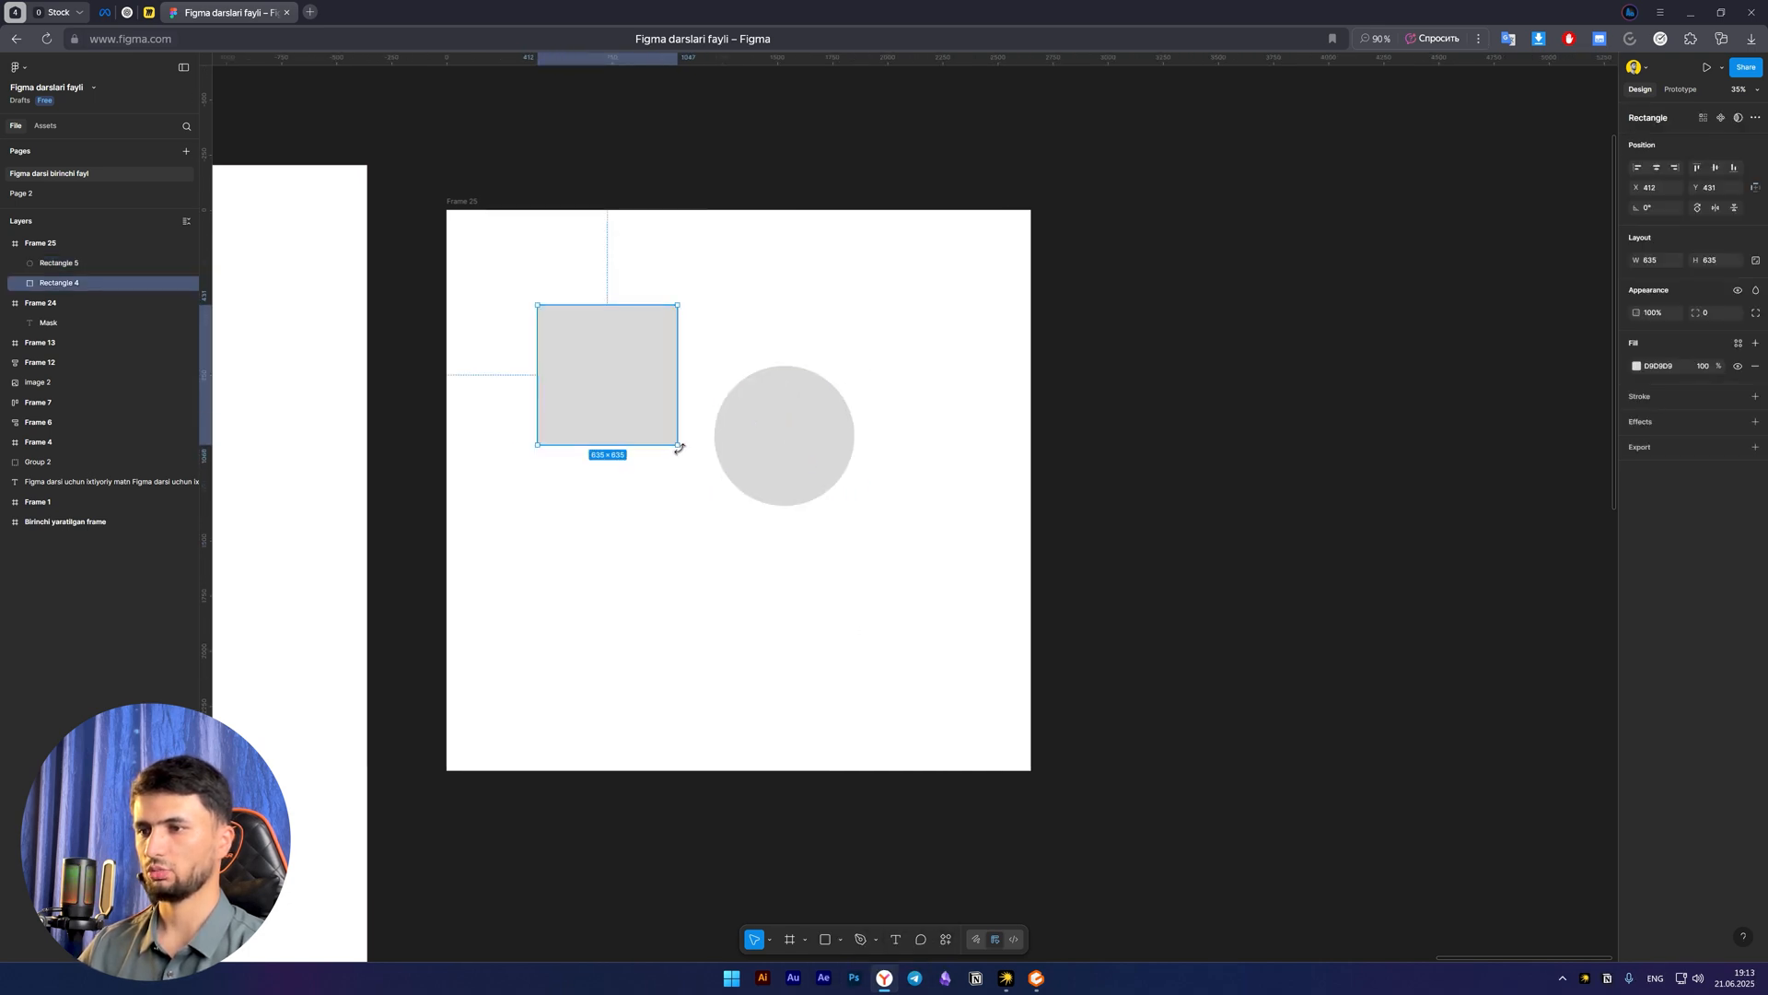
pyautogui.moveTo(679, 446); pyautogui.dragTo(737, 505)
pyautogui.moveTo(636, 420); pyautogui.dragTo(604, 375)
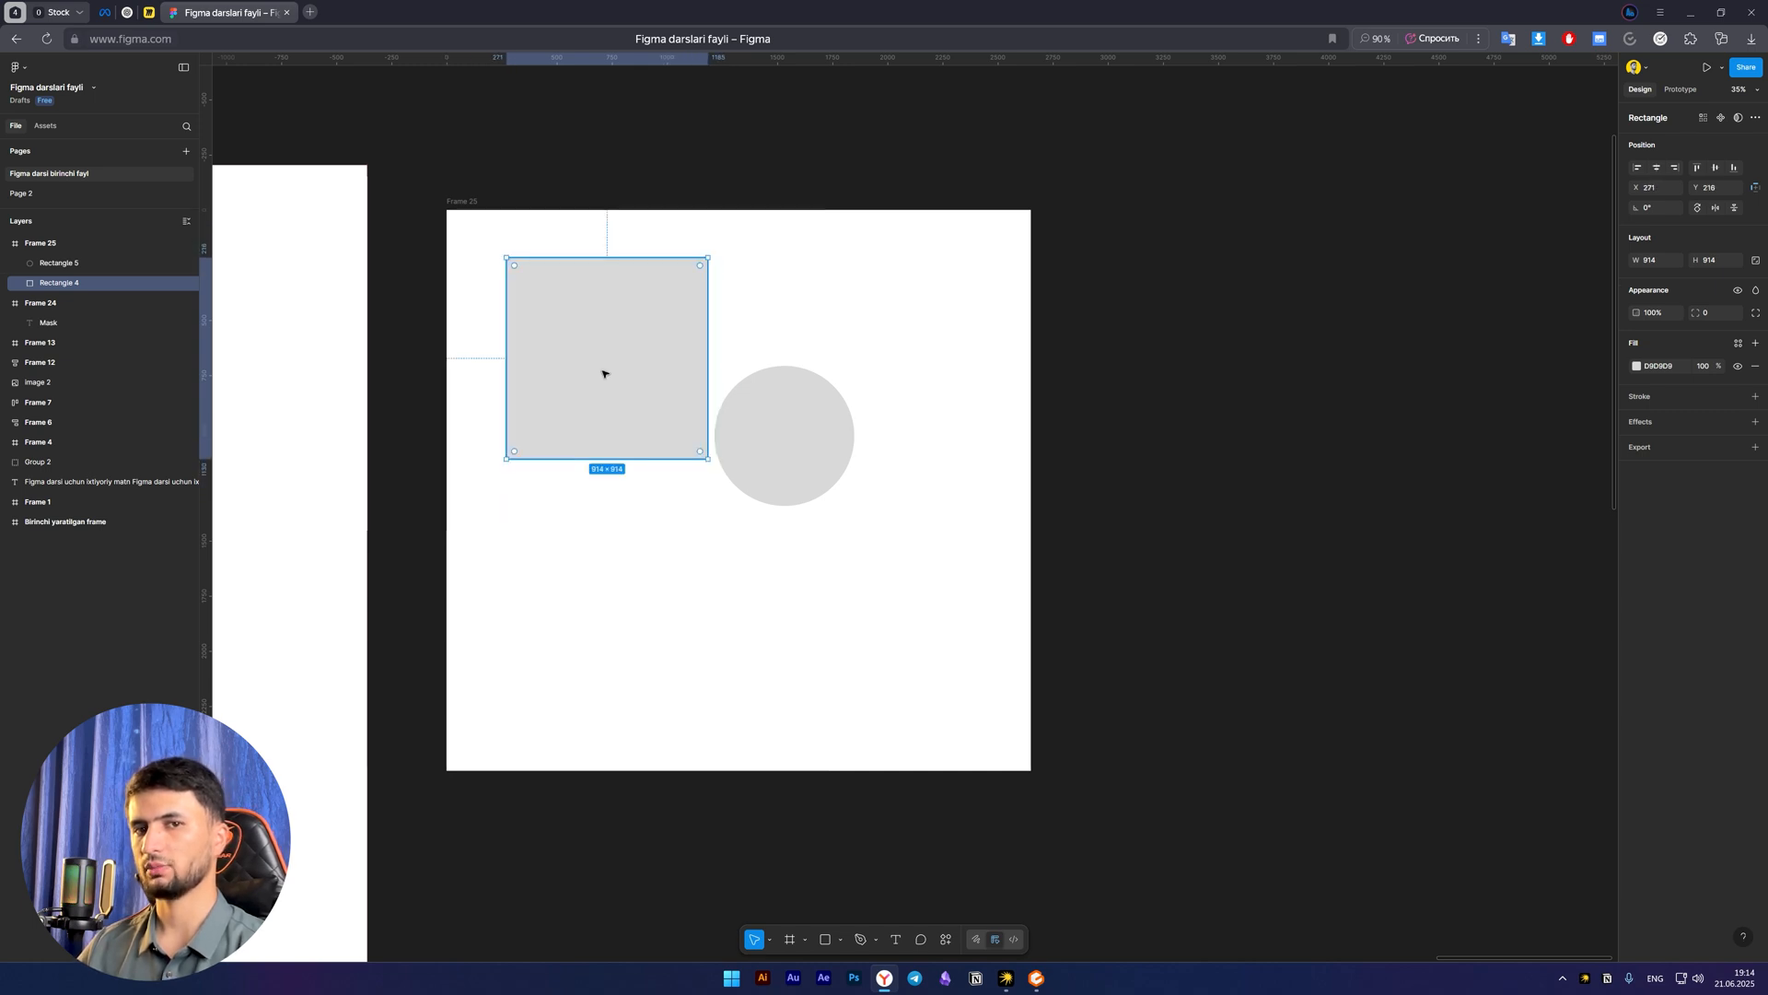
pyautogui.click(779, 430)
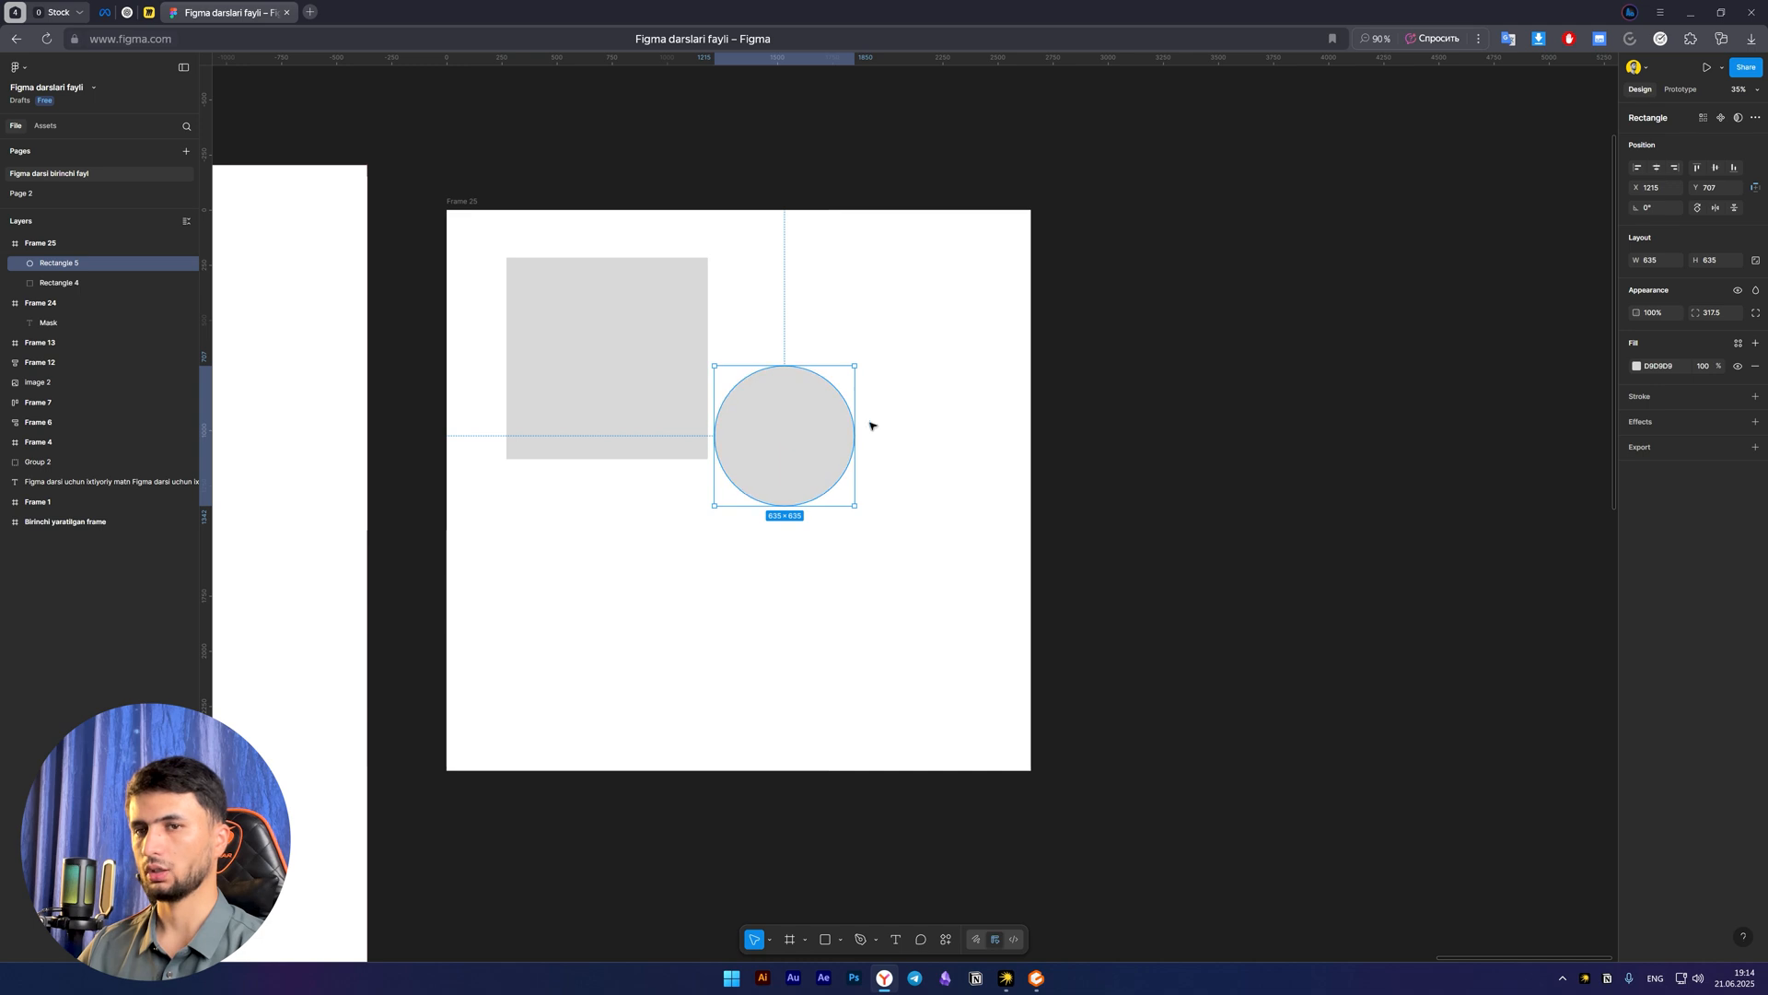
pyautogui.click(800, 545)
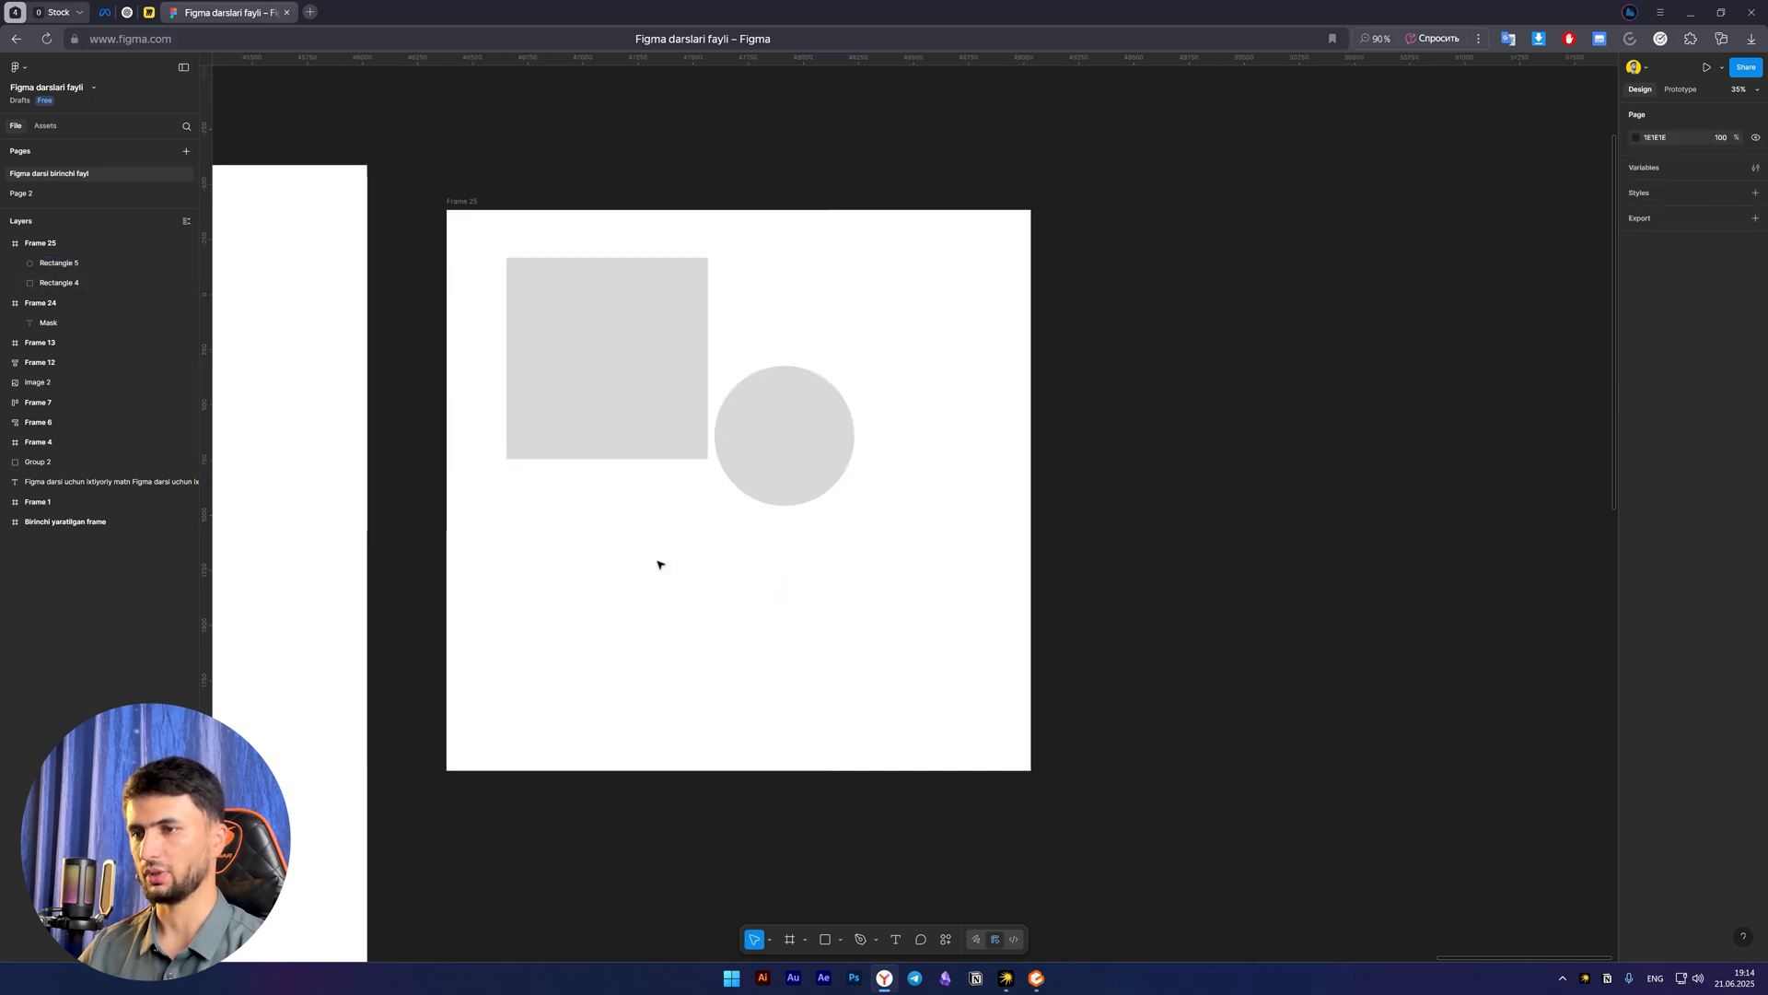
# Change the large square's fill to the bright blue 08A4FF
pyautogui.click(612, 371)
pyautogui.click(1634, 367)
pyautogui.moveTo(1514, 448); pyautogui.dragTo(1604, 415)
pyautogui.click(1562, 558)
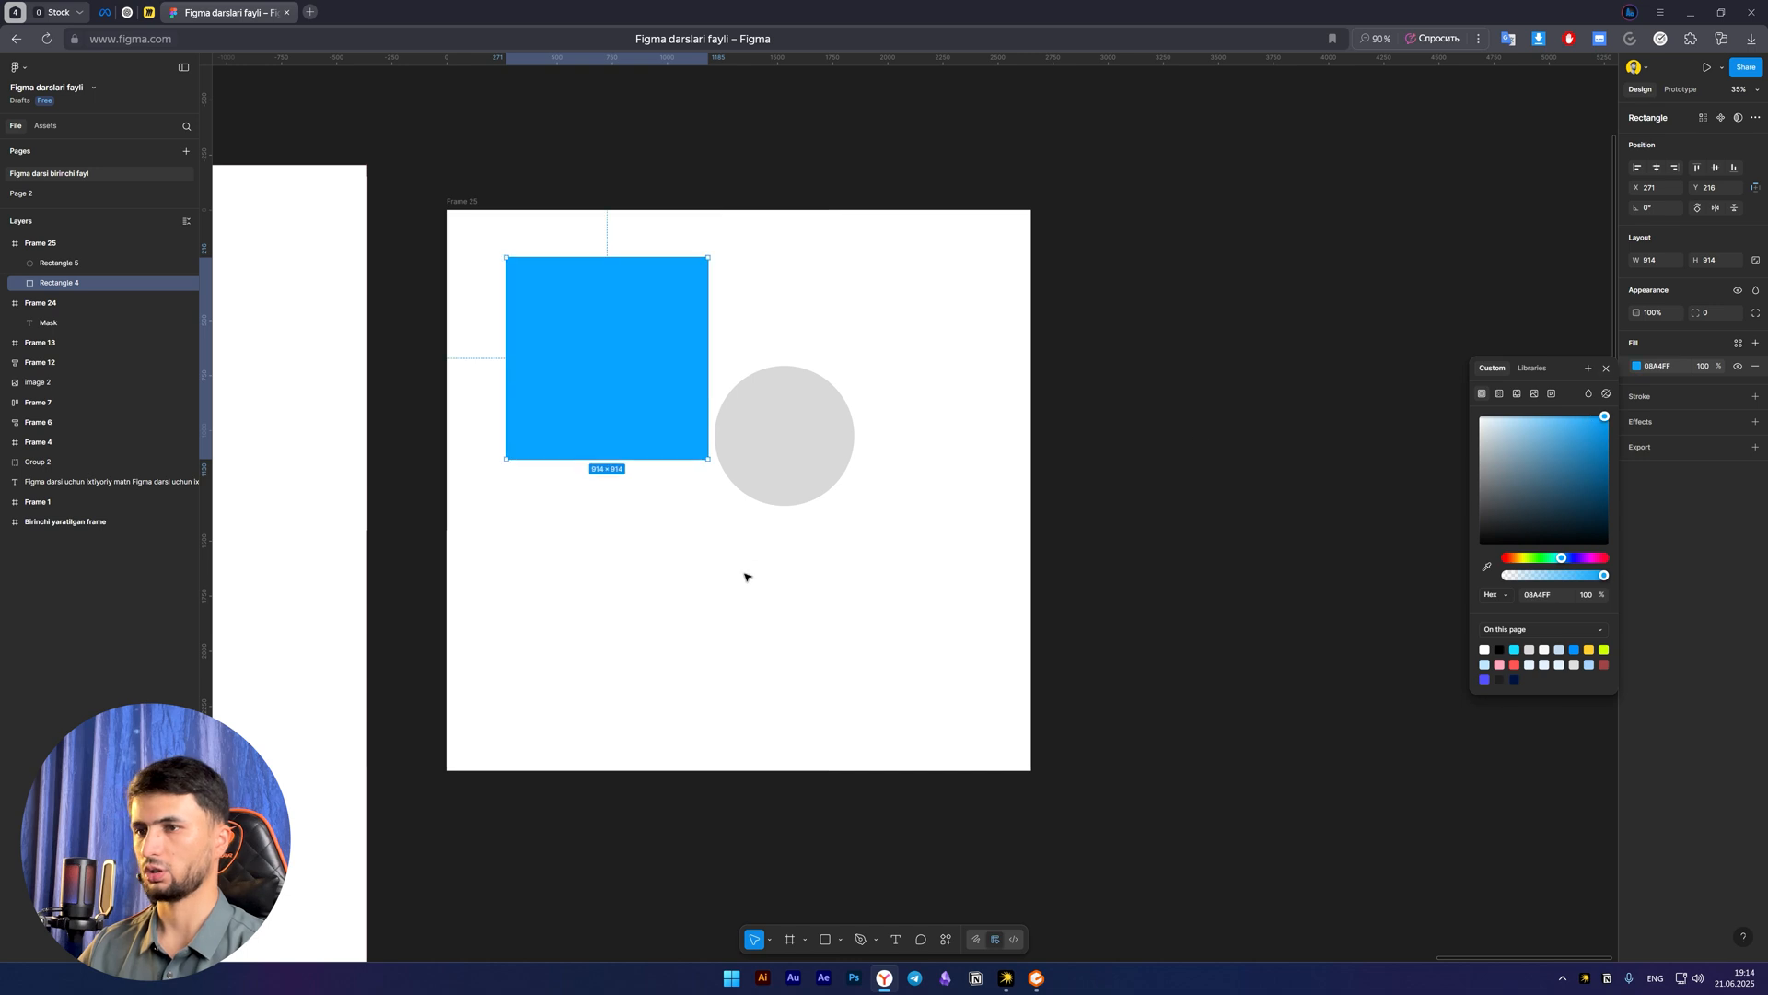
pyautogui.click(746, 575)
pyautogui.click(609, 407)
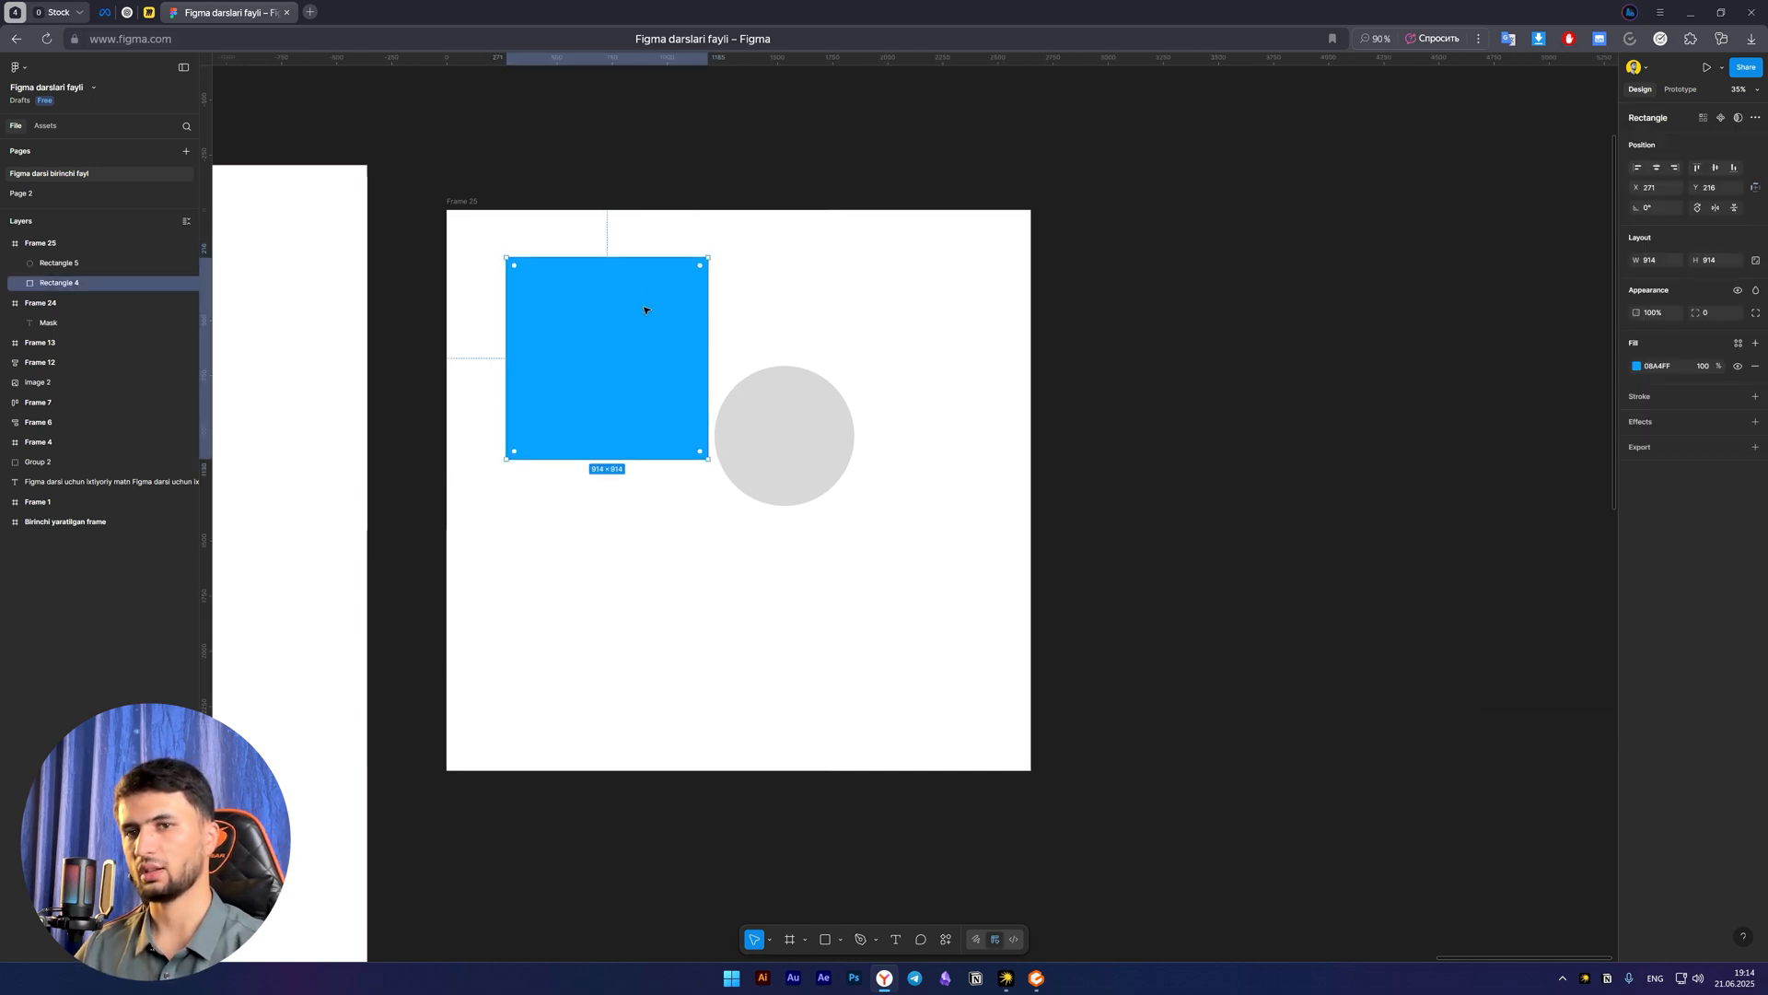
pyautogui.click(744, 627)
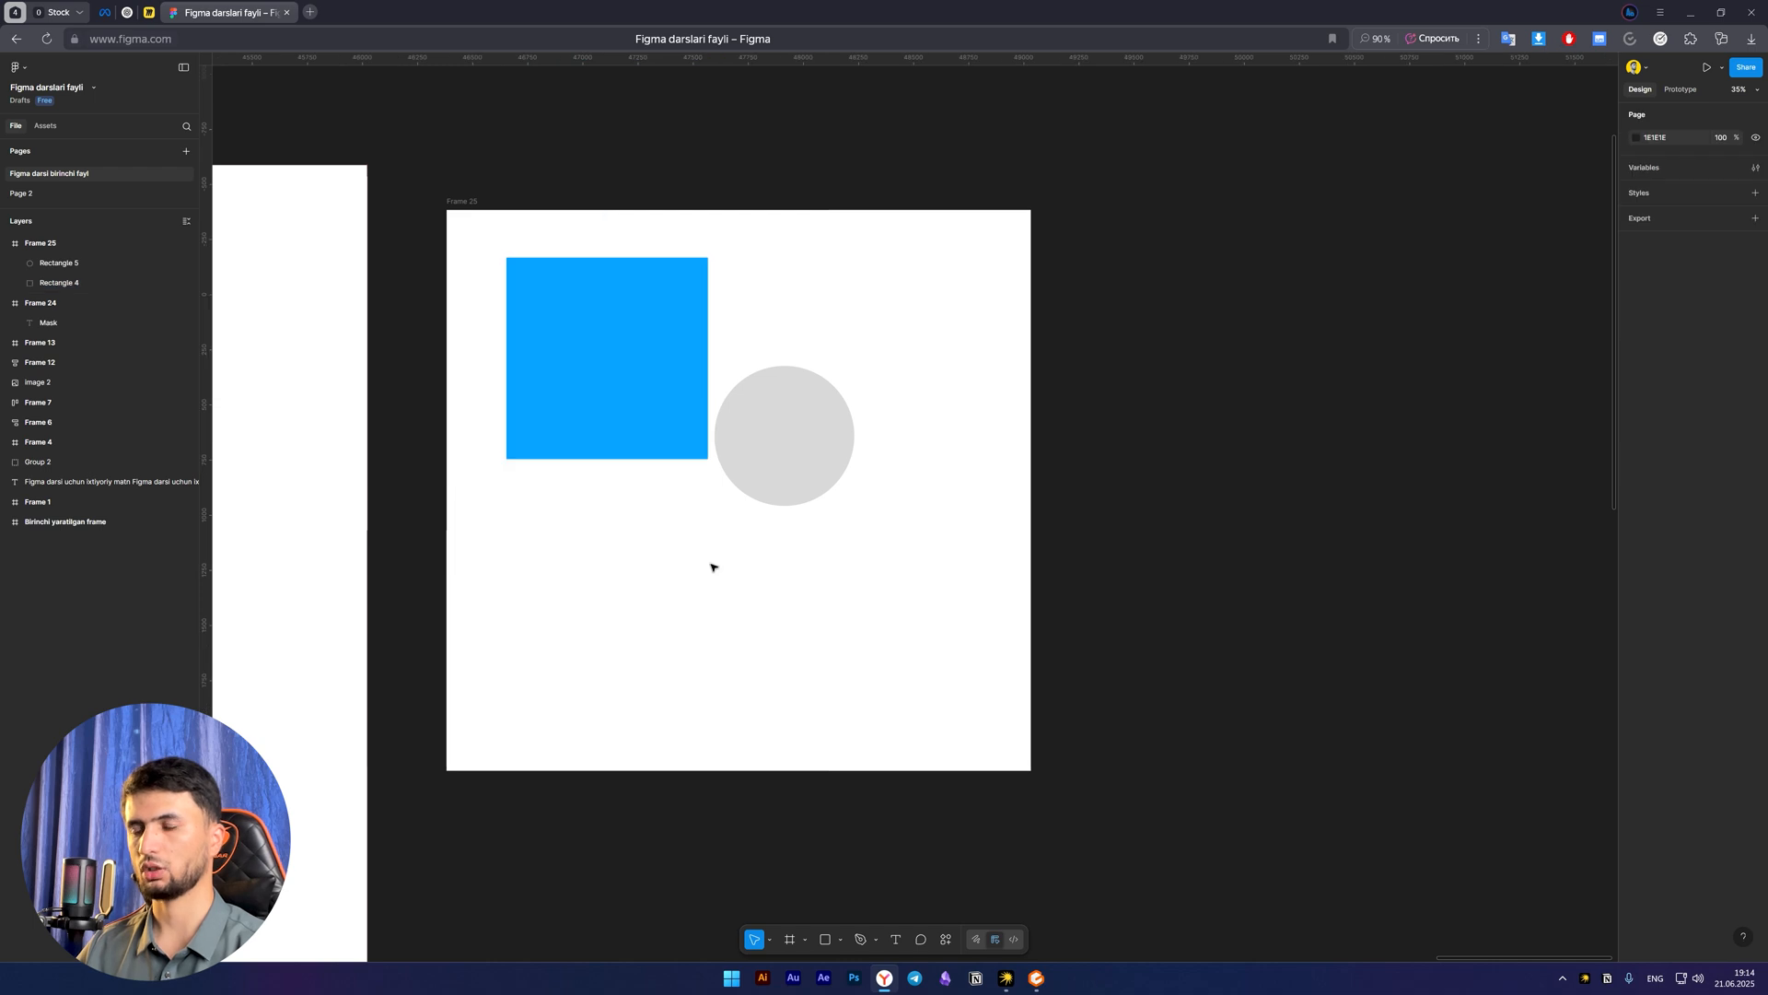
pyautogui.click(601, 346)
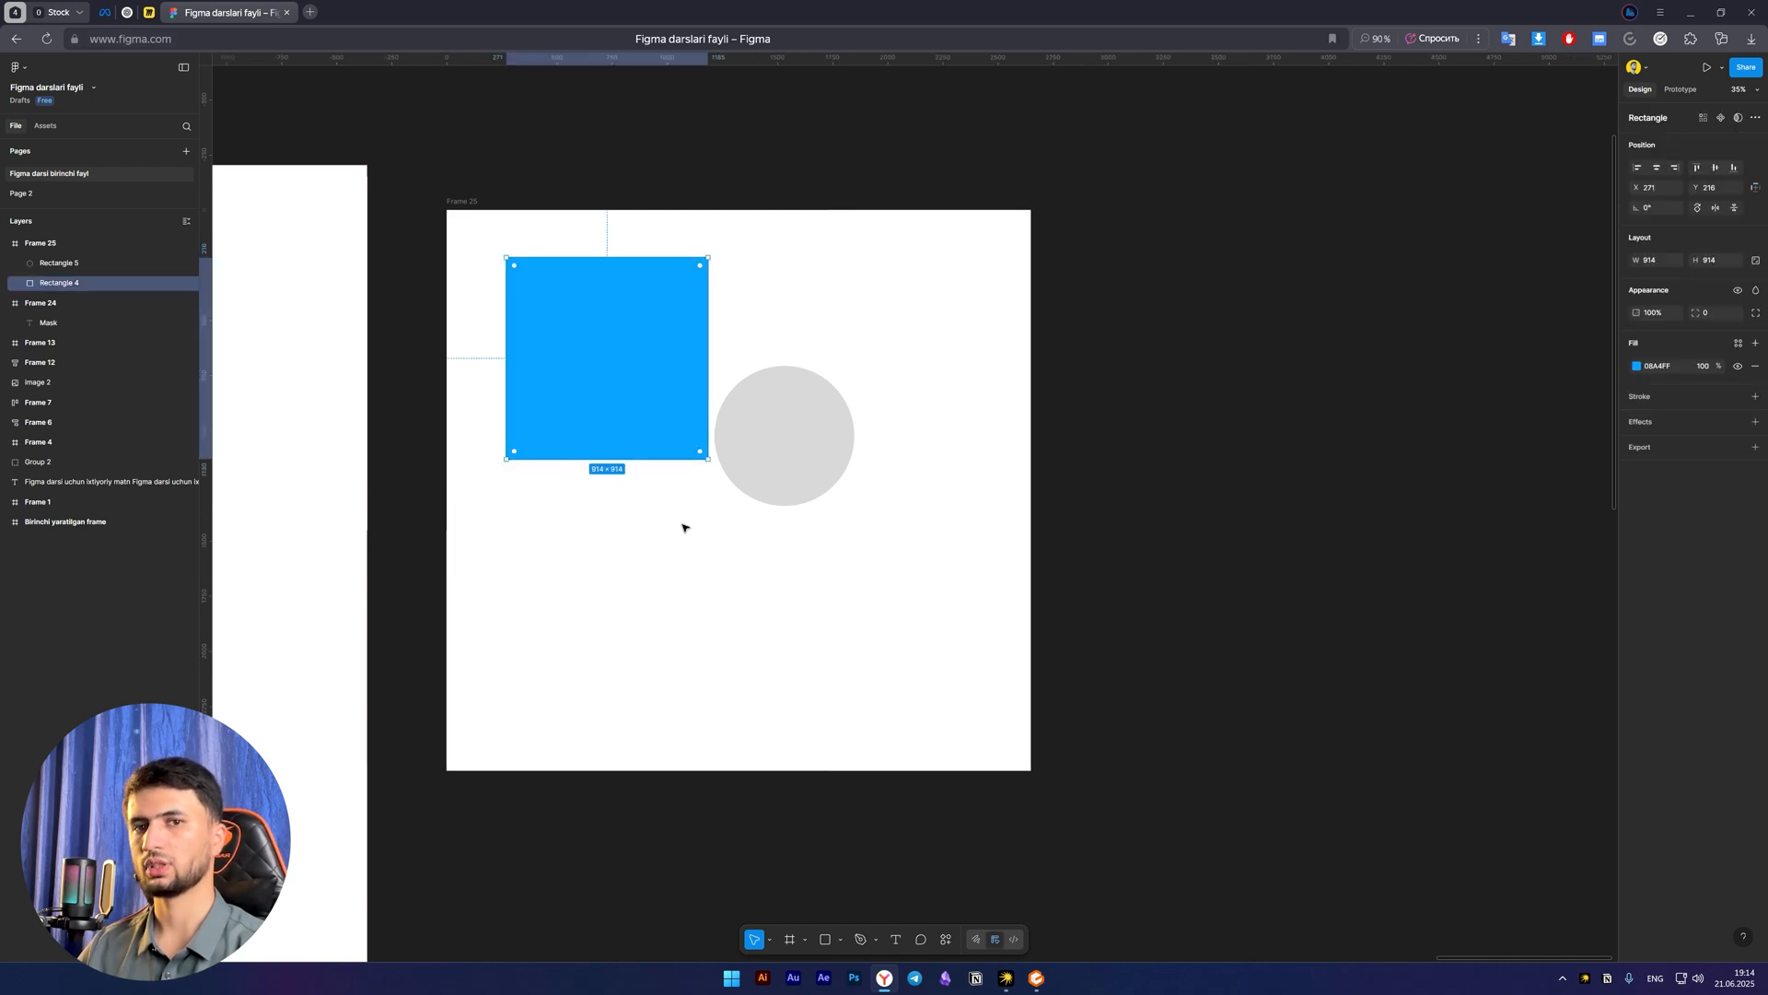
pyautogui.click(697, 592)
# Move the blue square over the grey circle to about X 1060, Y 523 and place its layer above the circle's layer
pyautogui.click(588, 339)
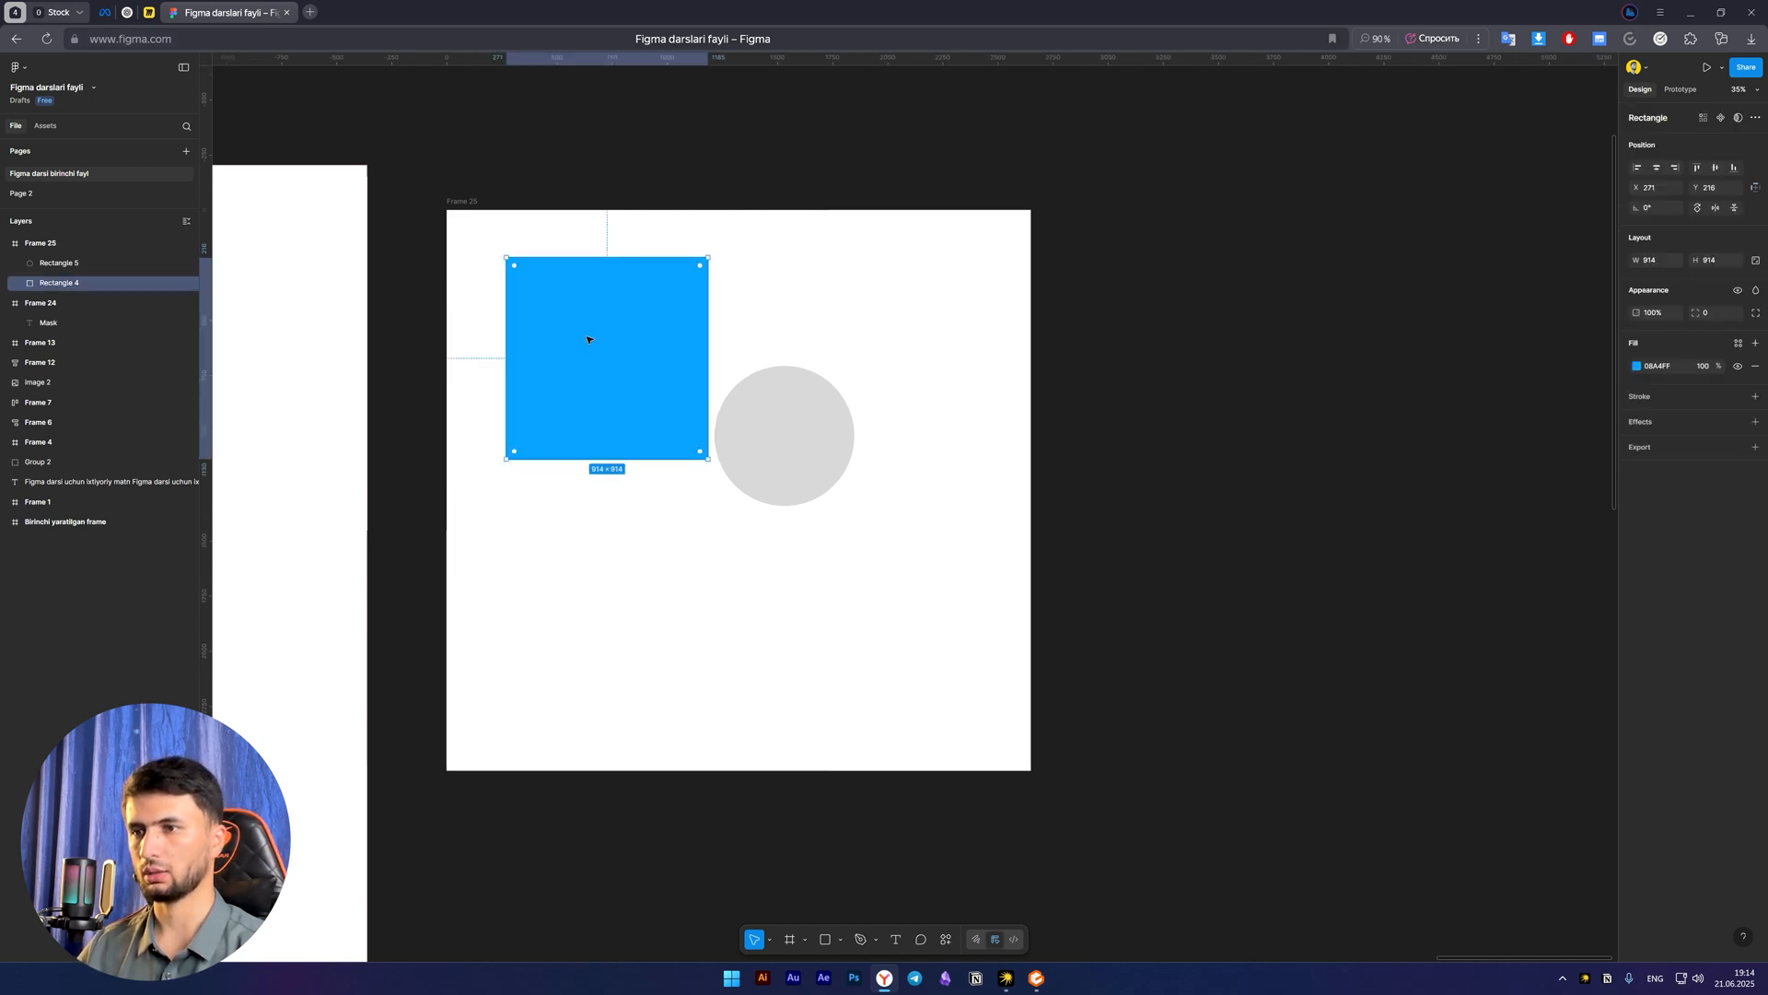
pyautogui.moveTo(576, 326); pyautogui.dragTo(741, 395)
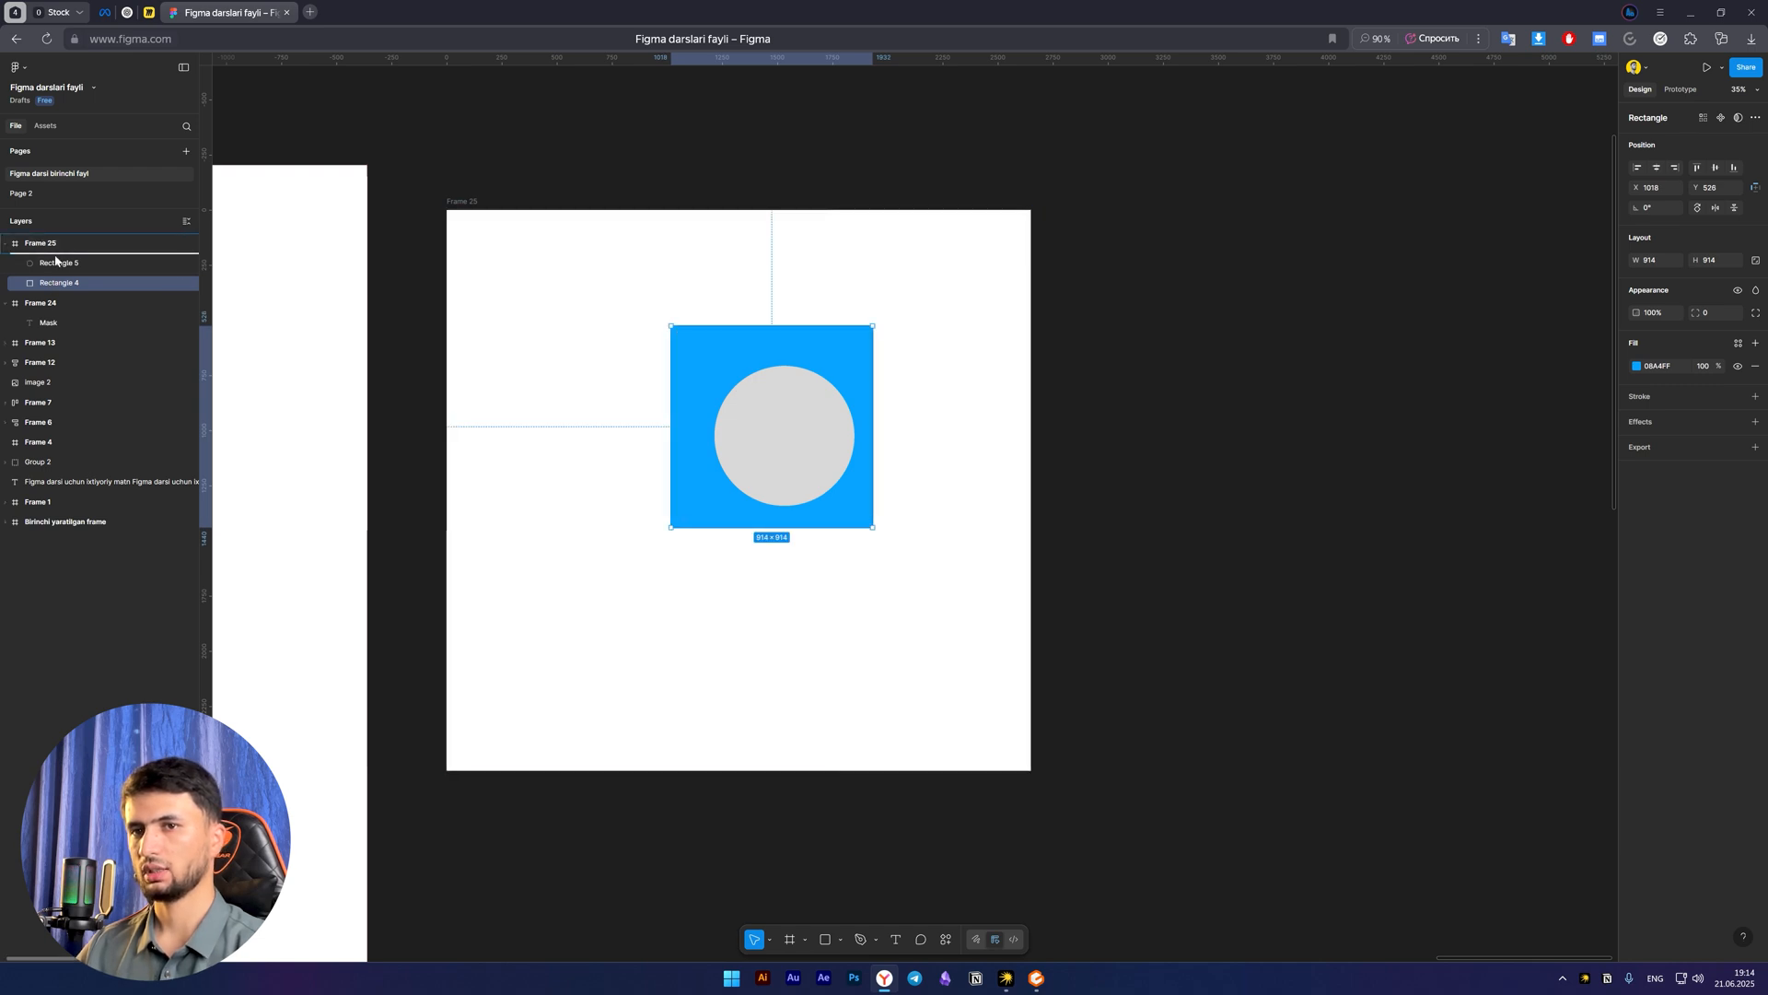
pyautogui.moveTo(57, 261); pyautogui.dragTo(57, 258)
pyautogui.moveTo(739, 405)
pyautogui.mouseDown()
pyautogui.moveTo(915, 459)
pyautogui.moveTo(803, 398)
pyautogui.moveTo(721, 386)
pyautogui.mouseUp()
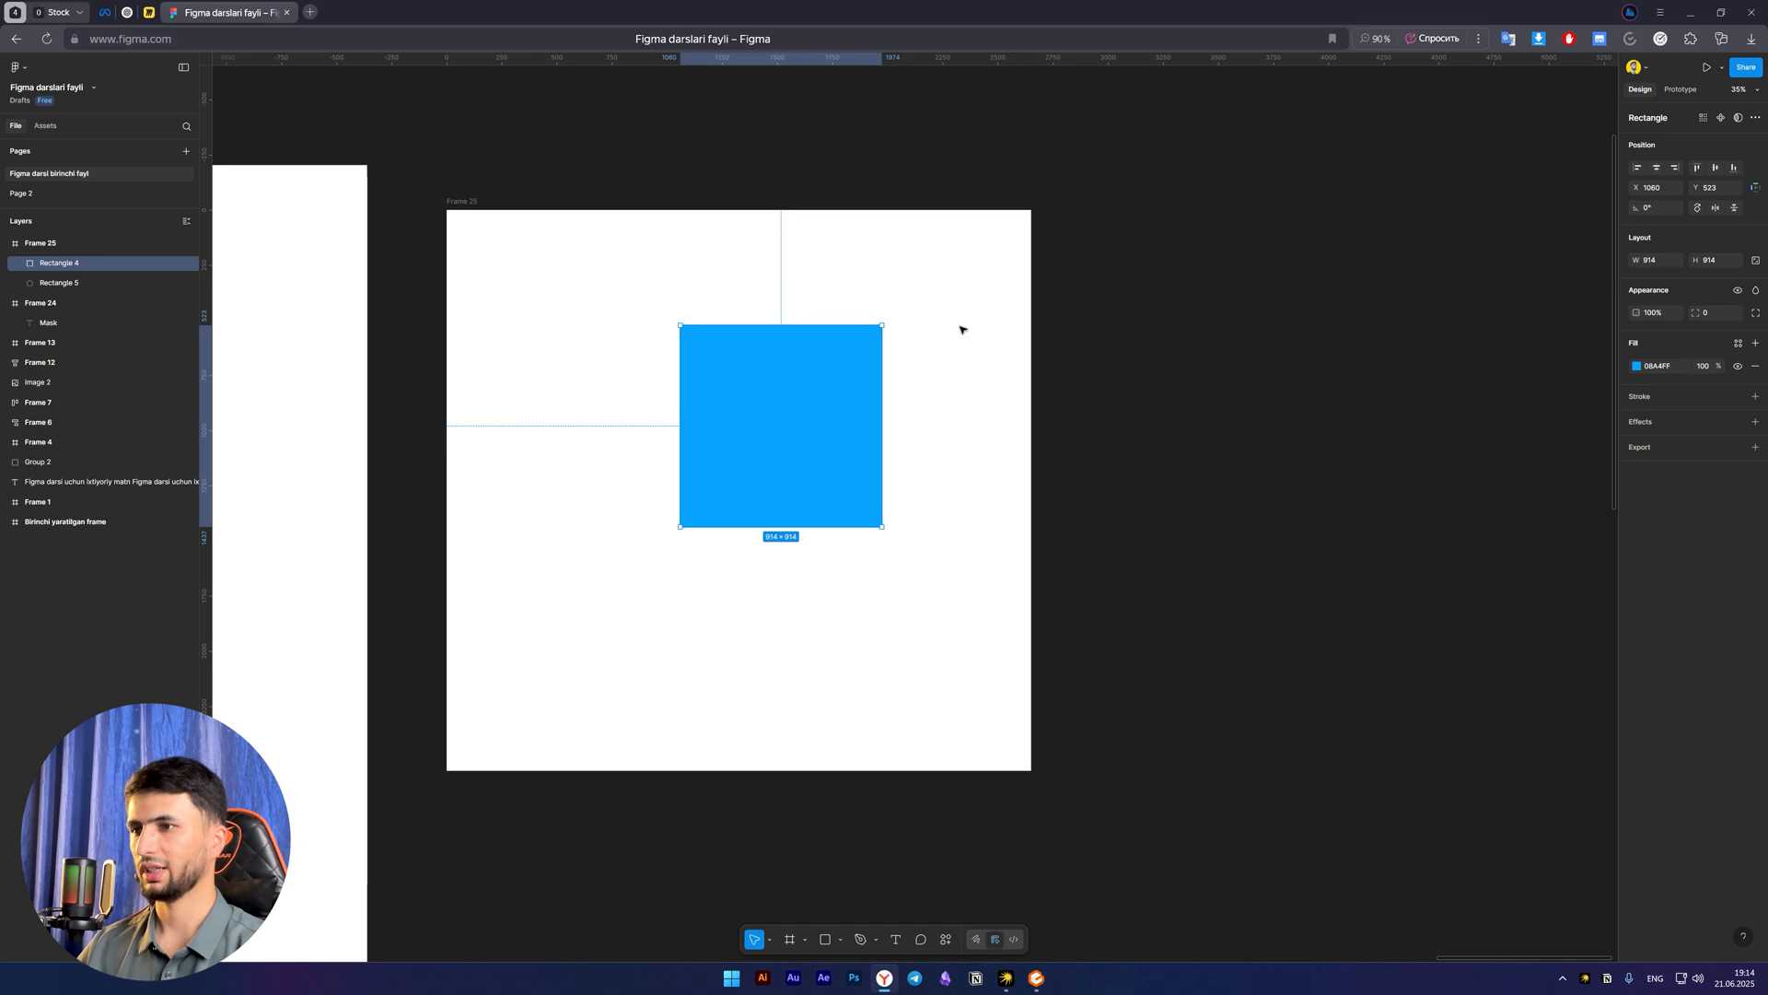
# Select the blue square together with the circle beneath it and apply Use as mask
pyautogui.keyDown('shift'); pyautogui.click(96, 285); pyautogui.keyUp('shift')
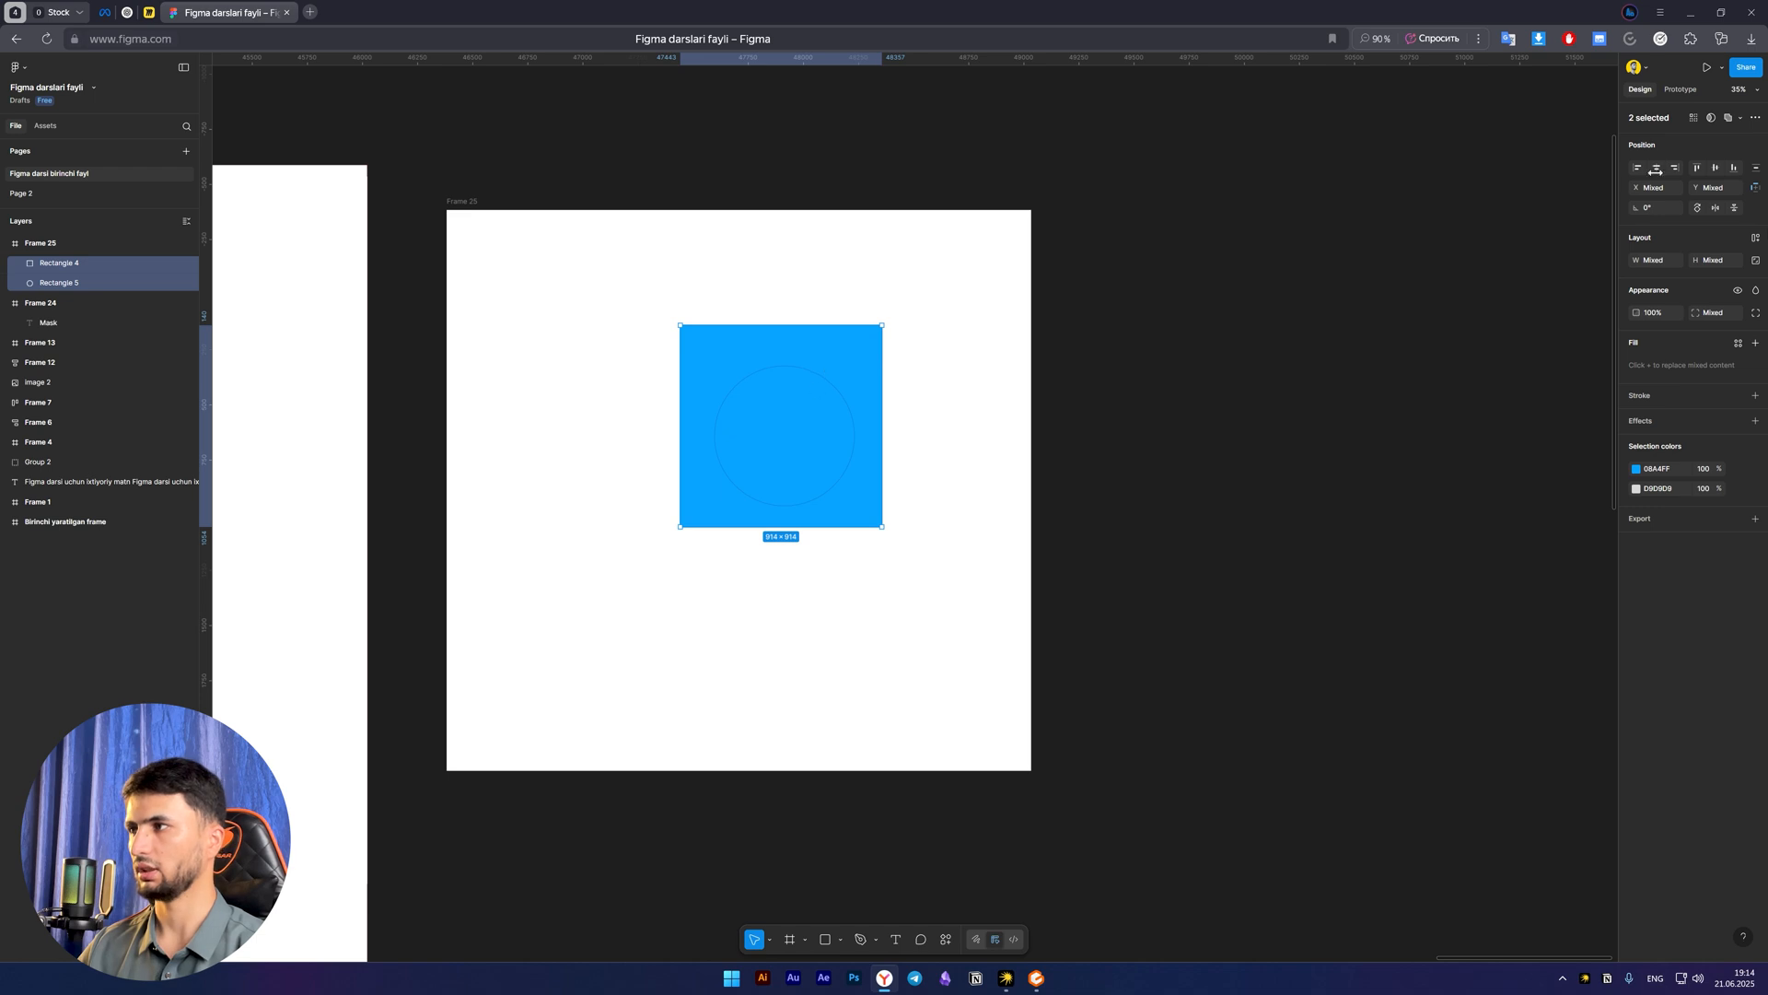
pyautogui.click(1711, 119)
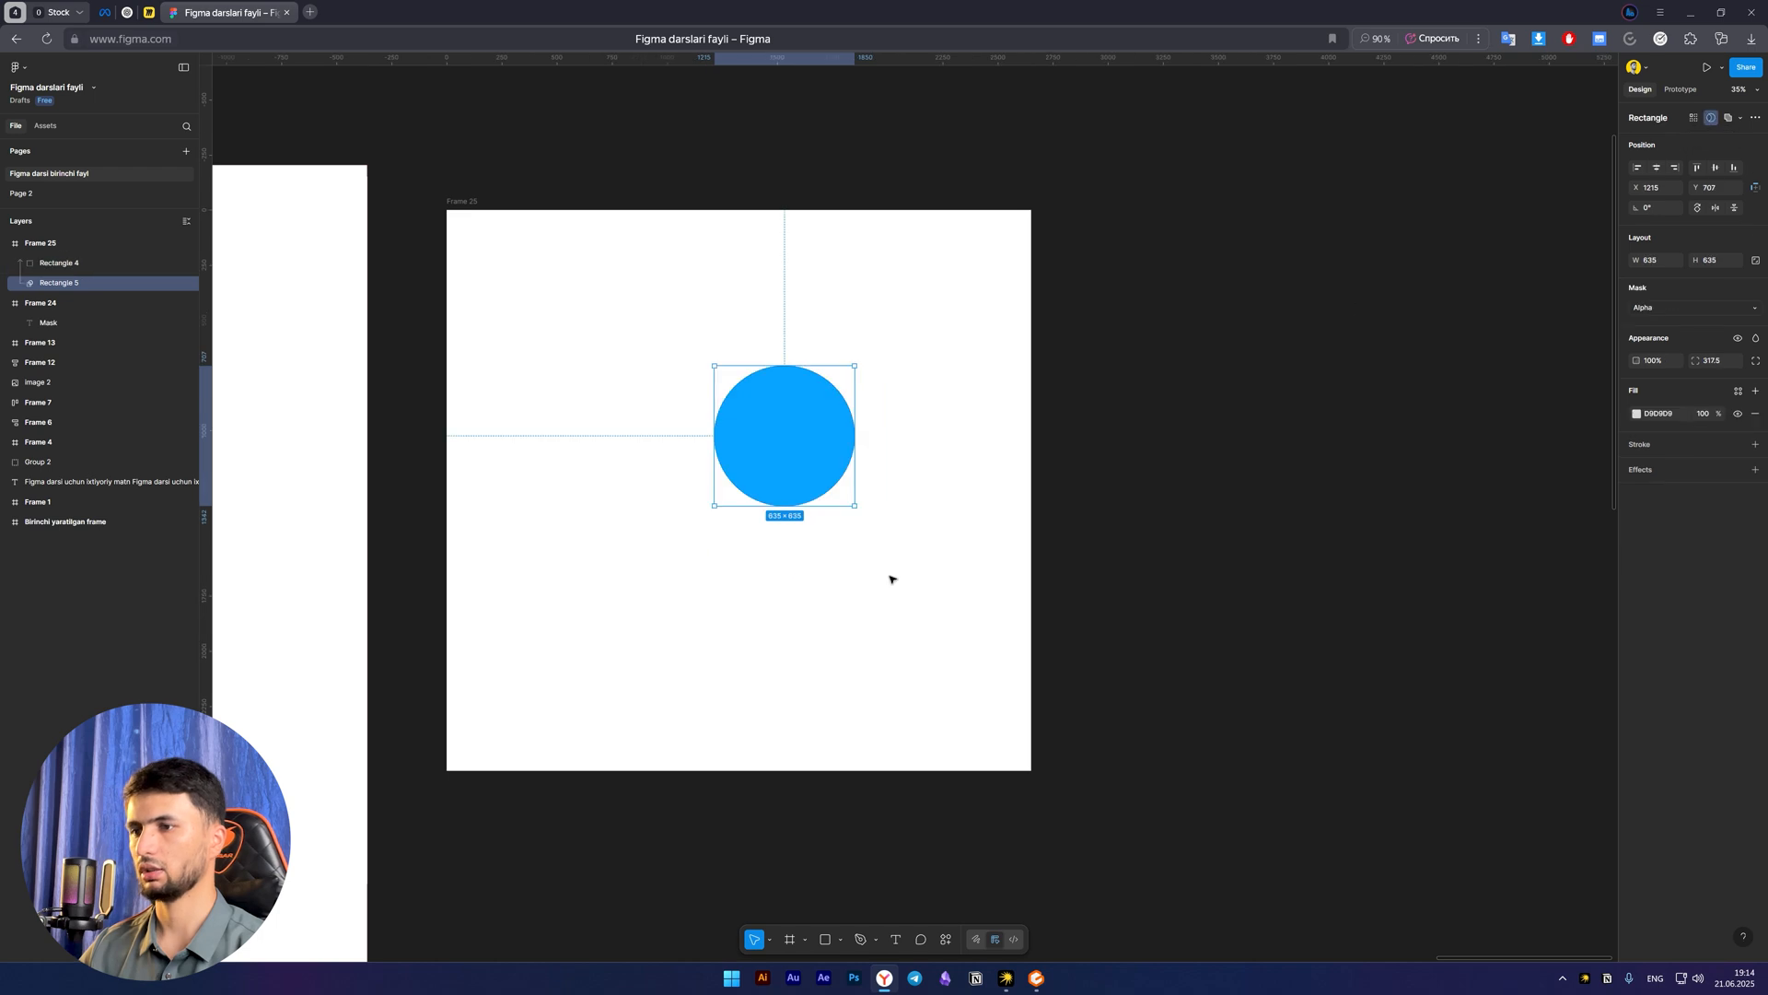
pyautogui.click(932, 616)
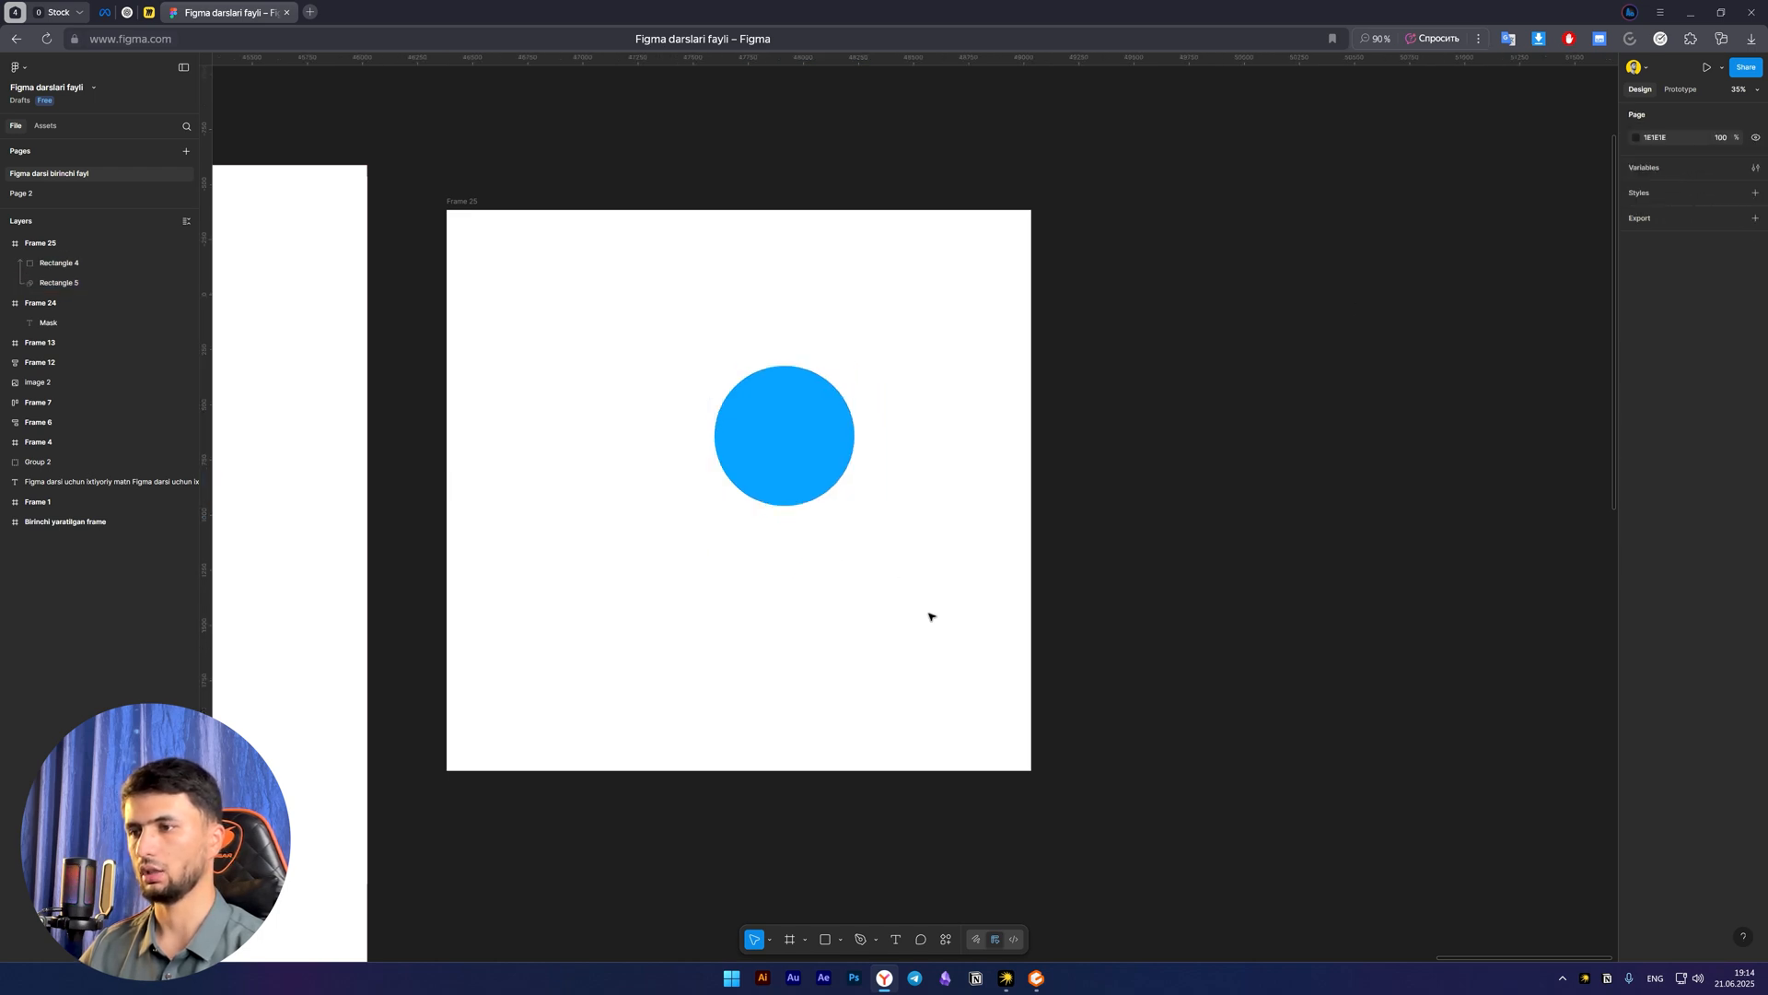
# Examine how the mask group is built by selecting the blue square's layer and the circle mask's layer alternately
pyautogui.click(72, 264)
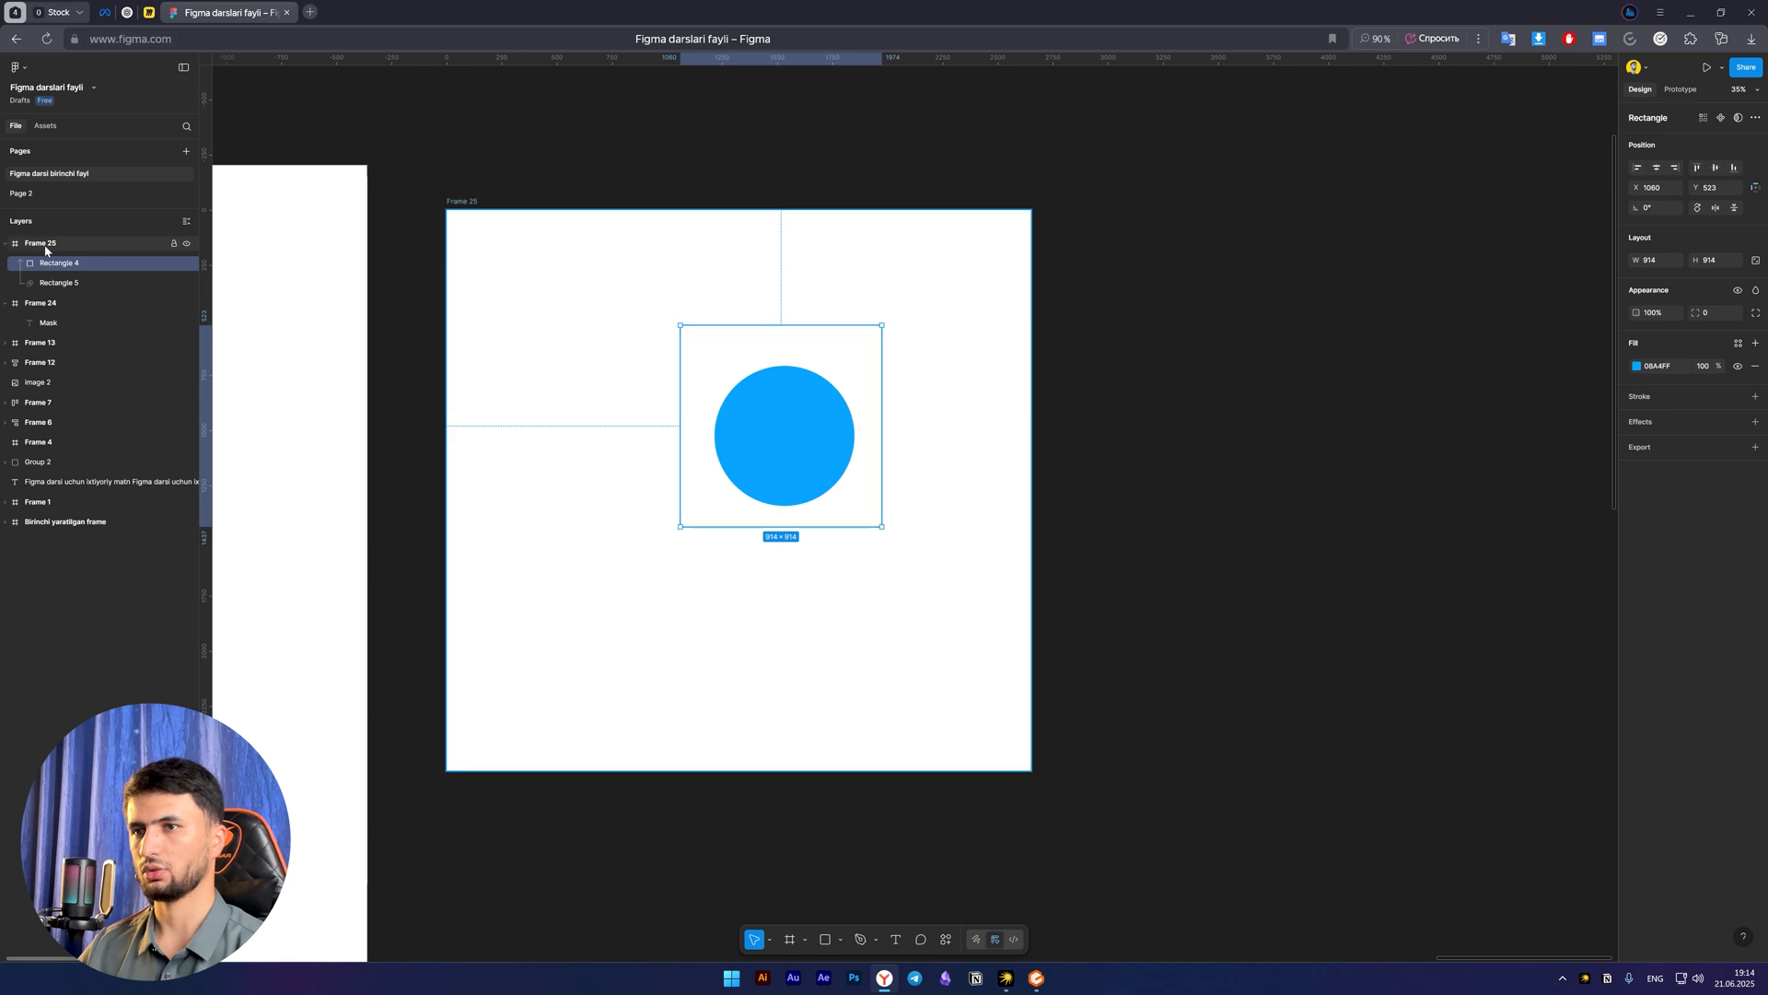
pyautogui.click(40, 243)
pyautogui.click(66, 266)
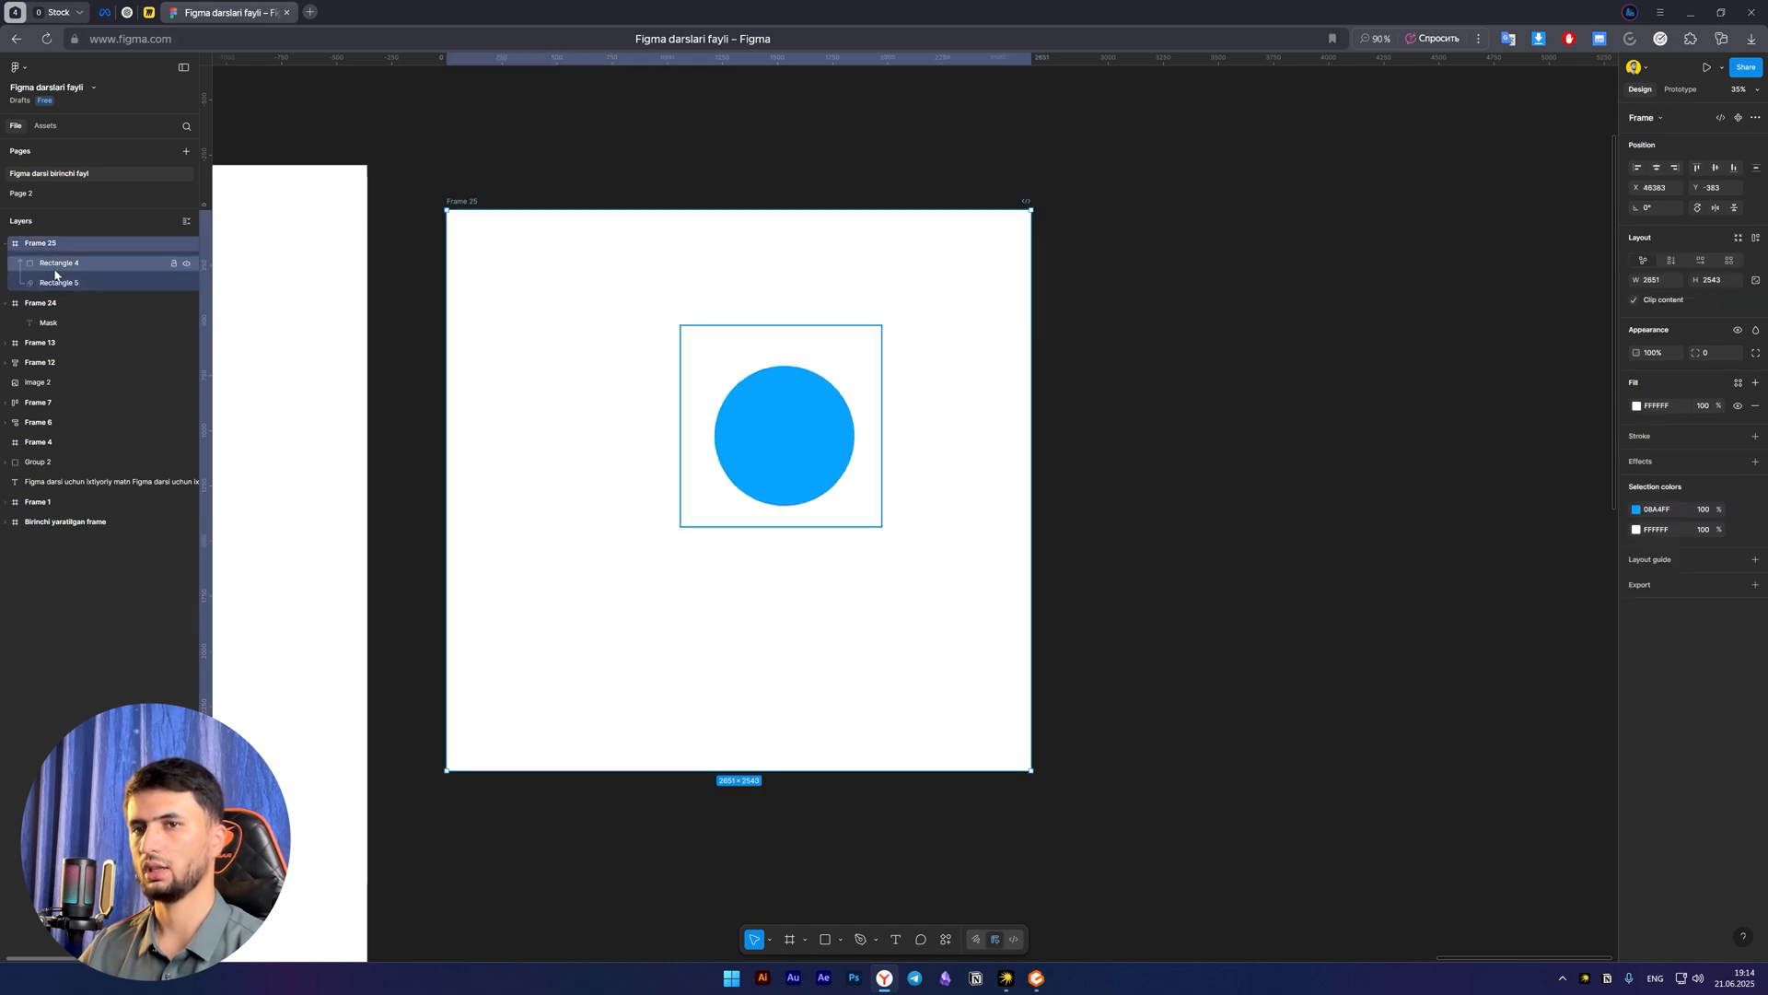
pyautogui.click(87, 283)
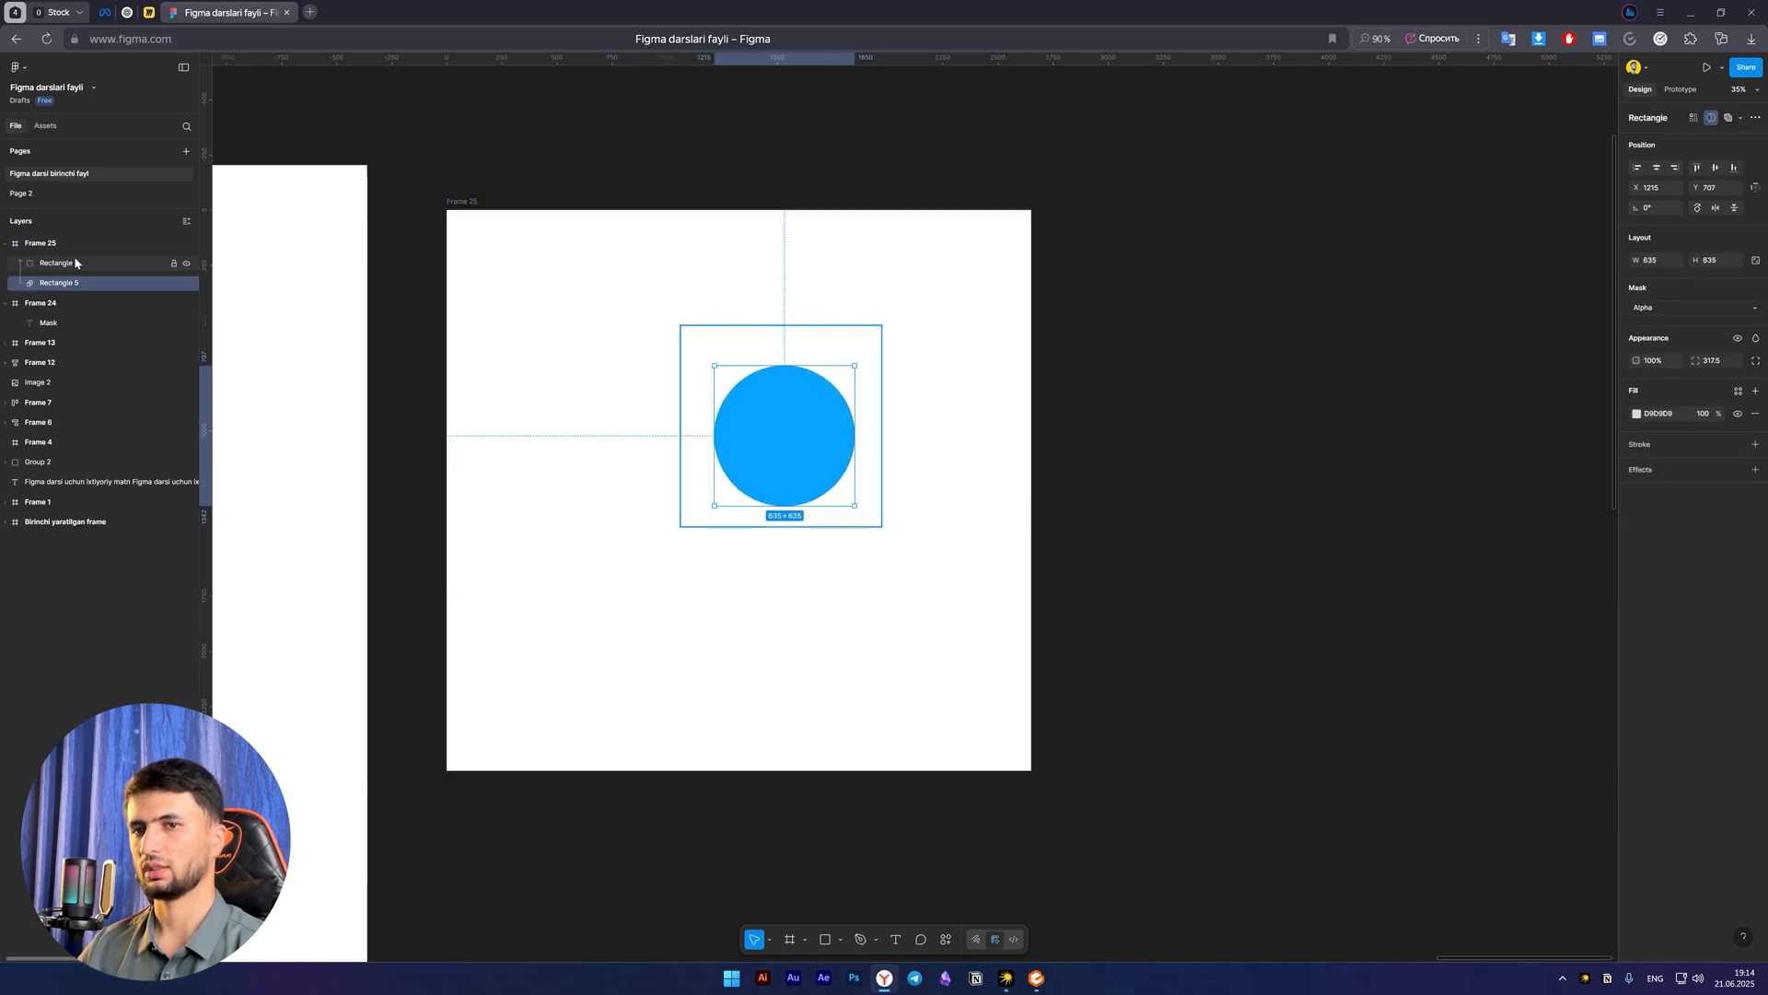
pyautogui.click(85, 263)
pyautogui.click(83, 284)
pyautogui.click(84, 264)
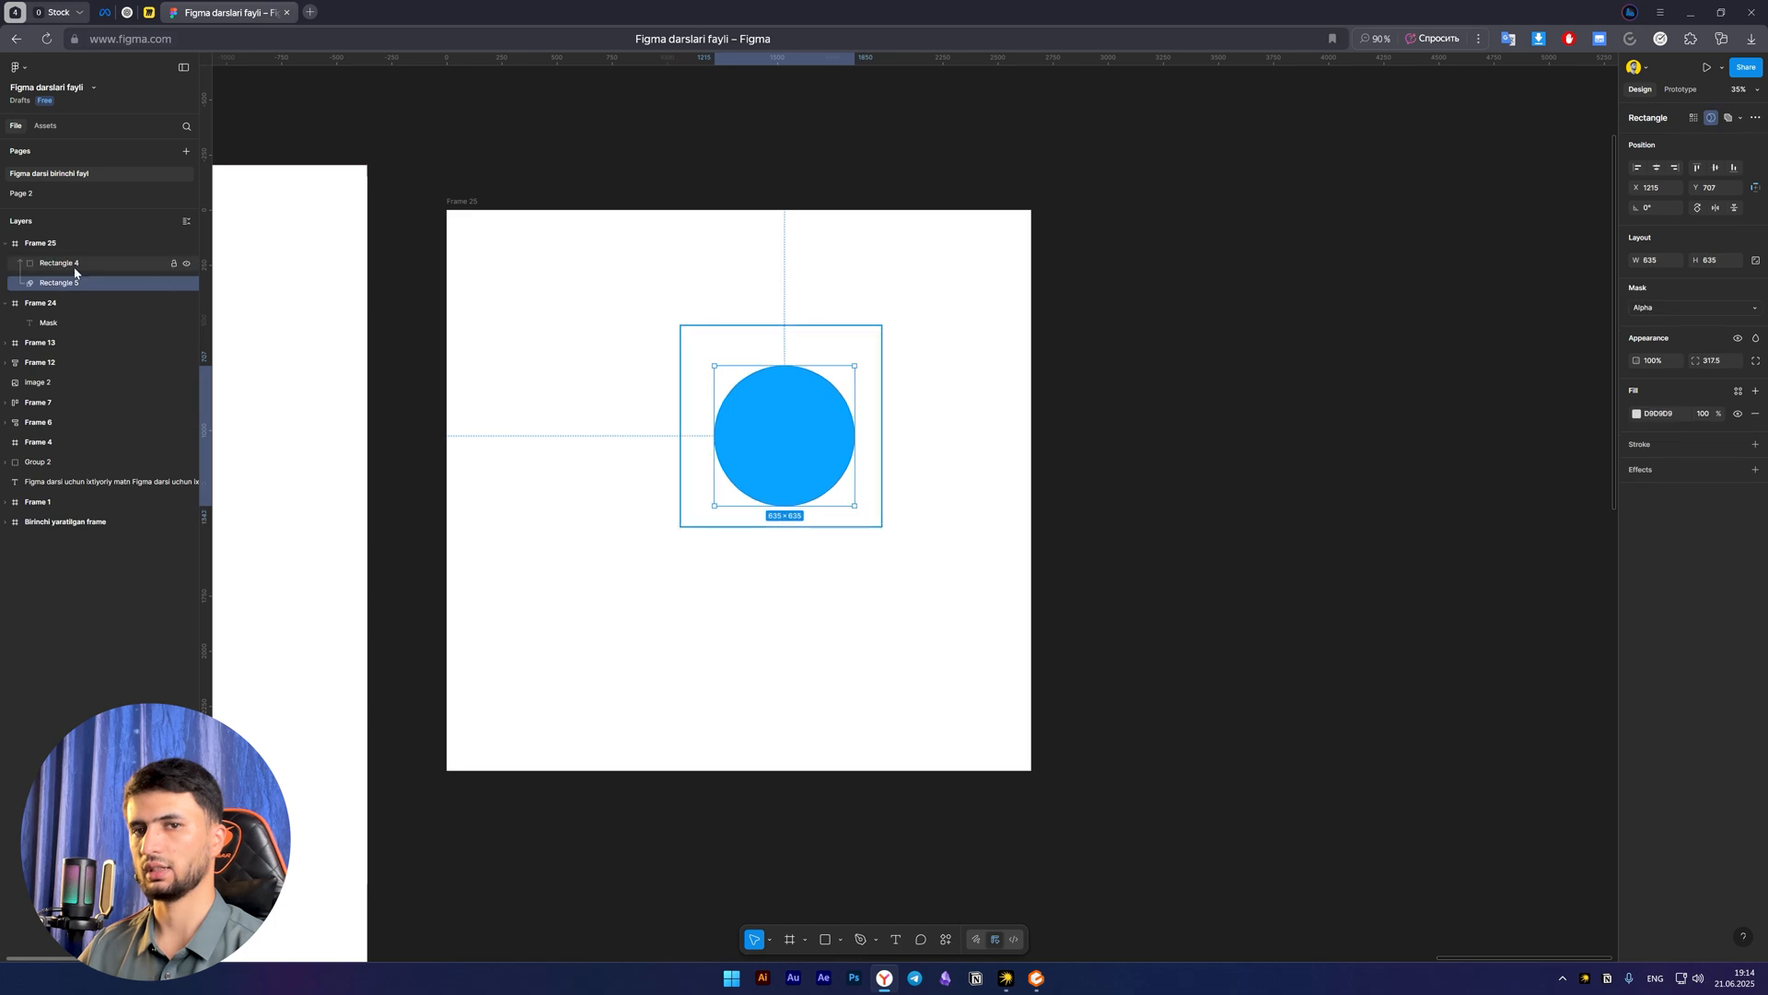
pyautogui.click(82, 283)
pyautogui.click(68, 264)
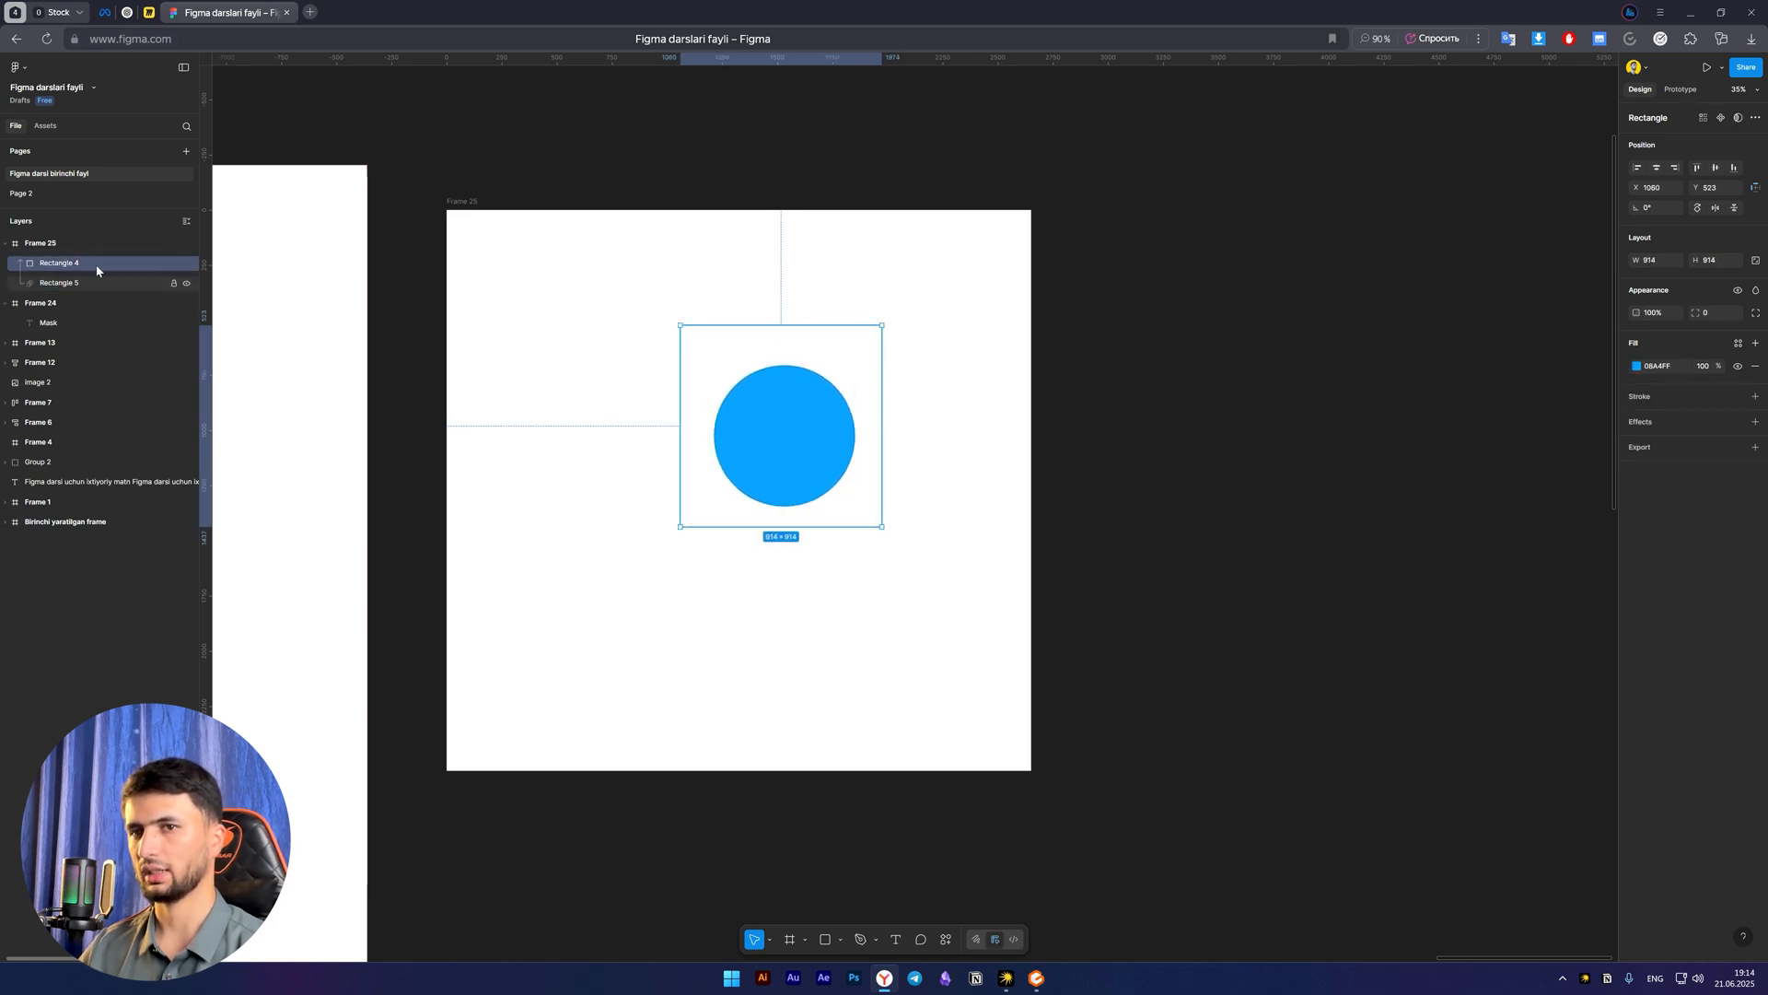
pyautogui.click(61, 286)
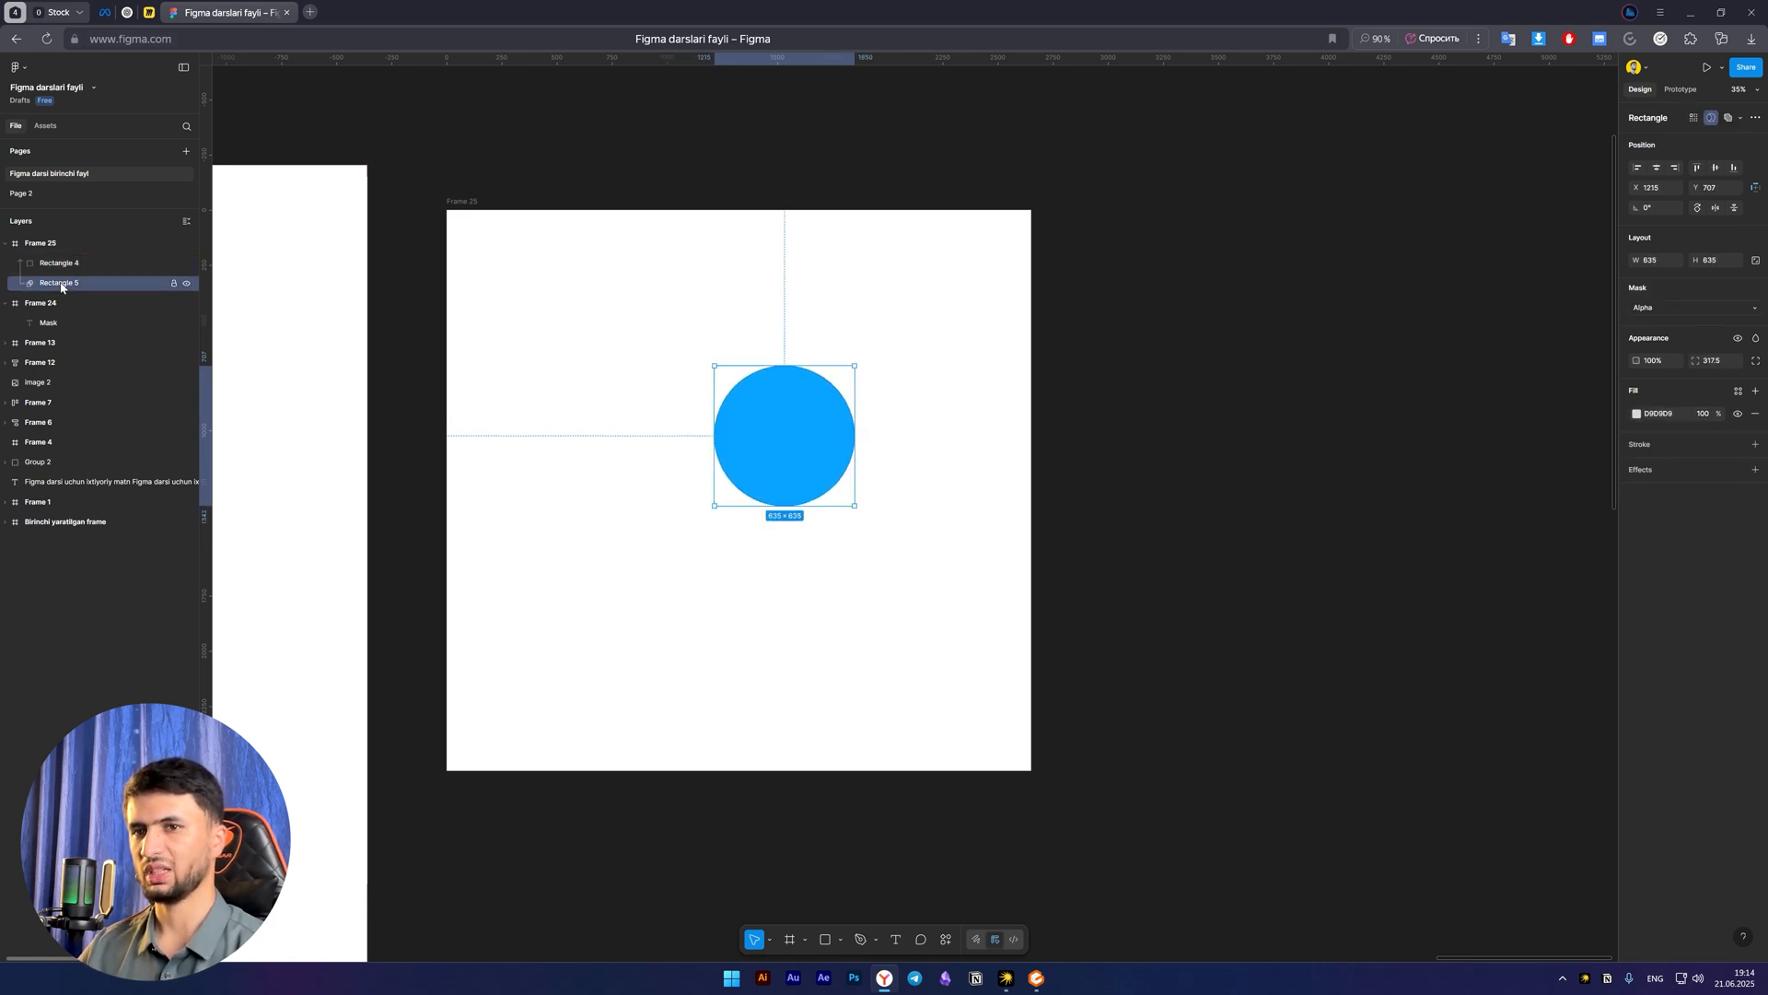
pyautogui.click(37, 270)
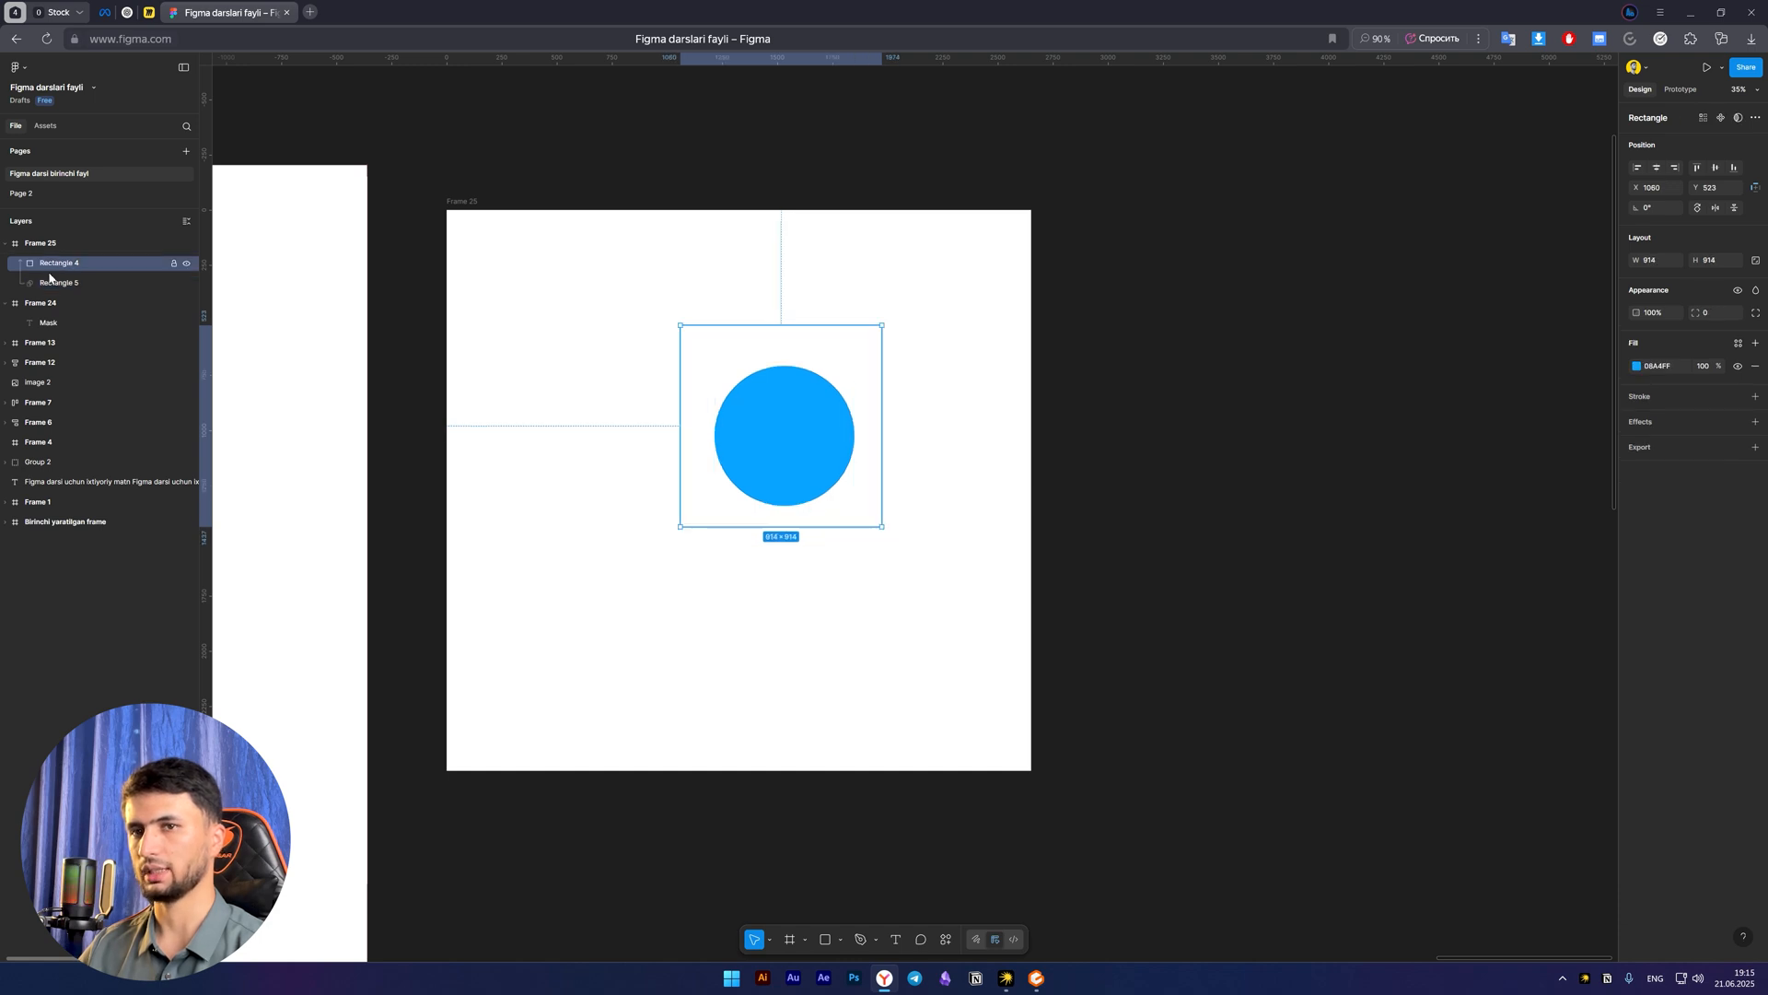
pyautogui.click(55, 286)
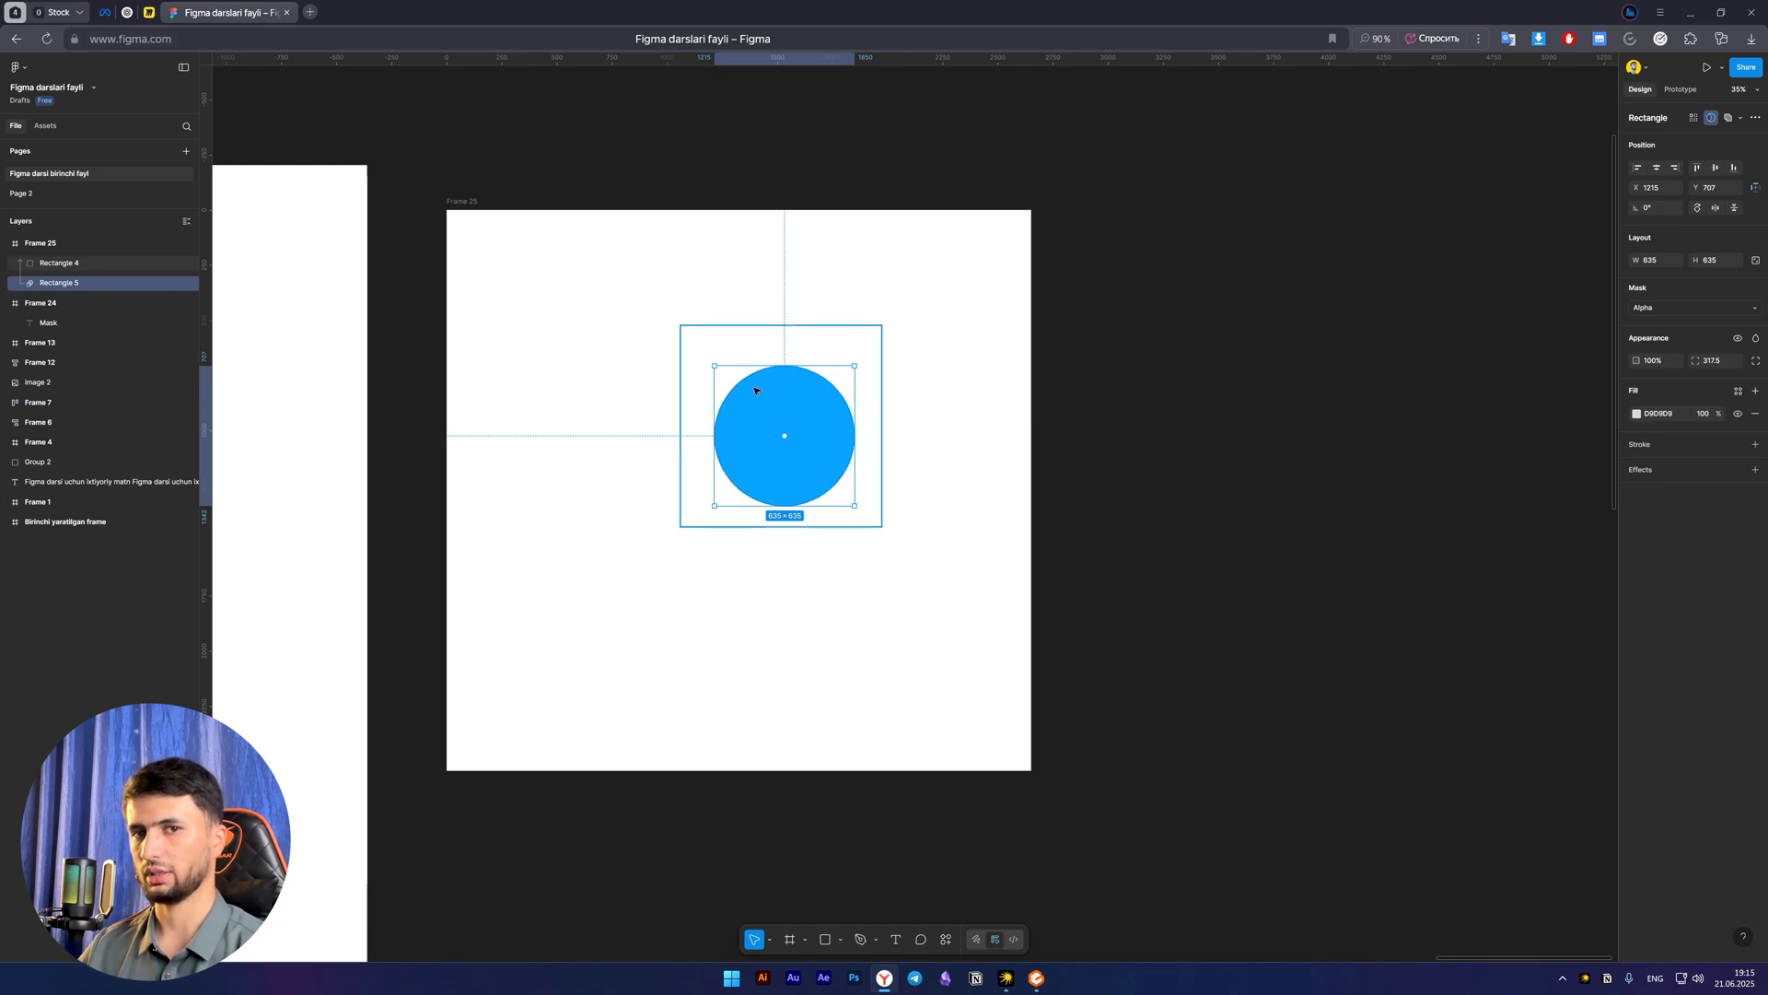
pyautogui.click(61, 265)
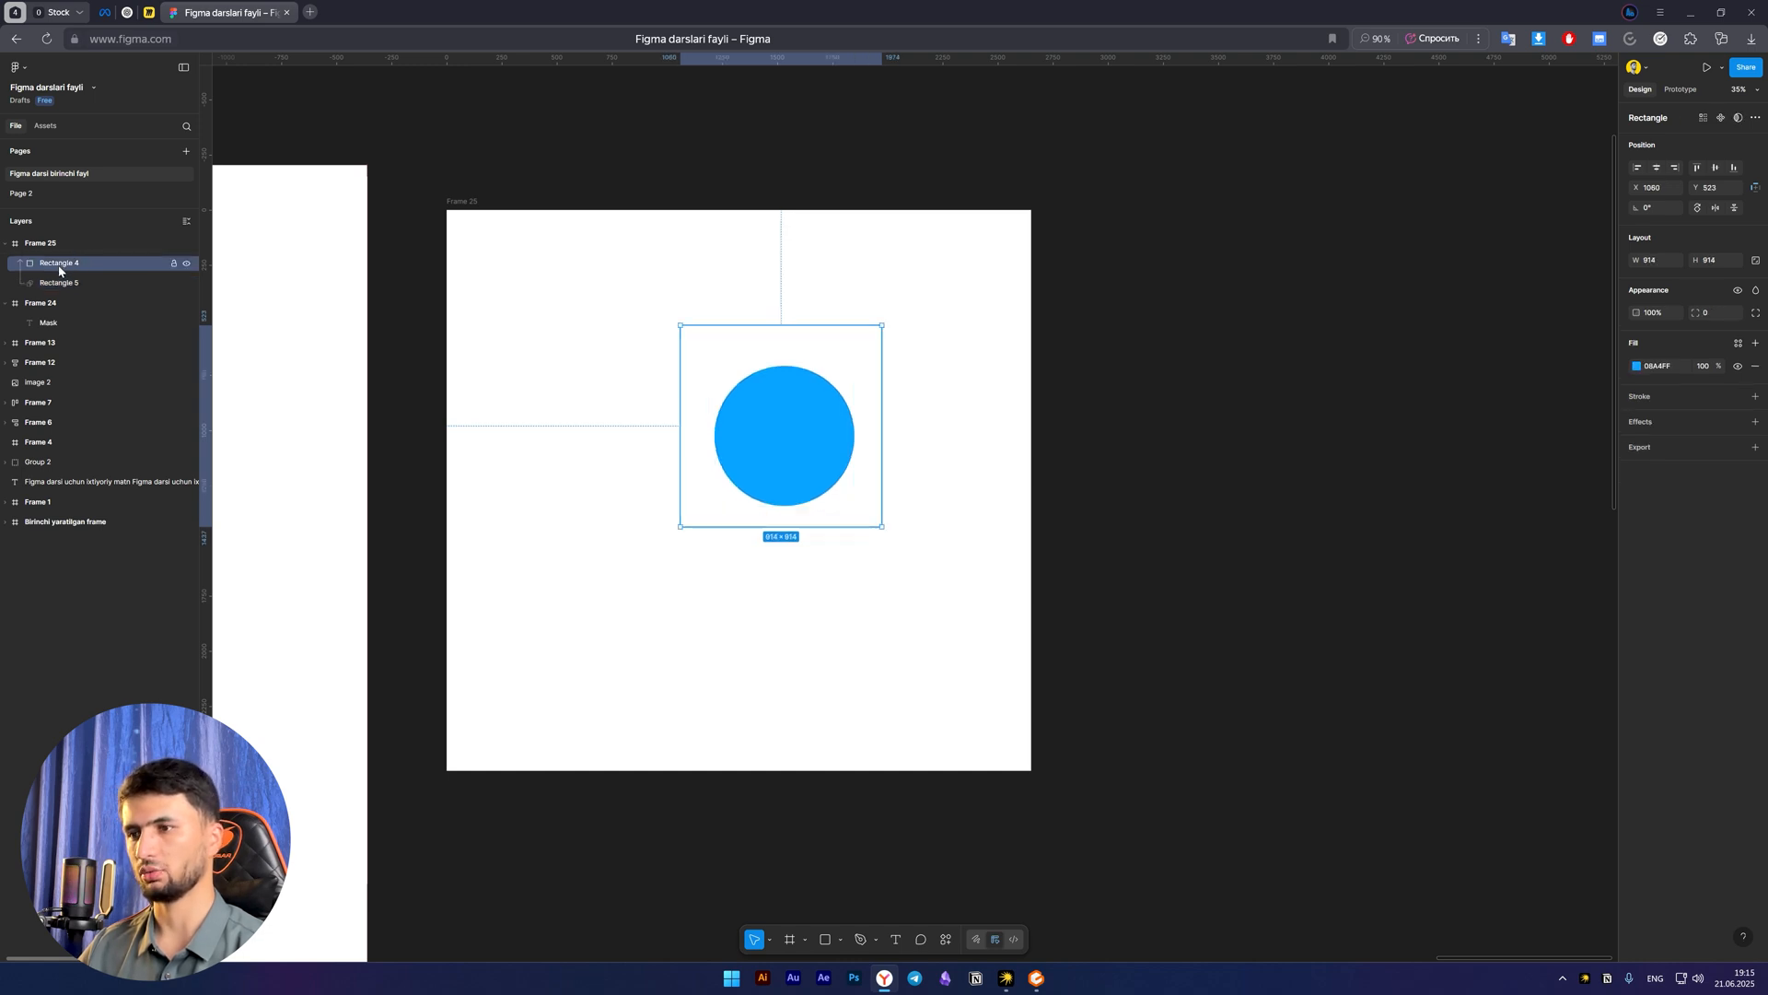
pyautogui.click(65, 285)
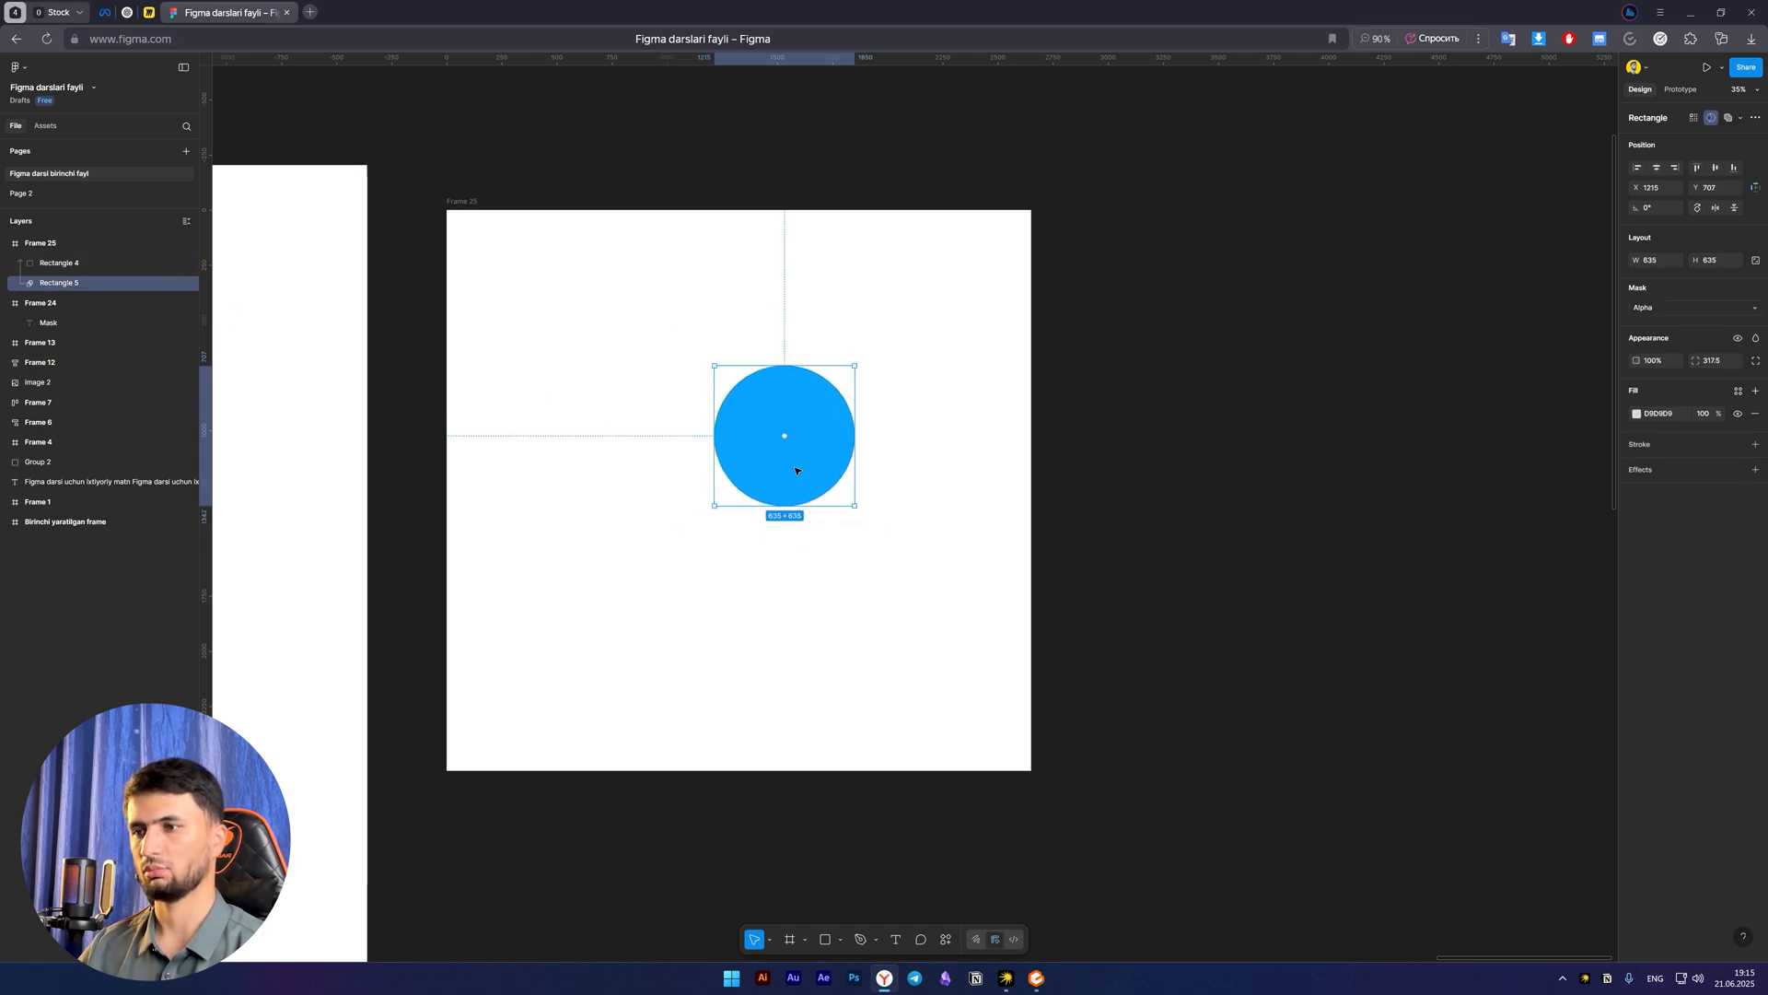
pyautogui.click(846, 637)
# Search the web for furniture in a new browser tab and show the image results
pyautogui.press('space')
pyautogui.moveTo(860, 636); pyautogui.dragTo(874, 634)
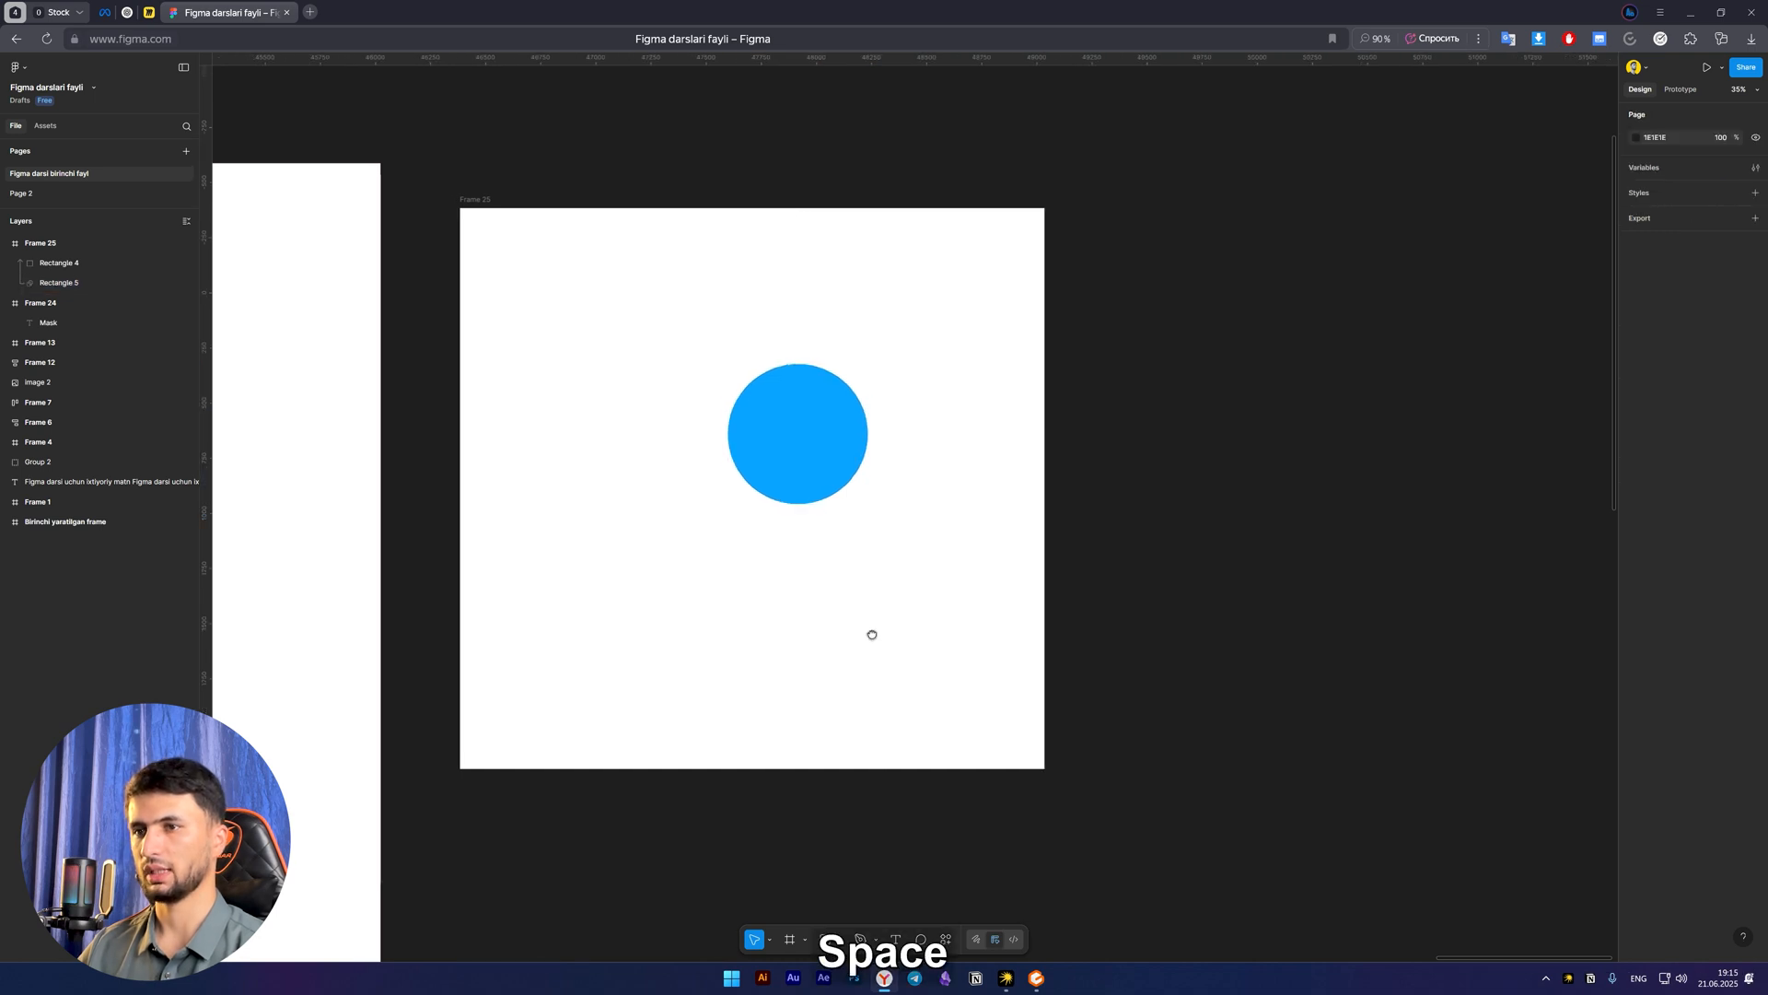
pyautogui.click(311, 12)
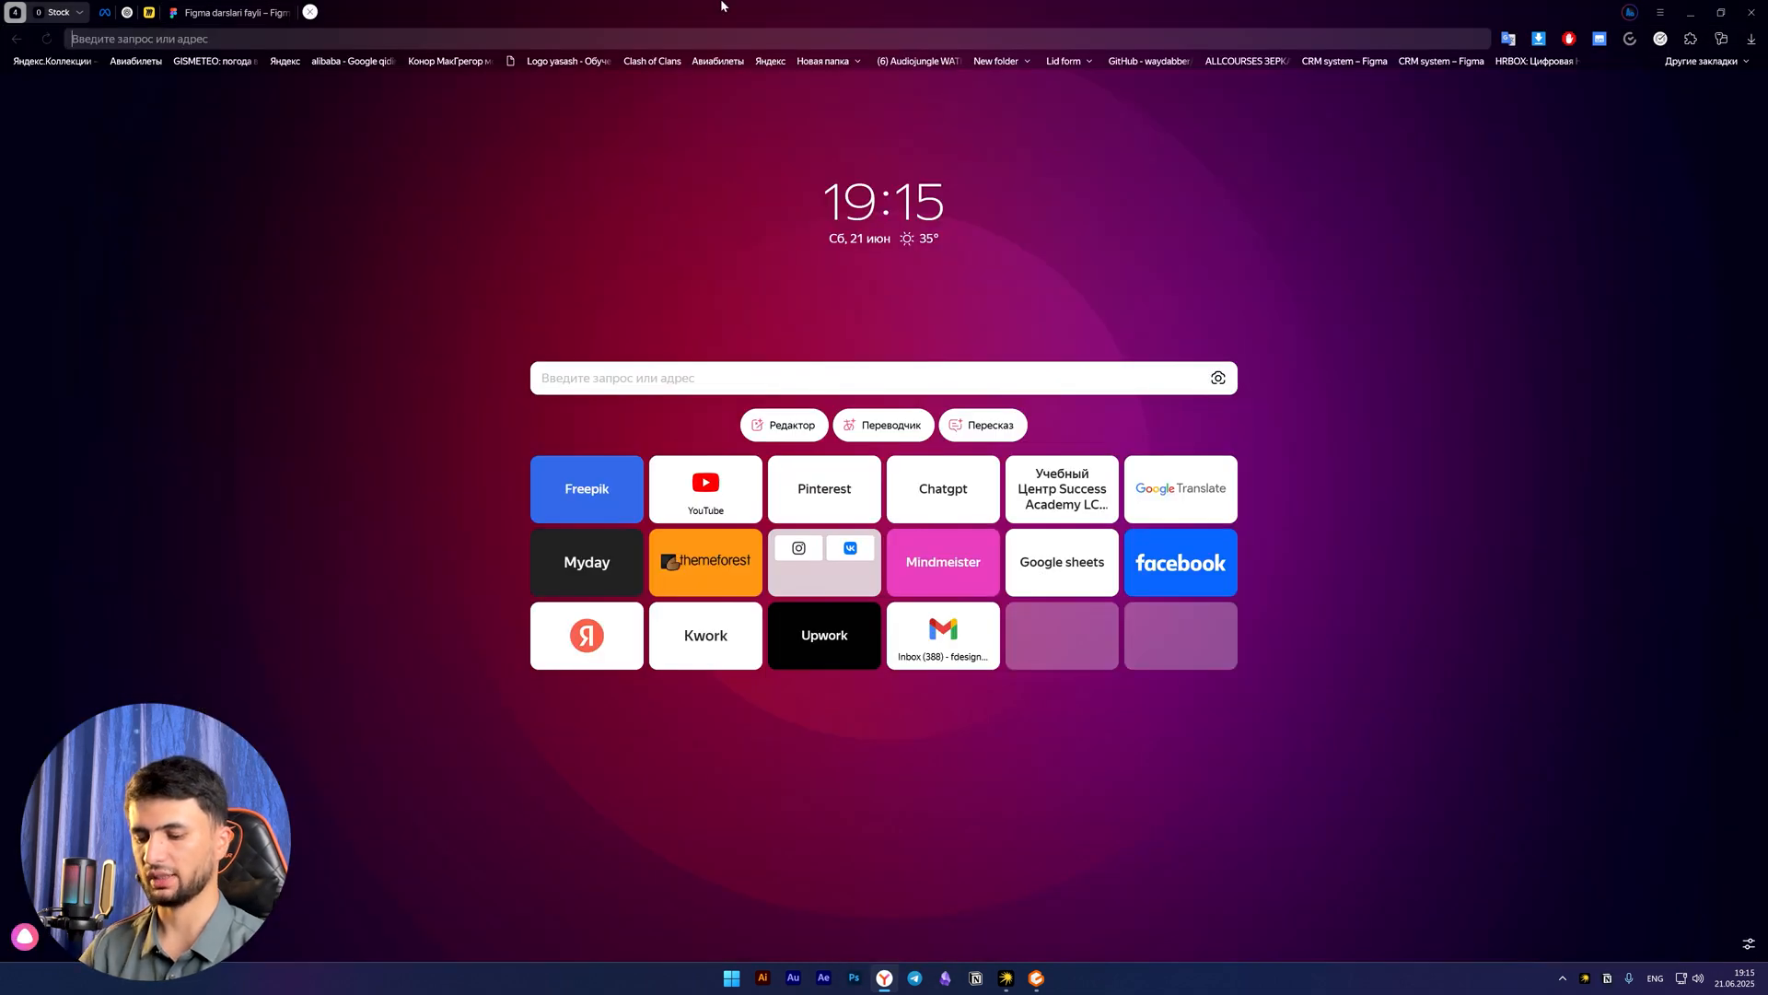
pyautogui.write('furniture')
pyautogui.press('Return')
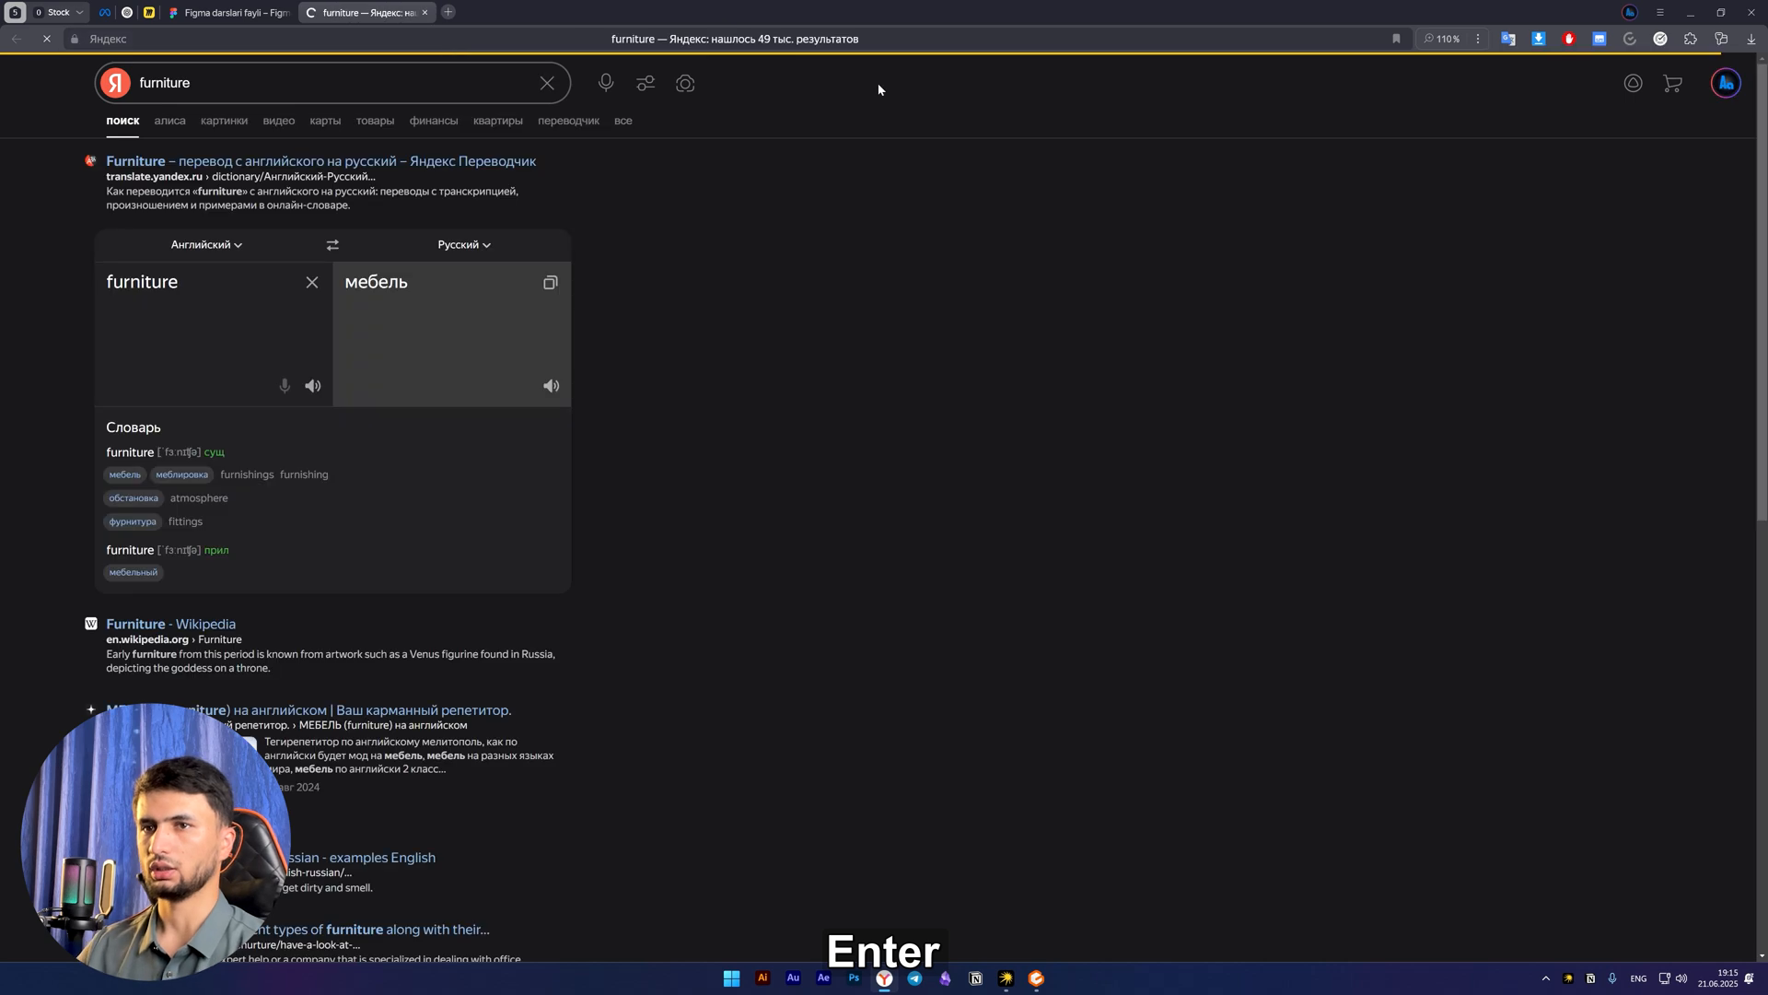
pyautogui.click(214, 123)
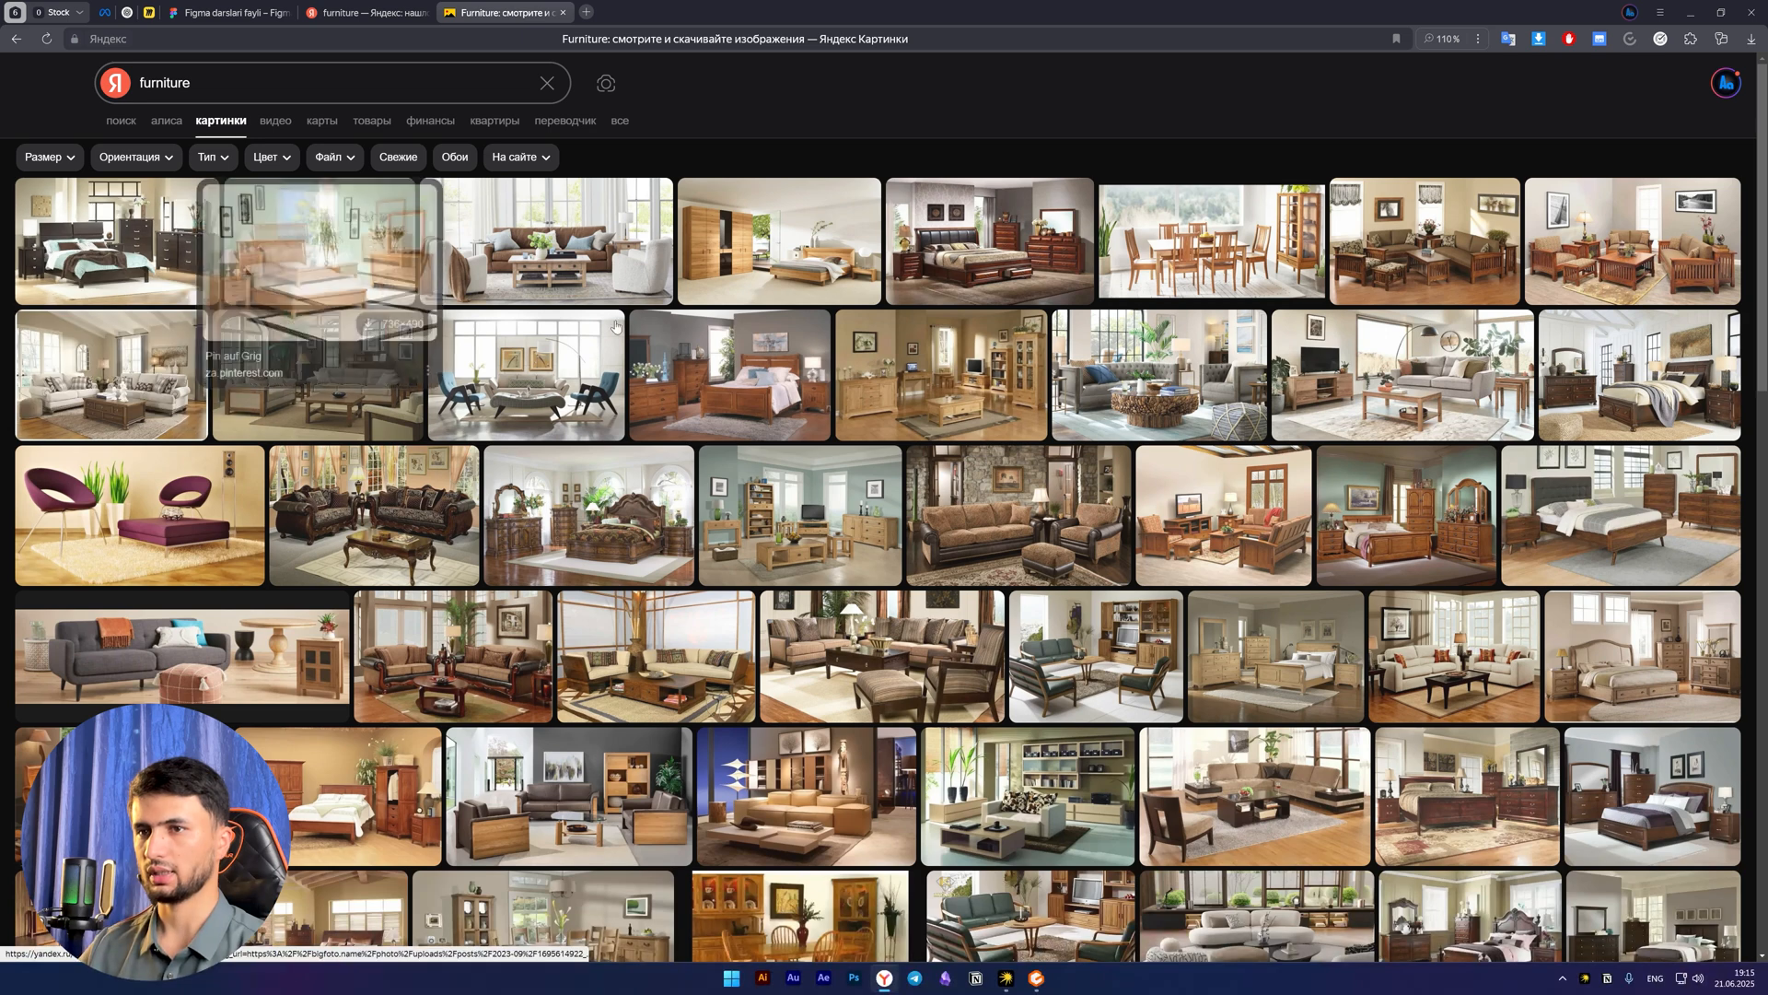
# Check the sizes offered for the light-green bedroom picture and limit the image results to large ones
pyautogui.click(338, 262)
pyautogui.click(1598, 227)
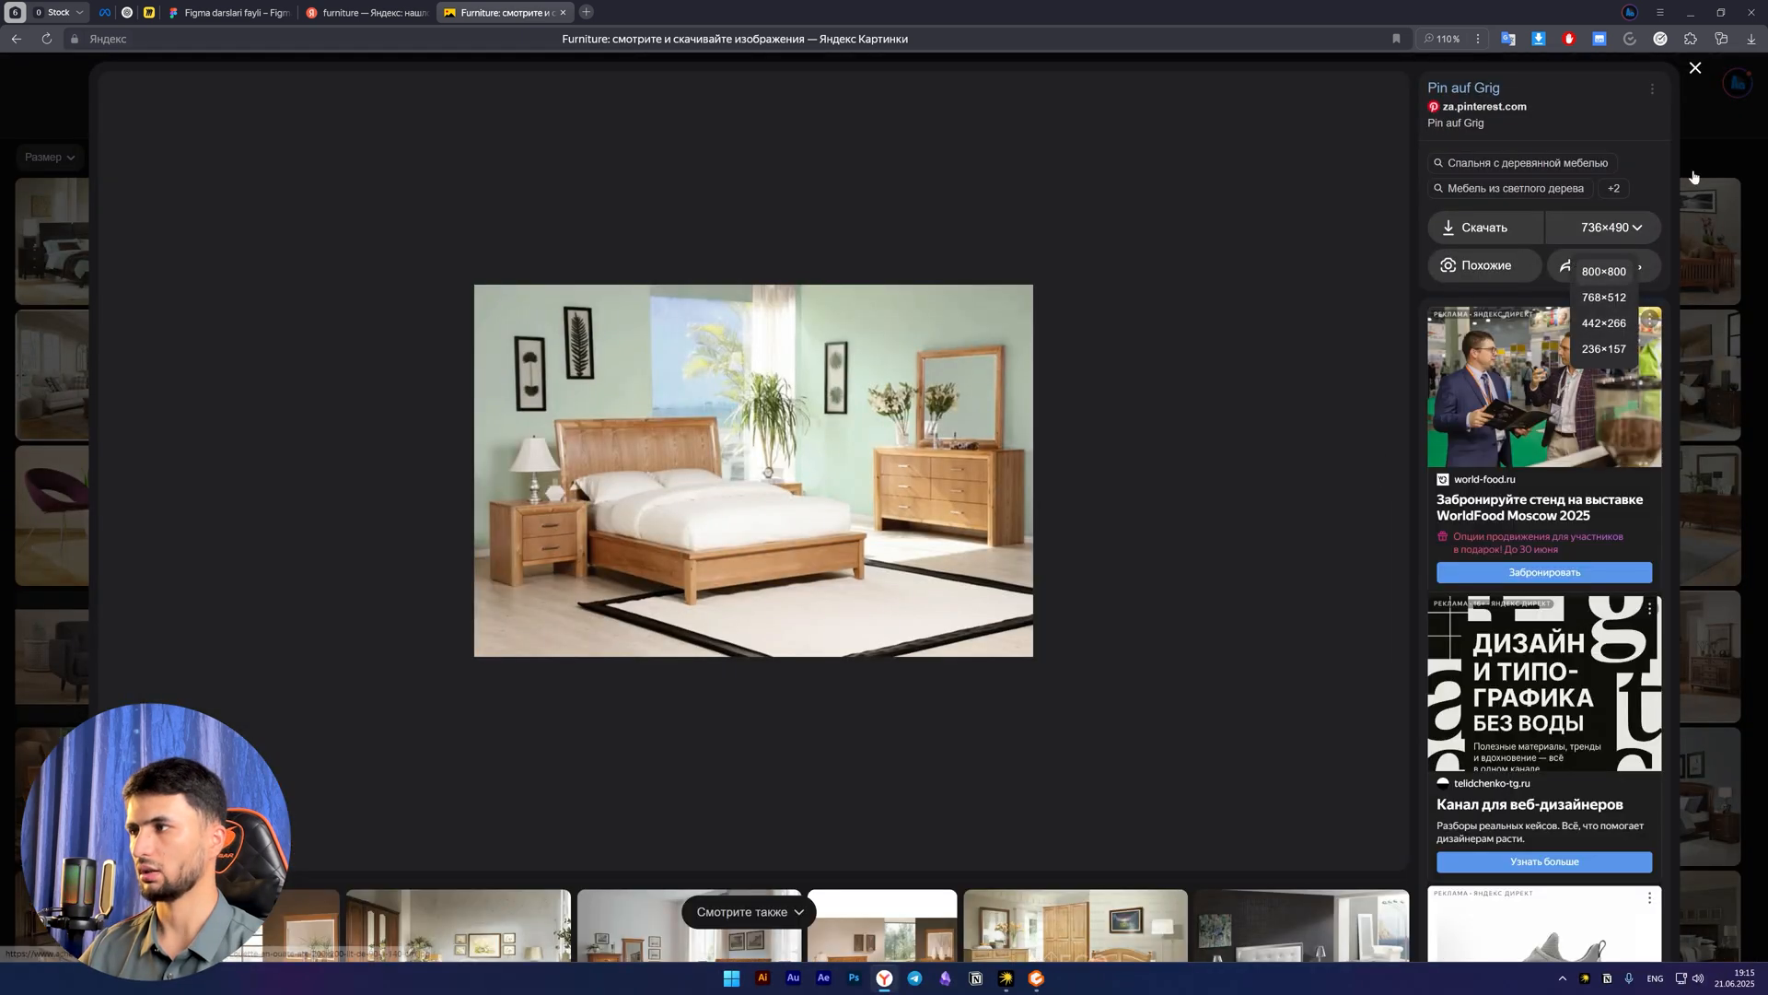
pyautogui.press('Escape')
pyautogui.click(46, 157)
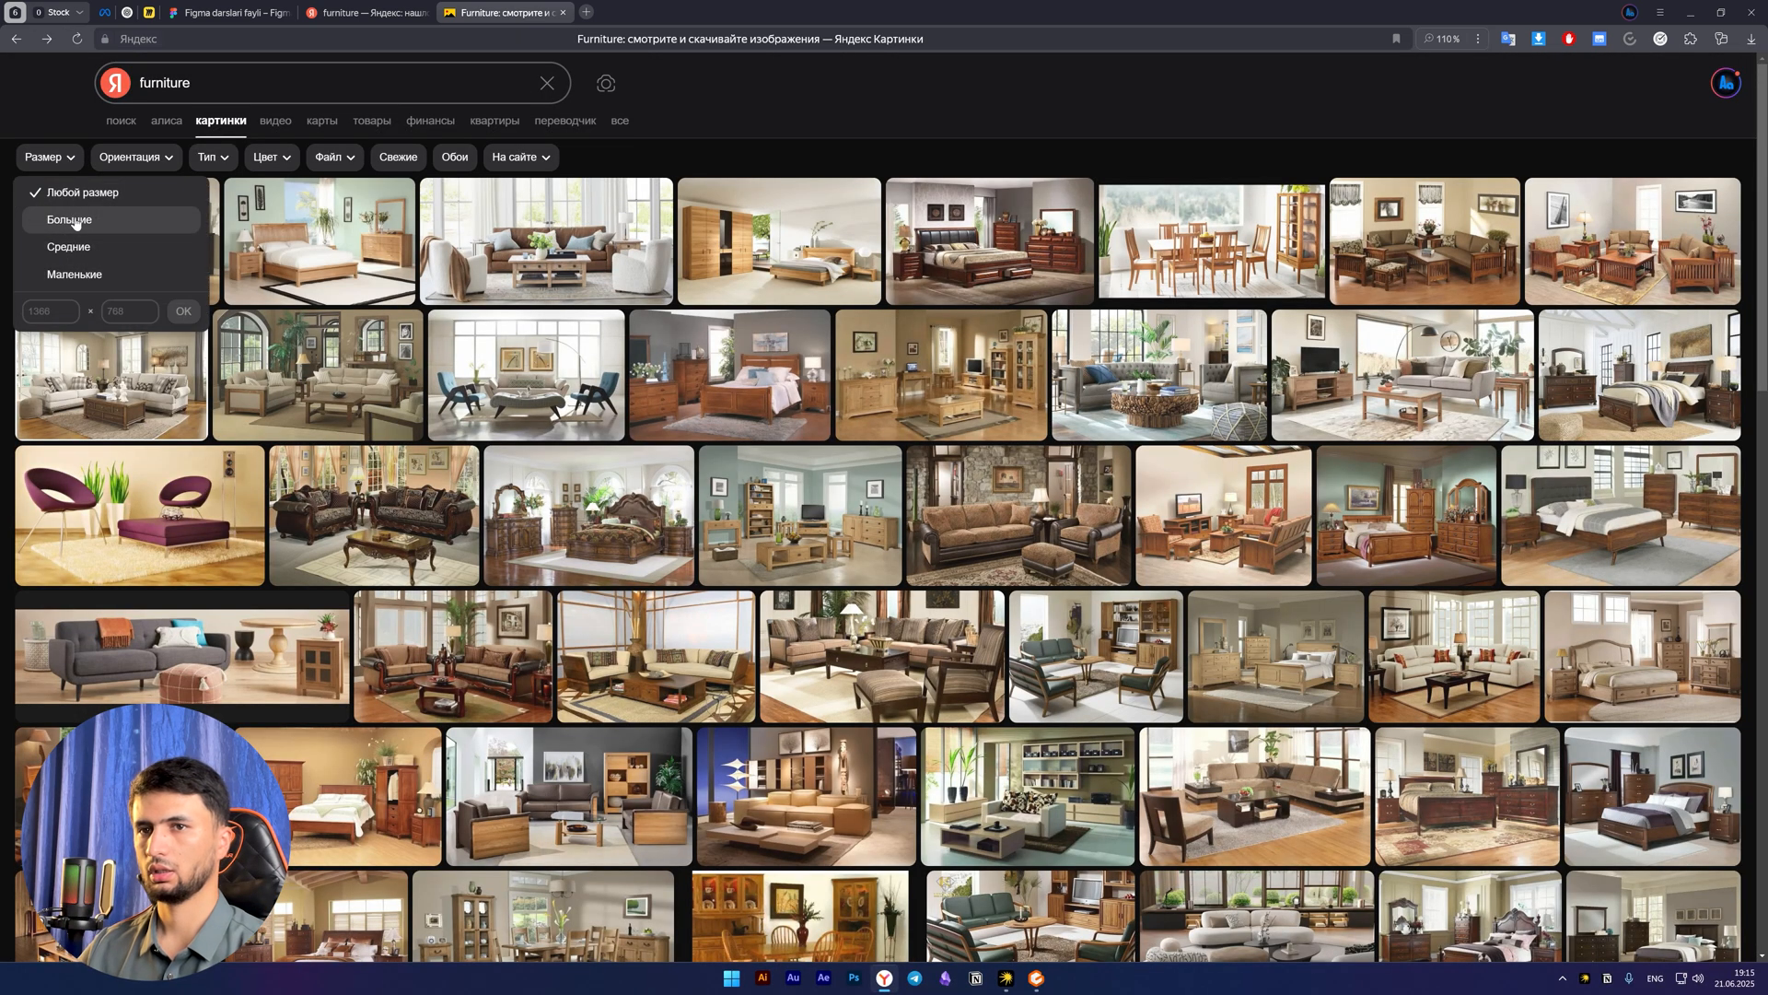
pyautogui.click(68, 219)
pyautogui.click(298, 280)
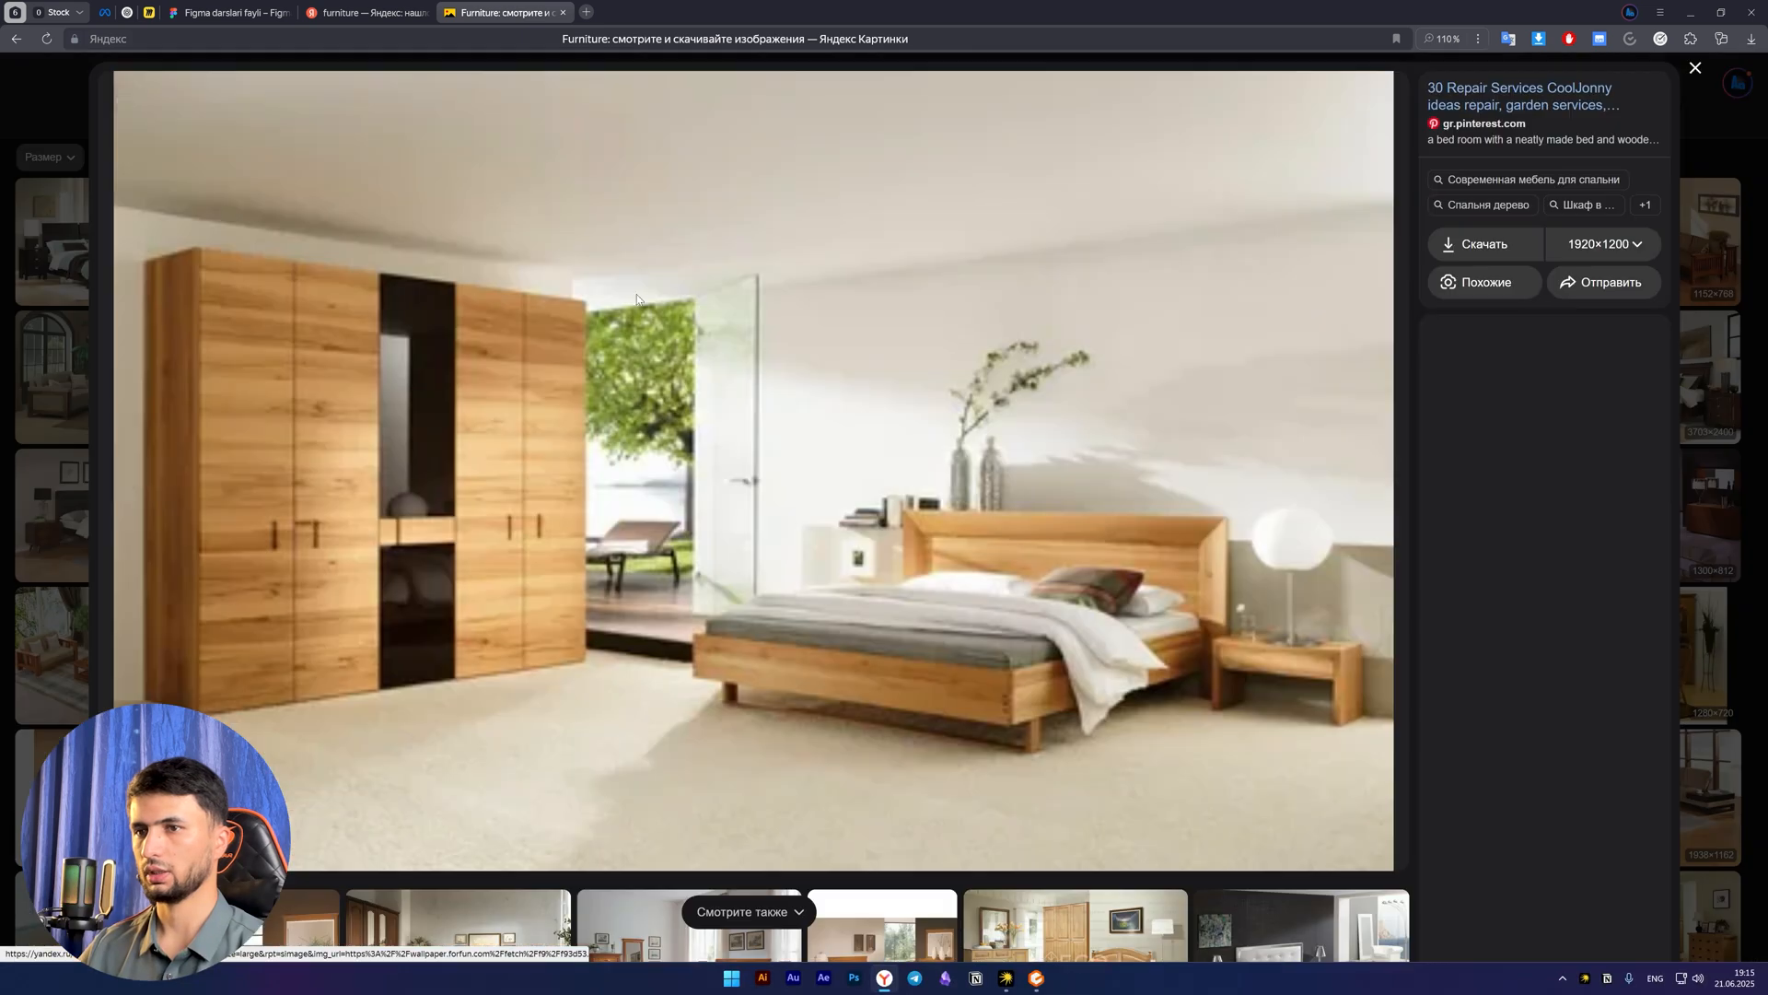
pyautogui.click(1485, 244)
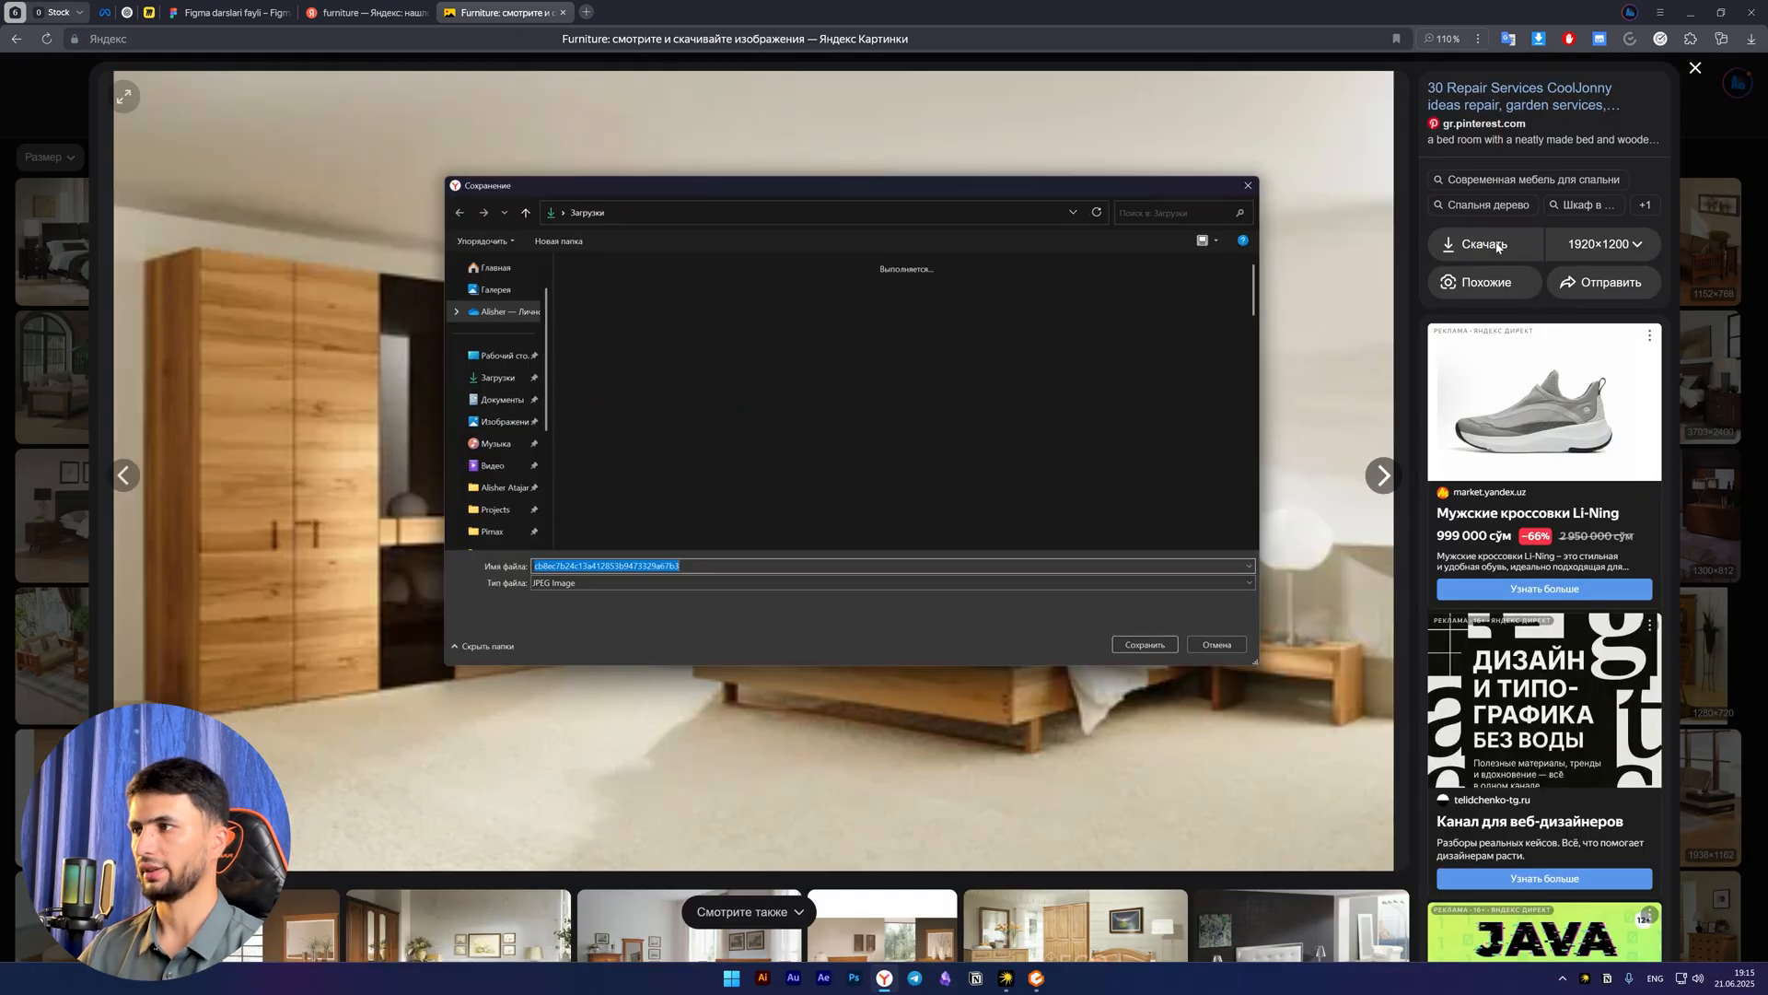
pyautogui.press('Return')
pyautogui.click(1491, 244)
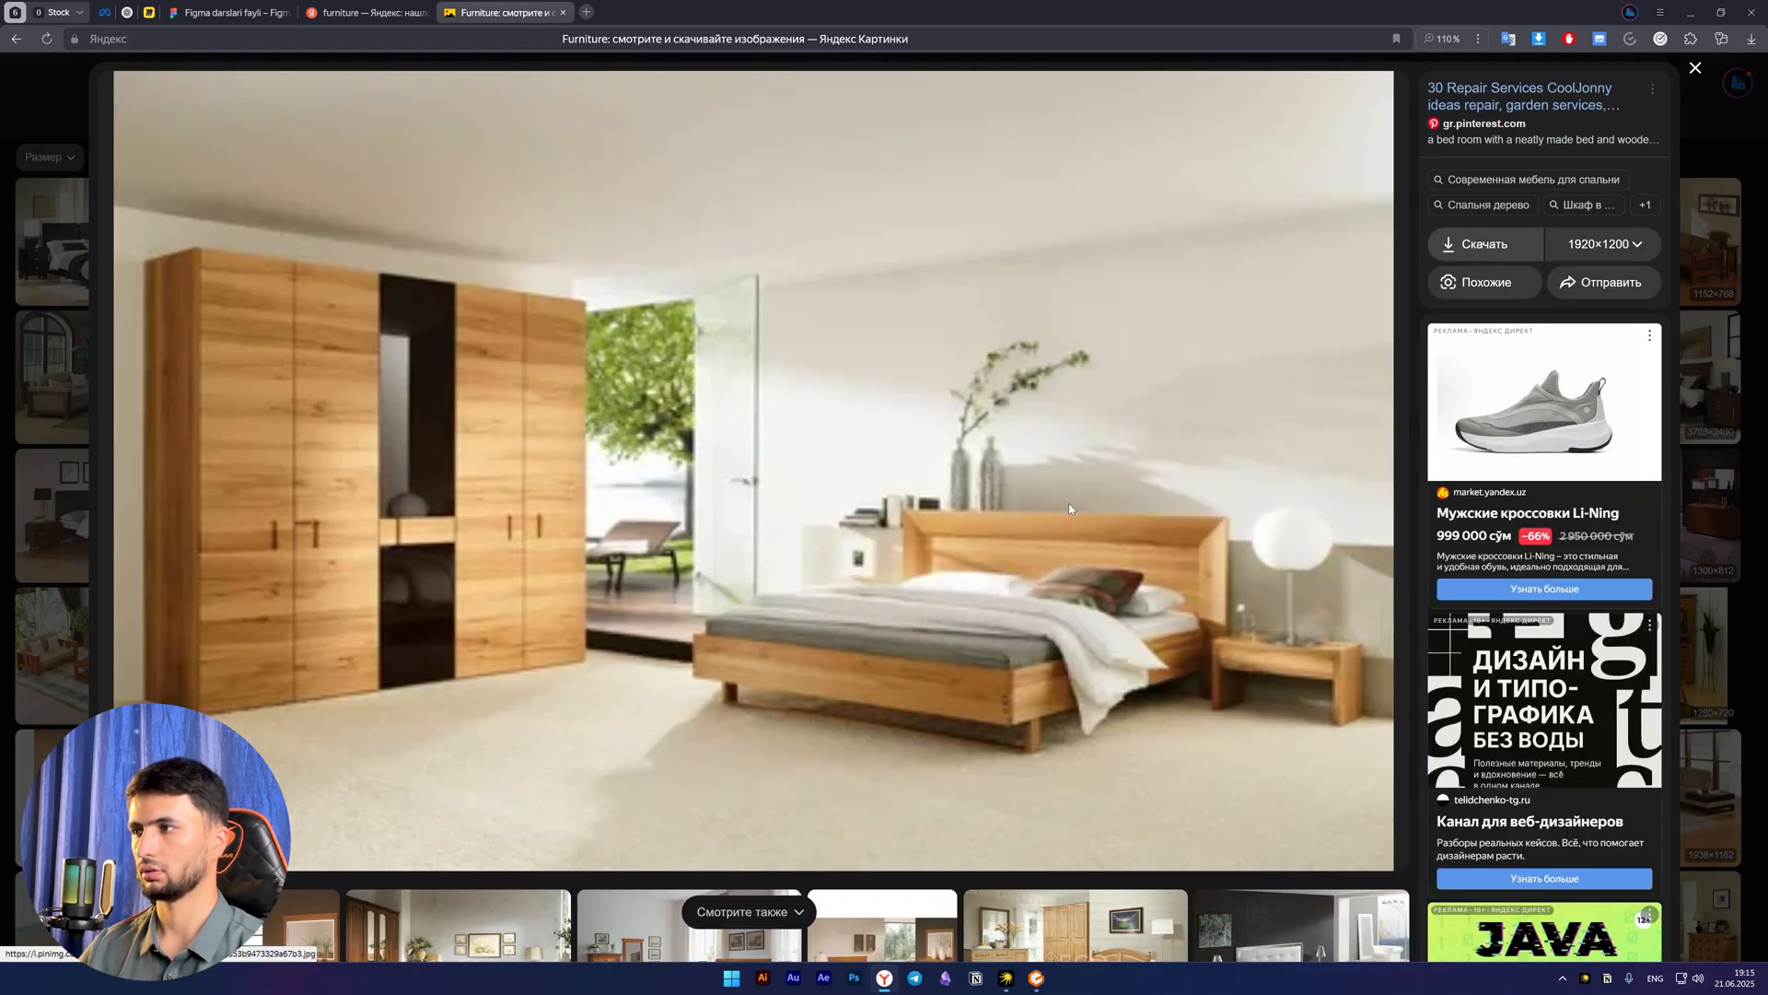
pyautogui.click(1253, 187)
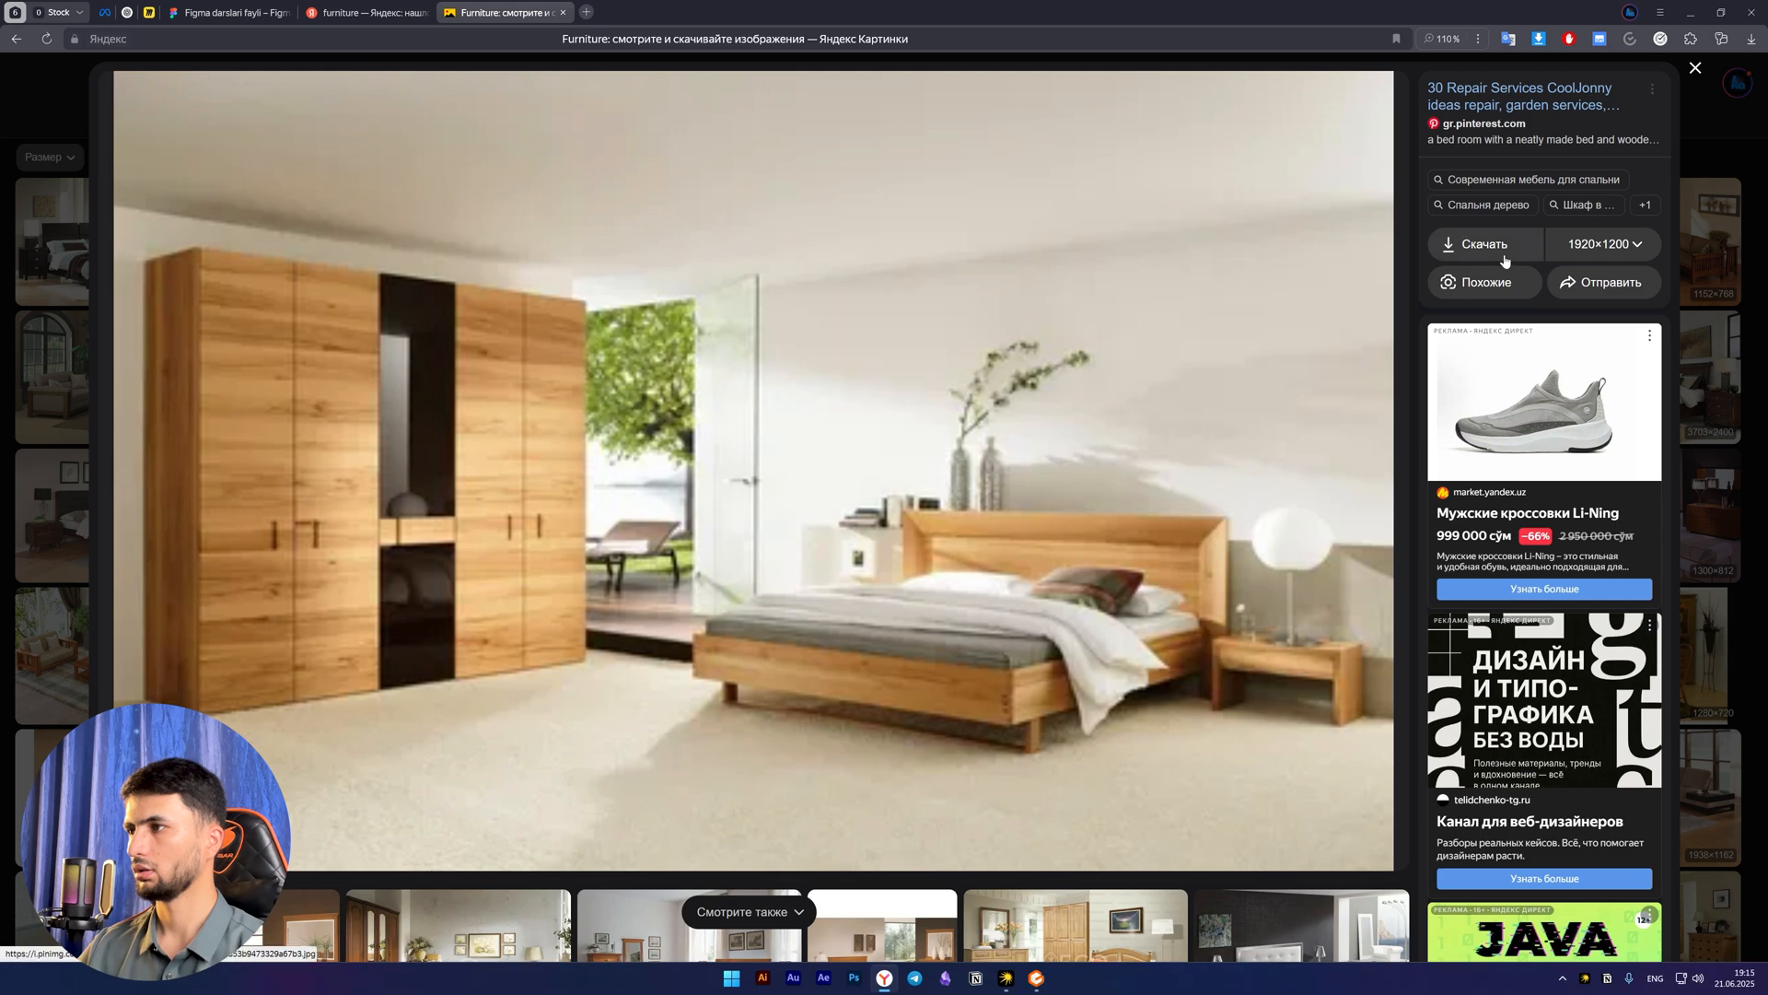
pyautogui.rightClick(839, 275)
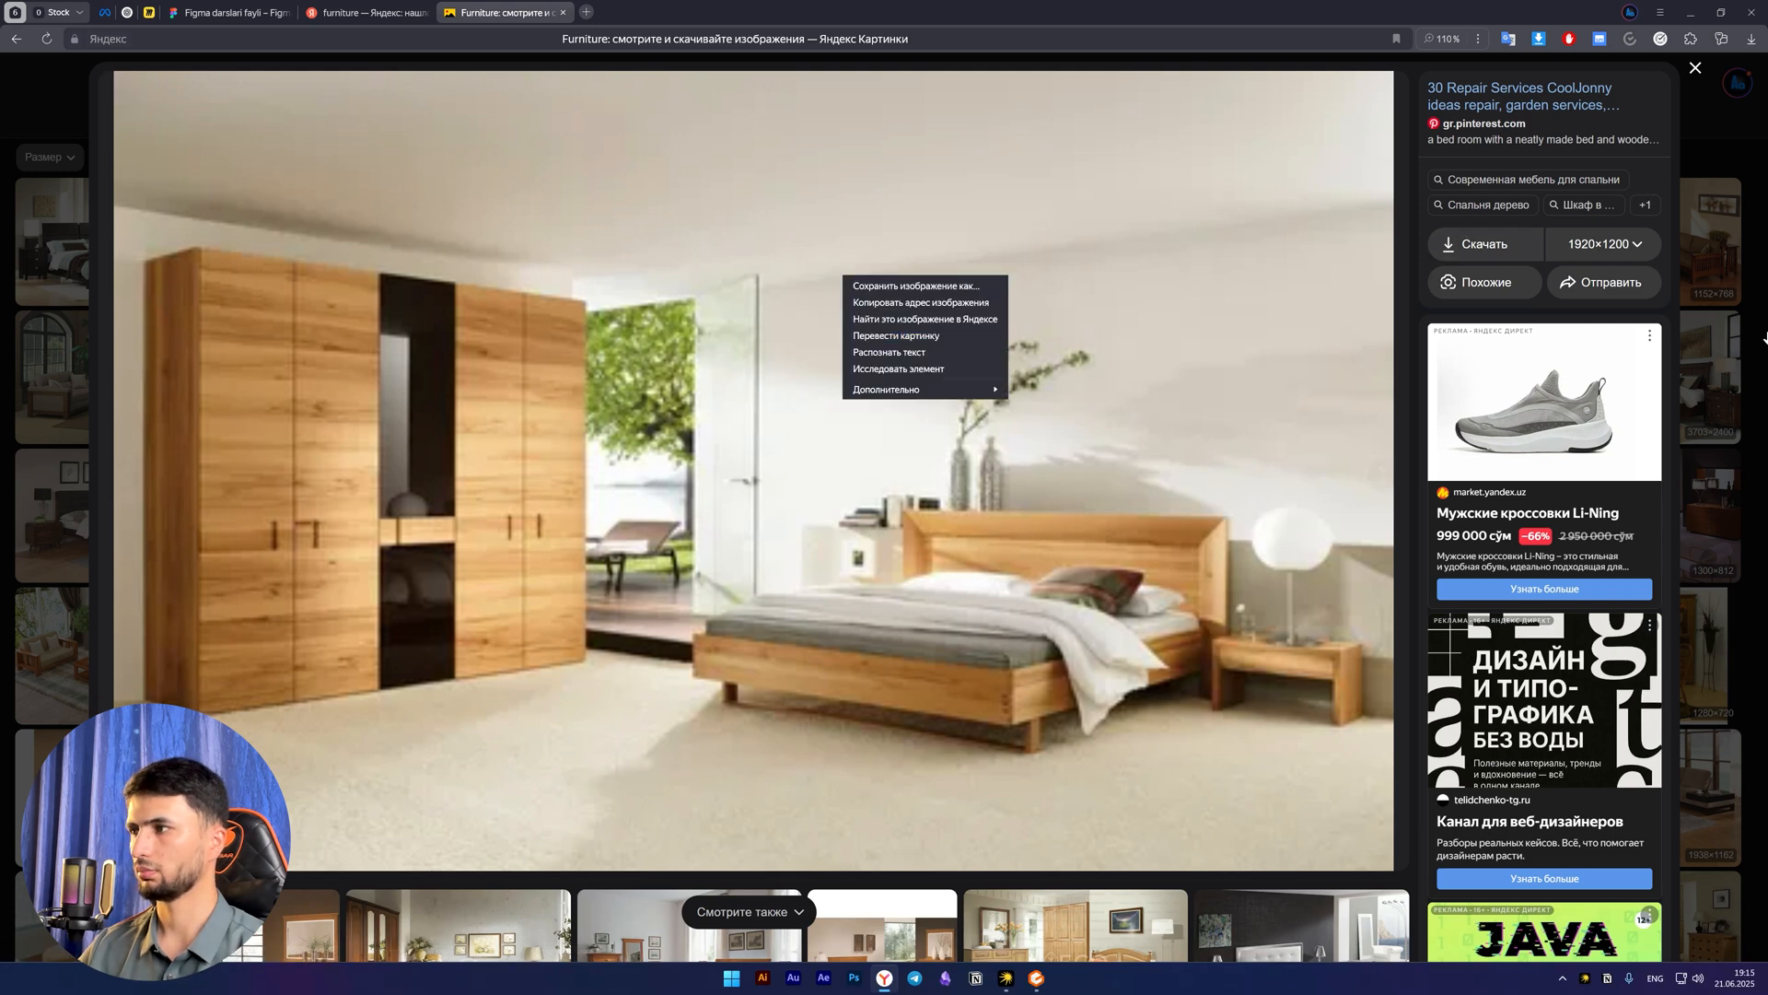
pyautogui.click(1715, 348)
# Open the 3703×2400 picture of the dark wood bedroom and copy the image
pyautogui.click(1715, 348)
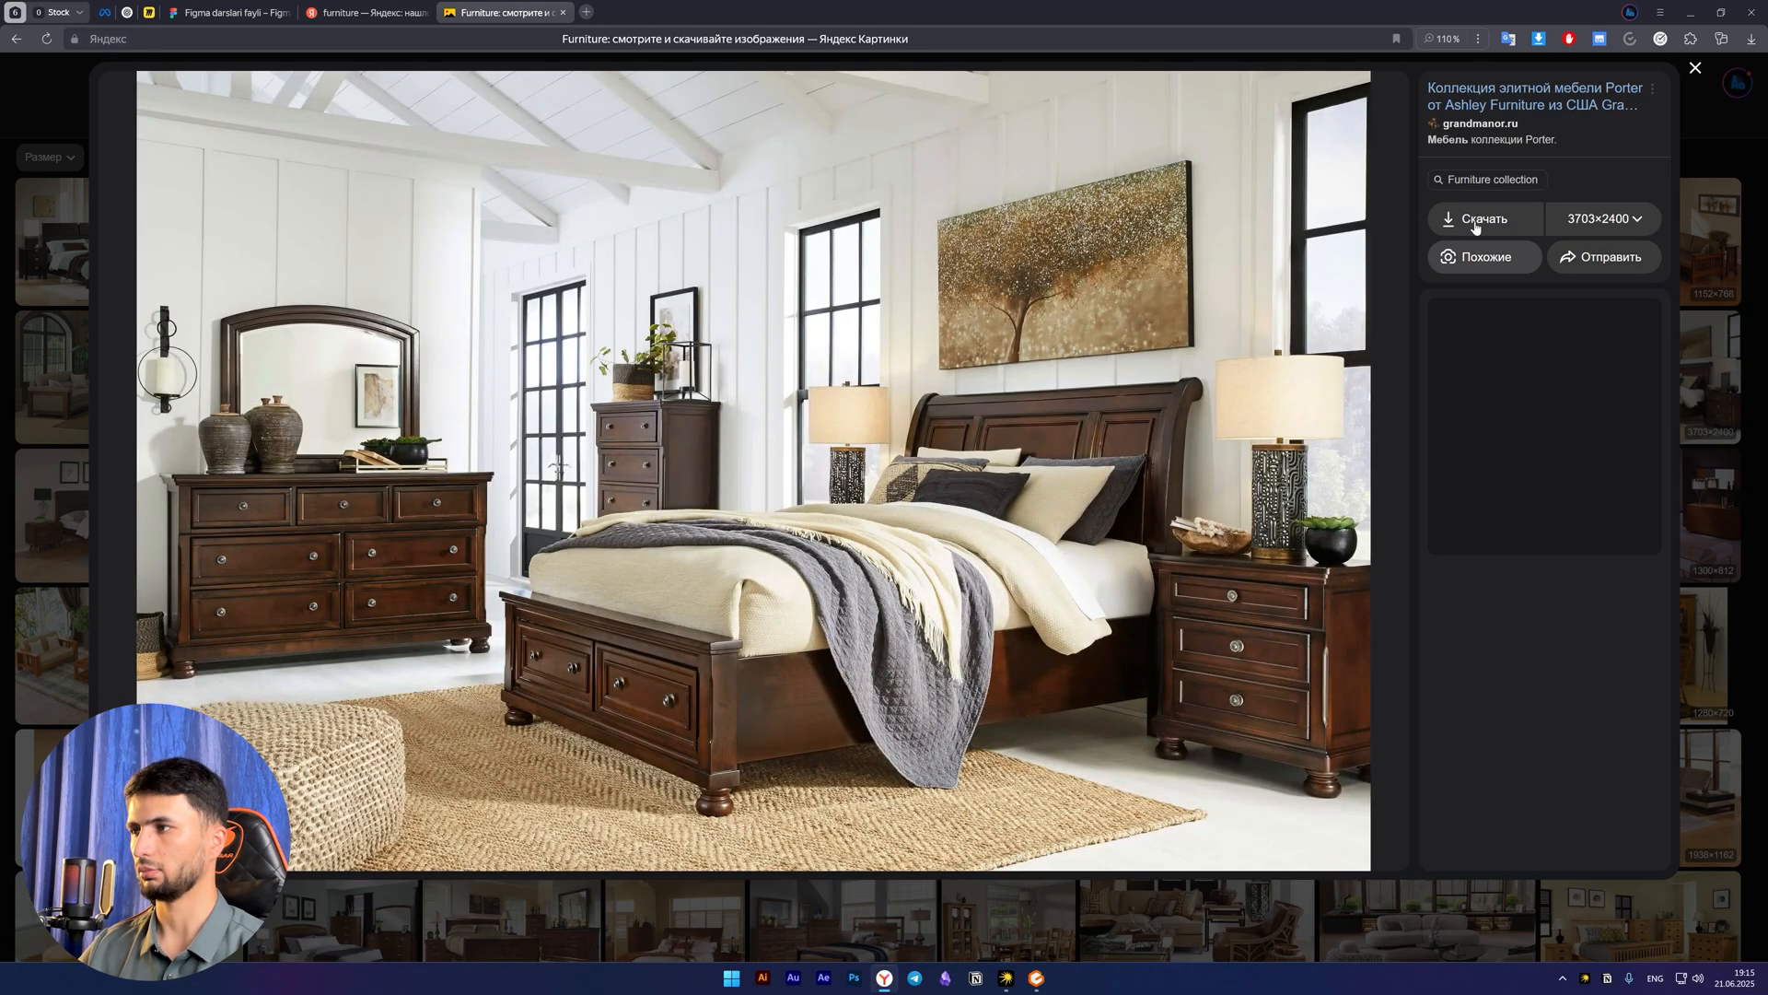
pyautogui.rightClick(1025, 374)
pyautogui.moveTo(1170, 482)
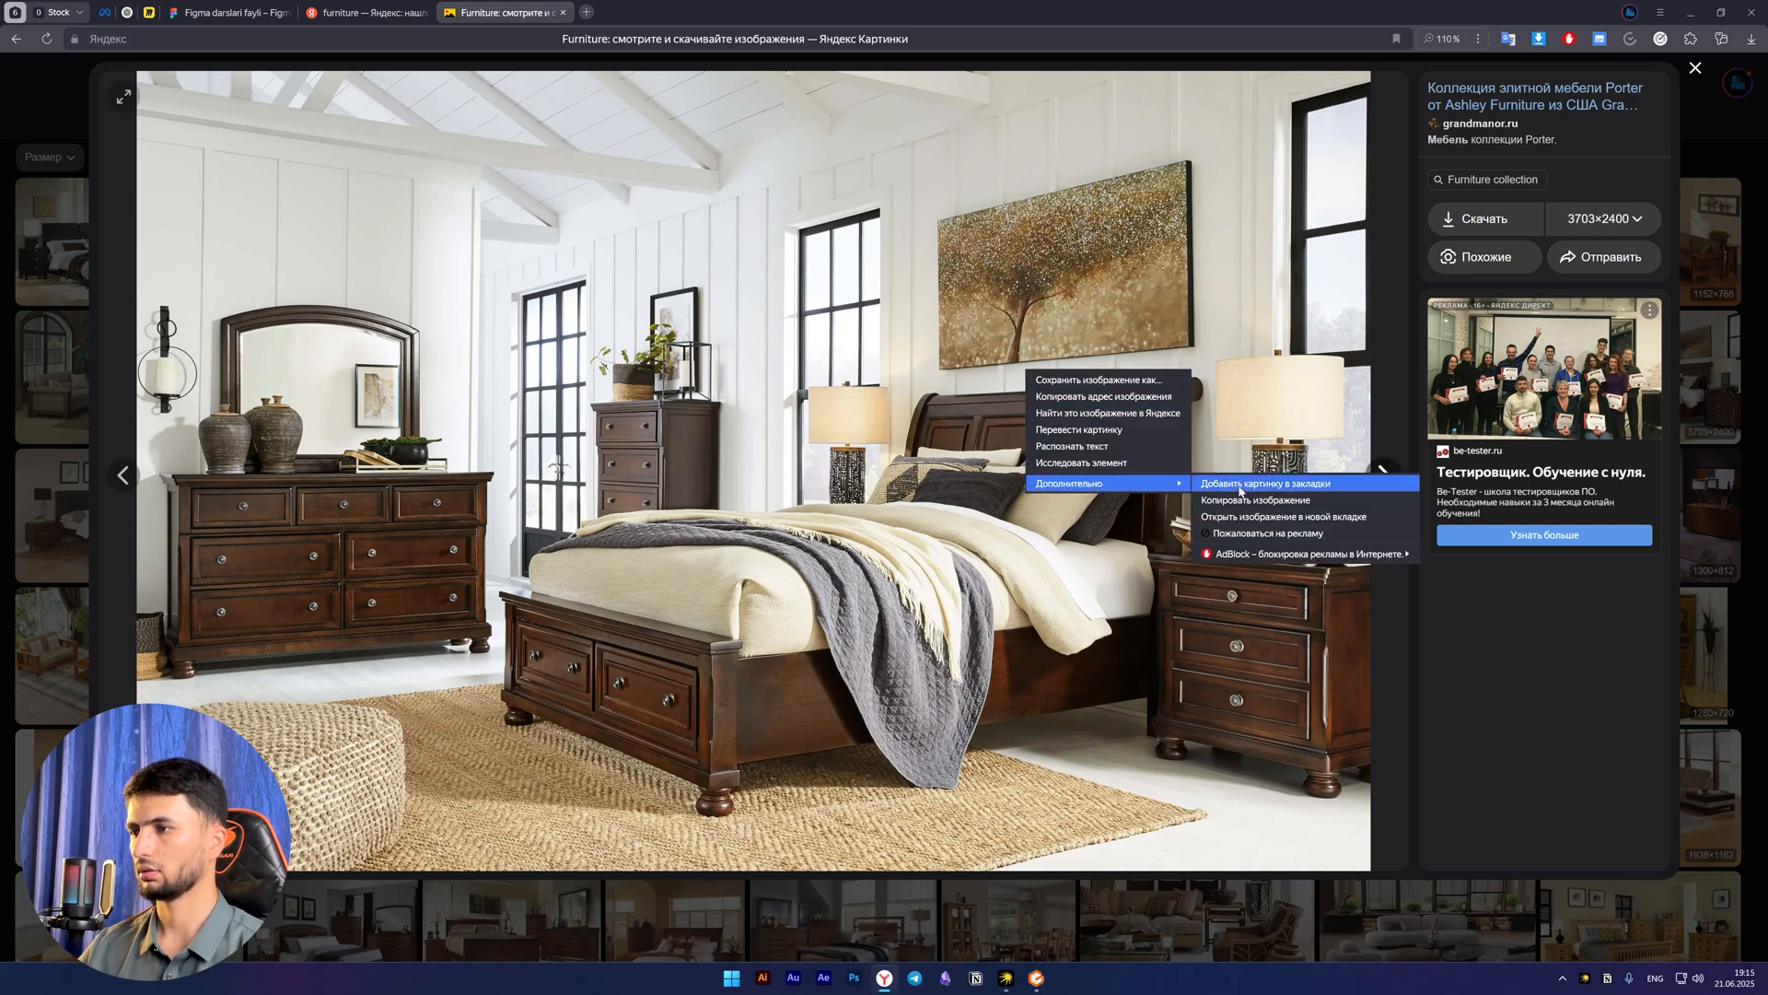
pyautogui.click(1242, 505)
# Switch back to the Figma file and paste the copied bedroom picture onto the canvas
pyautogui.click(354, 14)
pyautogui.click(204, 13)
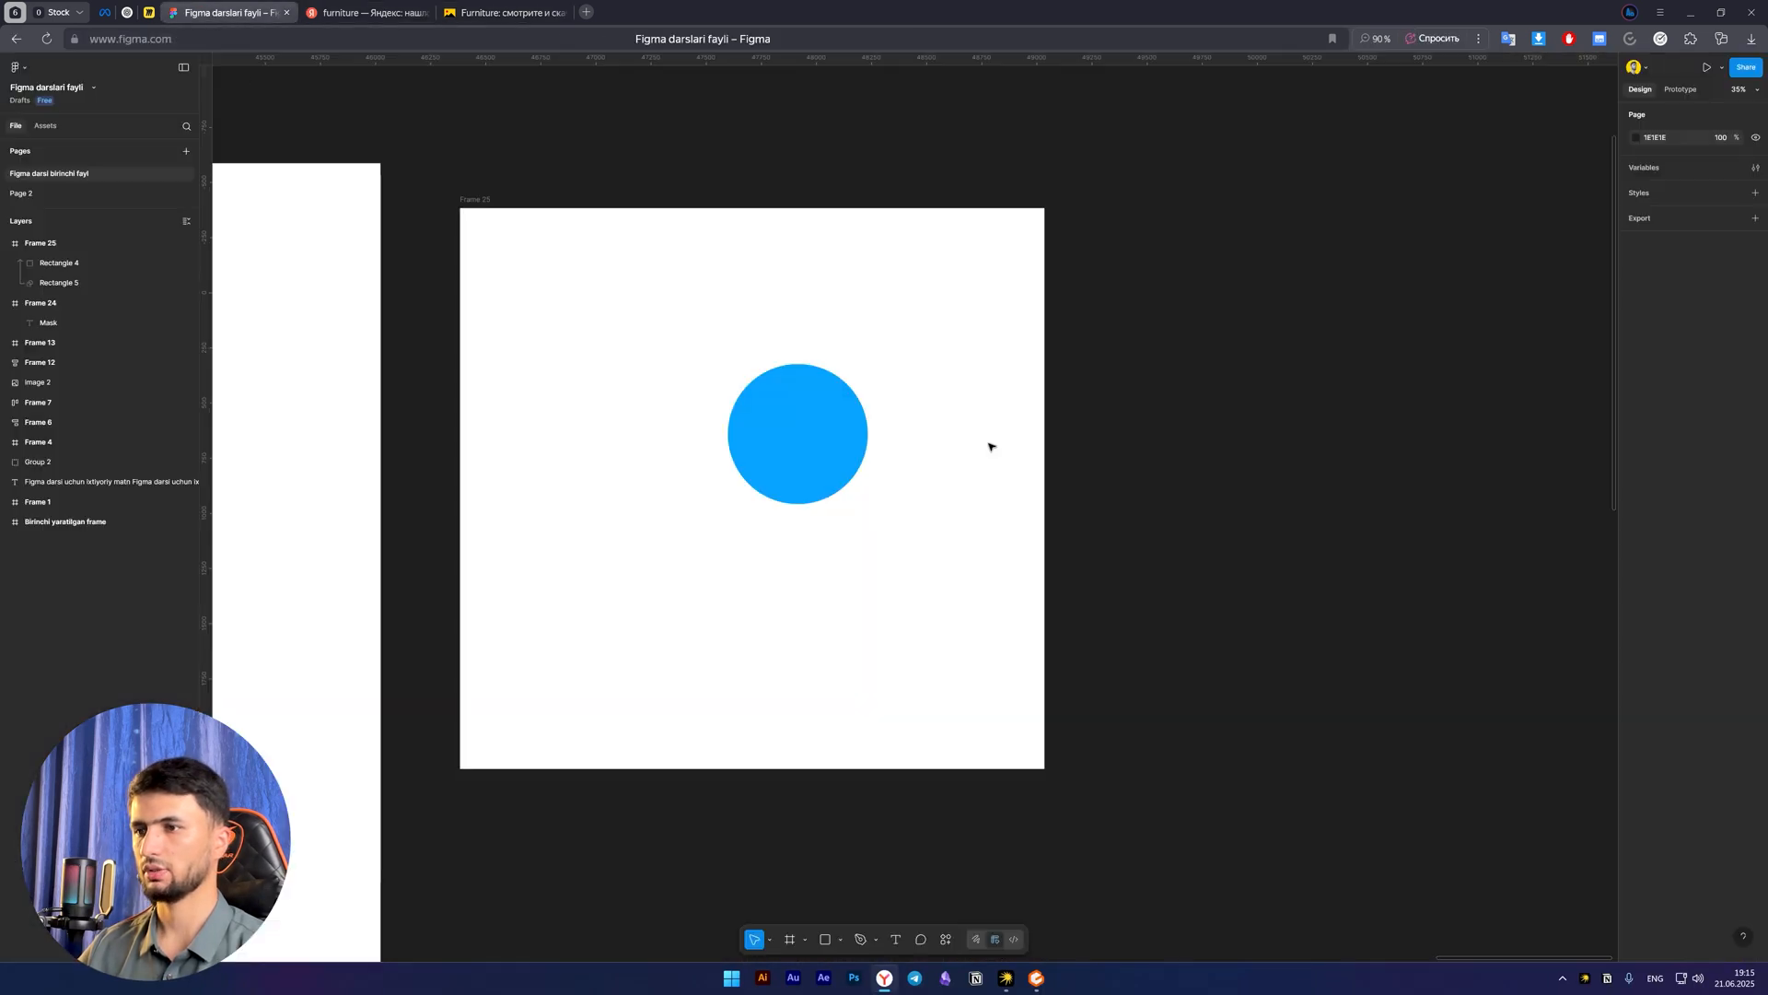
pyautogui.moveTo(922, 617); pyautogui.dragTo(870, 537)
pyautogui.hotkey('ctrl', 'v')
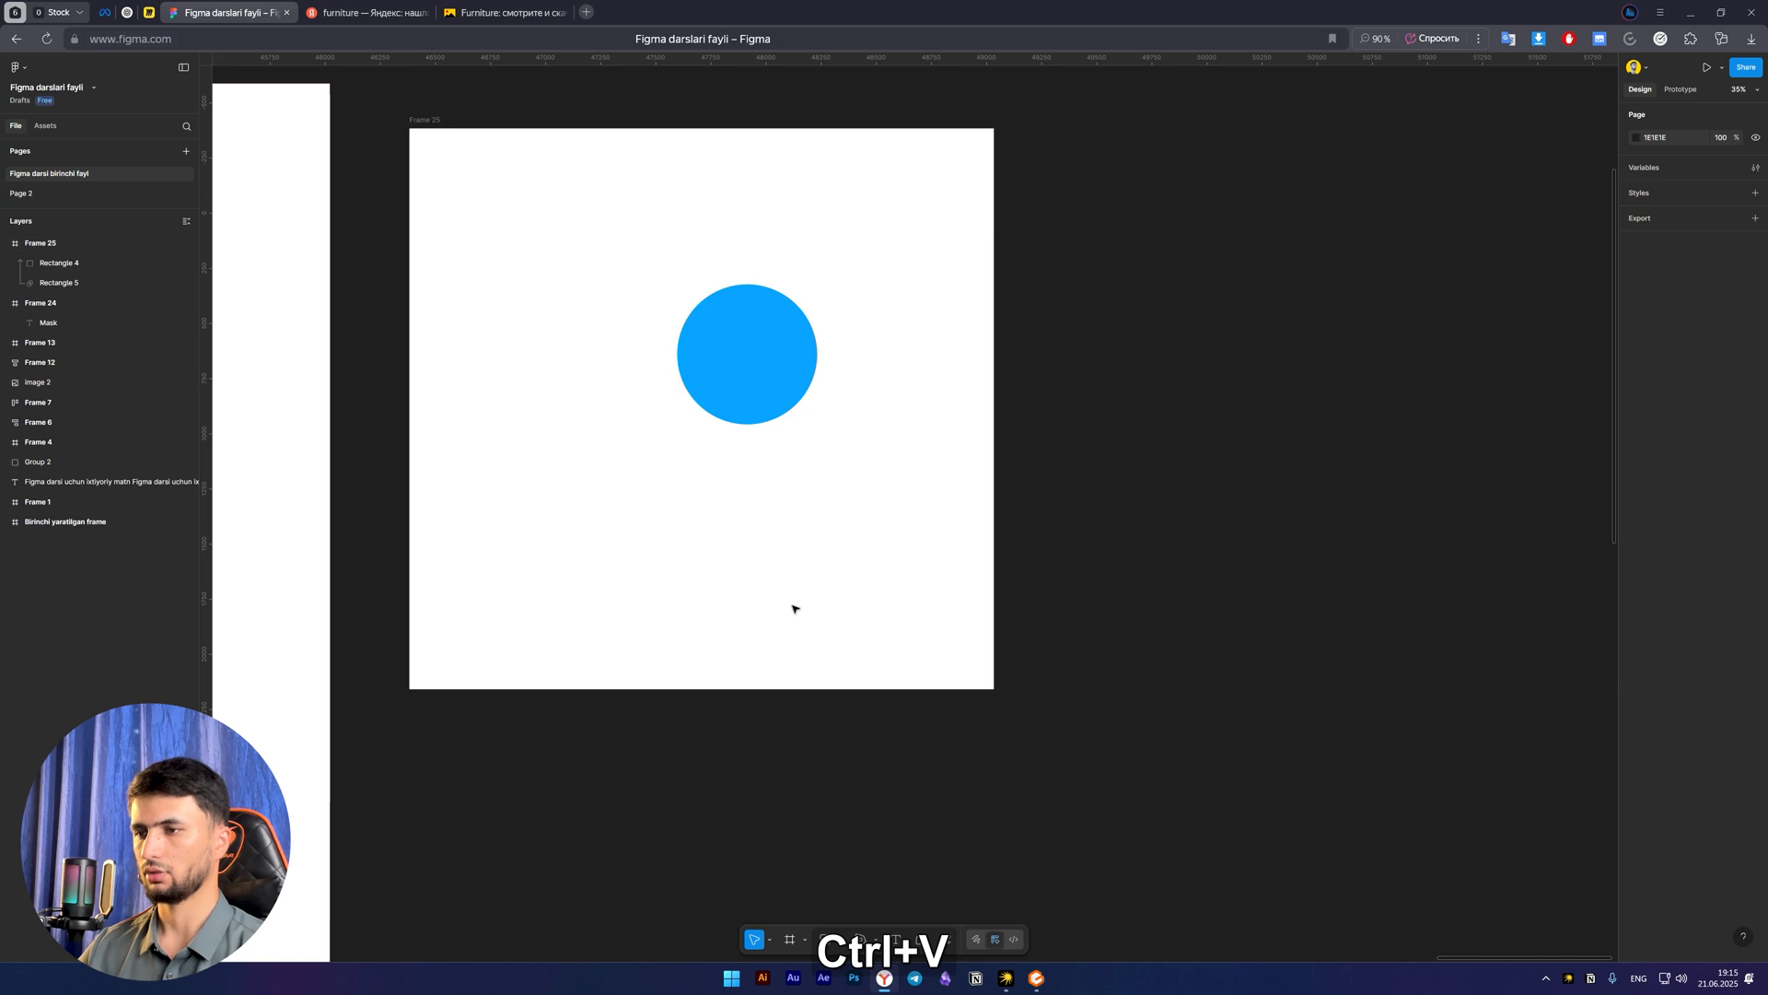
pyautogui.scroll(-2, 813, 609)
pyautogui.scroll(2, 813, 589)
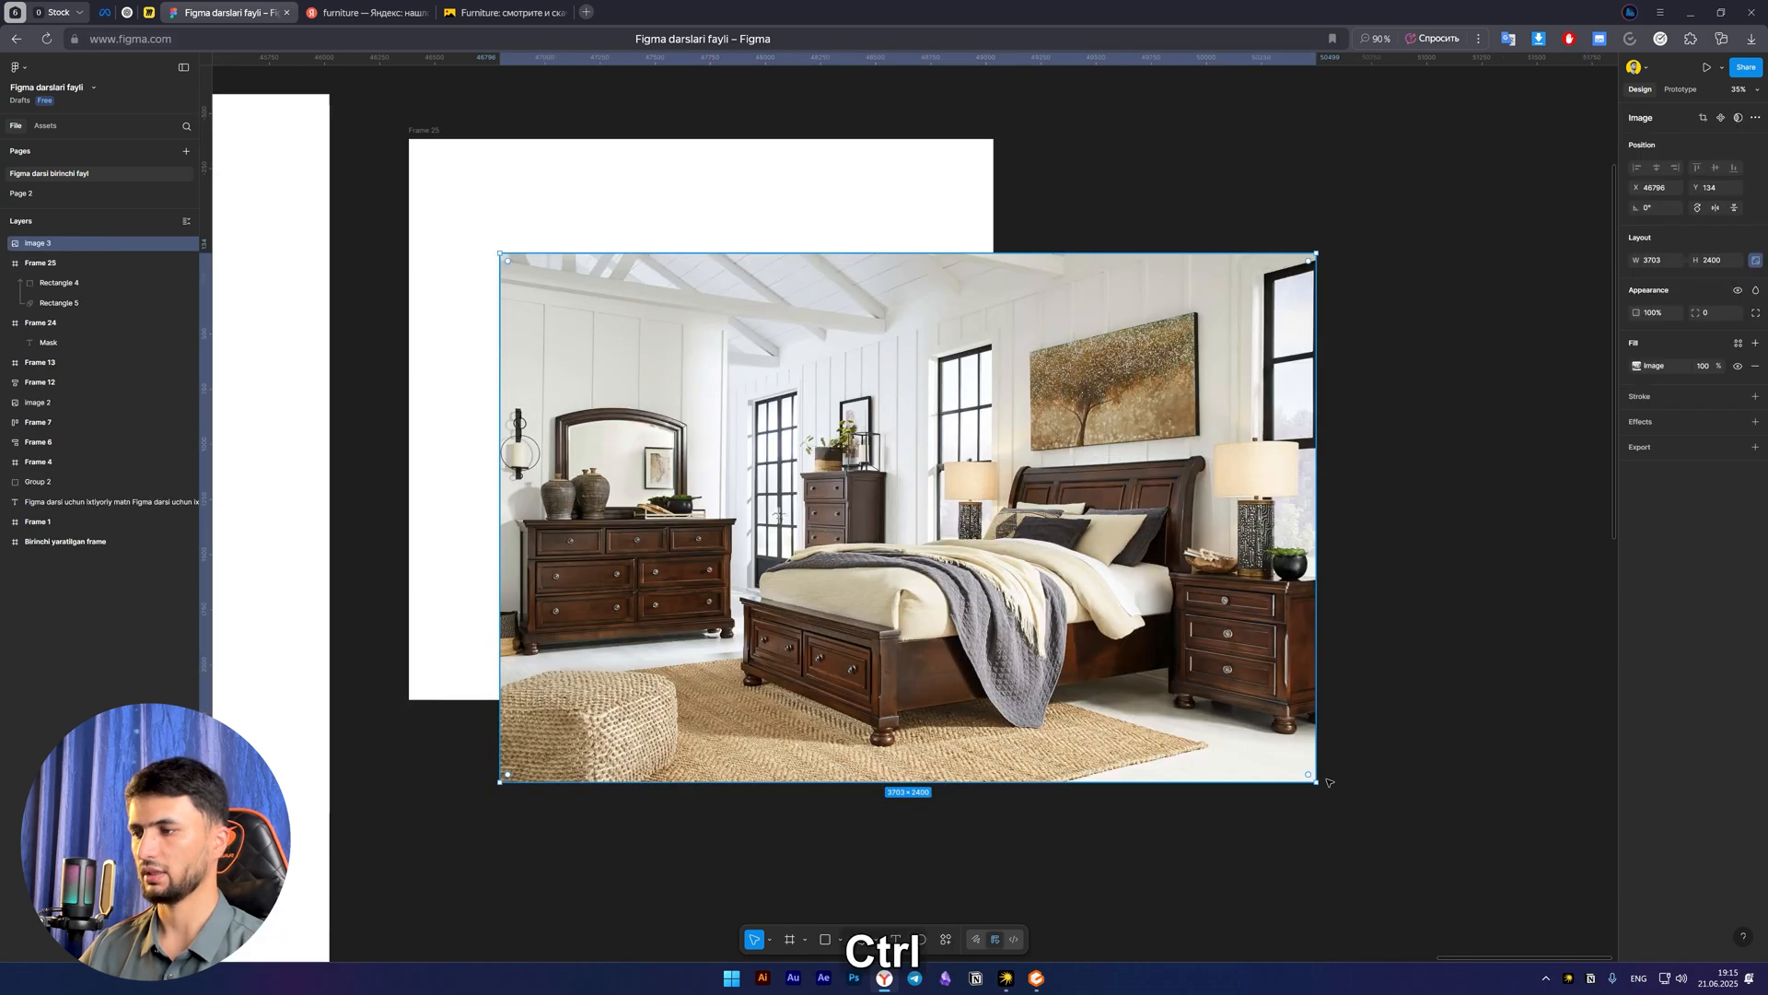
# Scale the bedroom picture down proportionally and fit it into the upper part of the frame, partly over the blue circle
pyautogui.press('k')
pyautogui.moveTo(1319, 785); pyautogui.dragTo(800, 405)
pyautogui.press('v')
pyautogui.press('k')
pyautogui.click(783, 601)
pyautogui.press('space')
pyautogui.moveTo(785, 603); pyautogui.dragTo(829, 621)
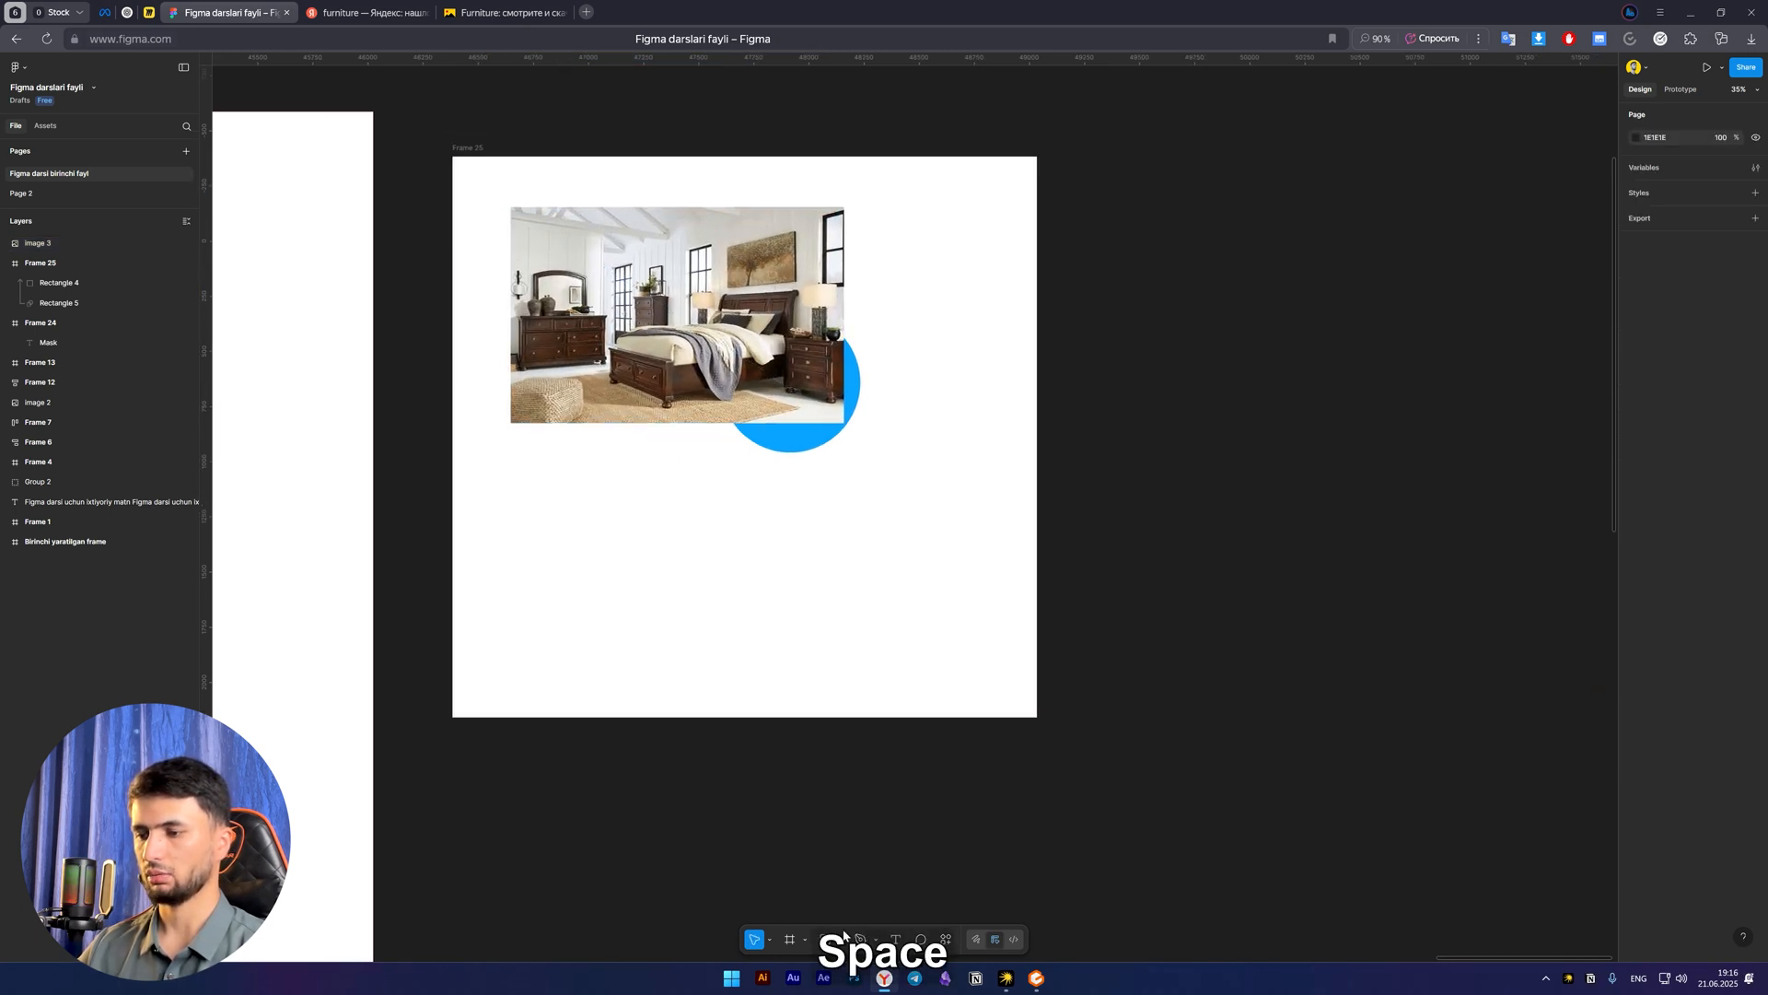
# Draw a star about 1086 × 1086 inside the frame below the bedroom picture
pyautogui.click(834, 939)
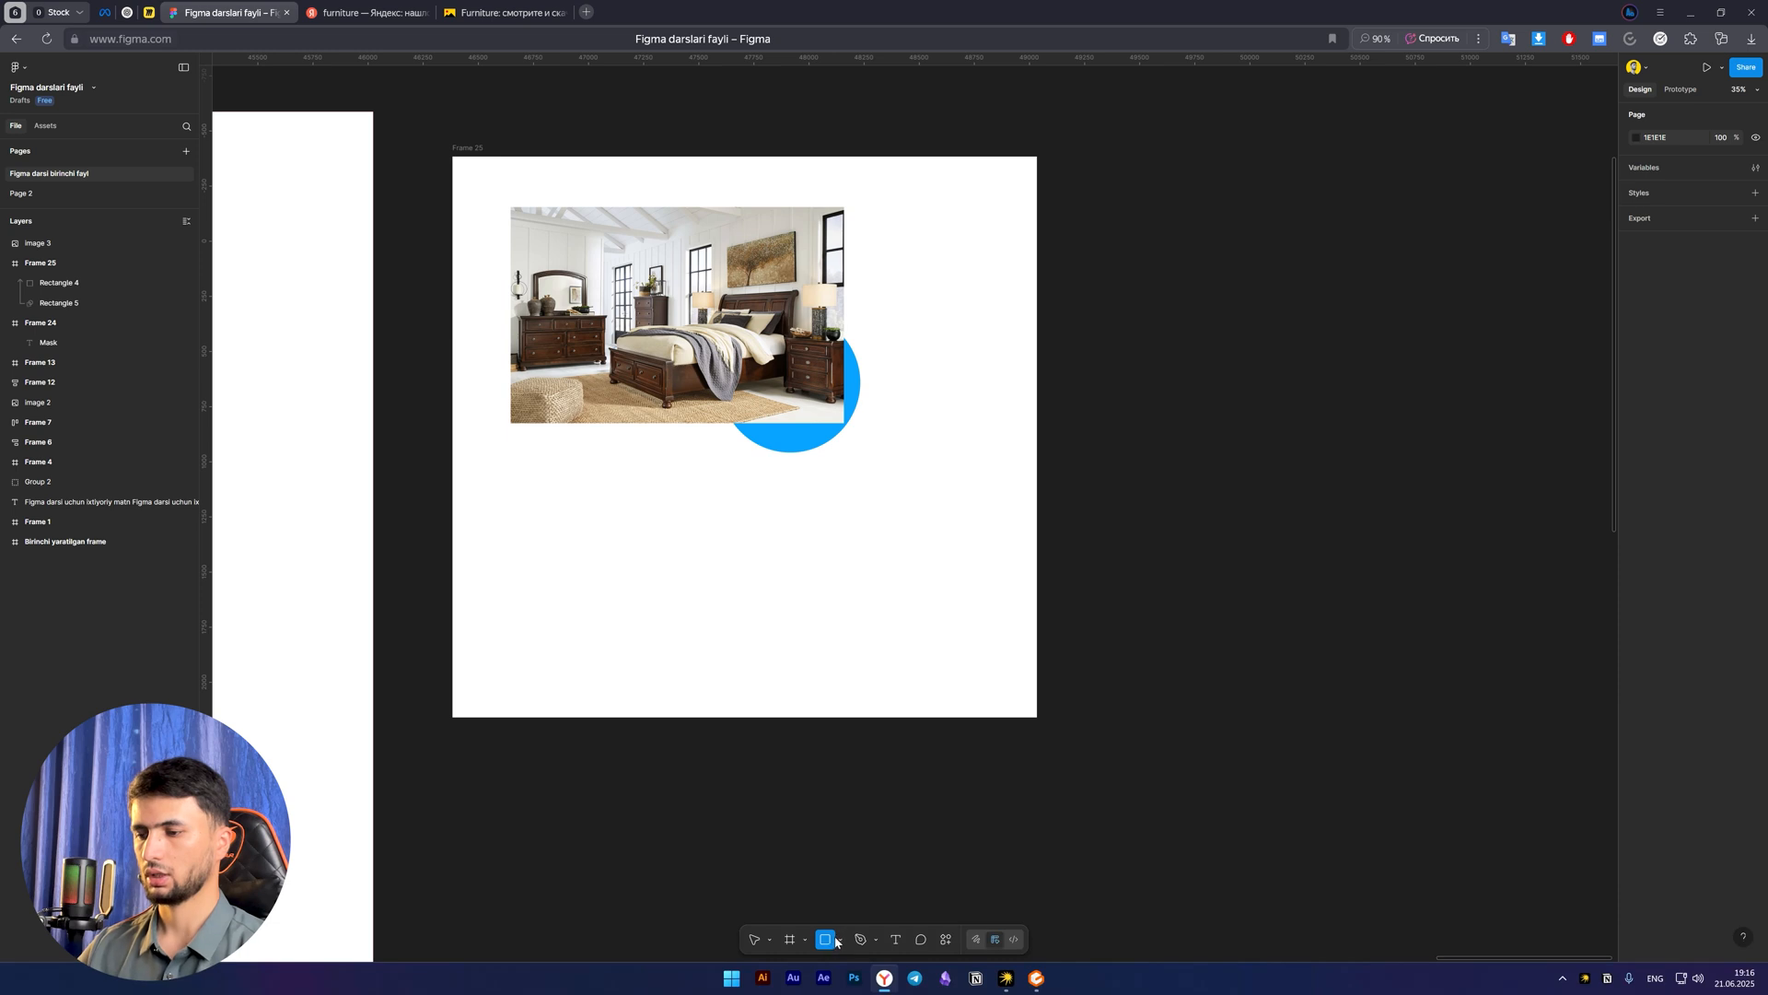
pyautogui.click(838, 939)
pyautogui.click(850, 894)
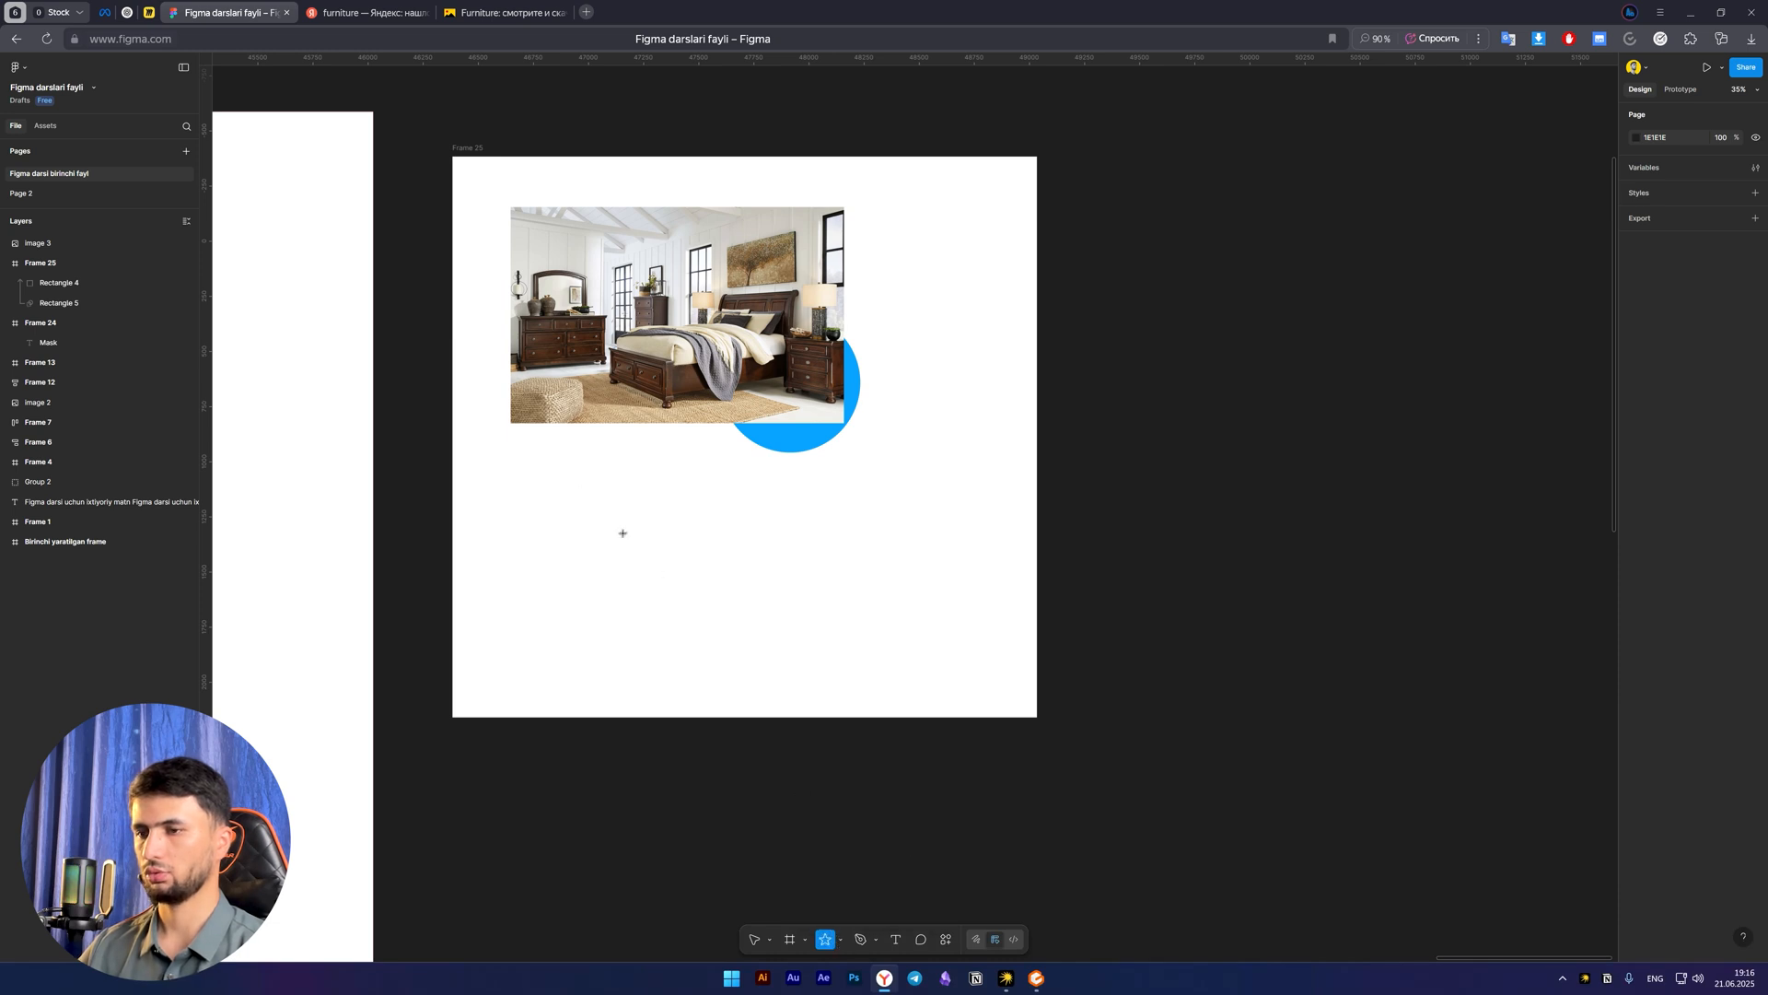
pyautogui.moveTo(570, 468); pyautogui.dragTo(538, 519)
pyautogui.press('v')
pyautogui.click(915, 595)
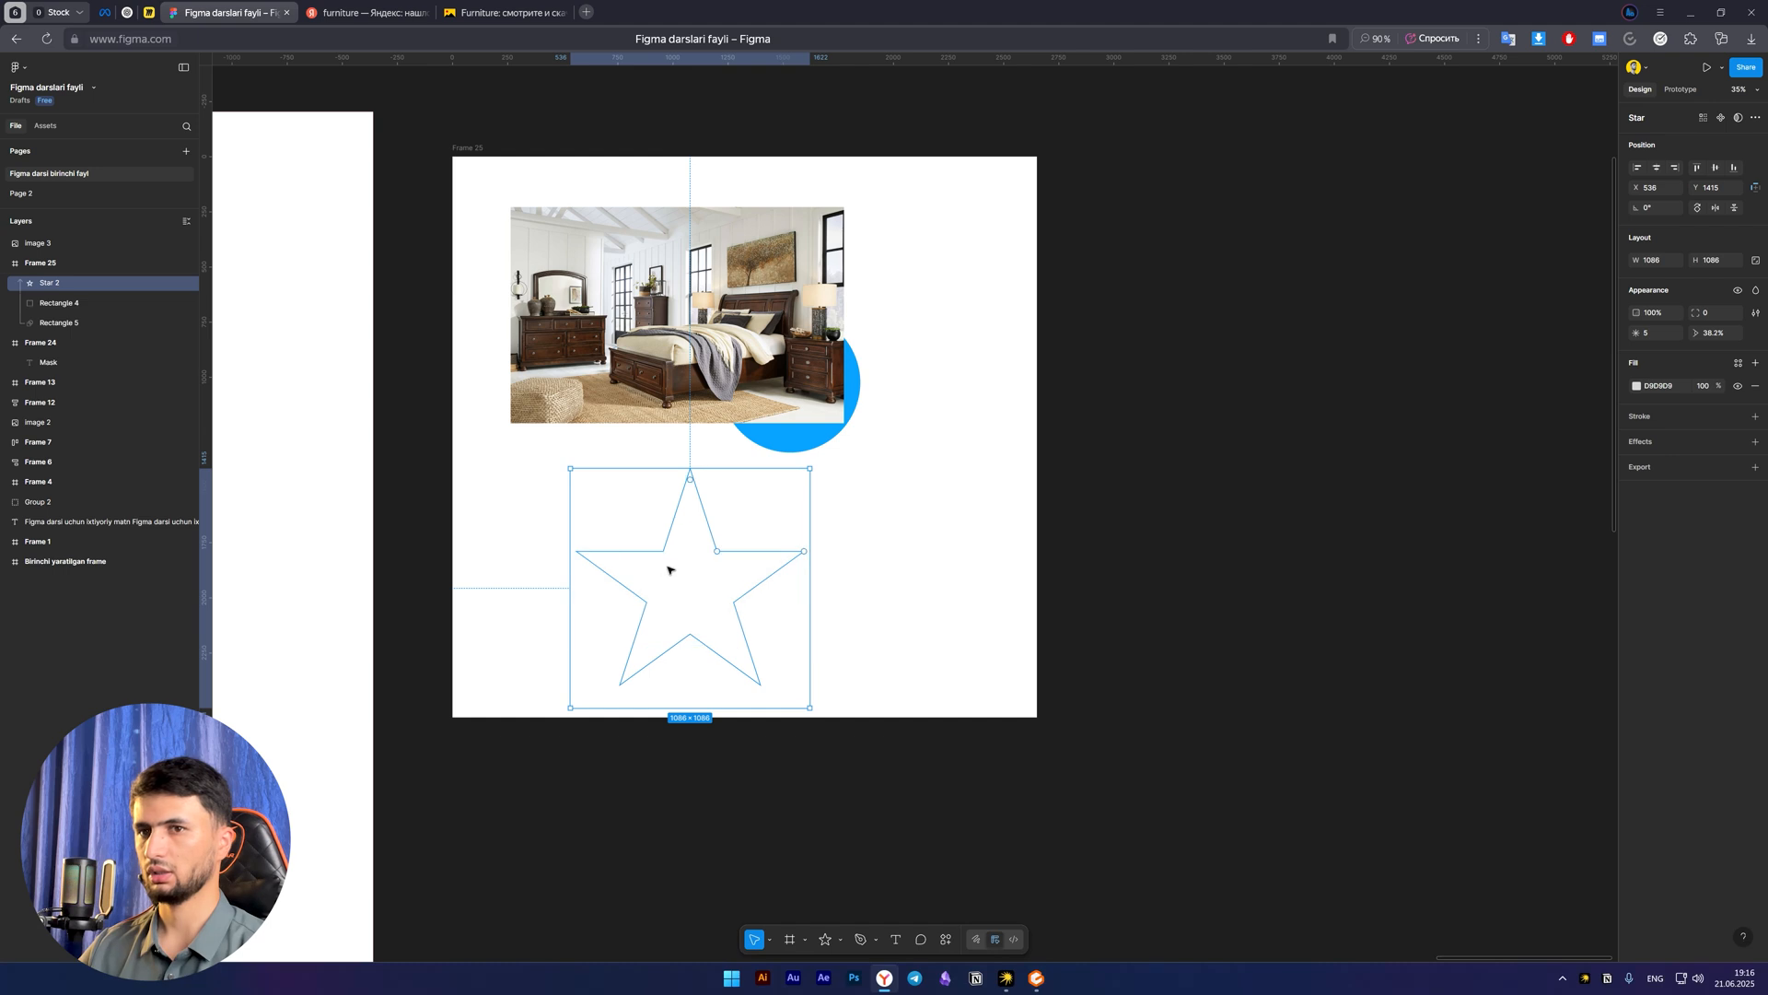
# Move the star's layer out of the frame to just below the picture's layer and cover the star with the picture enlarged to about 1660 × 1076
pyautogui.moveTo(41, 283); pyautogui.dragTo(39, 258)
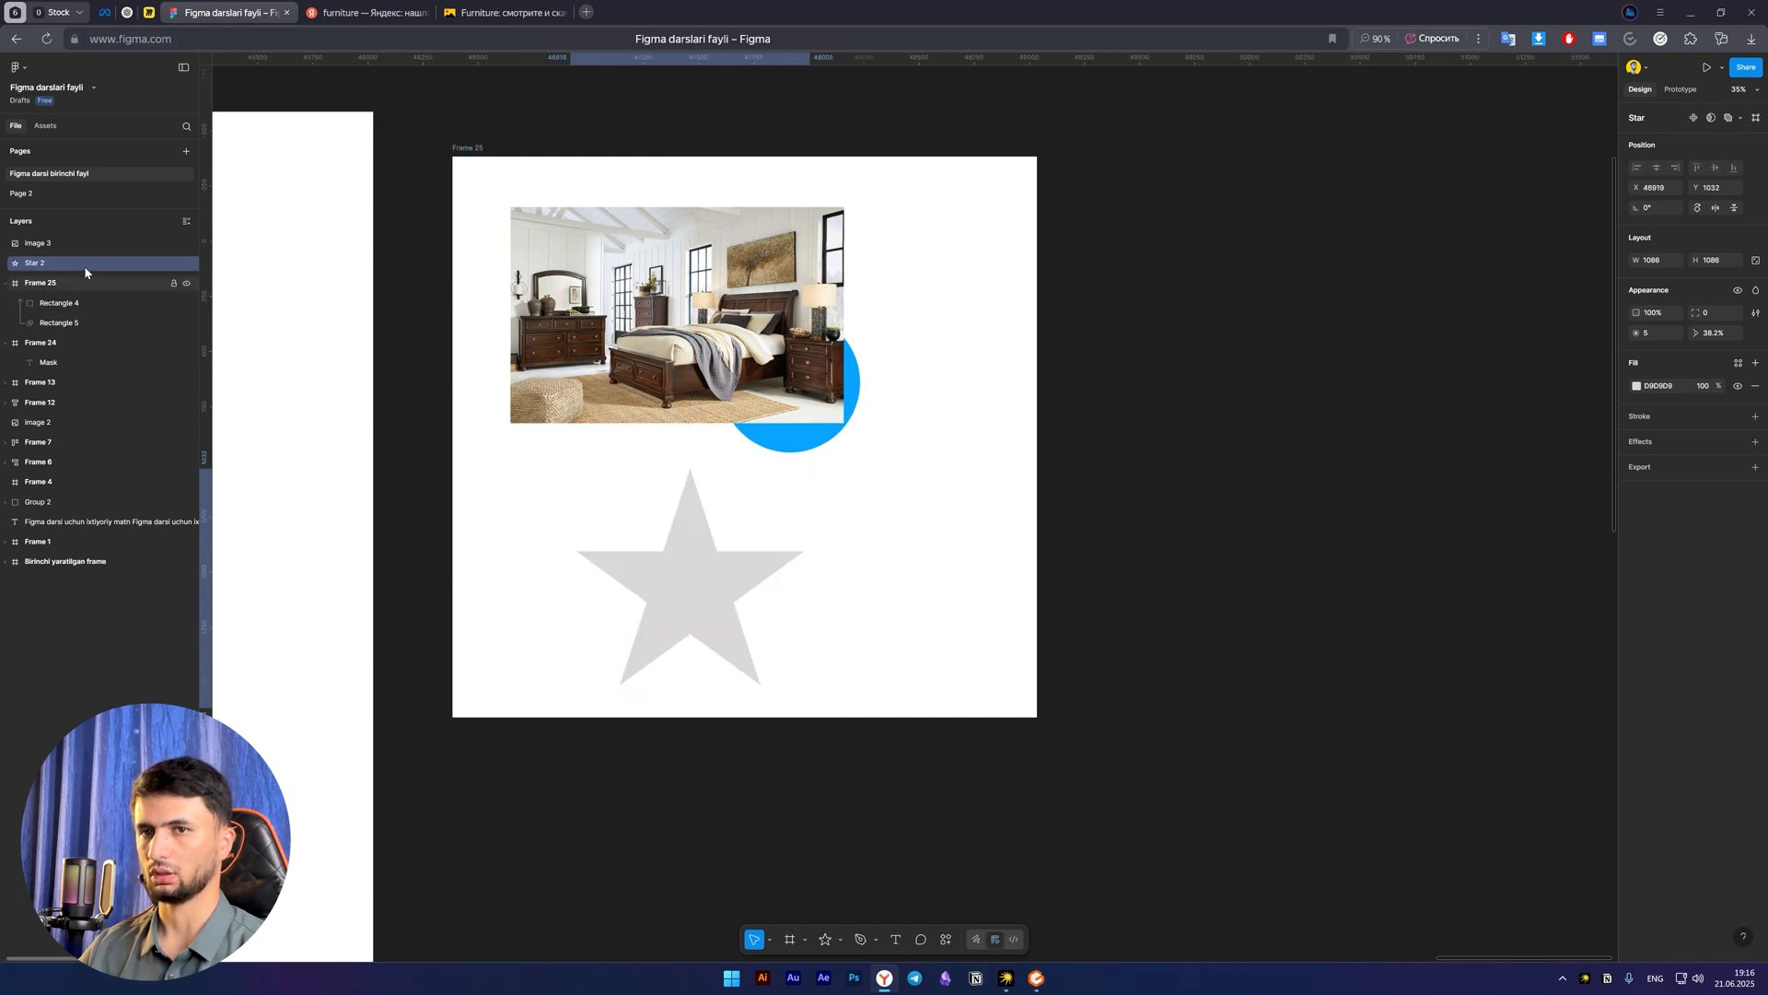
pyautogui.moveTo(704, 592); pyautogui.dragTo(754, 574)
pyautogui.moveTo(687, 328); pyautogui.dragTo(738, 565)
pyautogui.moveTo(708, 446); pyautogui.dragTo(709, 430)
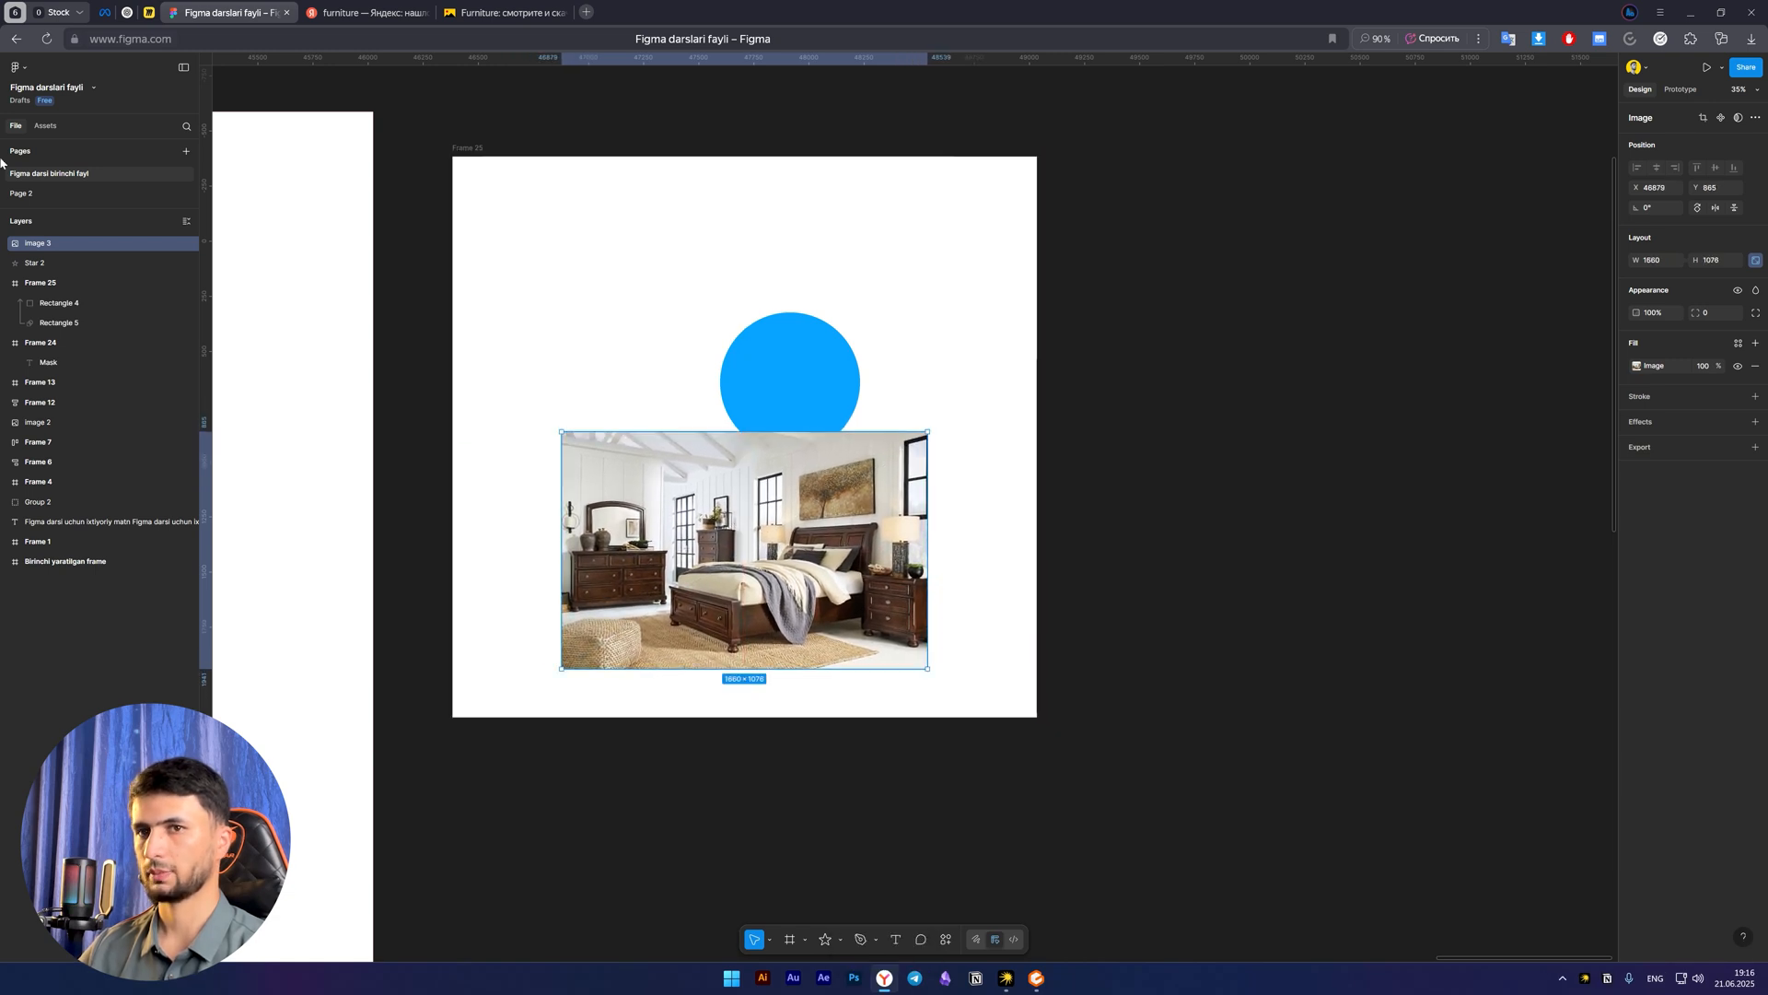
# Select the bedroom picture together with the star beneath it and apply Use as mask
pyautogui.keyDown('shift'); pyautogui.click(40, 264); pyautogui.keyUp('shift')
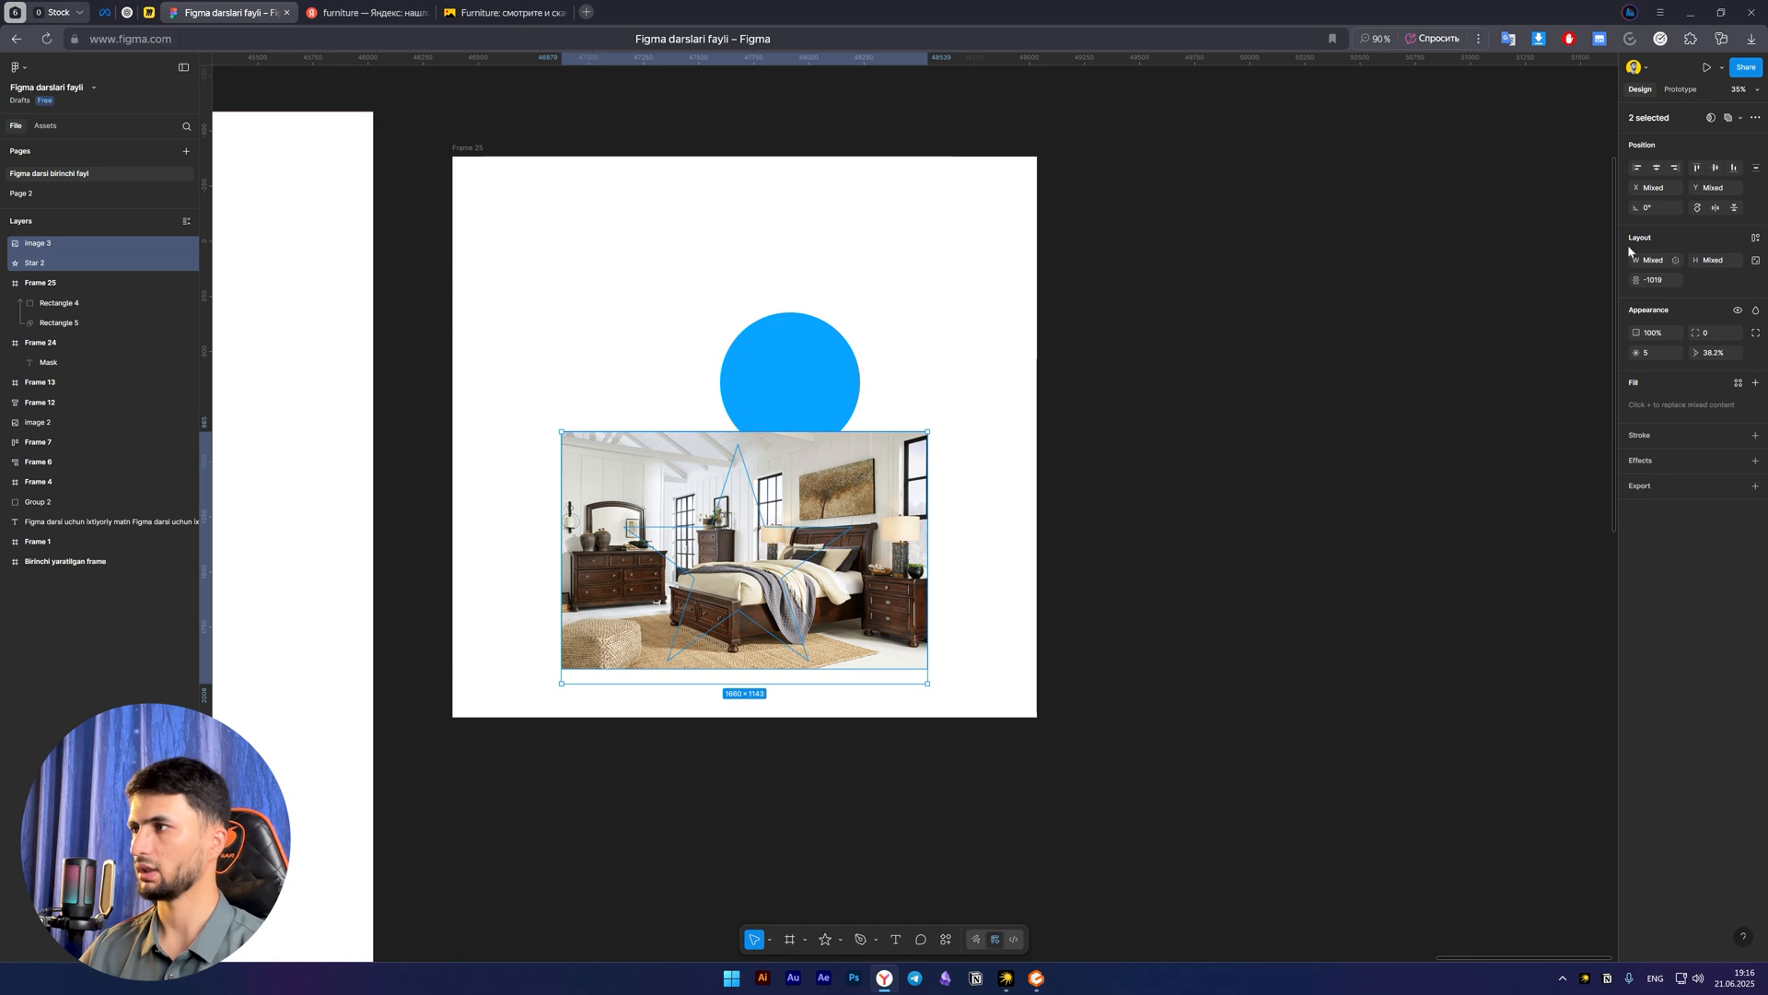
pyautogui.click(1710, 118)
pyautogui.click(953, 611)
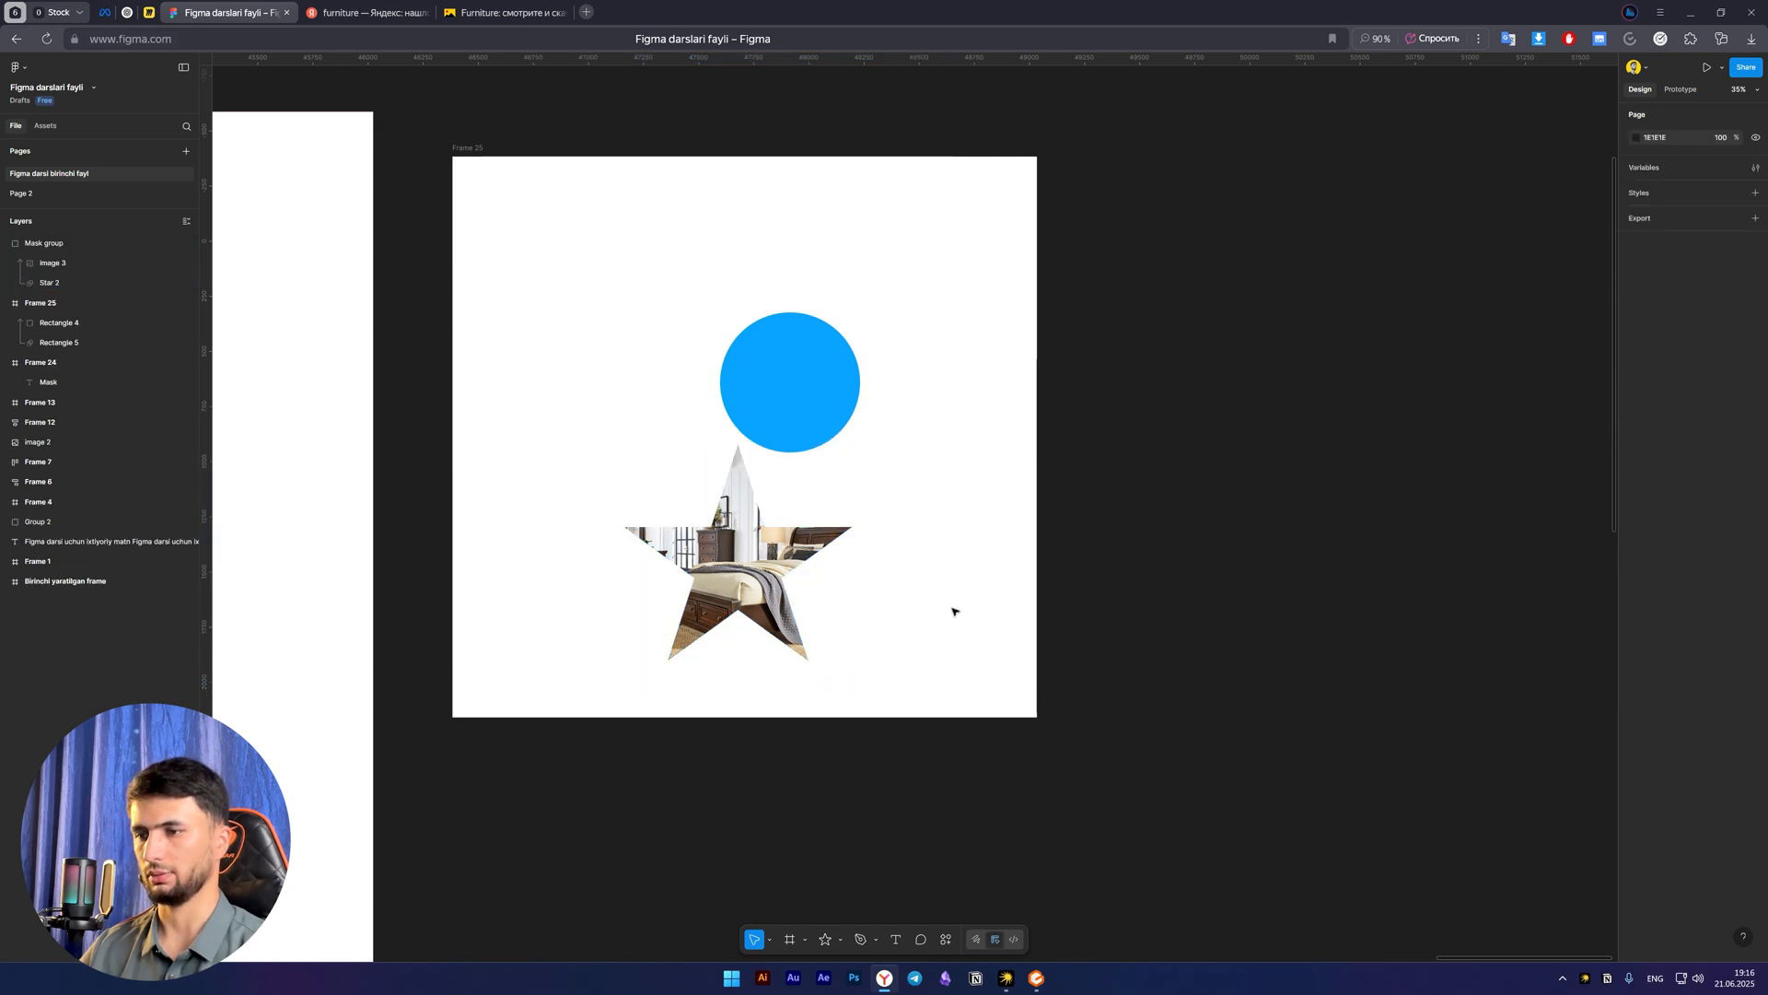
# Move the star-shaped mask group to the frame's upper-left area and check the picture inside it
pyautogui.moveTo(924, 619); pyautogui.dragTo(900, 620)
pyautogui.moveTo(716, 611); pyautogui.dragTo(564, 352)
pyautogui.doubleClick(522, 317)
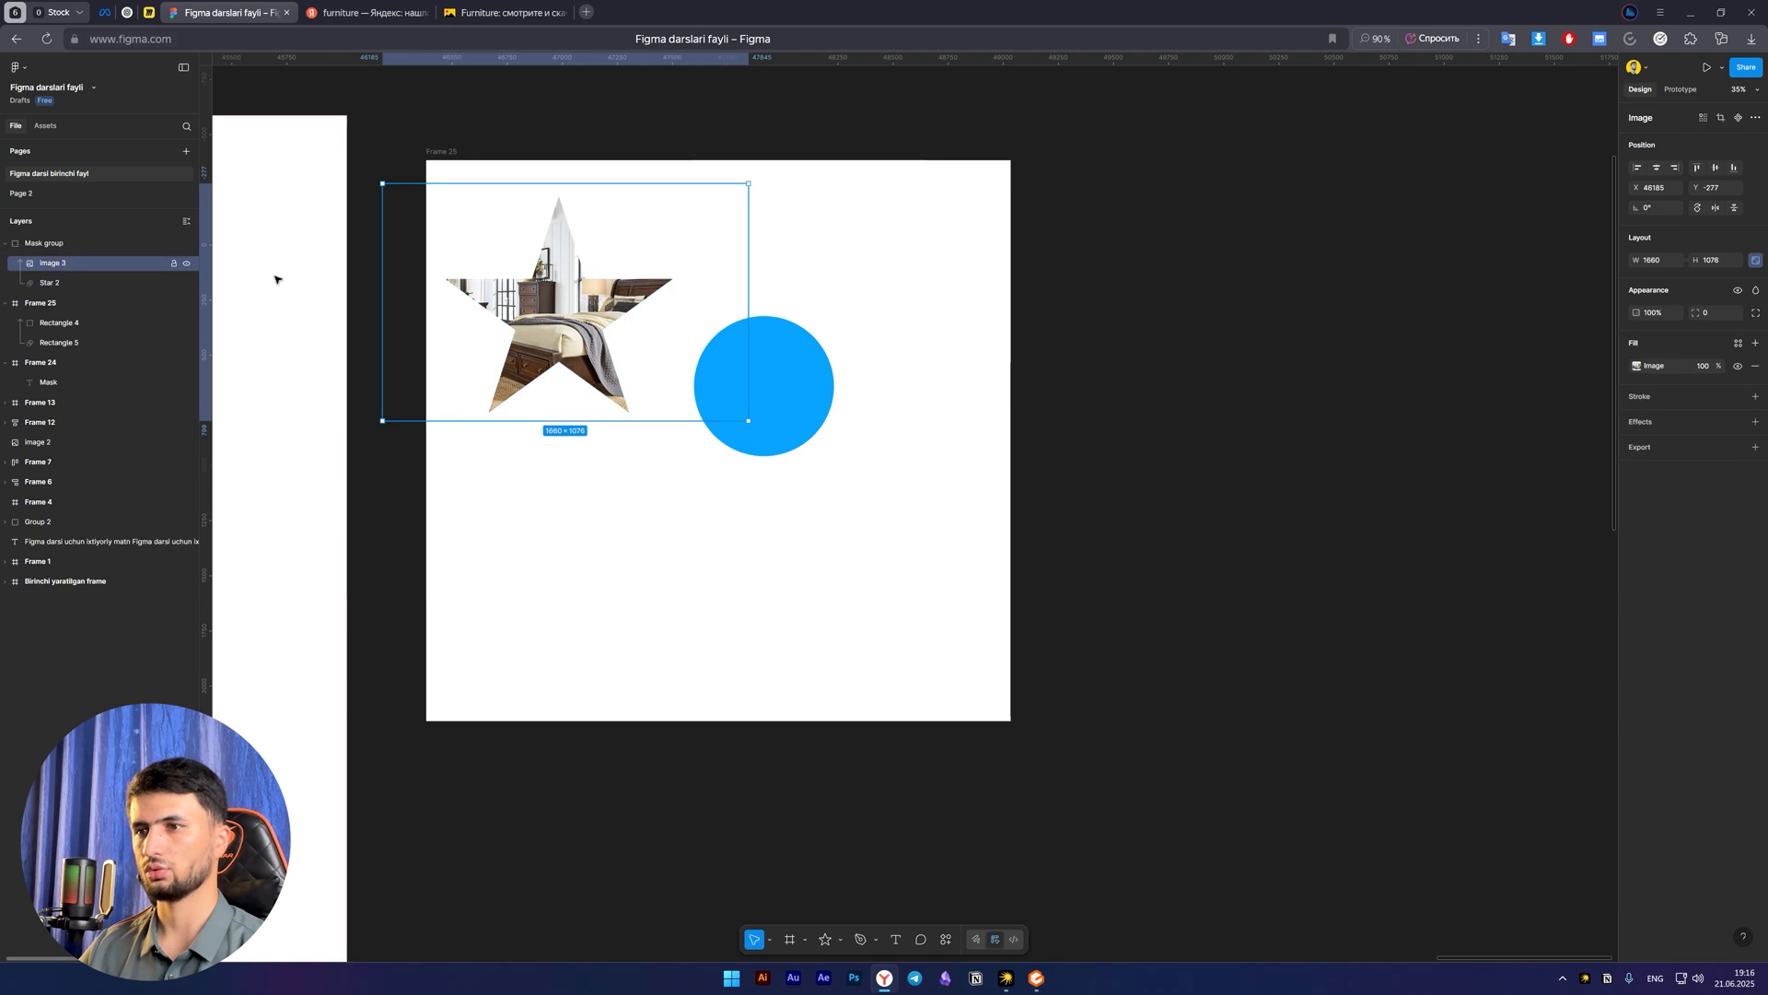
pyautogui.click(623, 572)
pyautogui.click(585, 355)
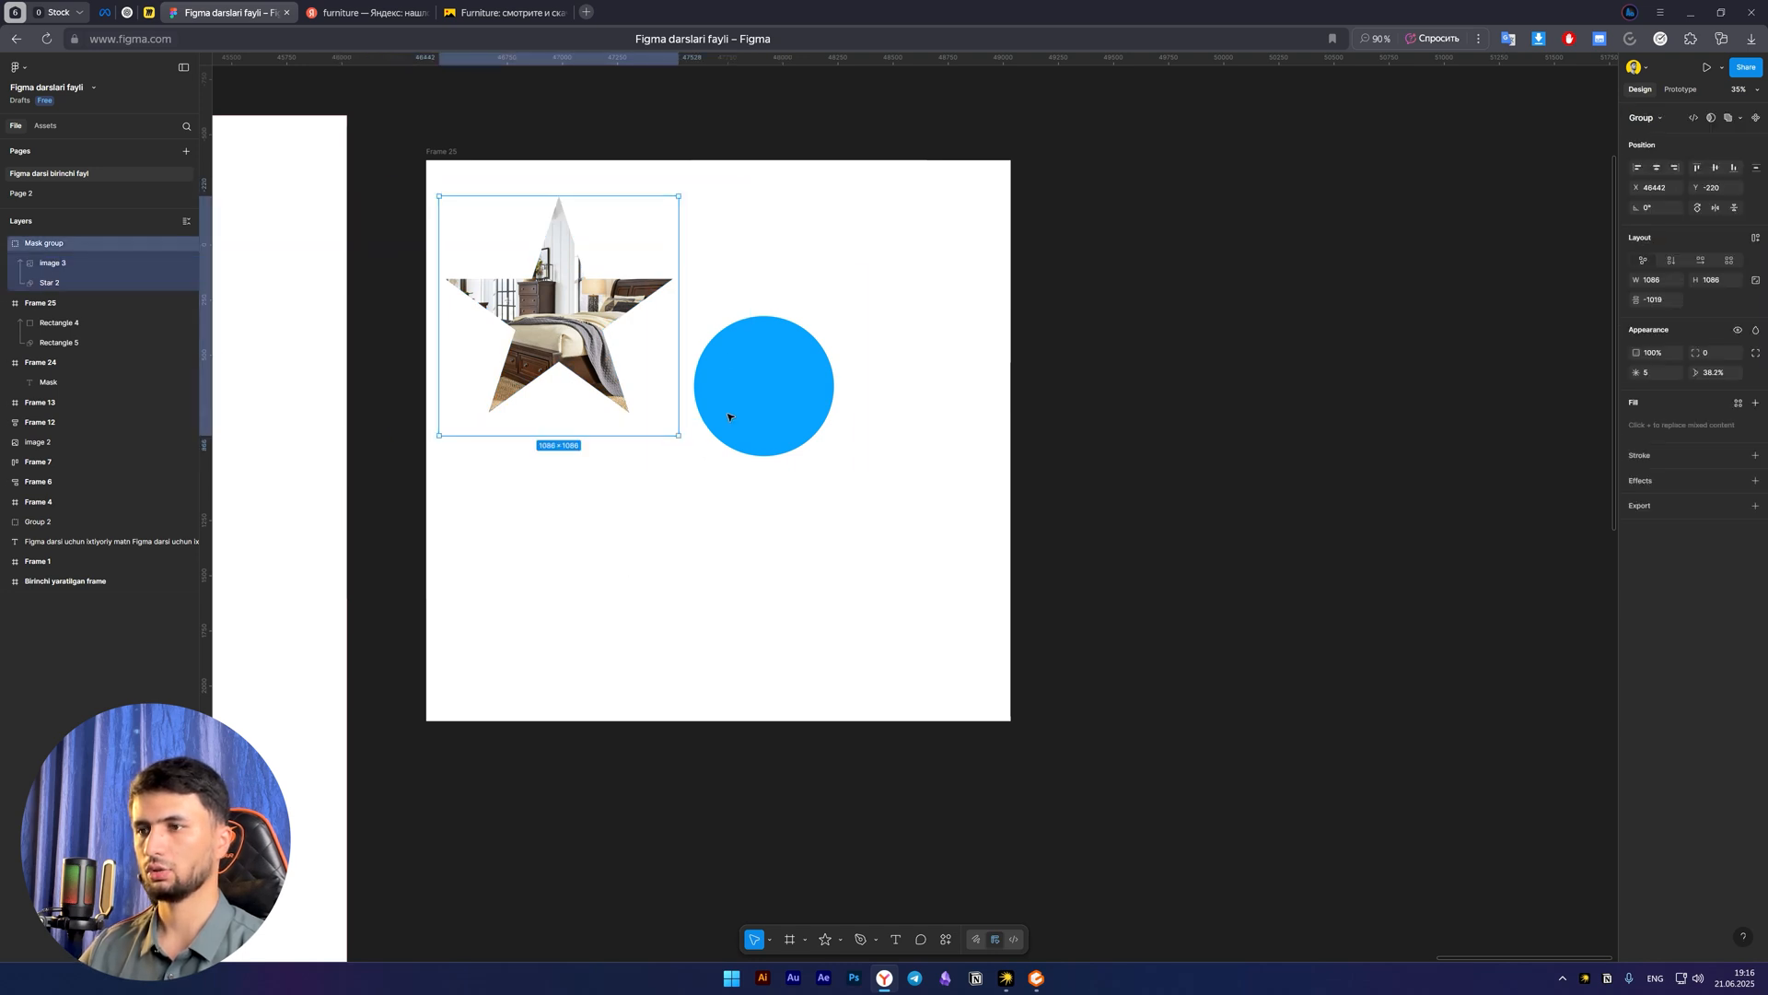
# Try shifting the blue square inside the circle mask and undo the move
pyautogui.scroll(-2, 747, 377)
pyautogui.scroll(2, 747, 377)
pyautogui.moveTo(770, 486); pyautogui.dragTo(742, 485)
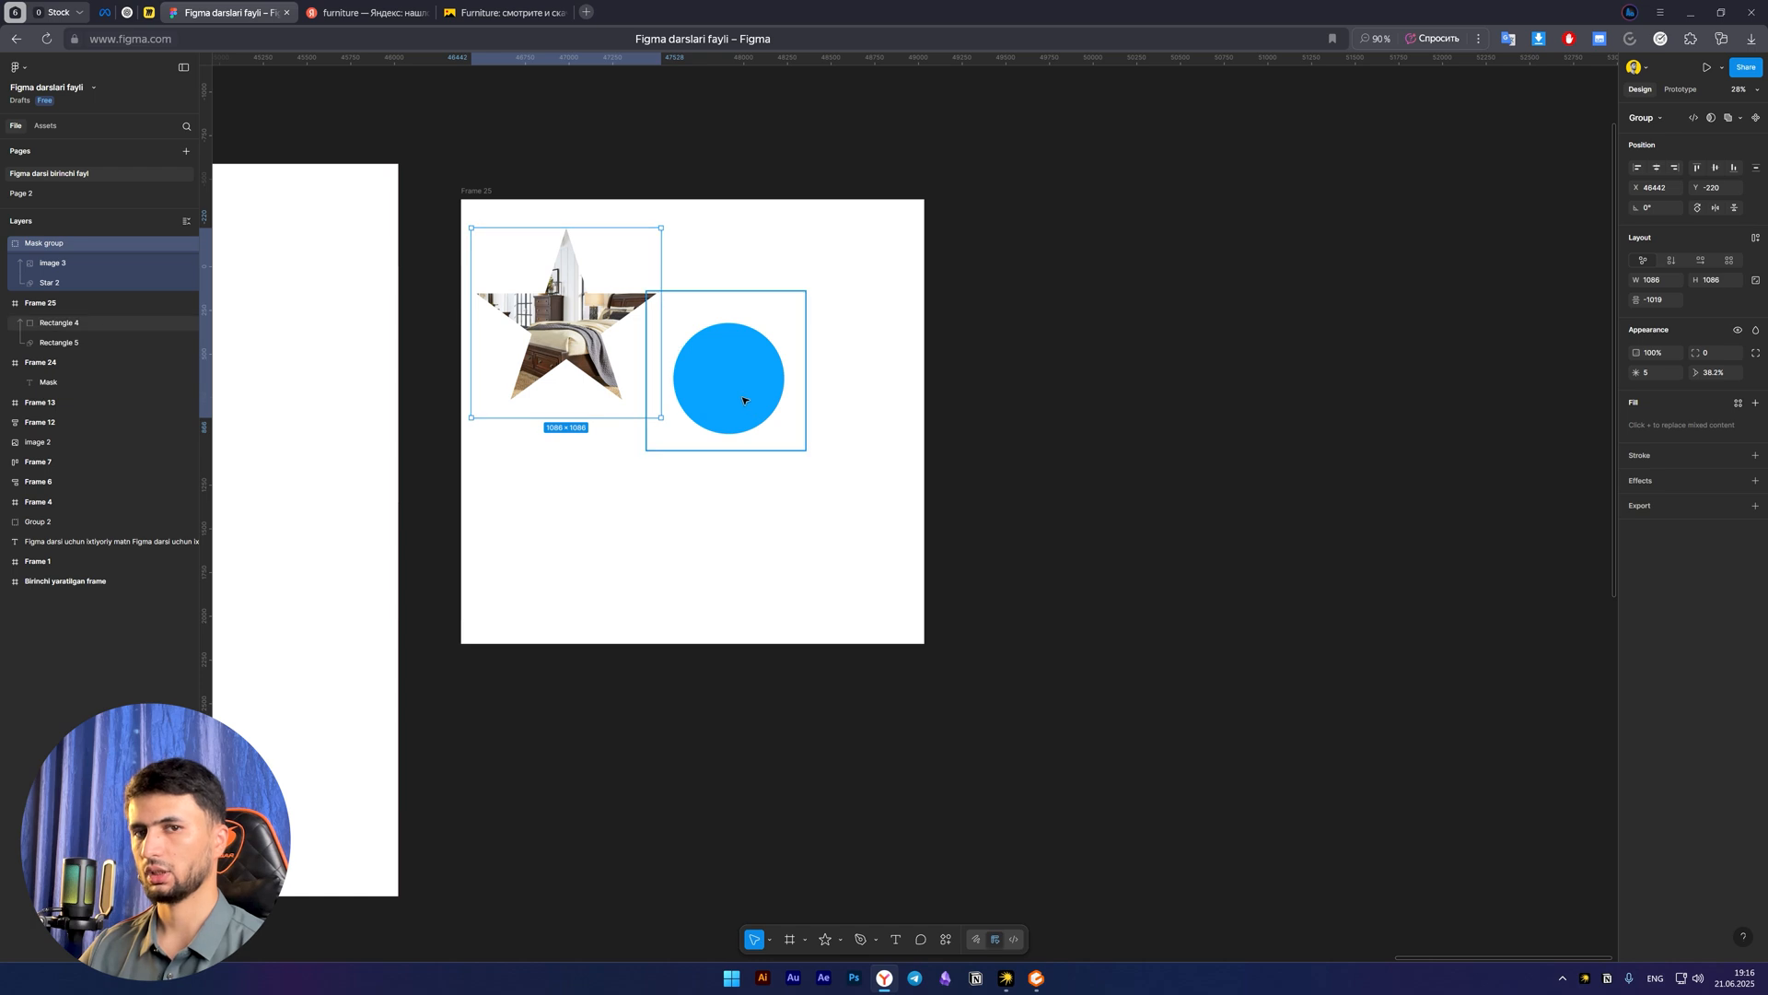
pyautogui.moveTo(741, 395)
pyautogui.mouseDown()
pyautogui.moveTo(860, 303)
pyautogui.moveTo(734, 387)
pyautogui.mouseUp()
pyautogui.hotkey('ctrl', 'z')
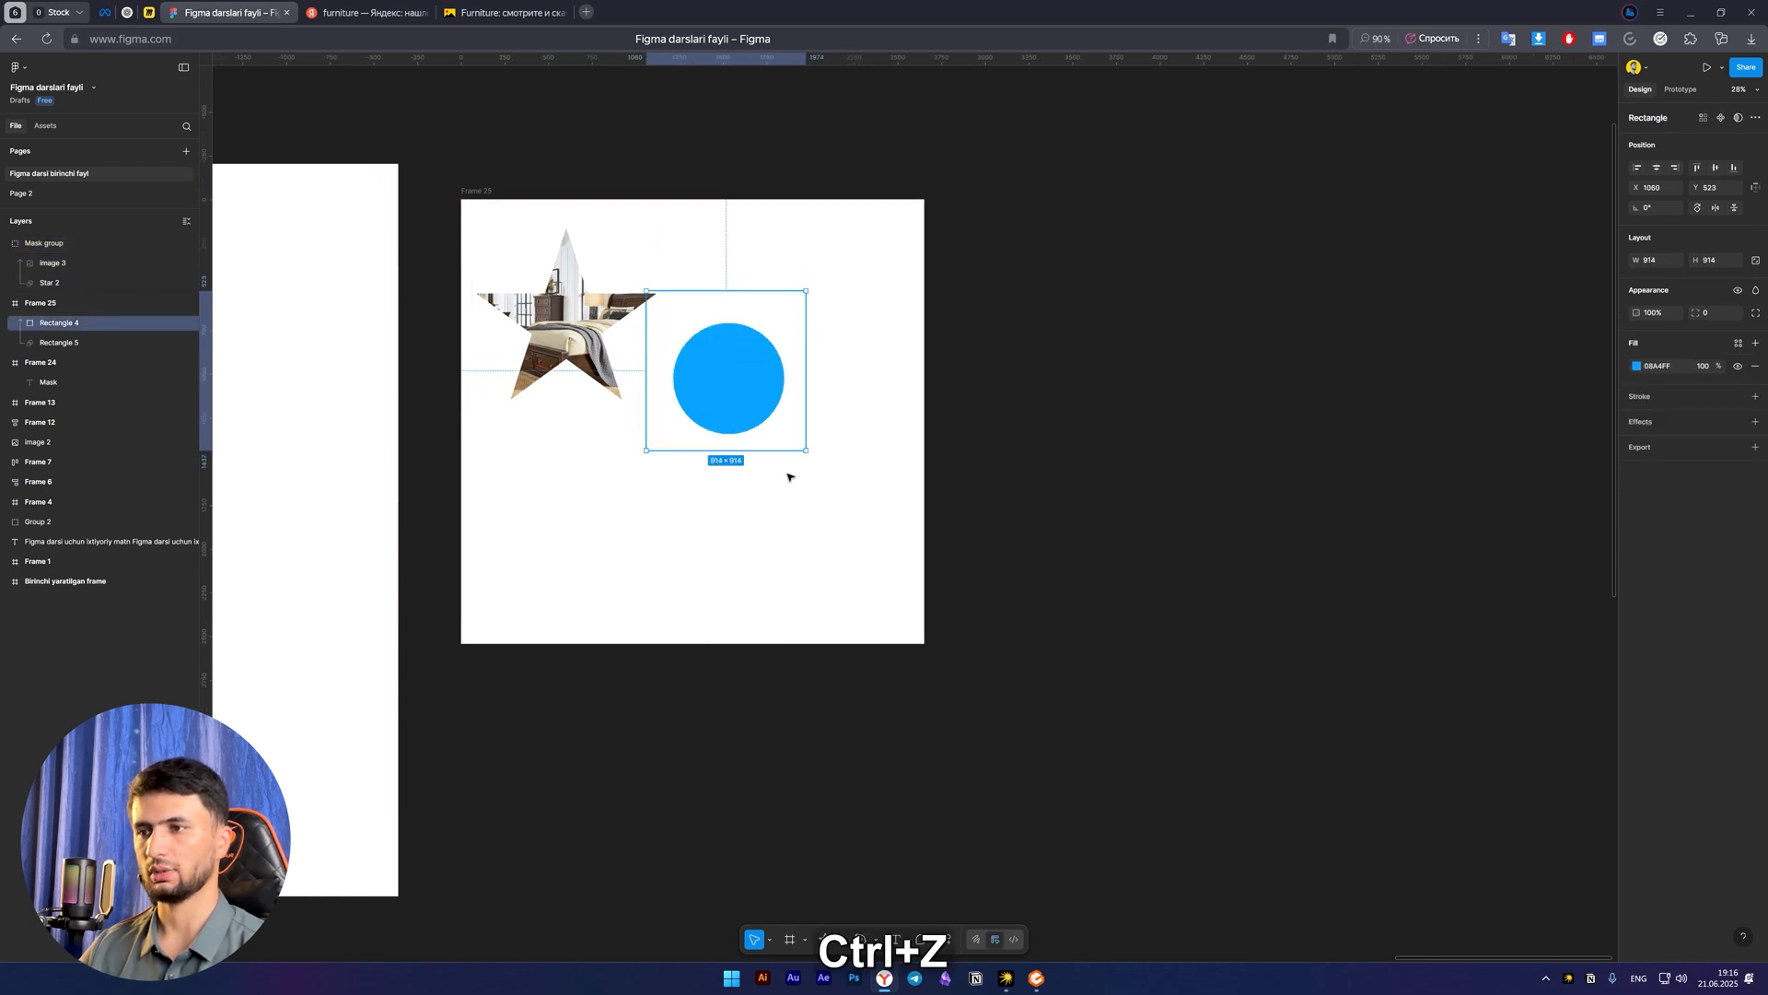
pyautogui.click(800, 544)
# Draw a nested frame about 765 × 765 in the large frame's lower-left area and fill it with red FF4B4B
pyautogui.moveTo(790, 542); pyautogui.dragTo(825, 518)
pyautogui.press('f')
pyautogui.moveTo(531, 435); pyautogui.dragTo(666, 569)
pyautogui.press('v')
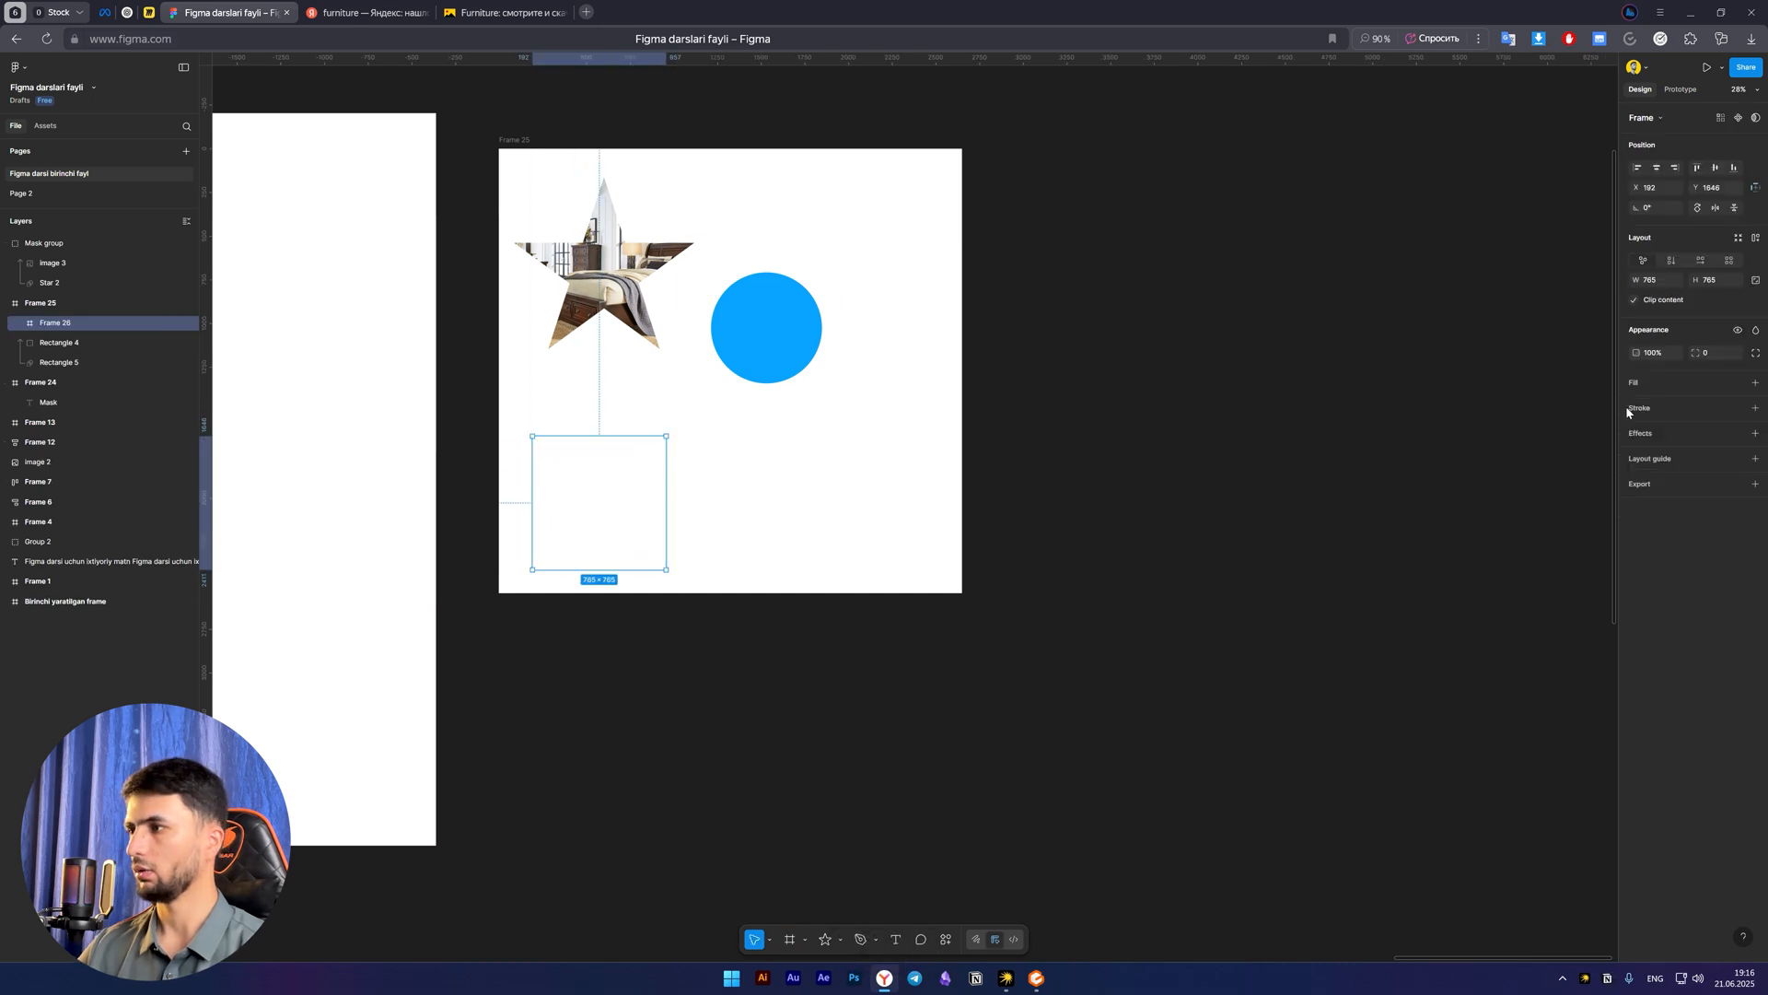
pyautogui.click(1739, 383)
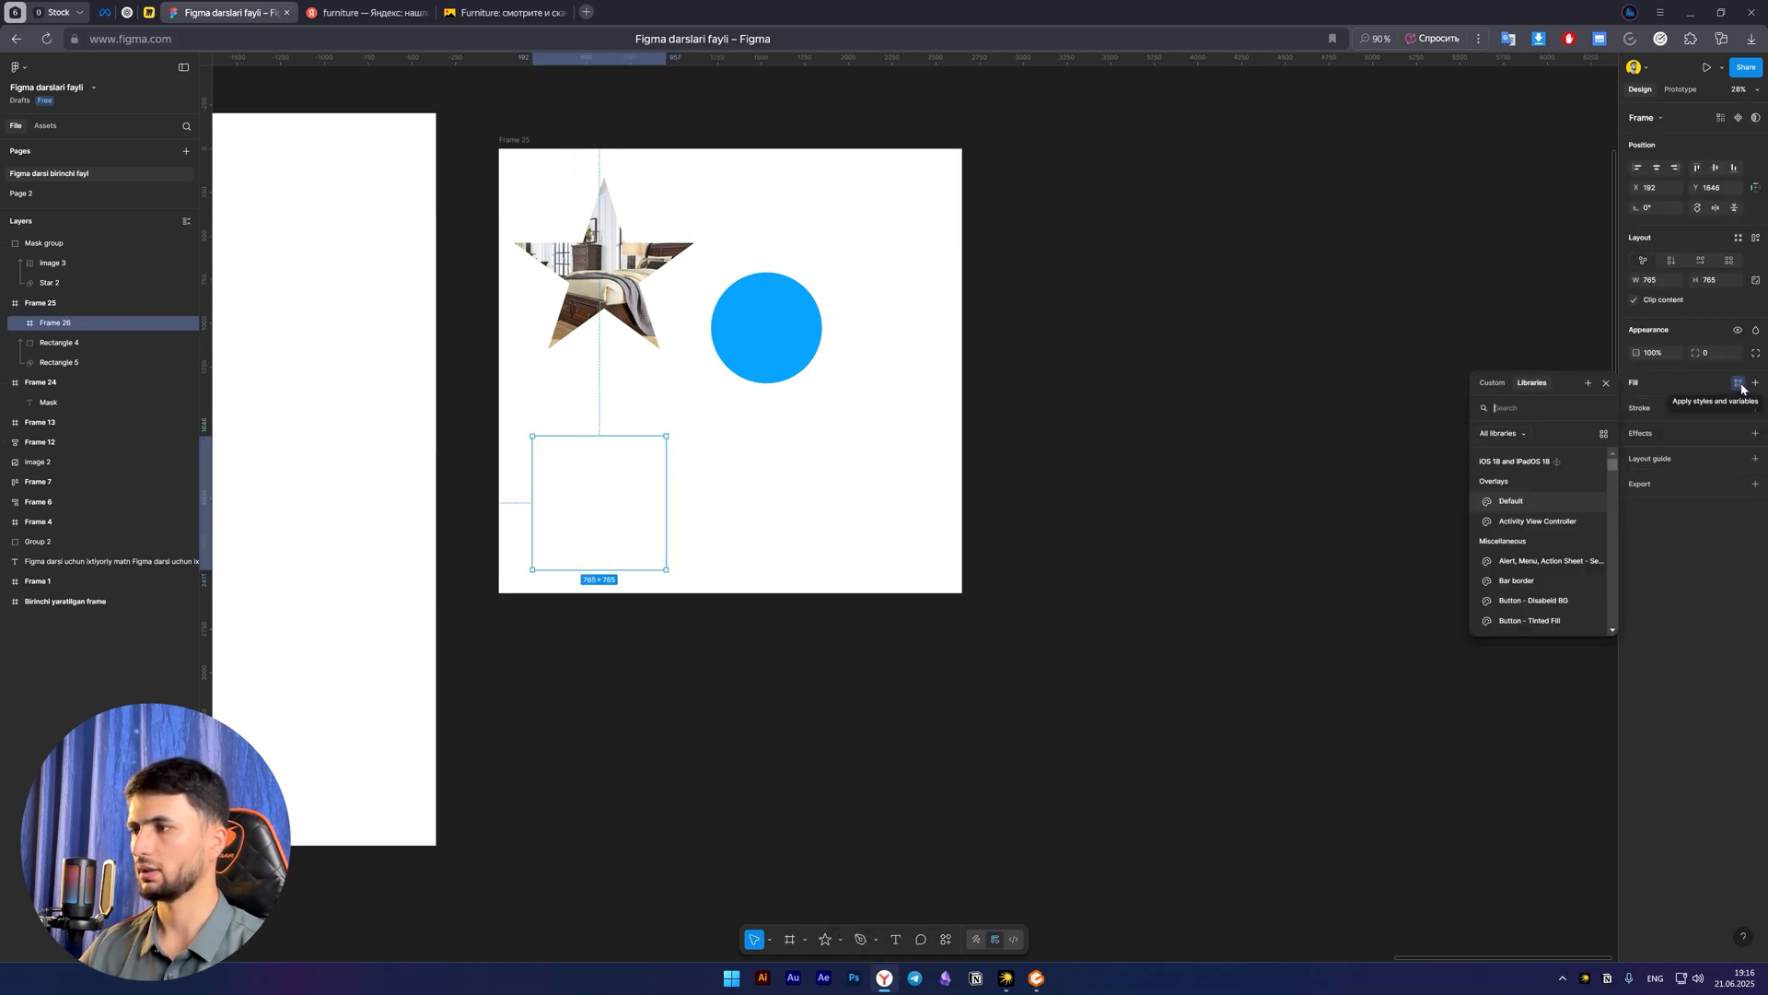
pyautogui.click(1755, 383)
pyautogui.moveTo(1540, 500); pyautogui.dragTo(1571, 447)
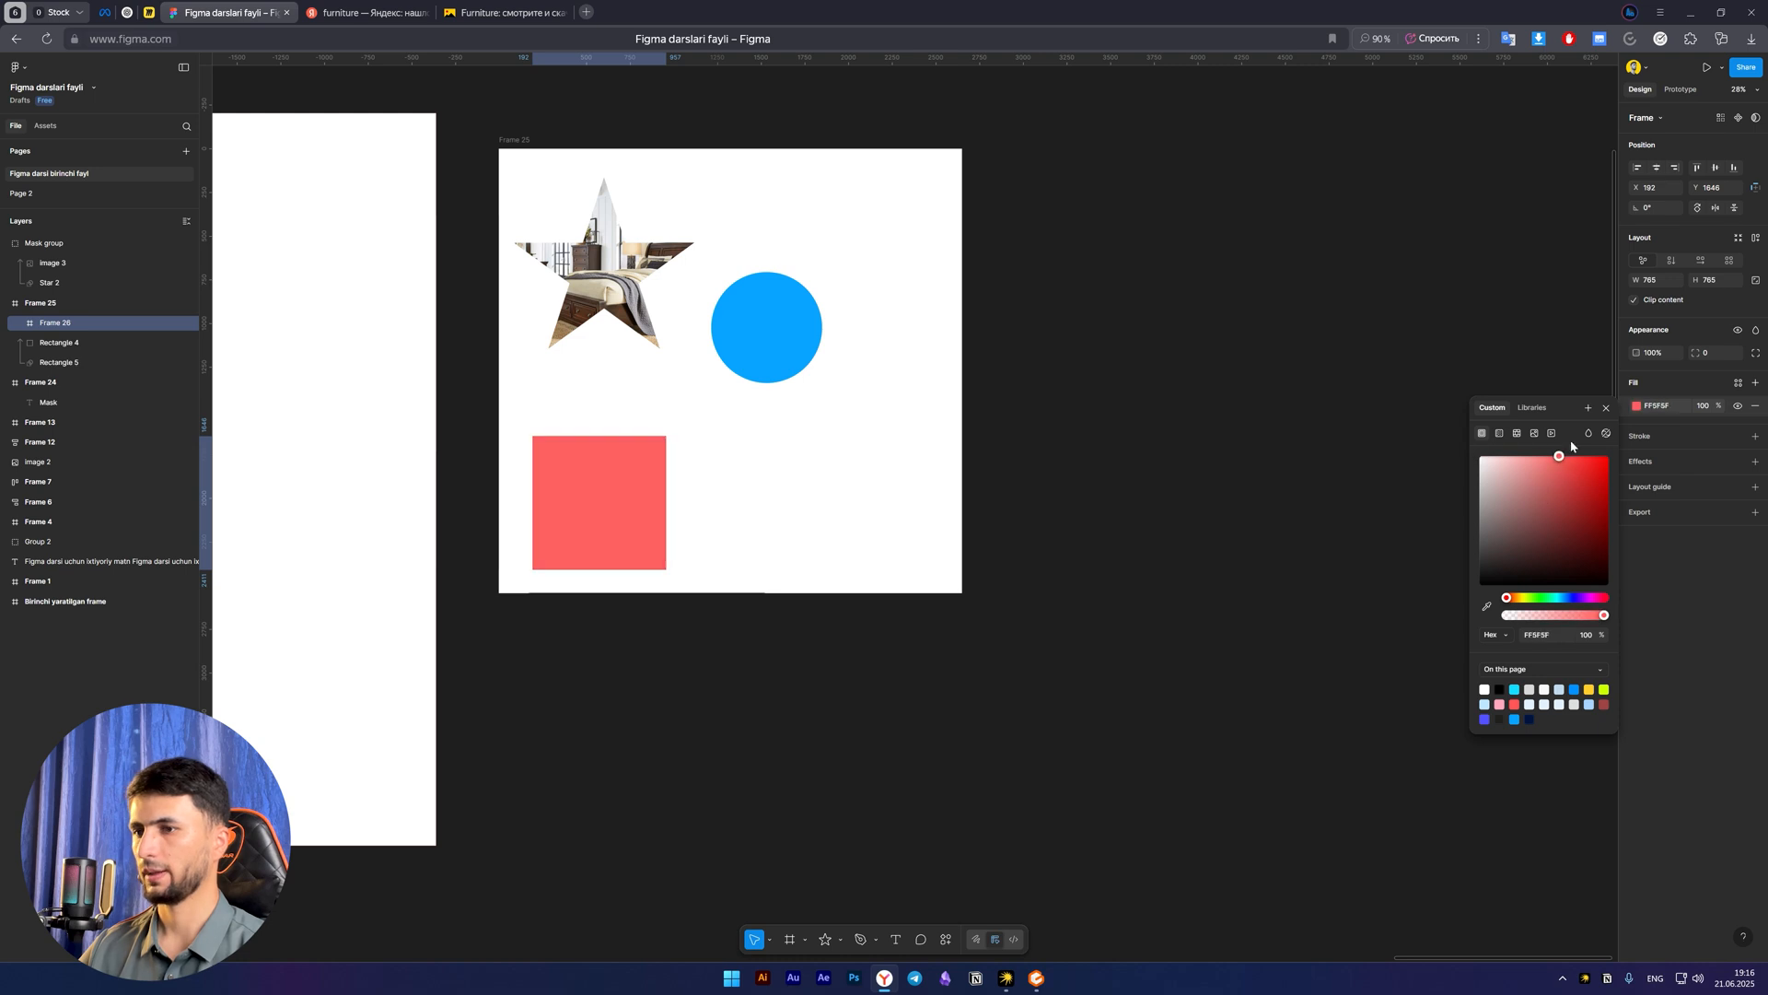
# Duplicate the red frame to its right at about X 1430, Y 1646
pyautogui.moveTo(629, 506); pyautogui.dragTo(841, 517)
pyautogui.click(610, 508)
pyautogui.click(783, 501)
pyautogui.click(637, 503)
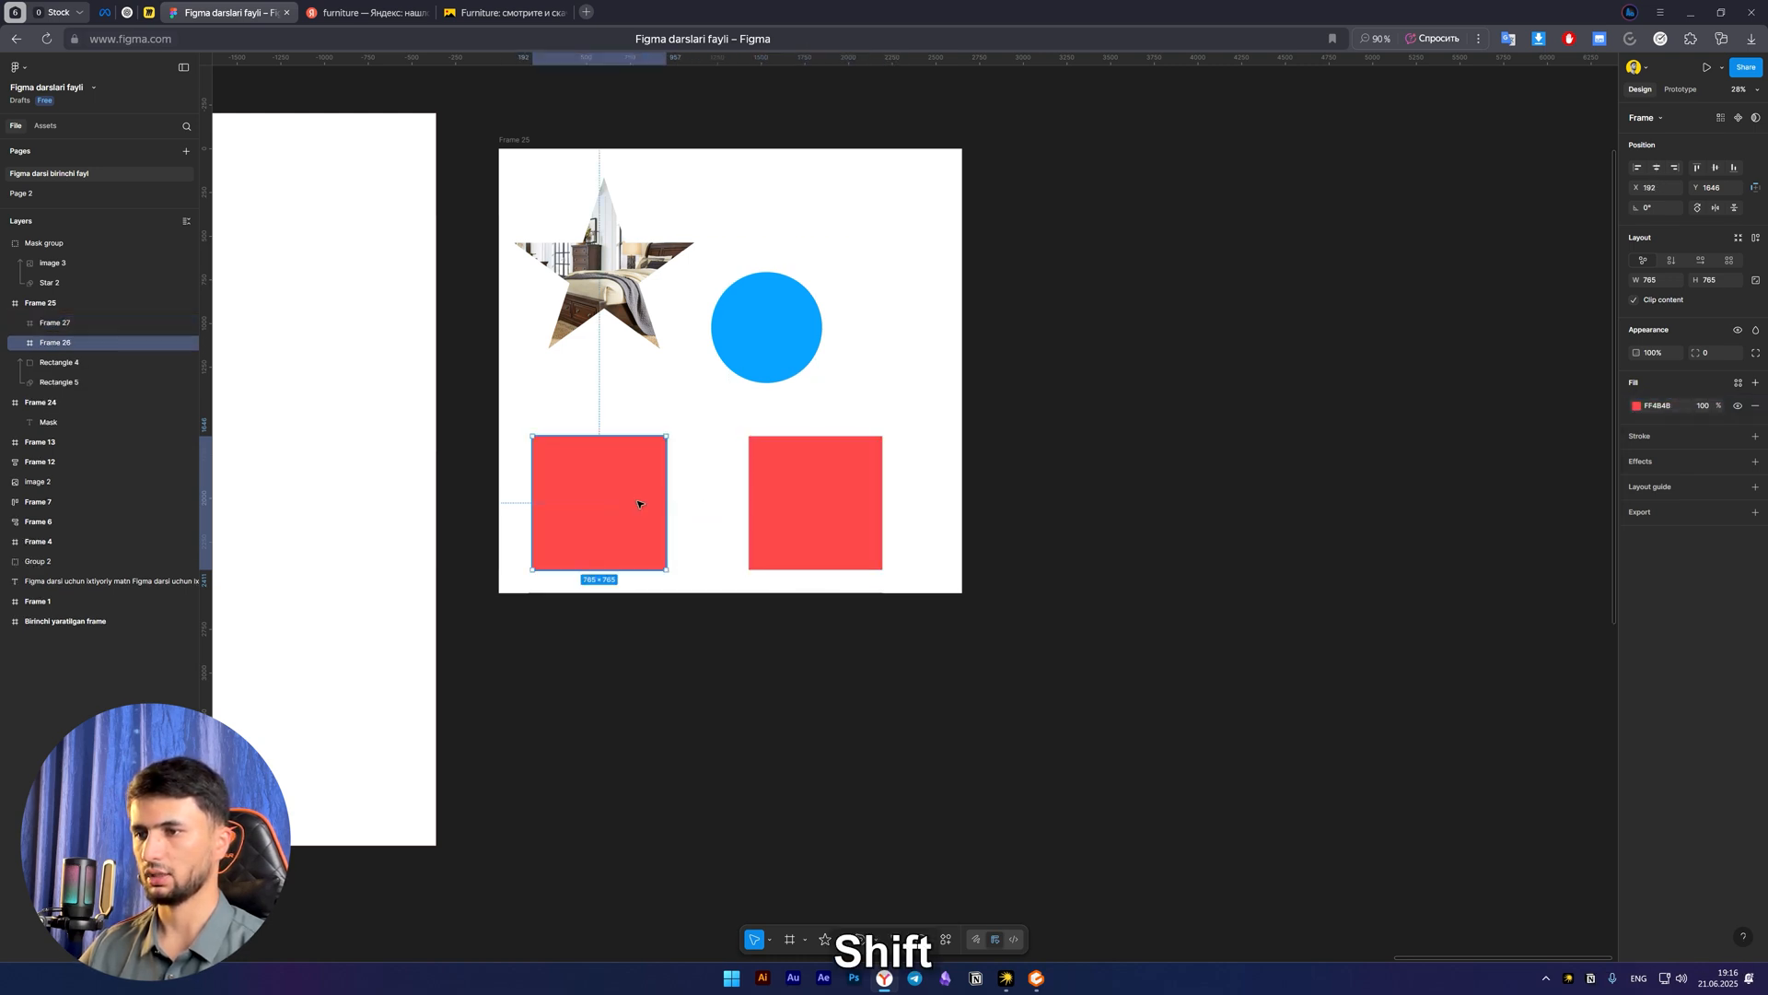
# Change the duplicated frame's fill to the green 00FFB7
pyautogui.click(790, 503)
pyautogui.click(1637, 406)
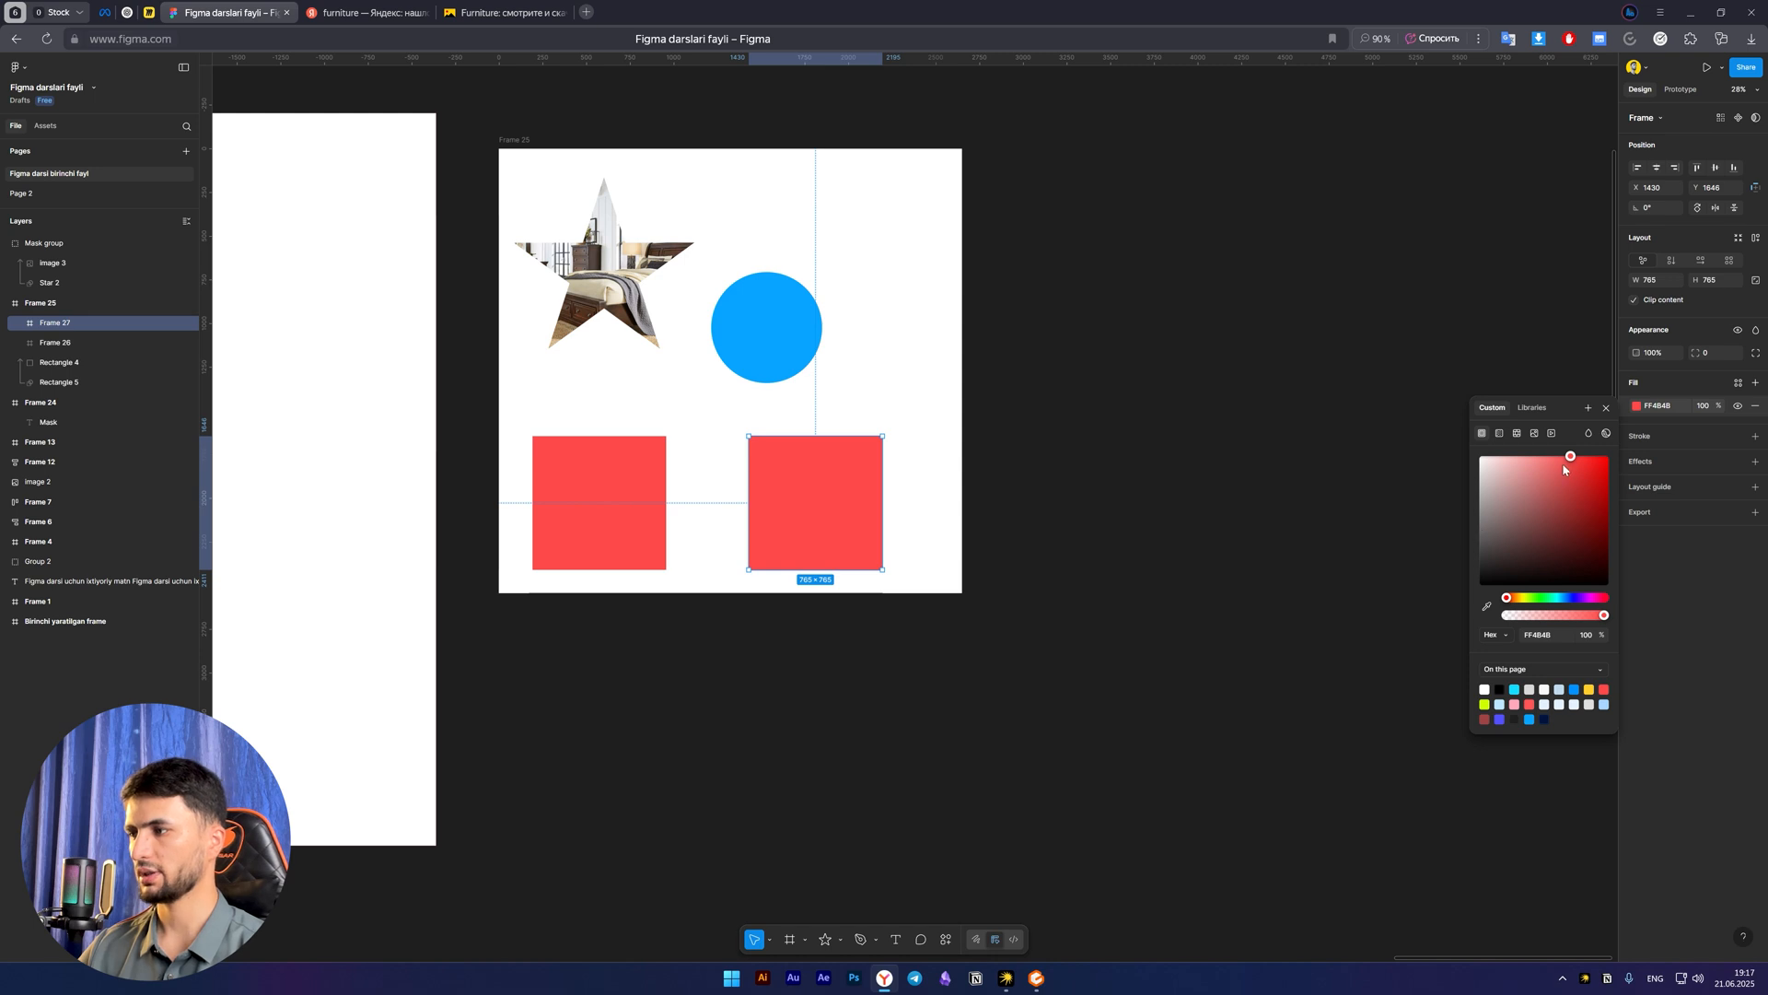
pyautogui.moveTo(1564, 469); pyautogui.dragTo(1611, 455)
pyautogui.click(1551, 597)
pyautogui.click(948, 552)
# Try placing the red frame onto the green frame and undo the moves
pyautogui.moveTo(616, 504); pyautogui.dragTo(792, 494)
pyautogui.hotkey('ctrl', 'z')
pyautogui.hotkey('ctrl', 'z')
pyautogui.hotkey('ctrl', 'z')
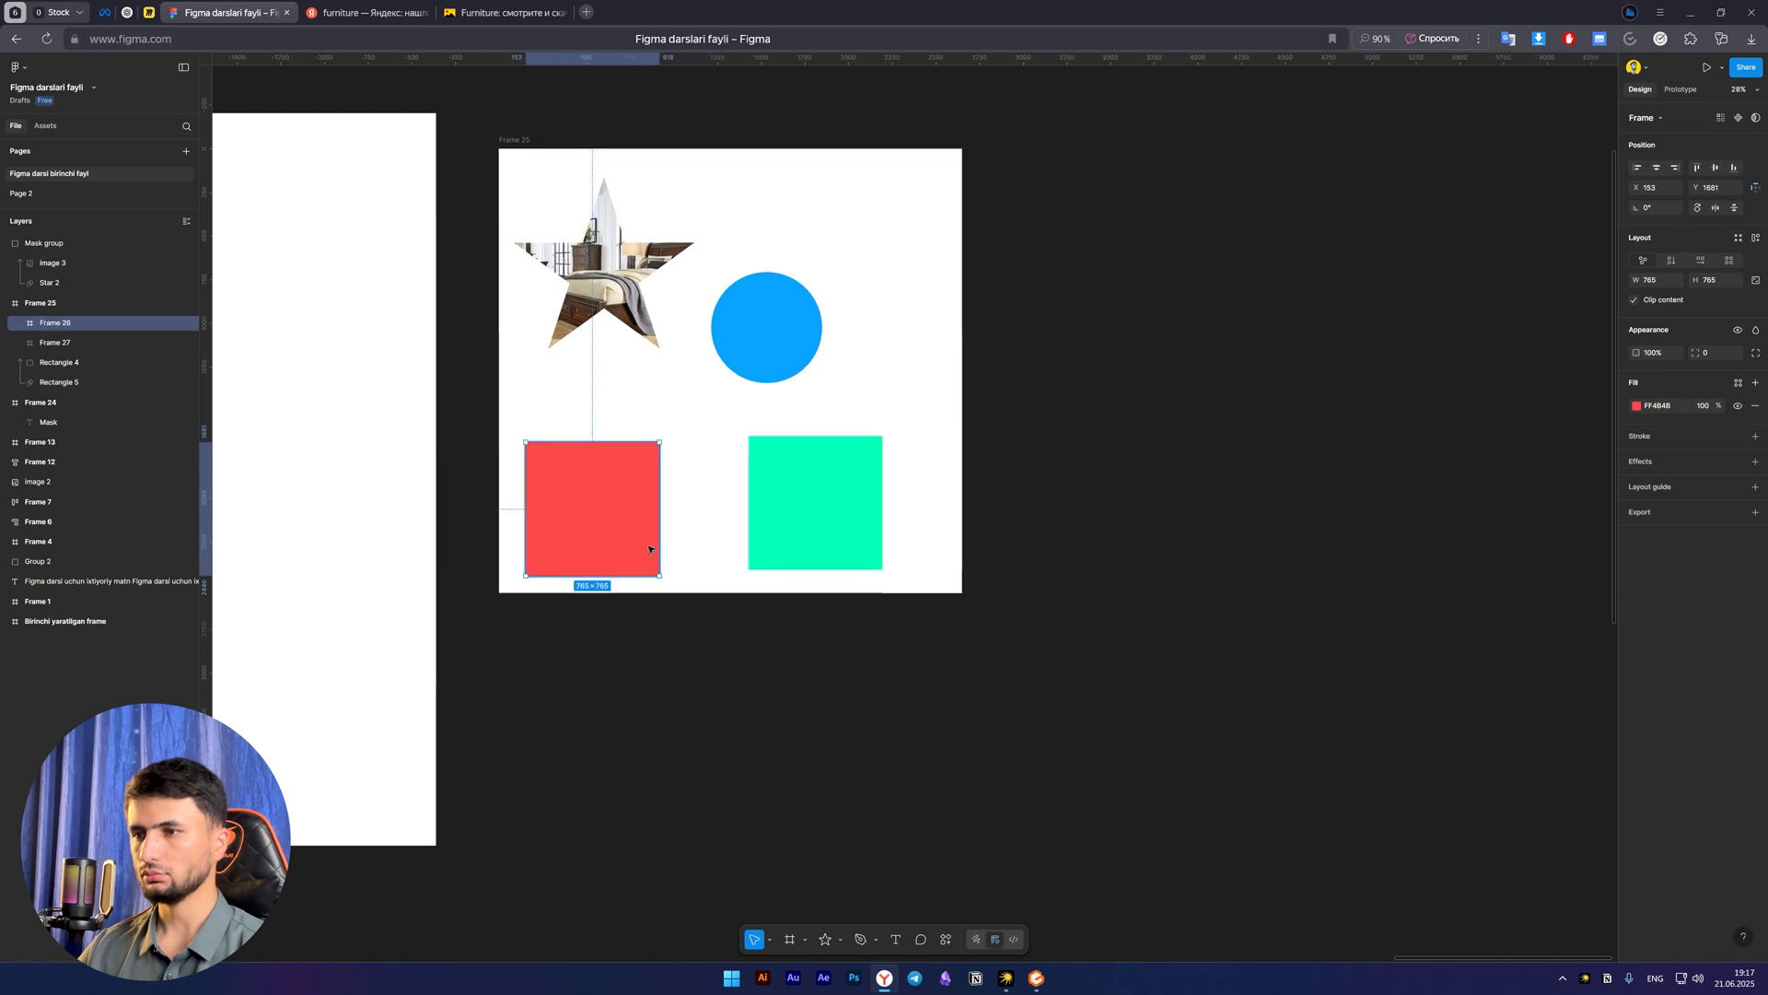
# Overlap the green frame with the red one, try masking the pair, and undo the mask
pyautogui.moveTo(597, 503); pyautogui.dragTo(710, 472)
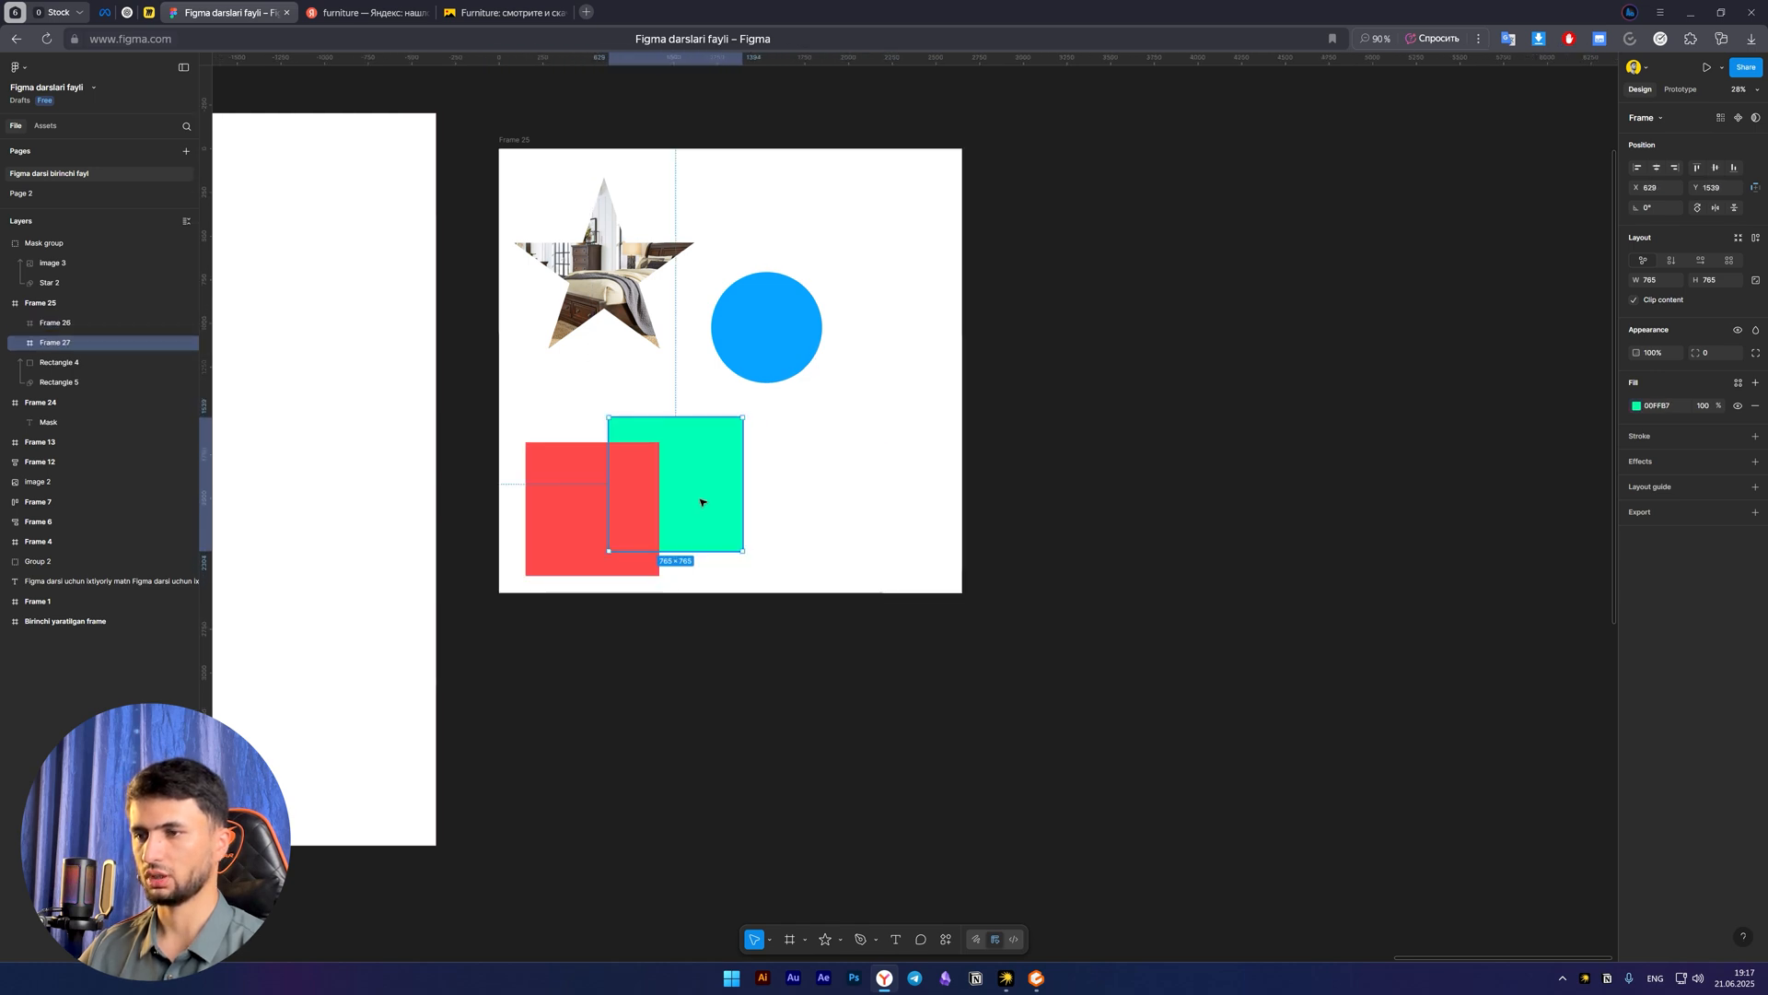
pyautogui.keyDown('shift'); pyautogui.click(562, 505); pyautogui.keyUp('shift')
pyautogui.rightClick(621, 476)
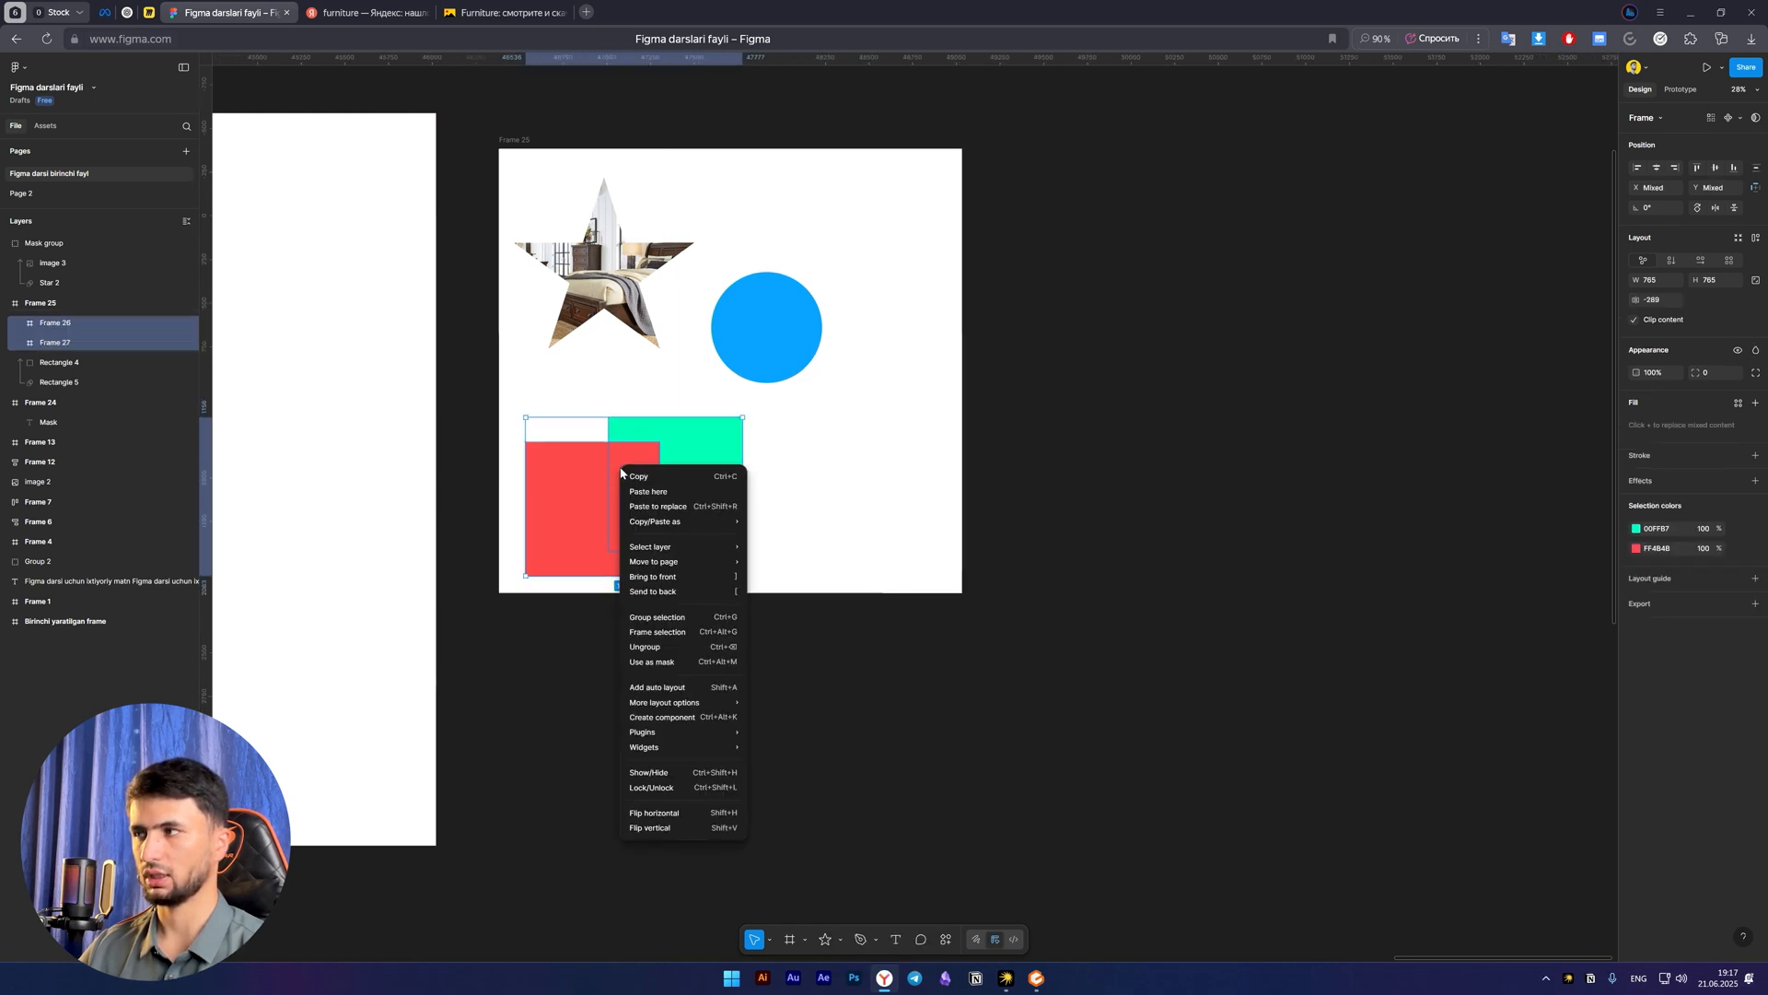
pyautogui.click(1727, 145)
pyautogui.hotkey('ctrl', 'alt', 'm')
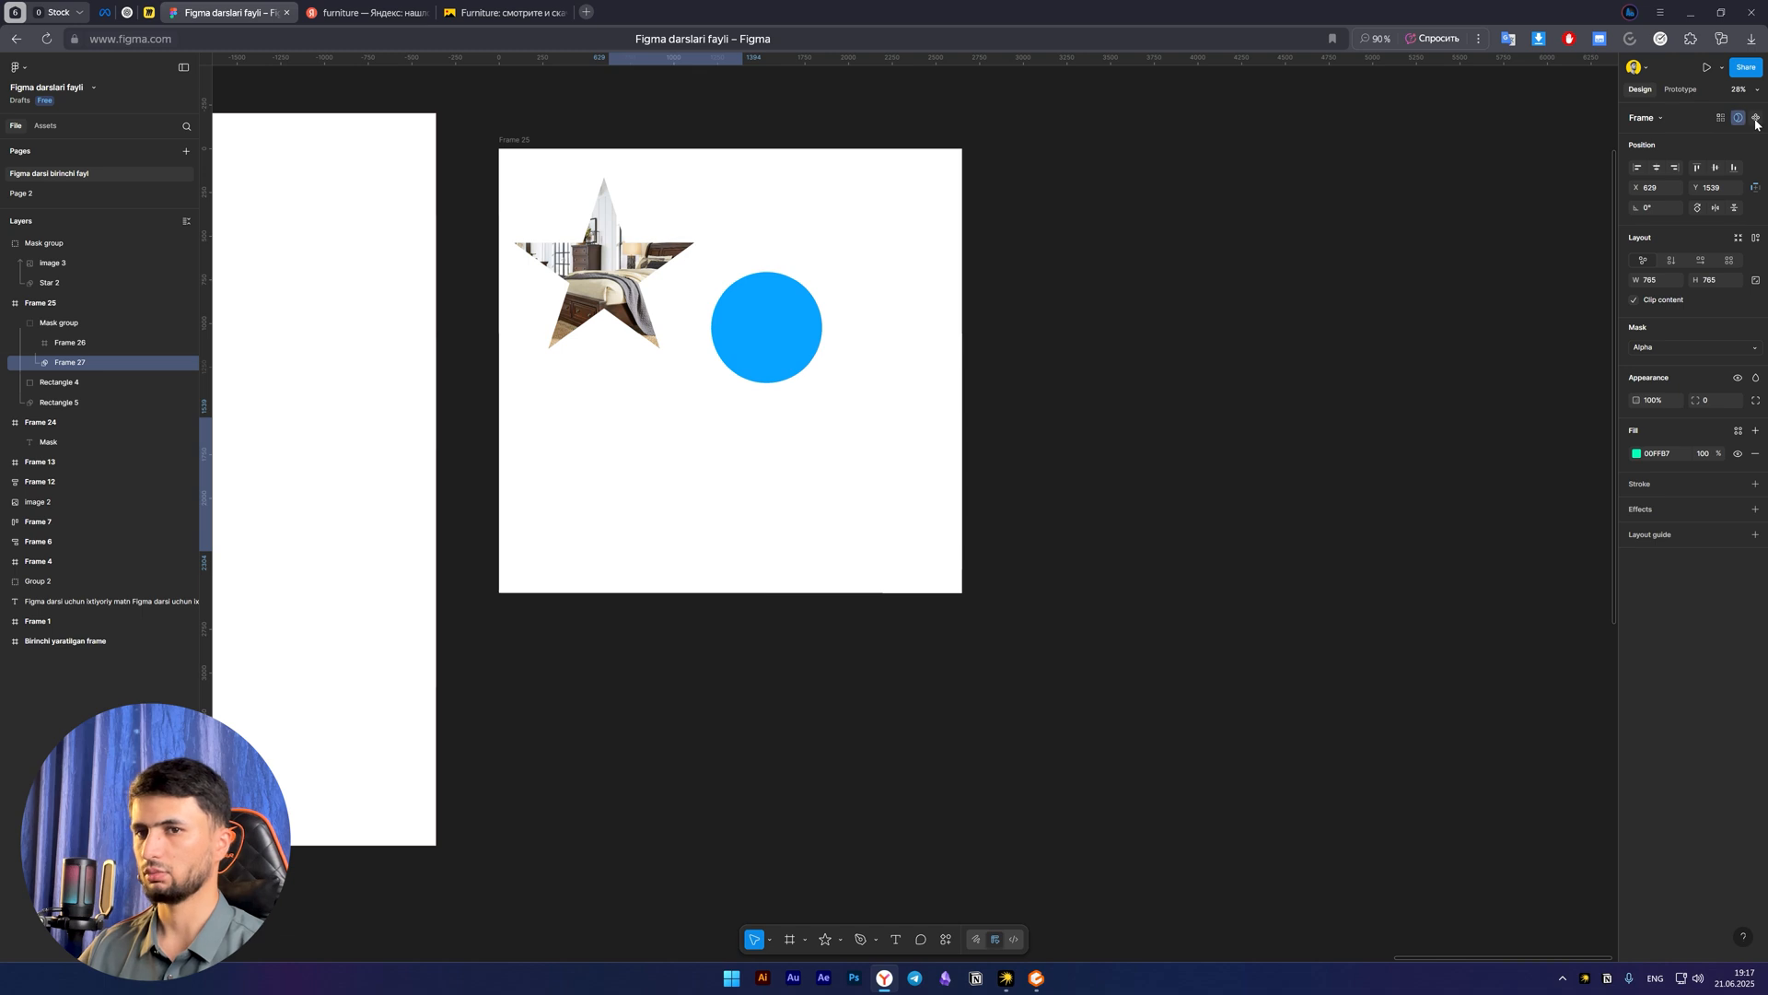
pyautogui.hotkey('ctrl', 'z')
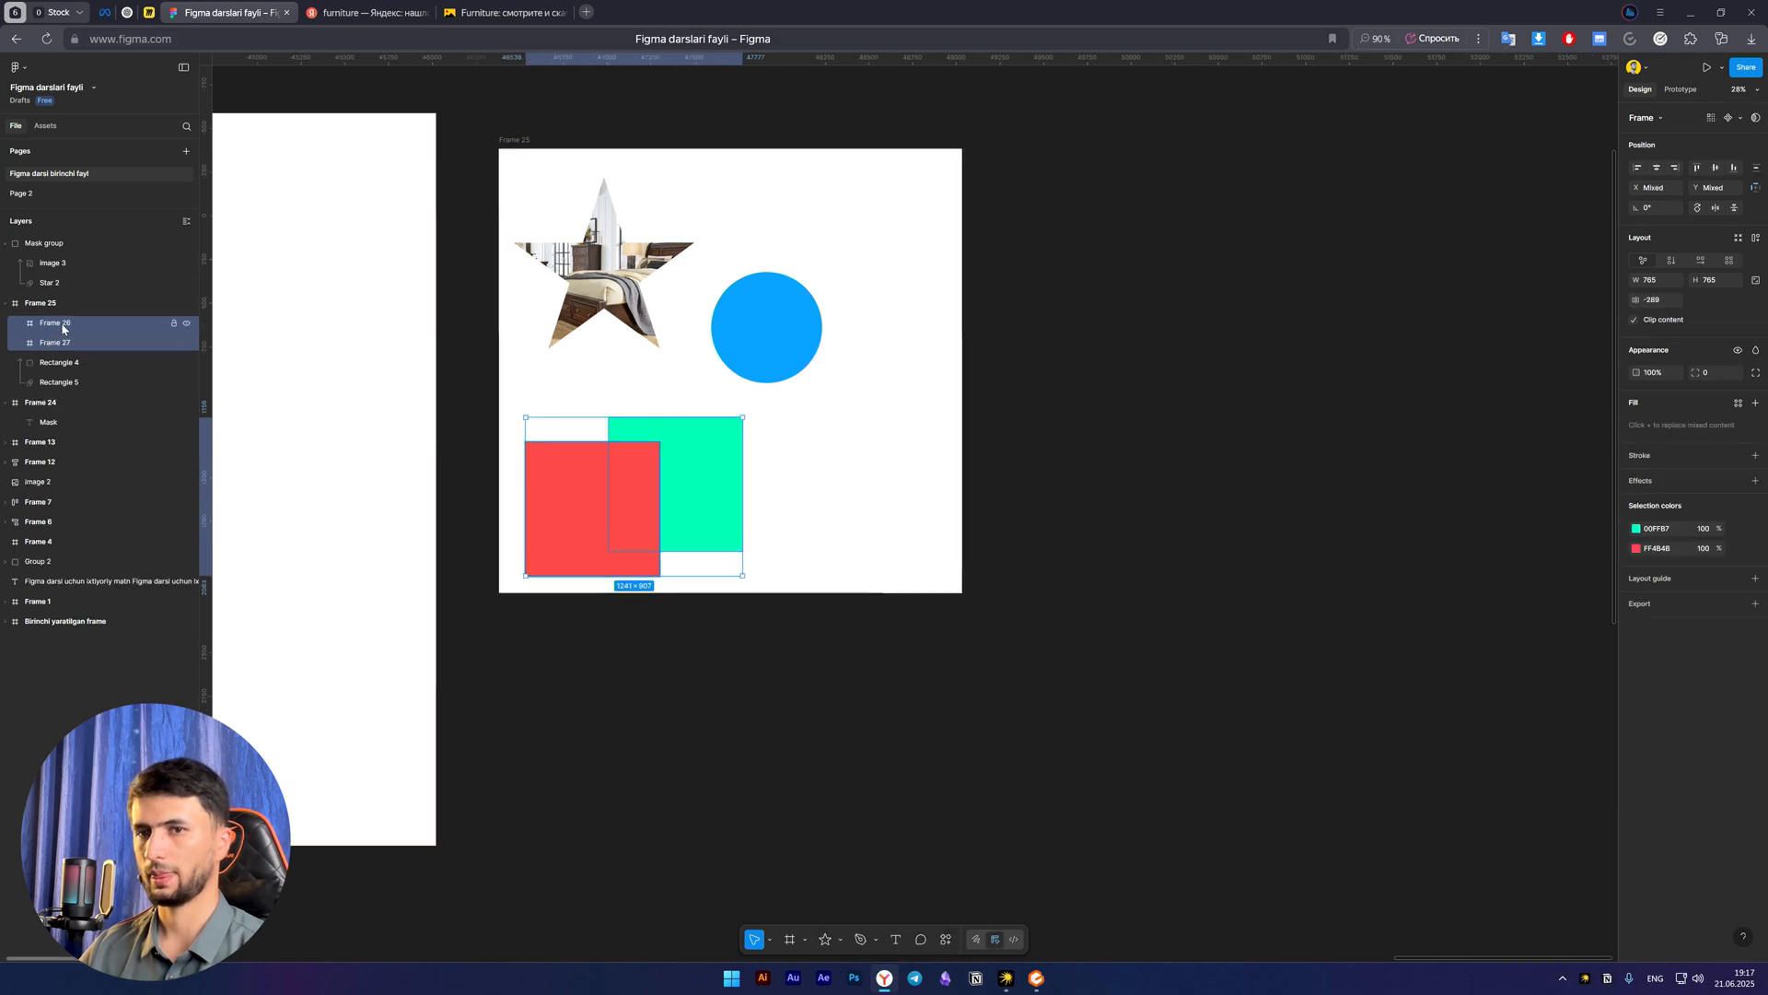
# Move the red and green frames out of the large white frame onto the empty canvas beside it
pyautogui.moveTo(50, 324); pyautogui.dragTo(64, 232)
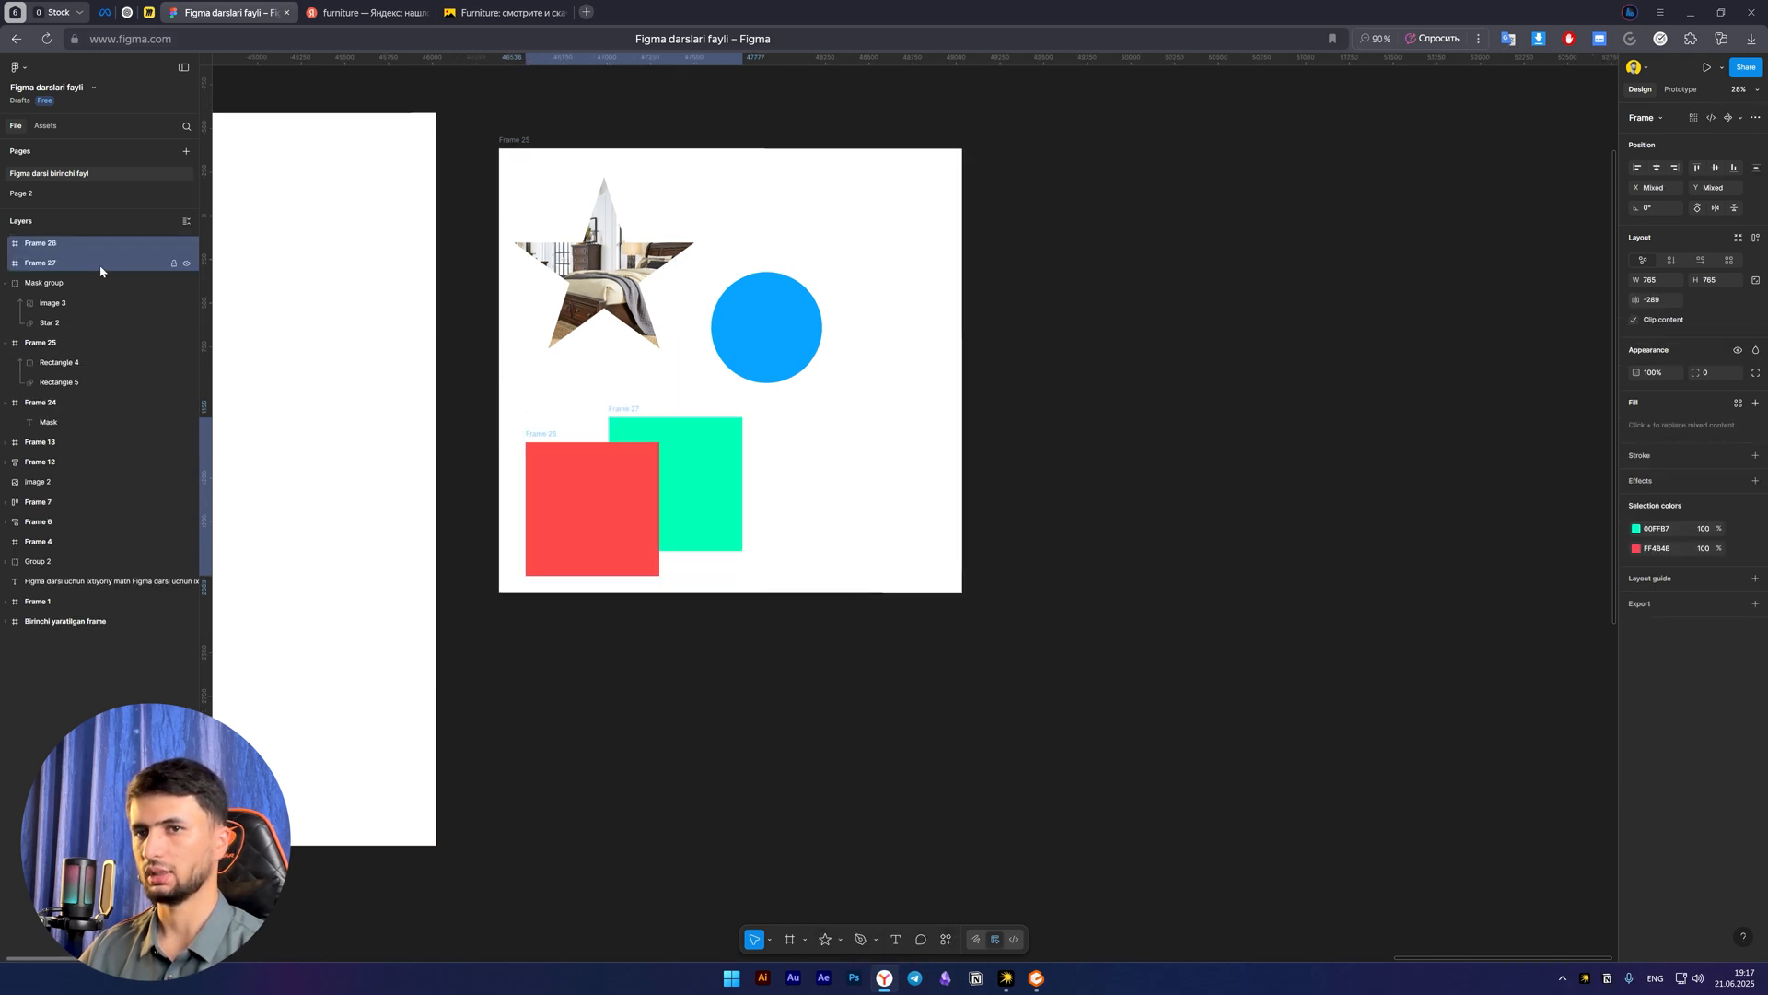
pyautogui.moveTo(624, 509); pyautogui.dragTo(905, 460)
pyautogui.press('space')
pyautogui.click(1316, 451)
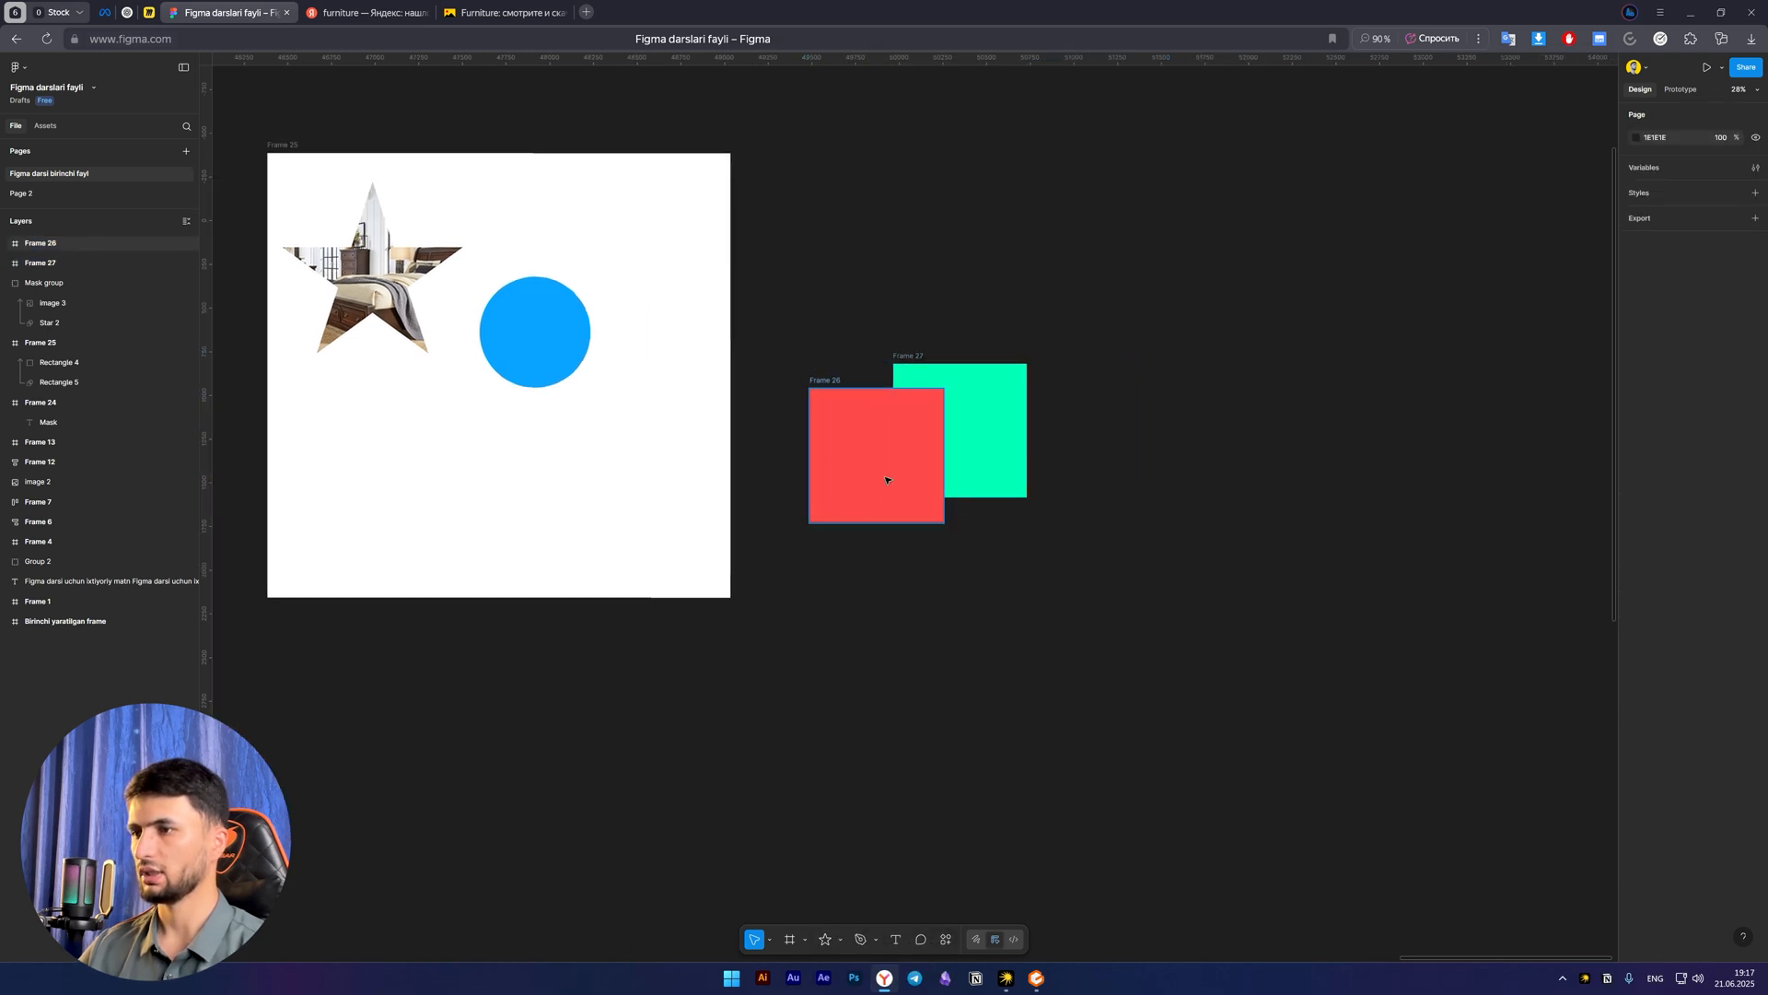
# Mask the two overlapping coloured frames, try placing the mask group inside the white frame, and undo that move
pyautogui.moveTo(865, 319); pyautogui.dragTo(1087, 616)
pyautogui.click(1738, 118)
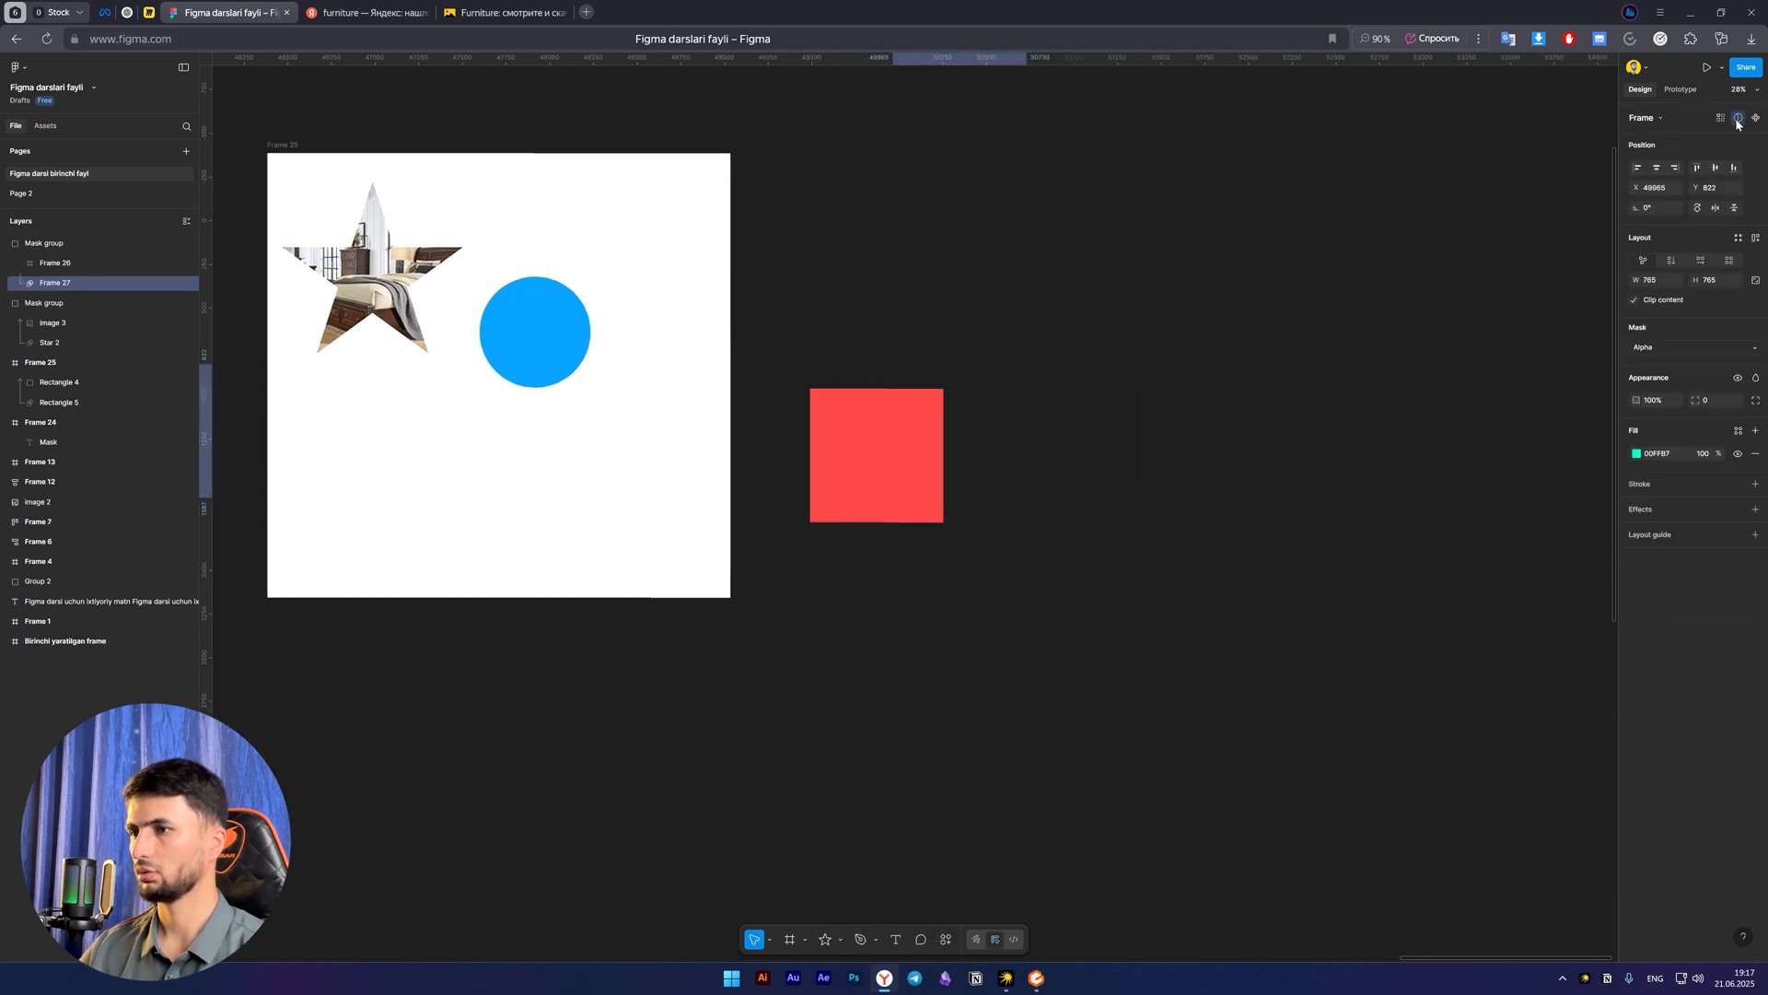
pyautogui.click(1007, 477)
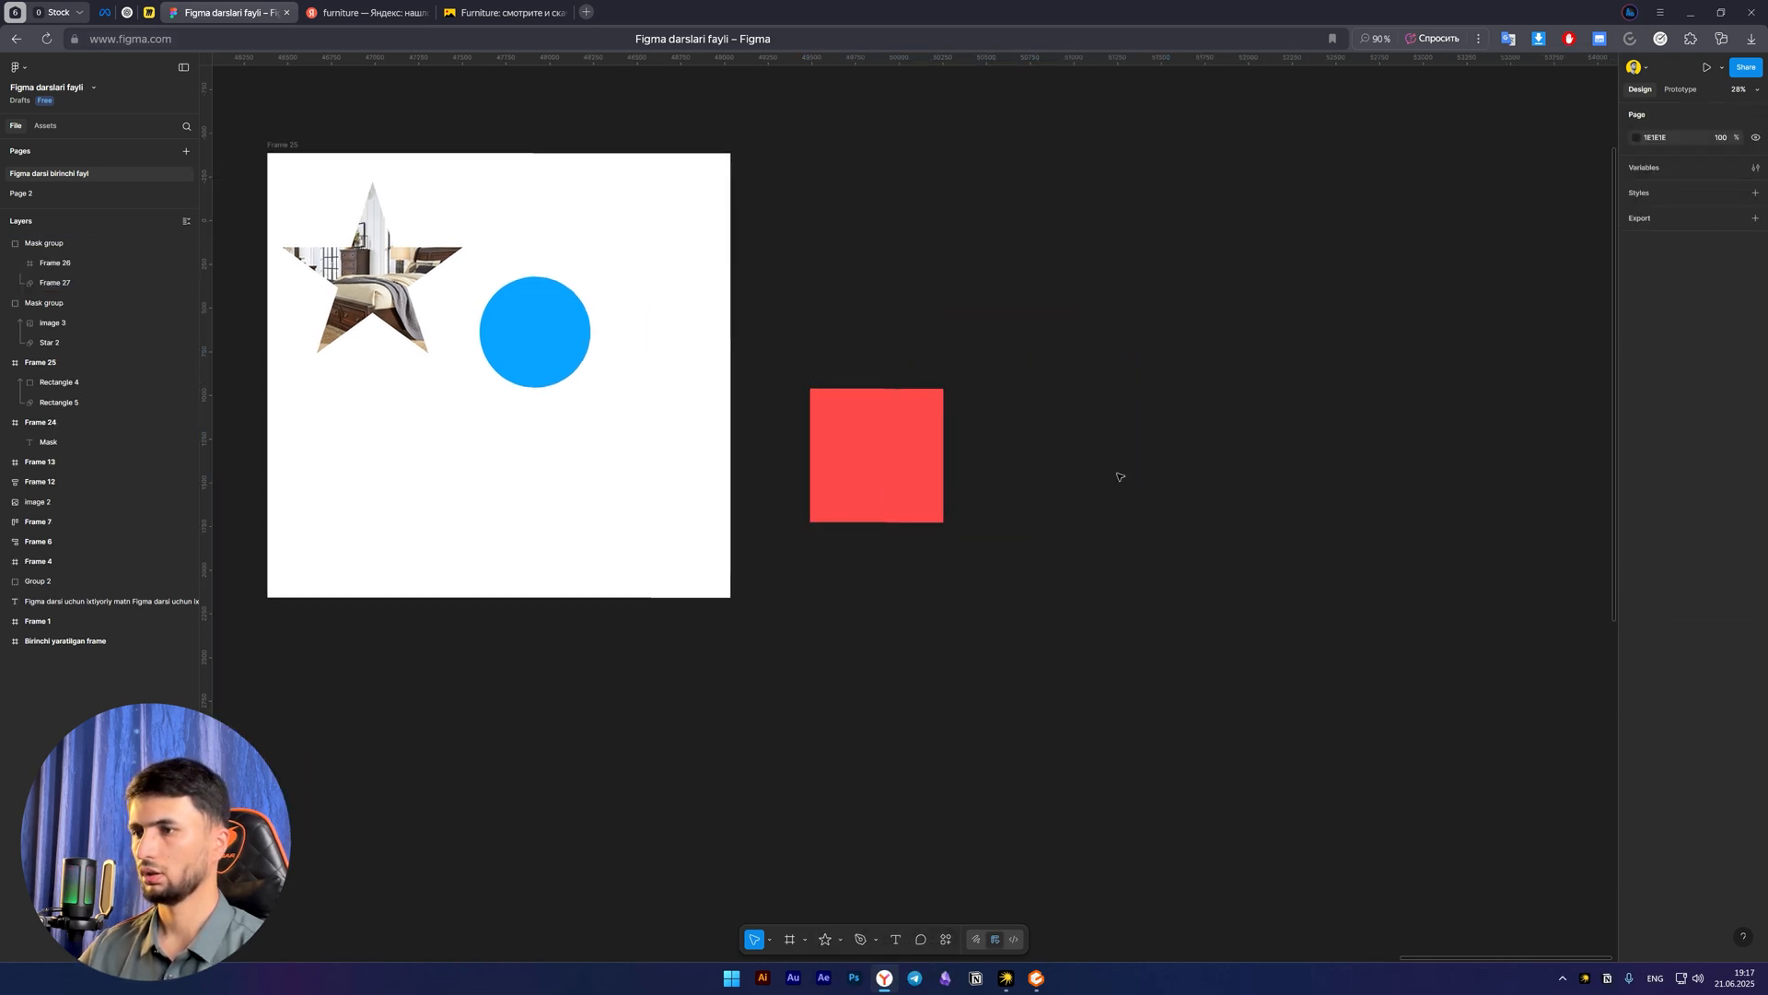
pyautogui.click(979, 402)
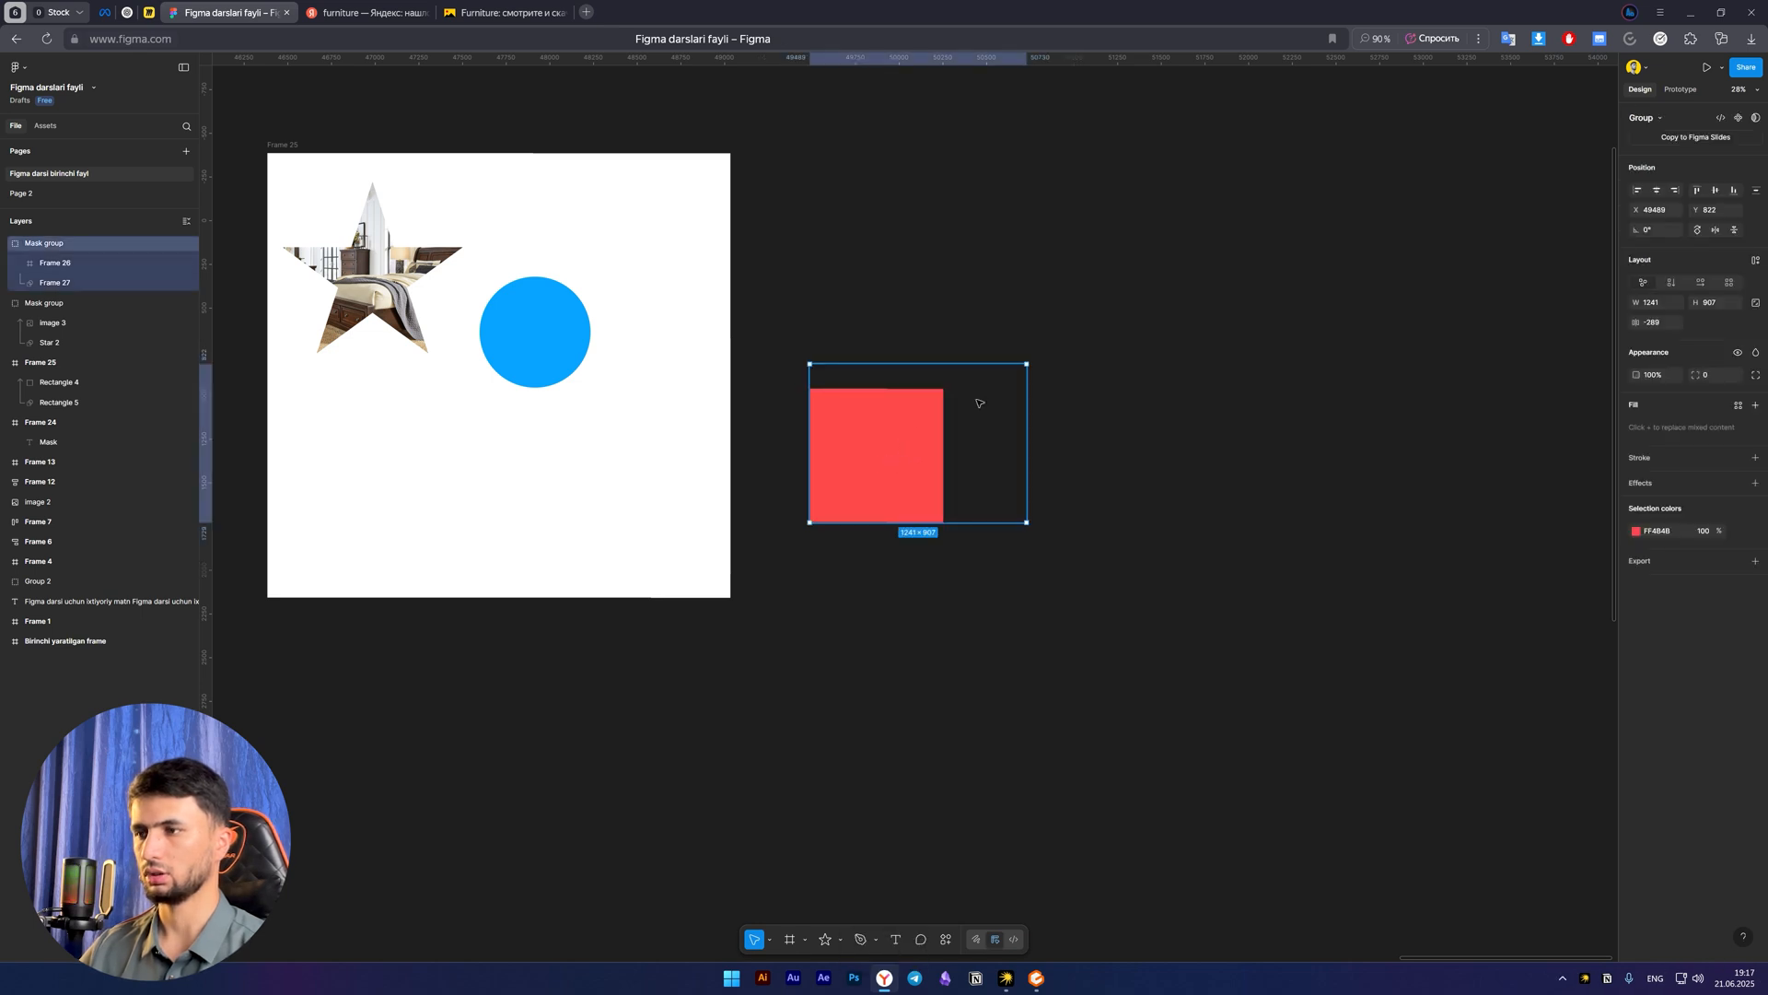
pyautogui.moveTo(873, 459); pyautogui.dragTo(480, 528)
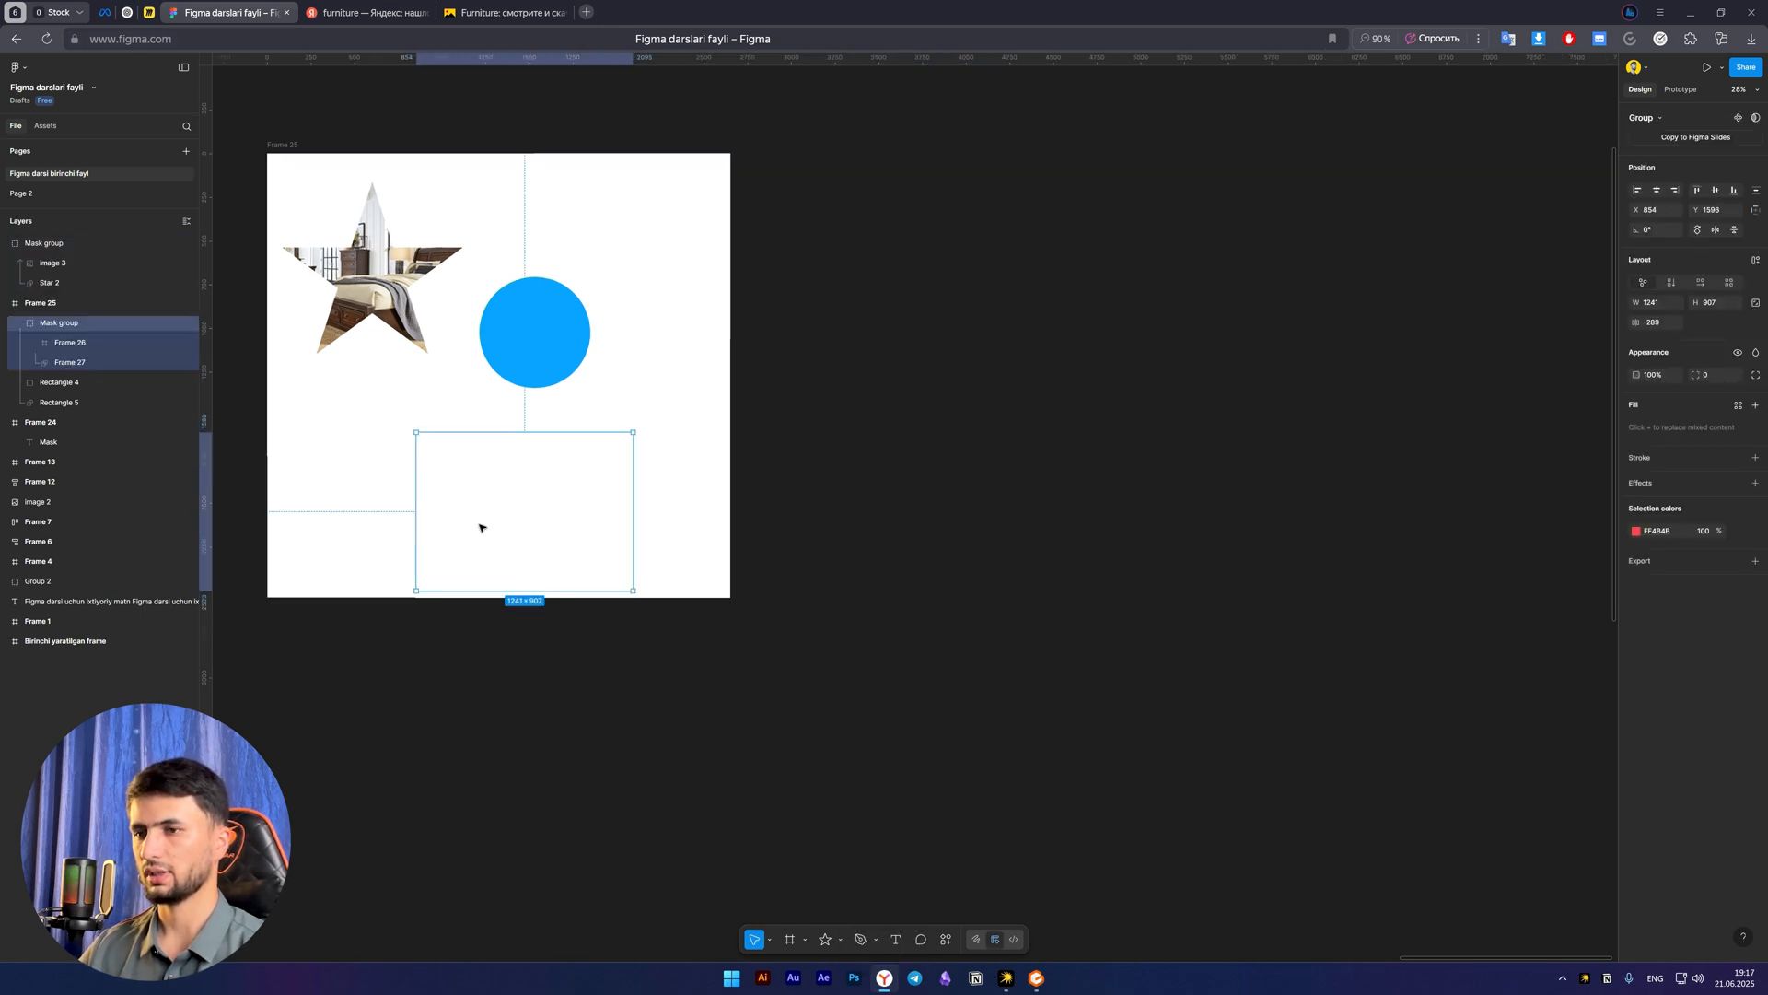
pyautogui.hotkey('ctrl', 'z')
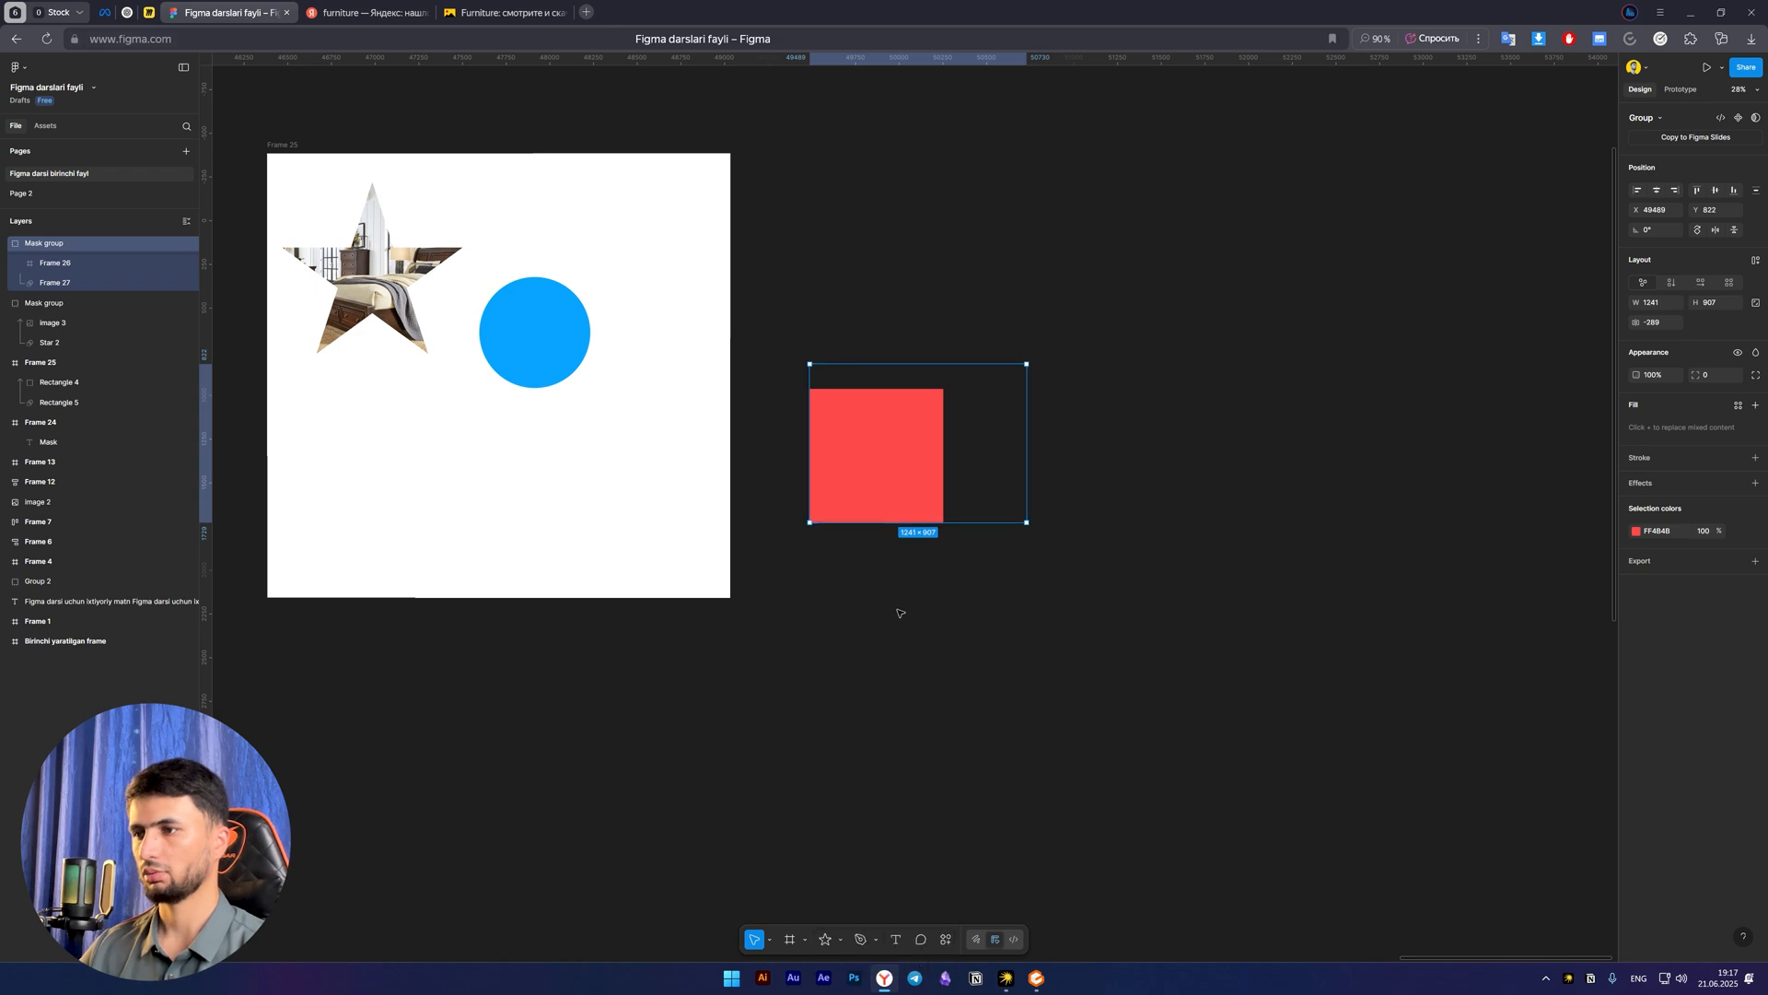
# Delete the mask group made from the red and green frames
pyautogui.moveTo(1176, 639); pyautogui.dragTo(758, 266)
pyautogui.press('Delete')
# Try shifting the blue rectangle inside its circular mask and undo the moves
pyautogui.press('space')
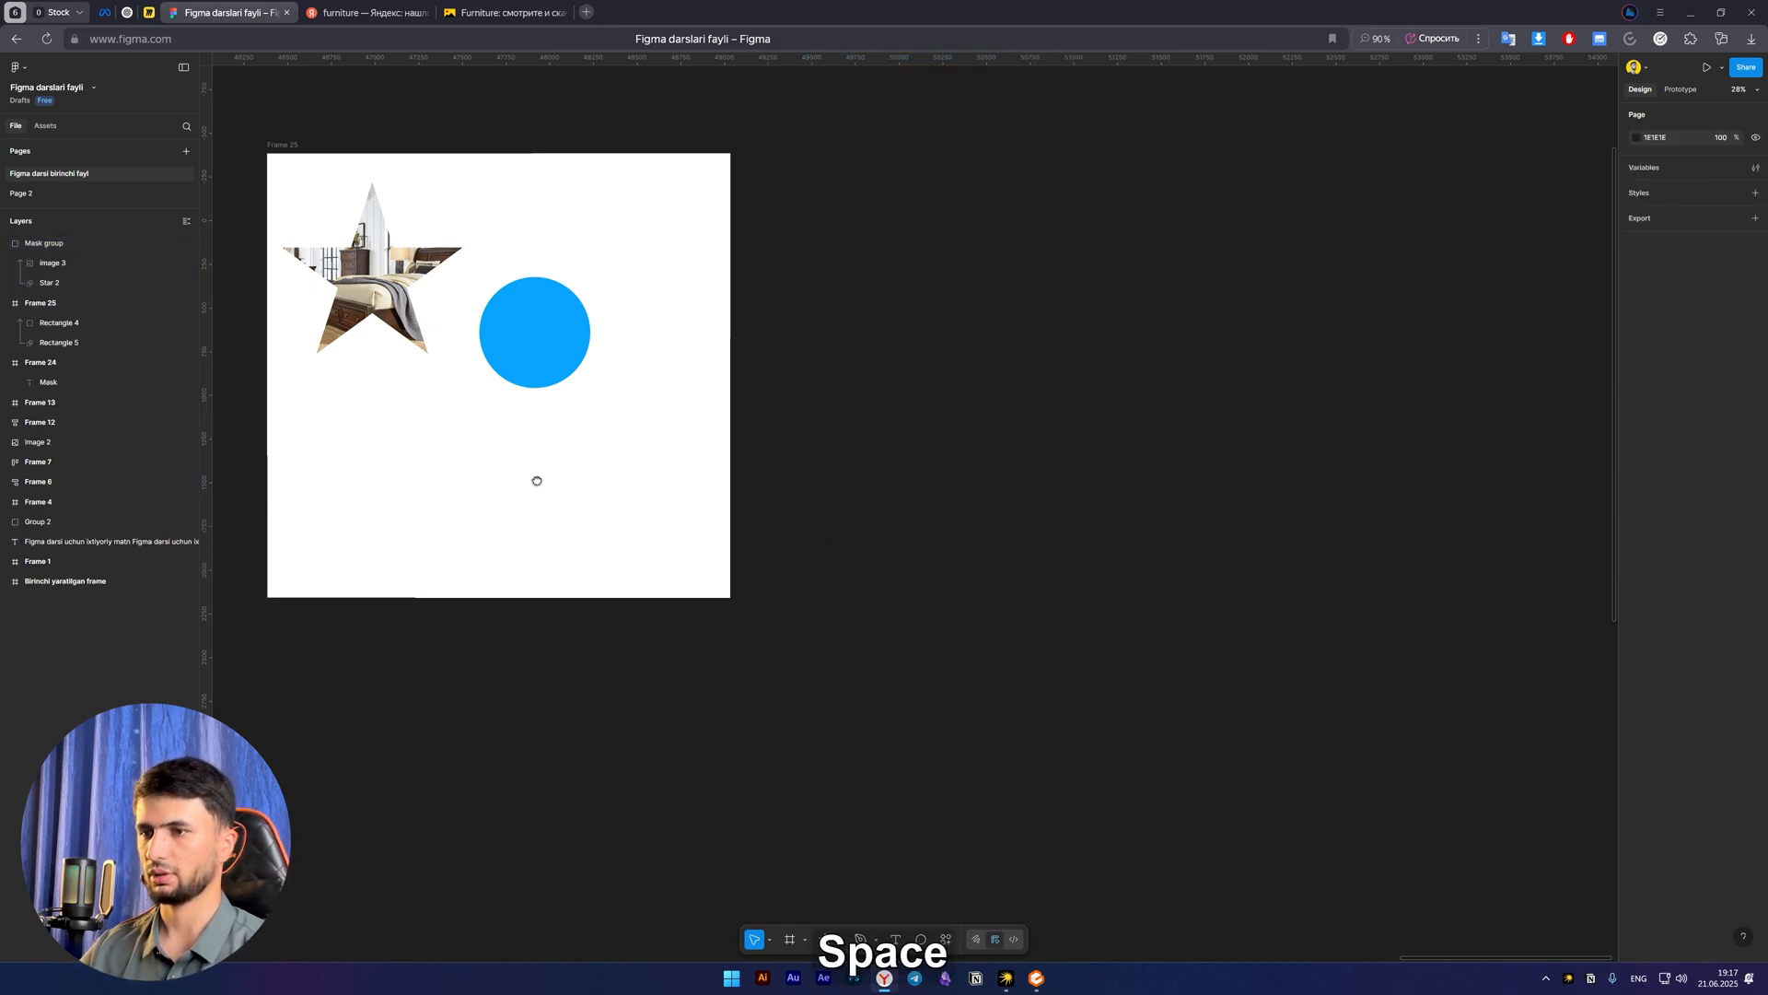
pyautogui.moveTo(534, 482); pyautogui.dragTo(779, 507)
pyautogui.click(774, 359)
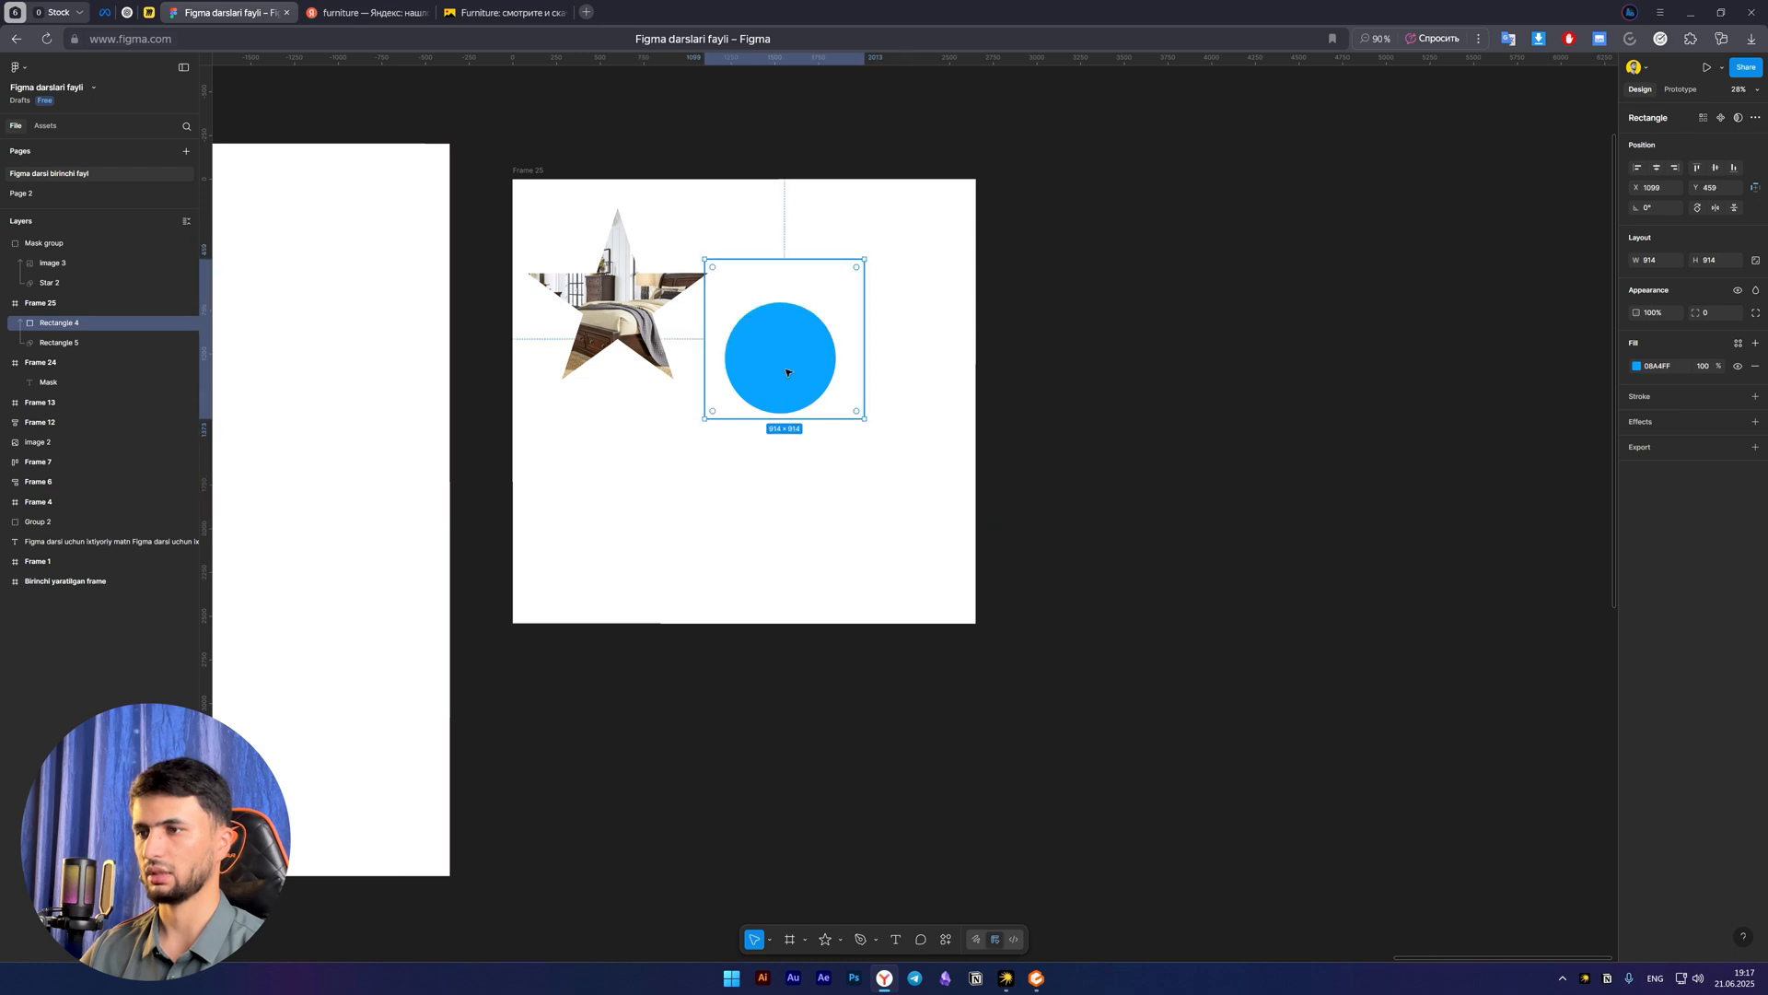
pyautogui.hotkey('ctrl', 'z')
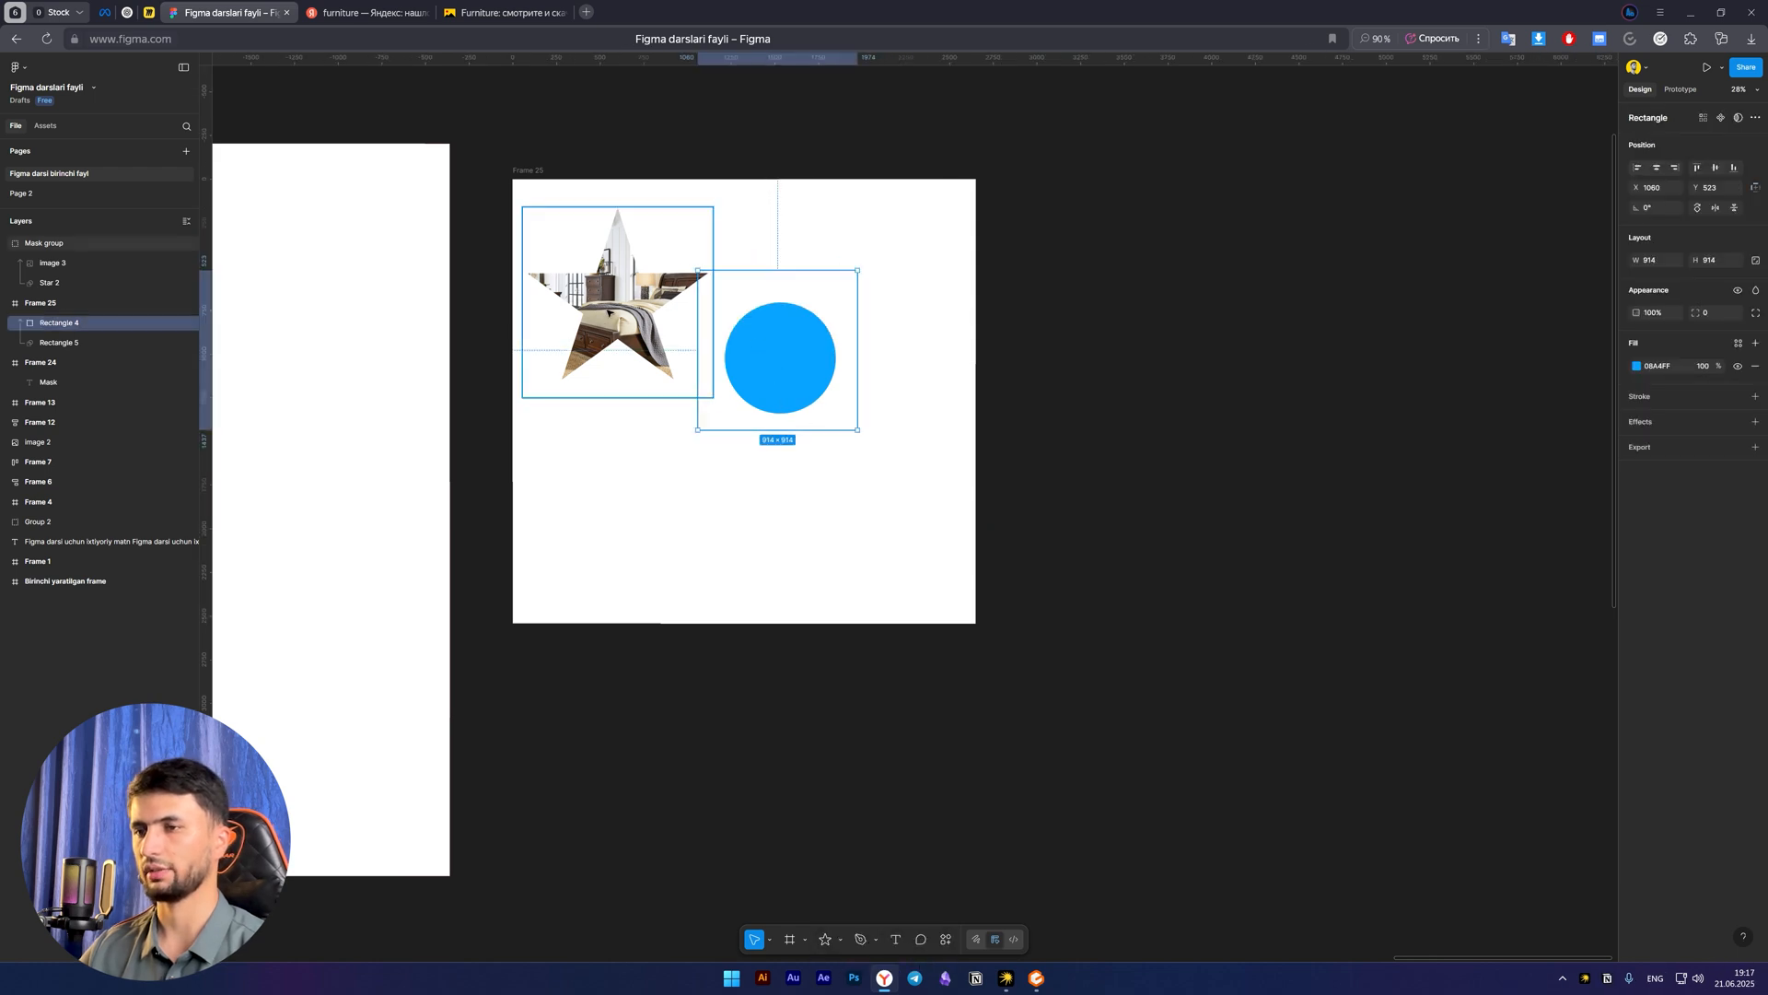
pyautogui.click(631, 324)
pyautogui.click(694, 505)
pyautogui.click(794, 364)
pyautogui.moveTo(796, 364)
pyautogui.mouseDown()
pyautogui.moveTo(766, 434)
pyautogui.moveTo(801, 362)
pyautogui.mouseUp()
pyautogui.hotkey('ctrl', 'z')
# Draw a rectangle about 587 × 595 in the white frame's lower-left area and fill it with red FF4949
pyautogui.press('r')
pyautogui.moveTo(579, 463); pyautogui.dragTo(682, 567)
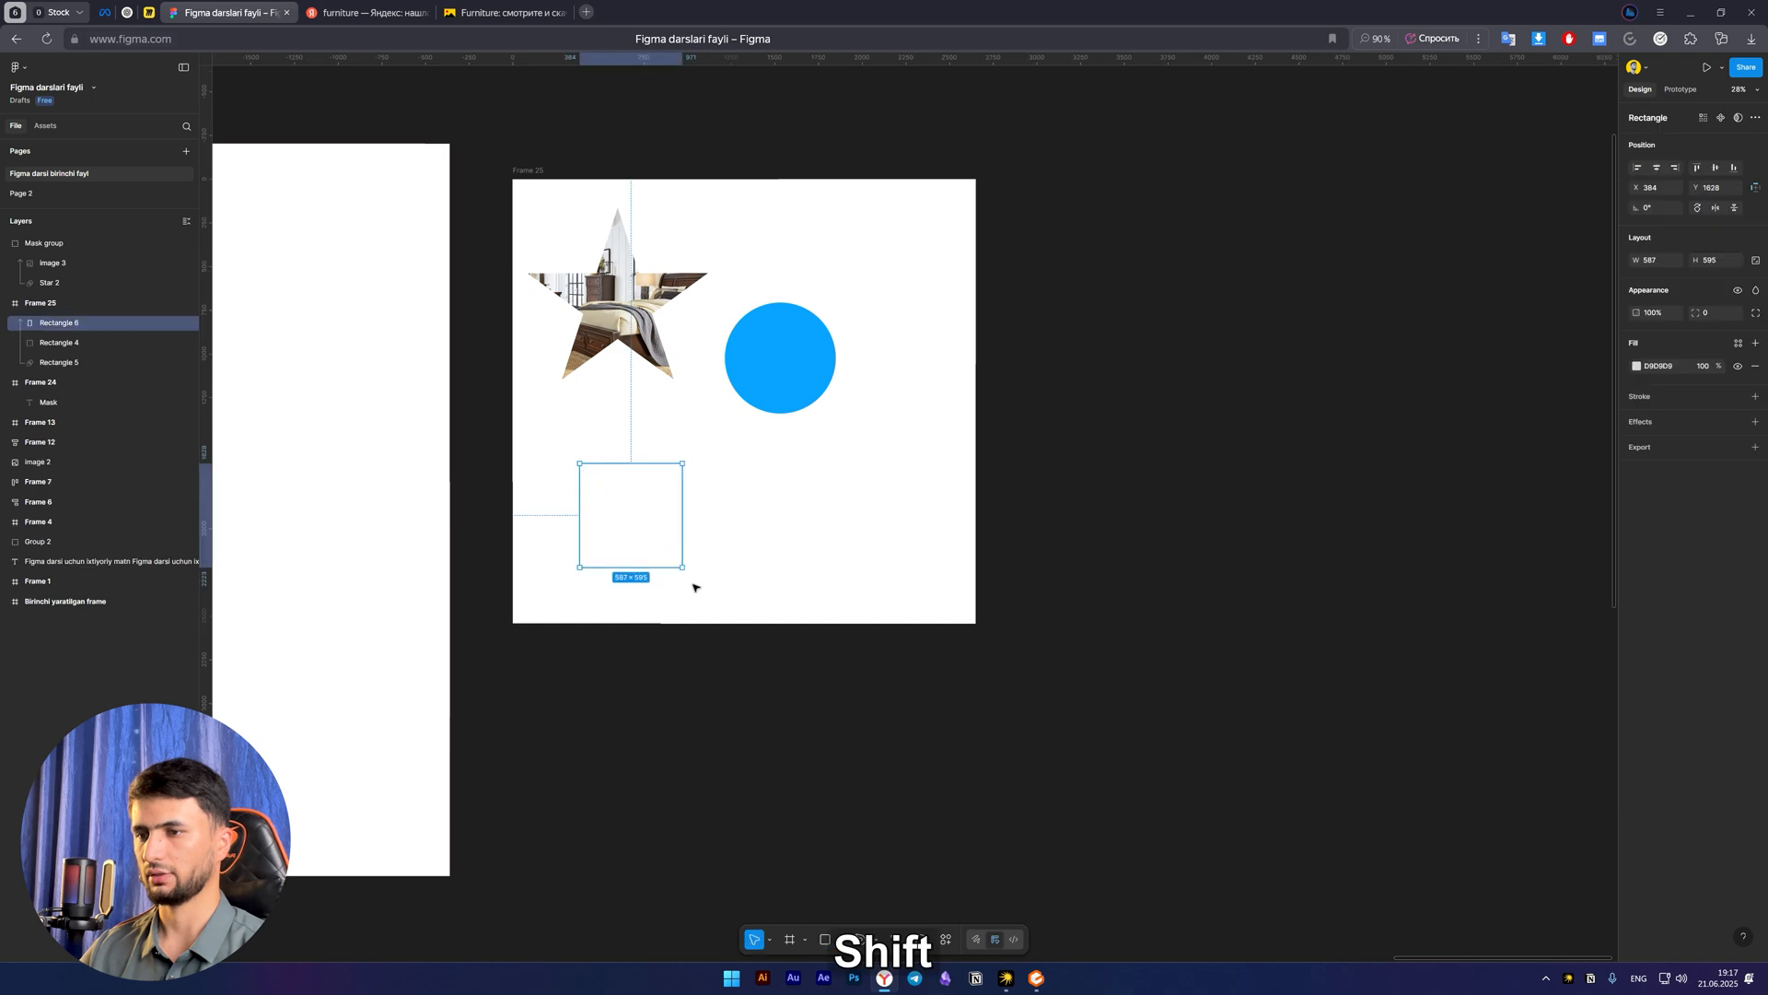
pyautogui.press('v')
pyautogui.click(1631, 373)
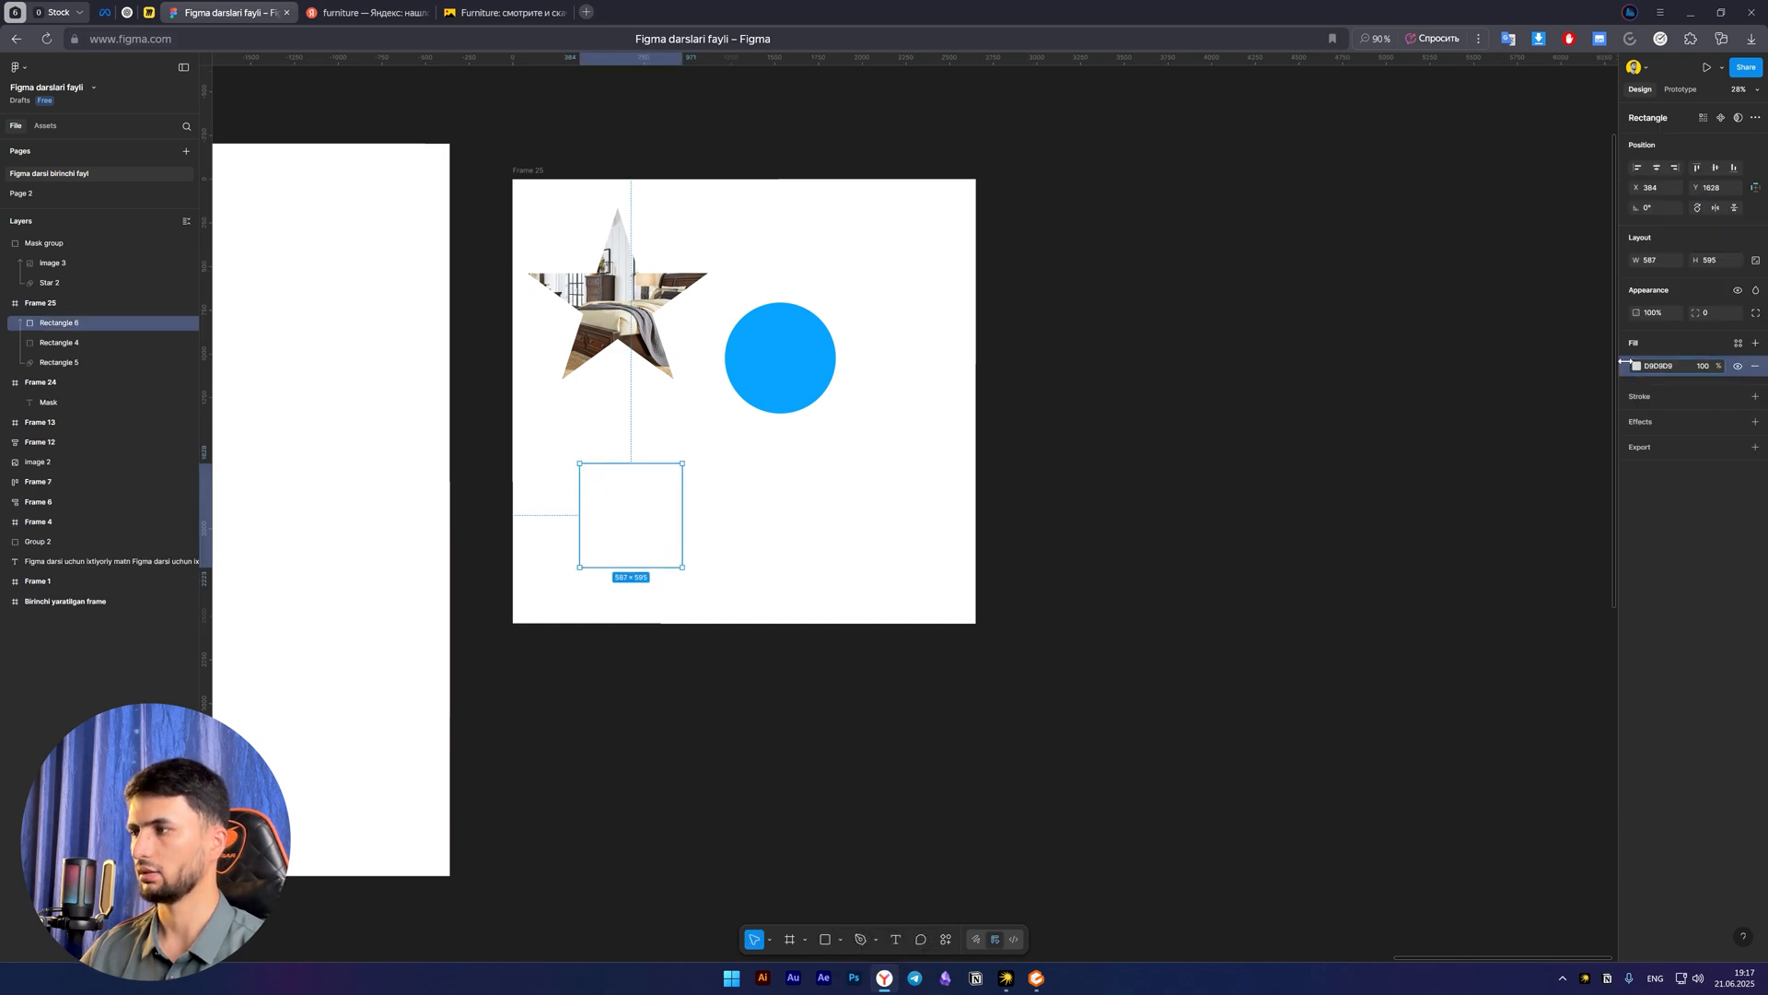
pyautogui.click(1637, 370)
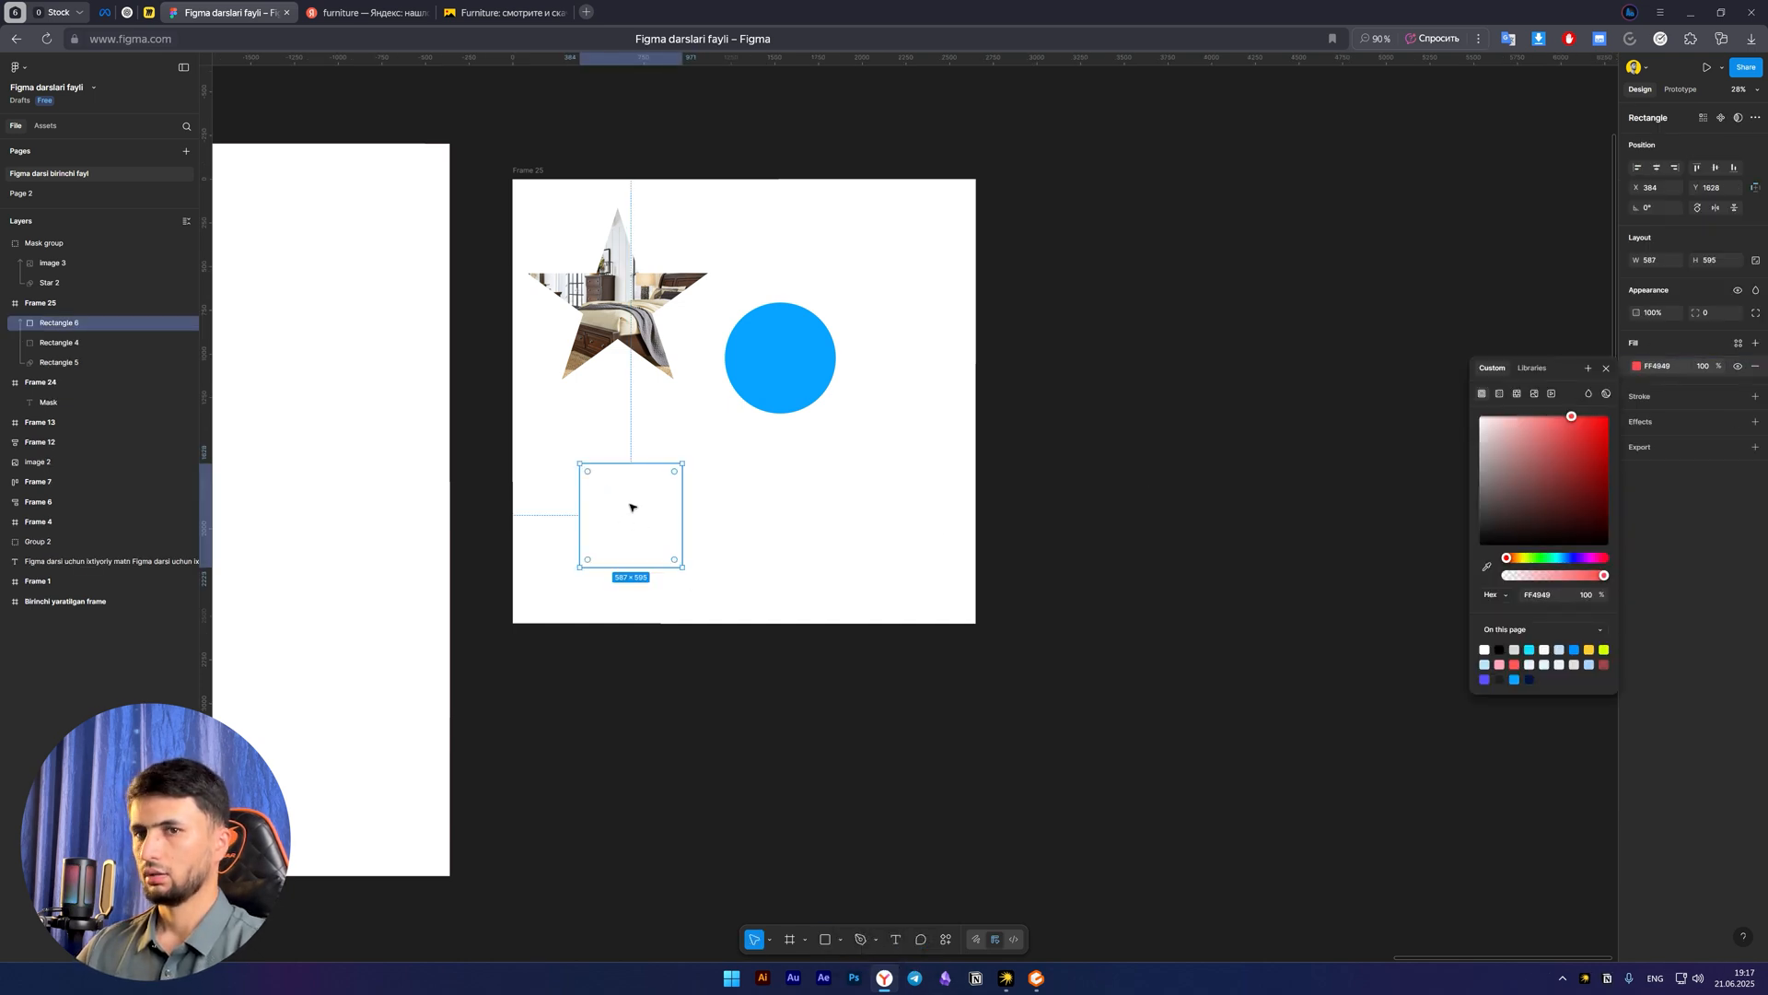
# Move the new red rectangle's layer out of Frame 25 to the head of the layer list and shift it slightly
pyautogui.click(51, 364)
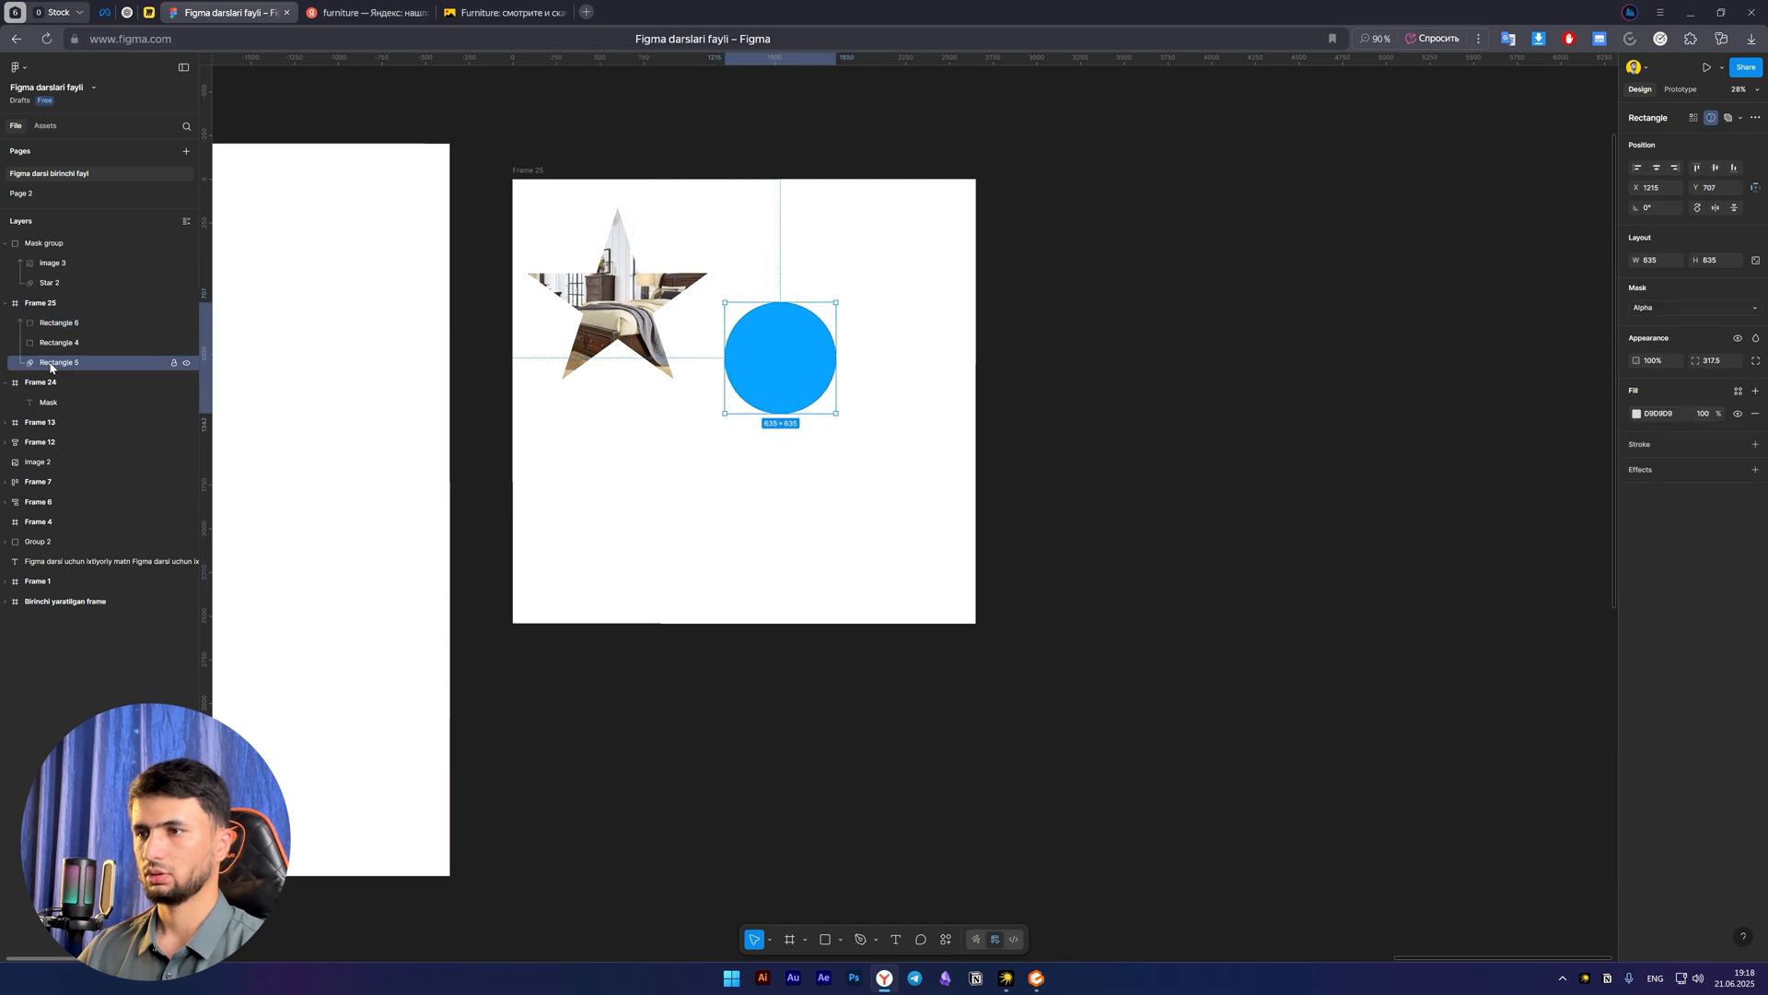
pyautogui.click(63, 326)
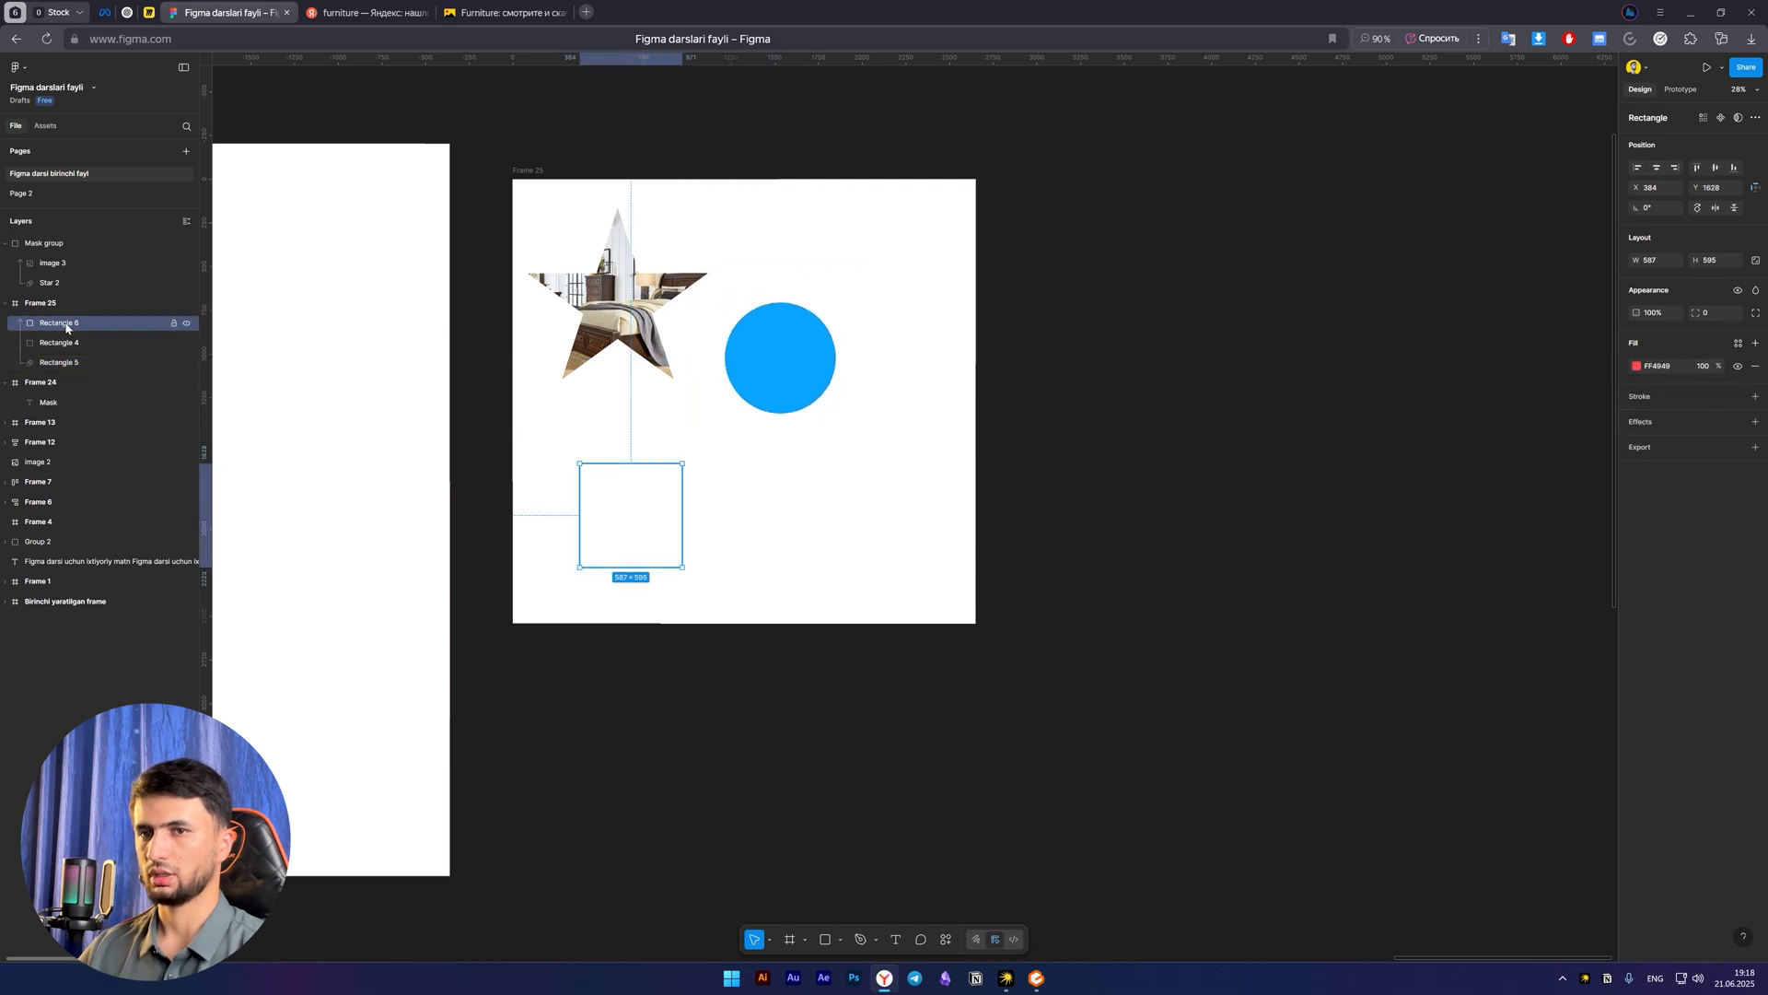
pyautogui.moveTo(63, 322); pyautogui.dragTo(66, 231)
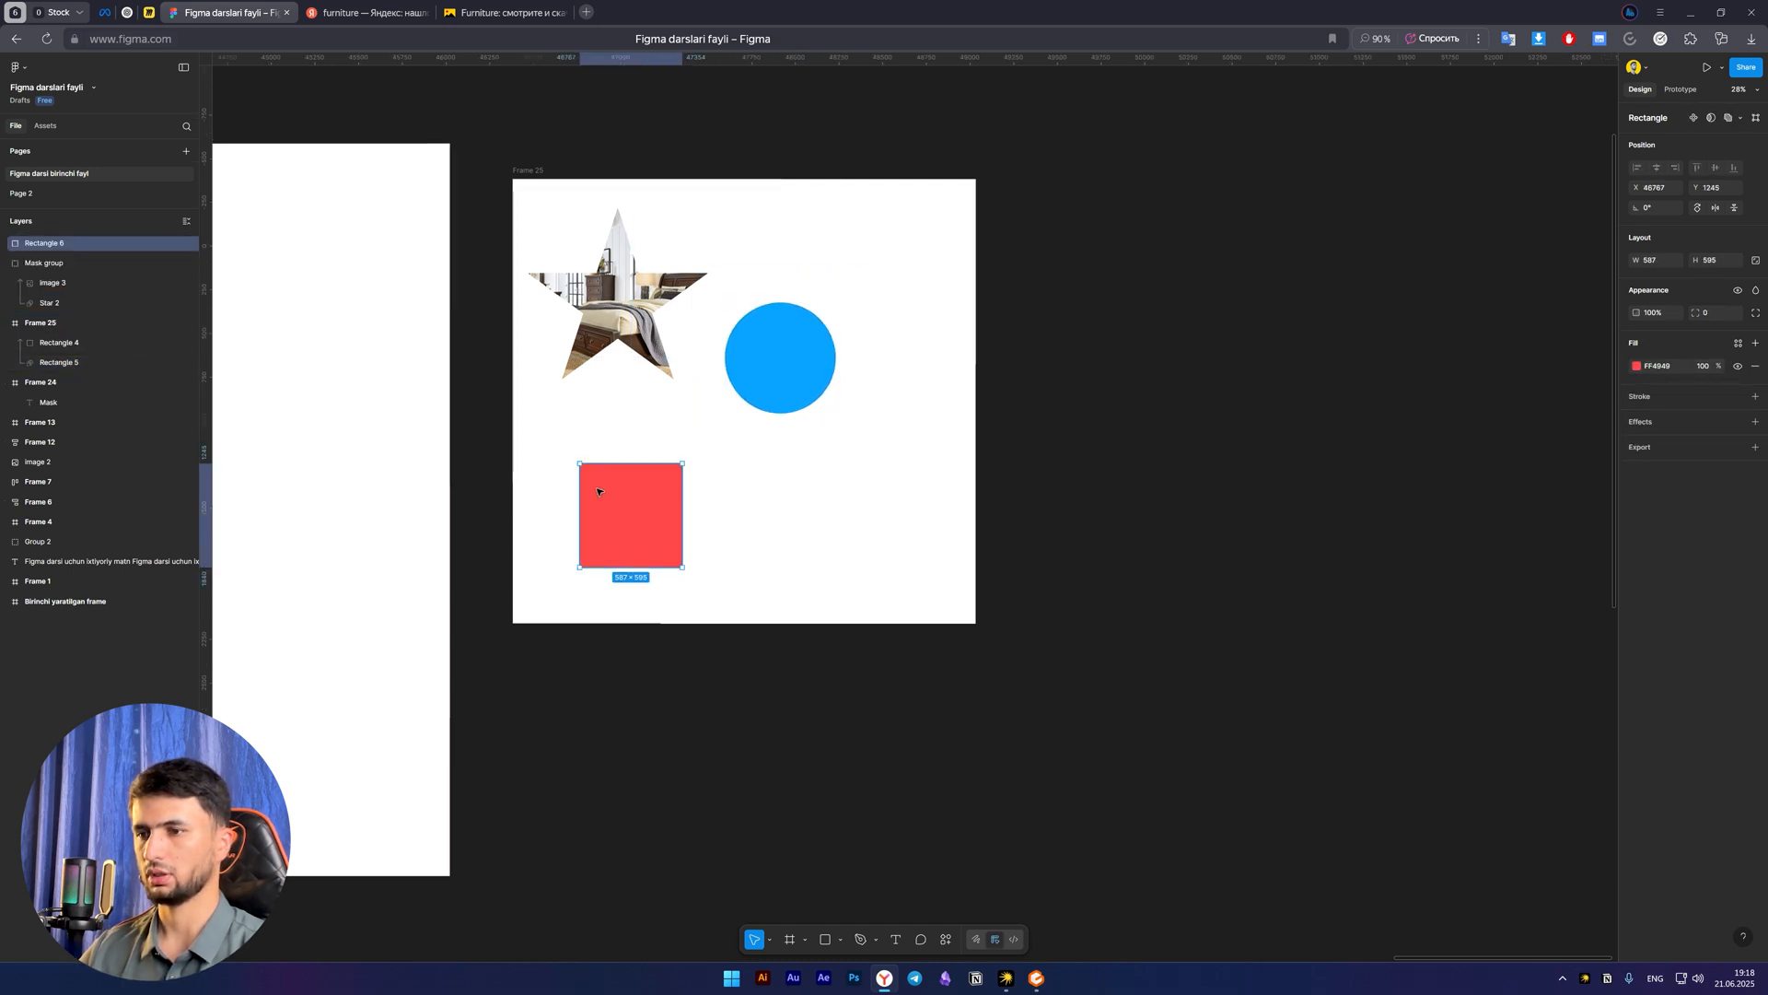
pyautogui.moveTo(601, 515); pyautogui.dragTo(584, 522)
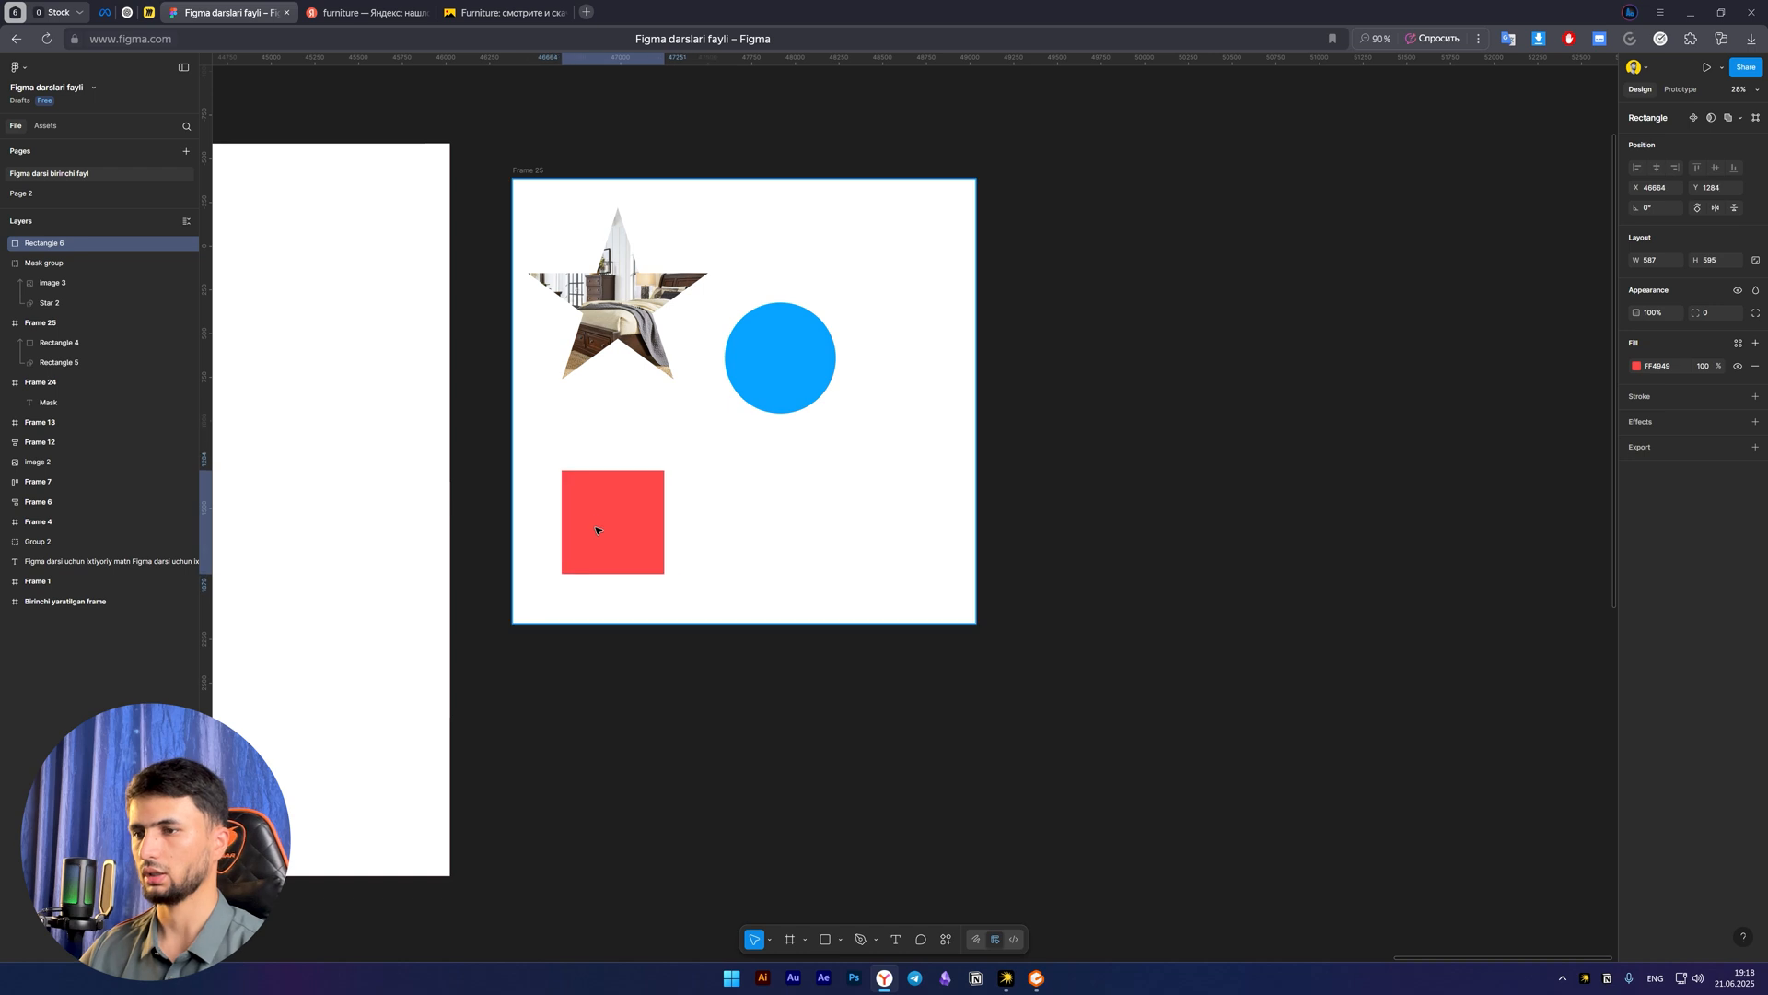
# Place the red rectangle on the canvas beside the white frame at about 879 × 891 and duplicate it diagonally below
pyautogui.moveTo(661, 572); pyautogui.dragTo(732, 562)
pyautogui.press('space')
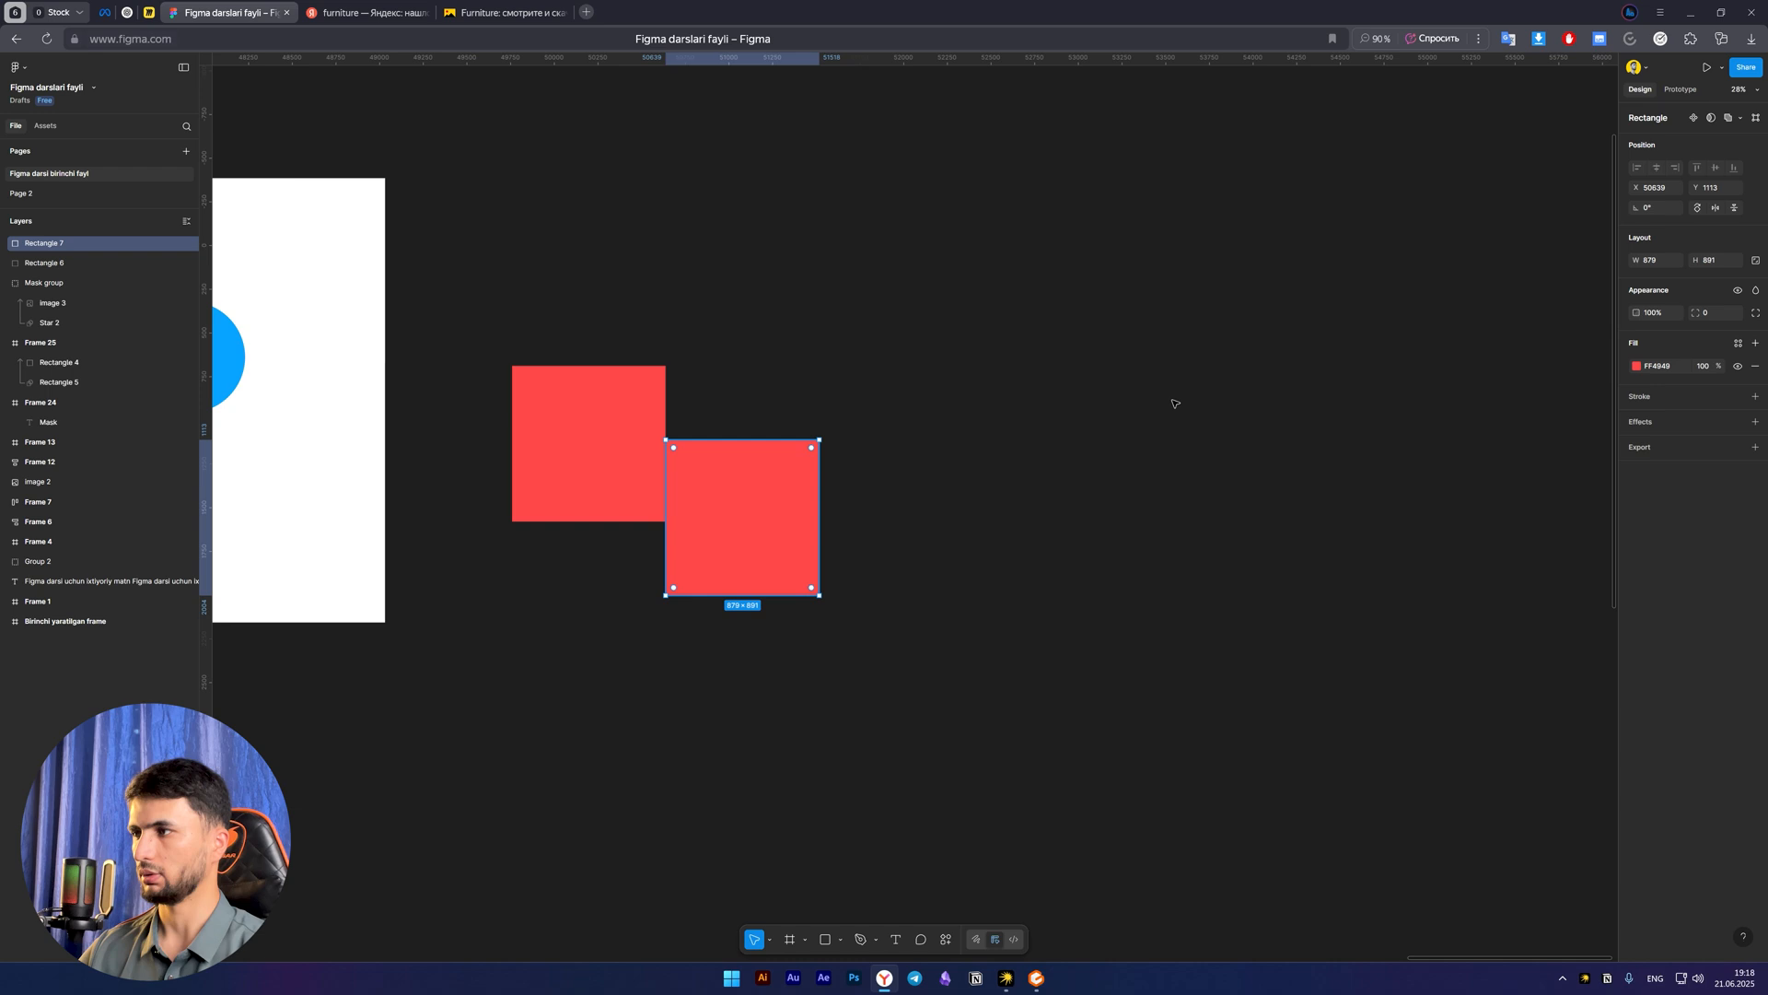
# Change the duplicated rectangle's fill to dark blue 003F7A
pyautogui.click(1637, 367)
pyautogui.moveTo(1575, 443); pyautogui.dragTo(1612, 488)
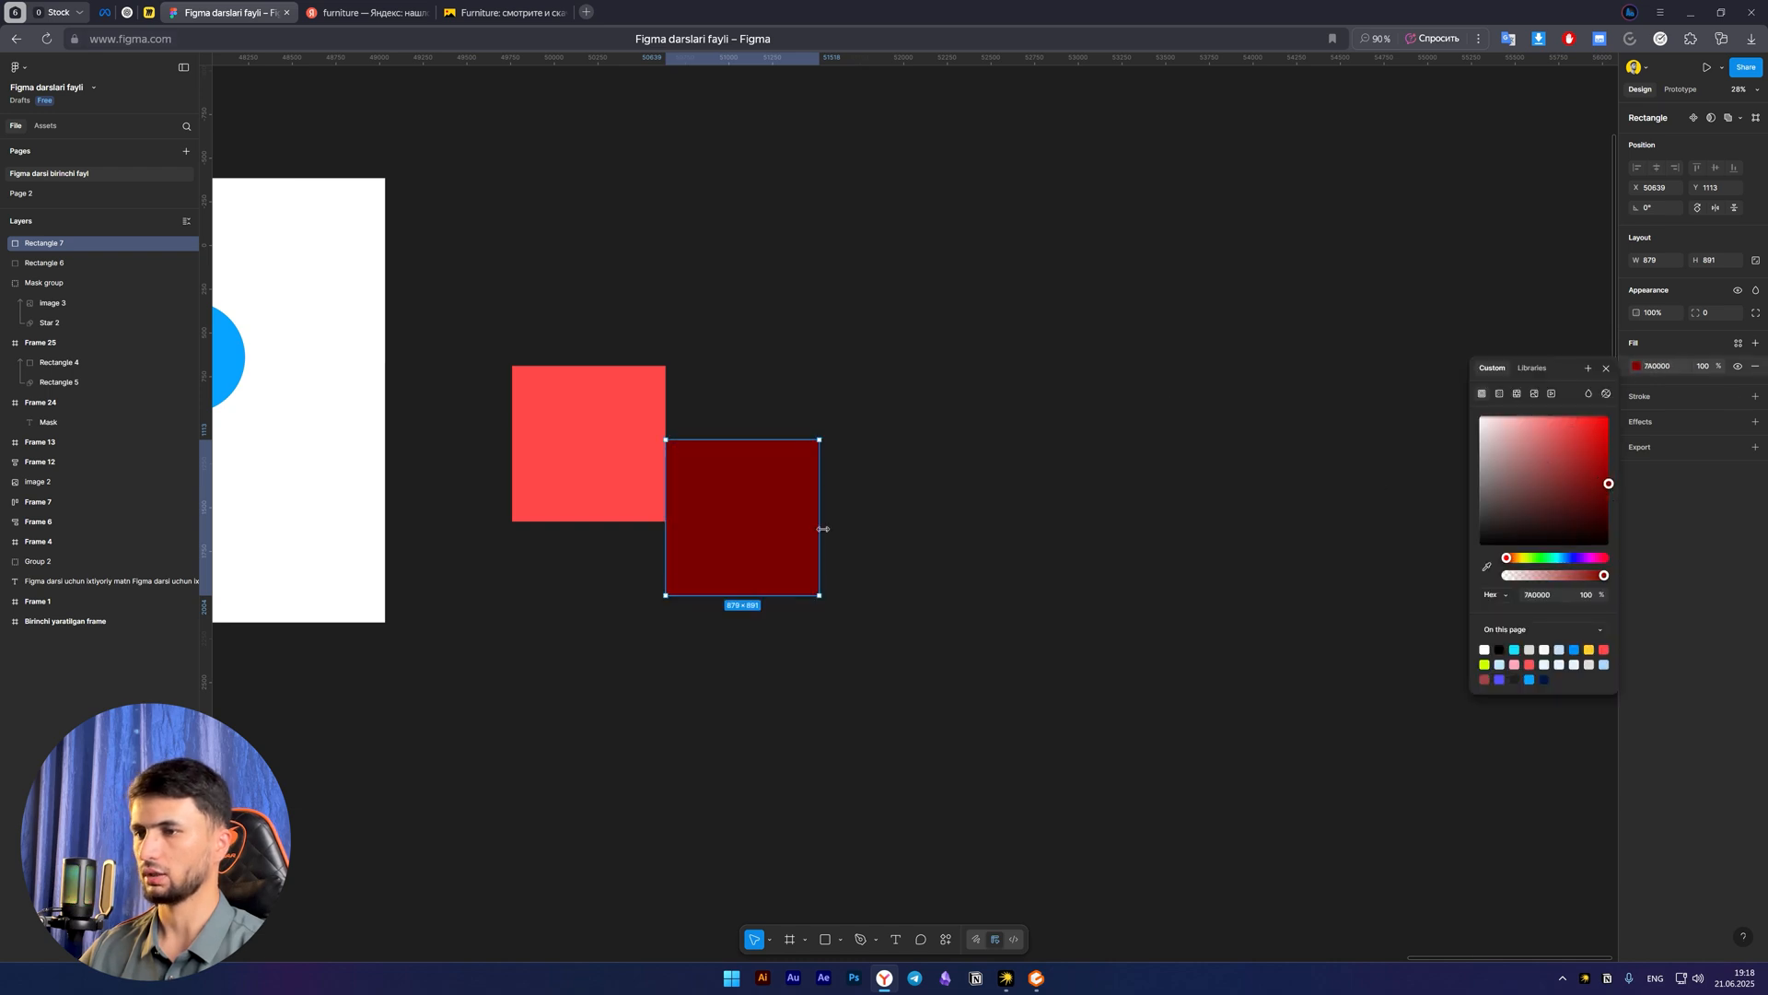
pyautogui.click(1573, 415)
pyautogui.click(764, 548)
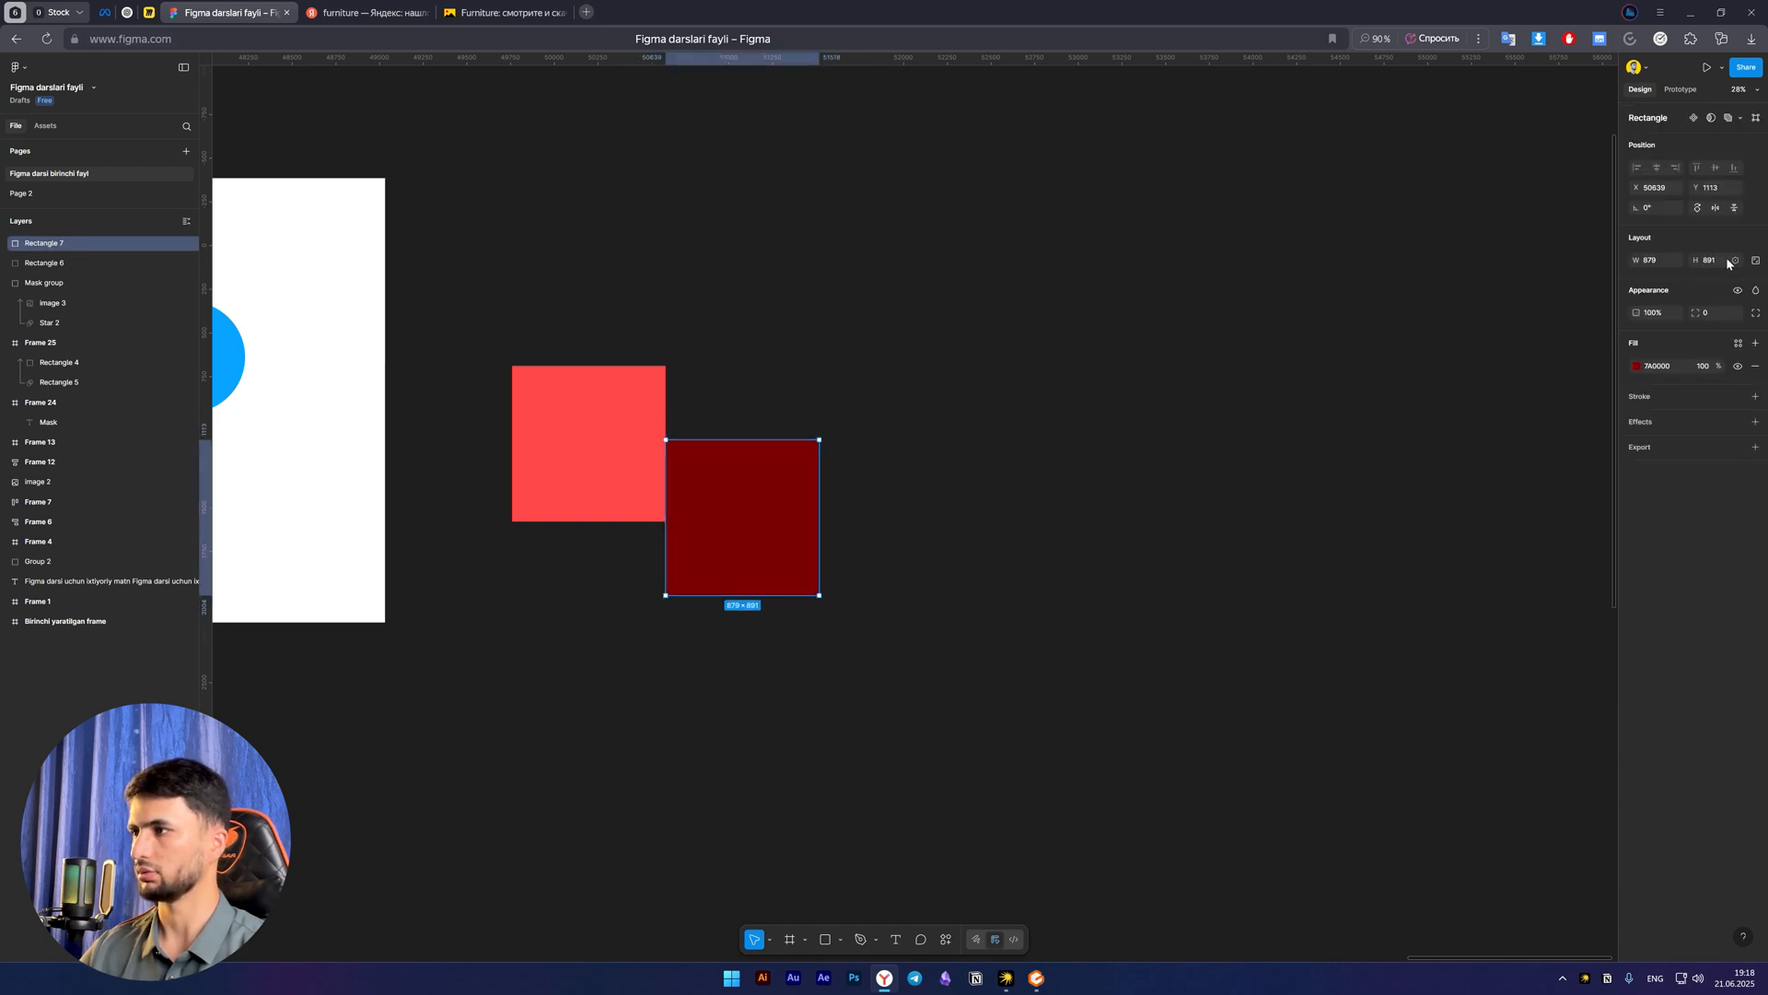
pyautogui.click(1635, 366)
pyautogui.moveTo(1563, 558)
pyautogui.mouseDown()
pyautogui.moveTo(1537, 560)
pyautogui.moveTo(1566, 558)
pyautogui.mouseUp()
# Overlap the red rectangle with the blue one's upper-left corner and mask the blue rectangle with it
pyautogui.click(524, 437)
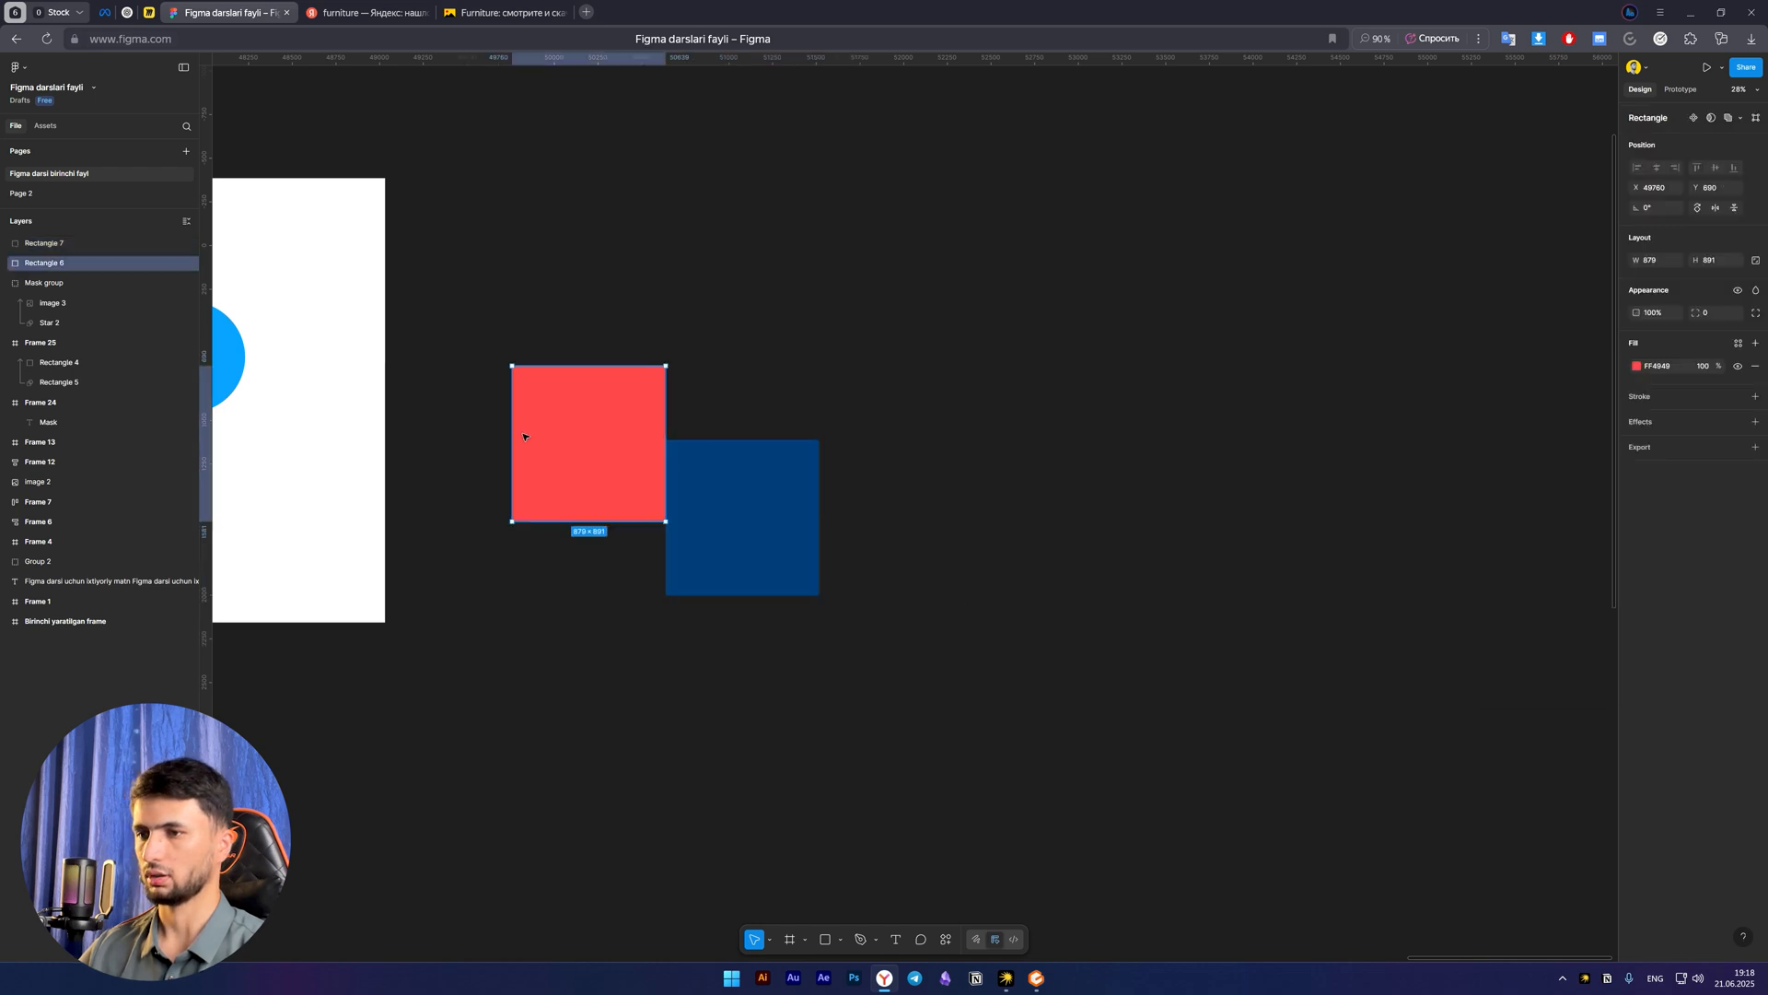
pyautogui.moveTo(524, 436); pyautogui.dragTo(583, 450)
pyautogui.keyDown('shift'); pyautogui.click(755, 511); pyautogui.keyUp('shift')
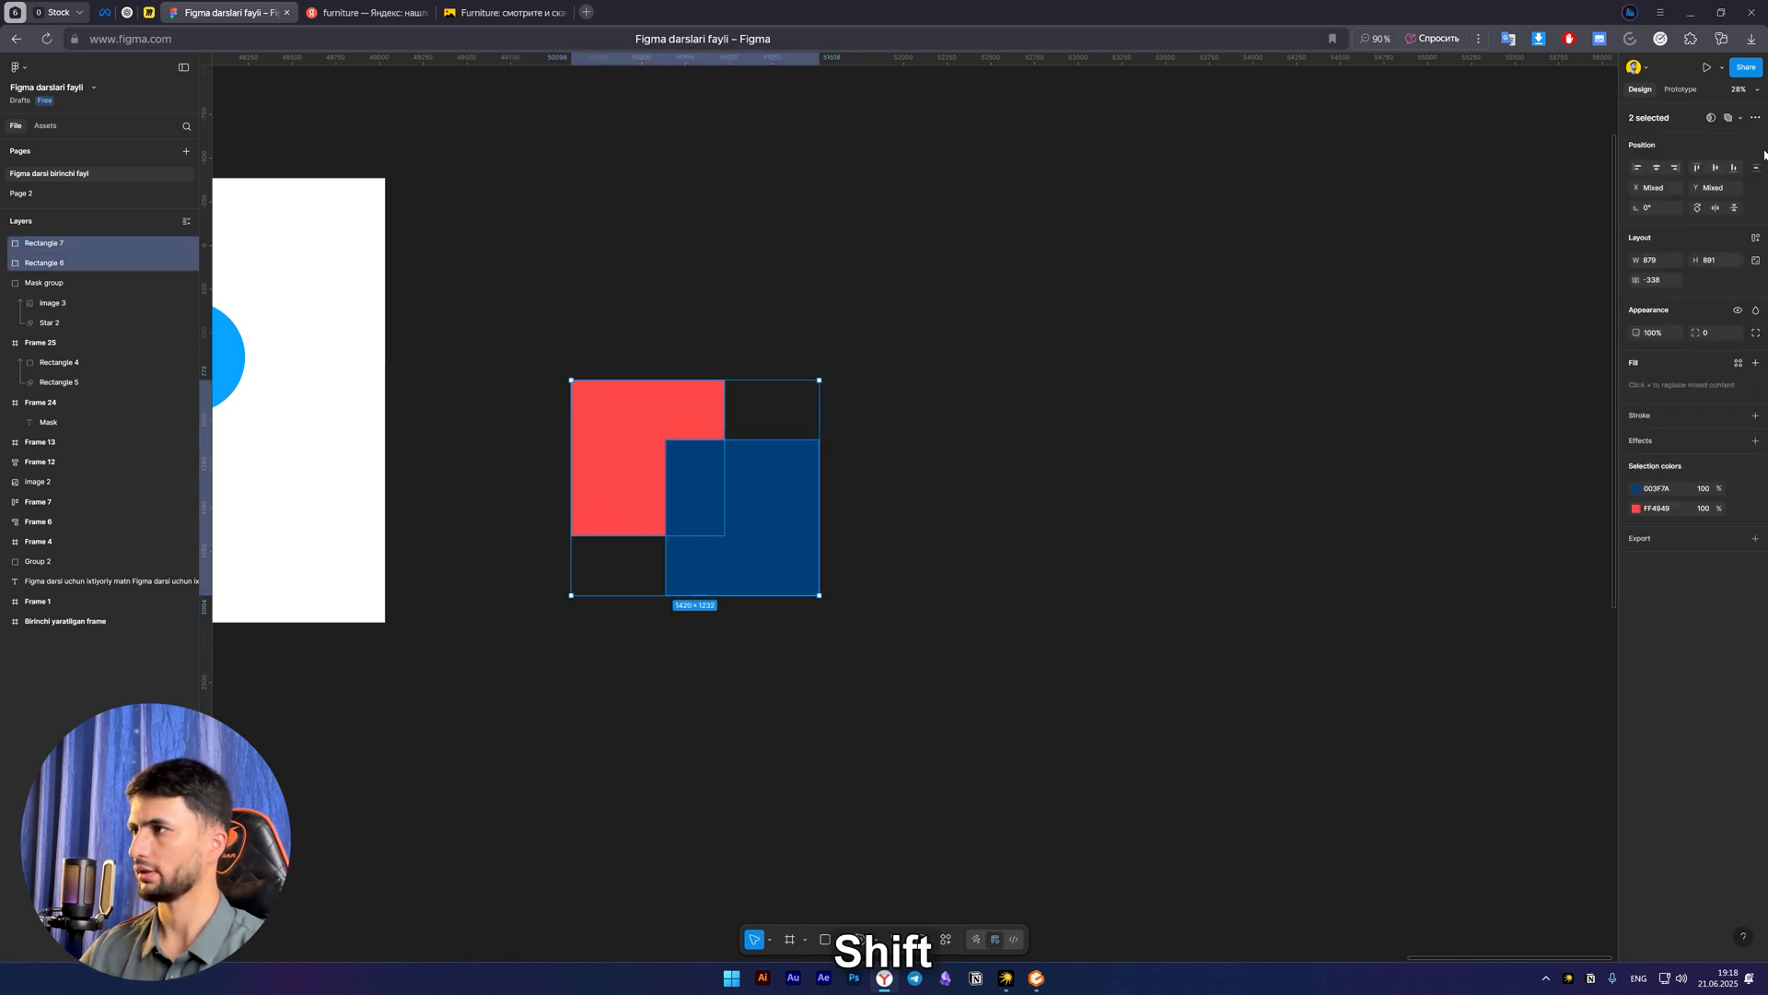
pyautogui.click(1710, 117)
pyautogui.click(998, 565)
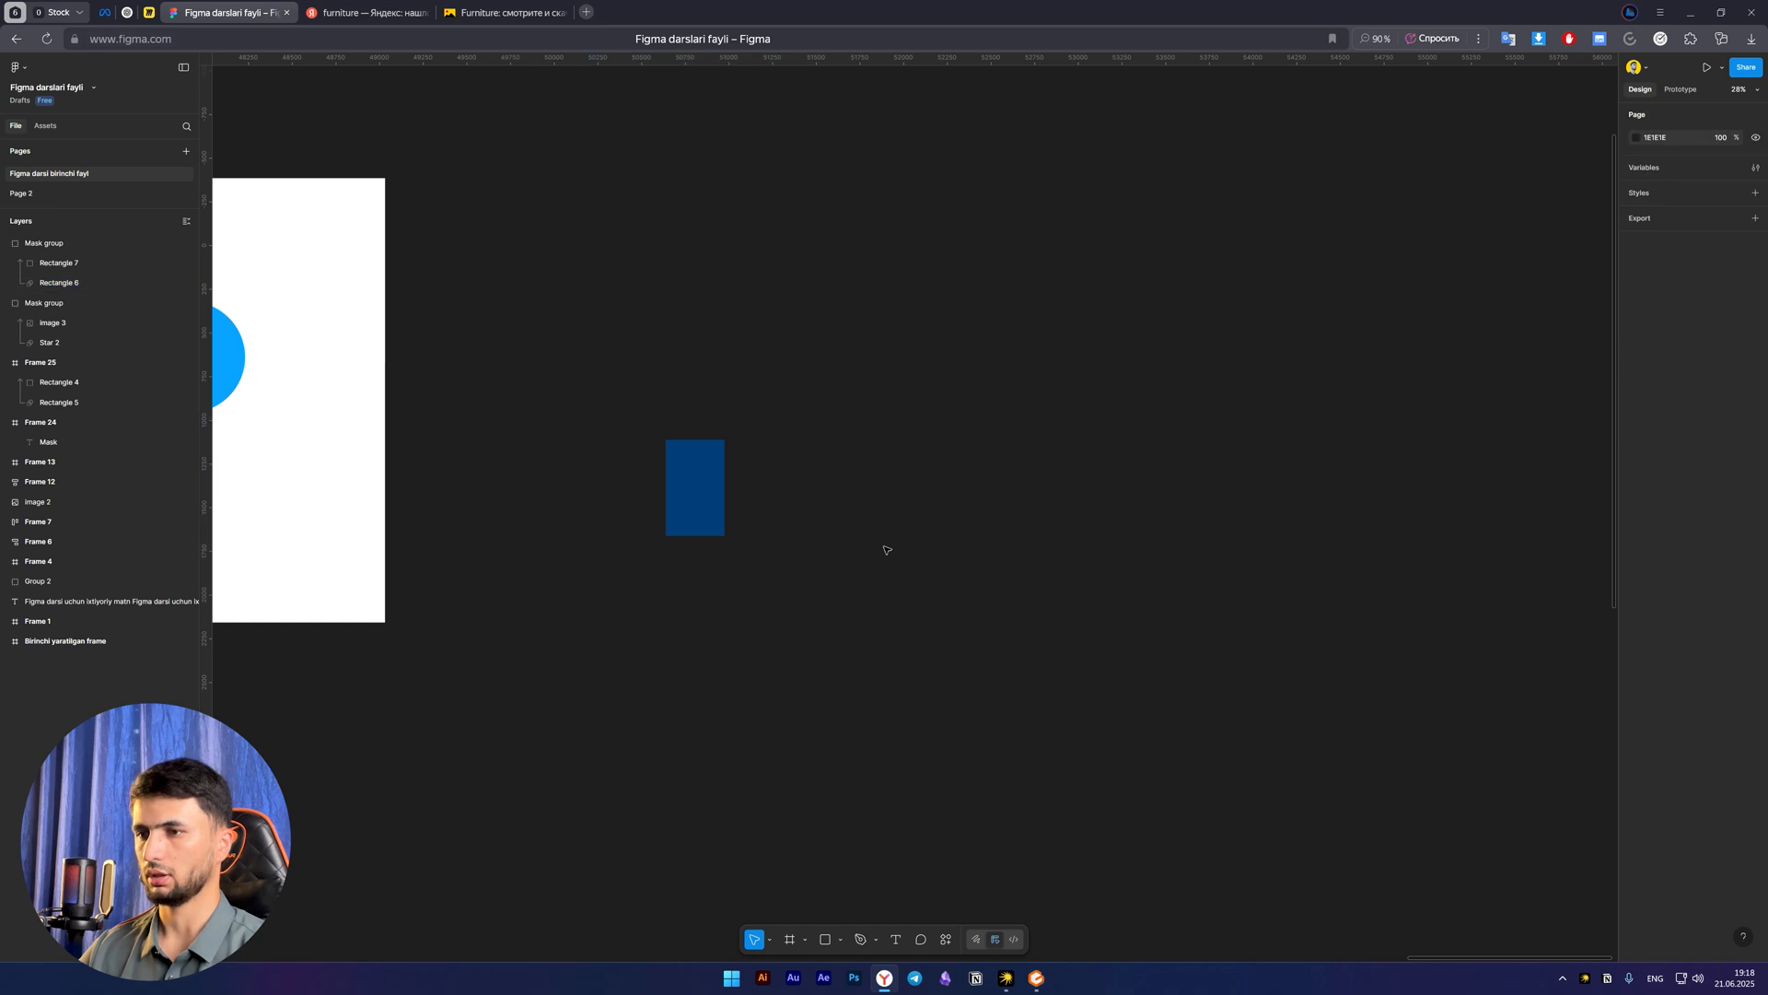
# Round the corners of the mask layer Rectangle 6 to a radius of 300
pyautogui.click(643, 481)
pyautogui.click(844, 632)
pyautogui.moveTo(723, 601); pyautogui.dragTo(841, 620)
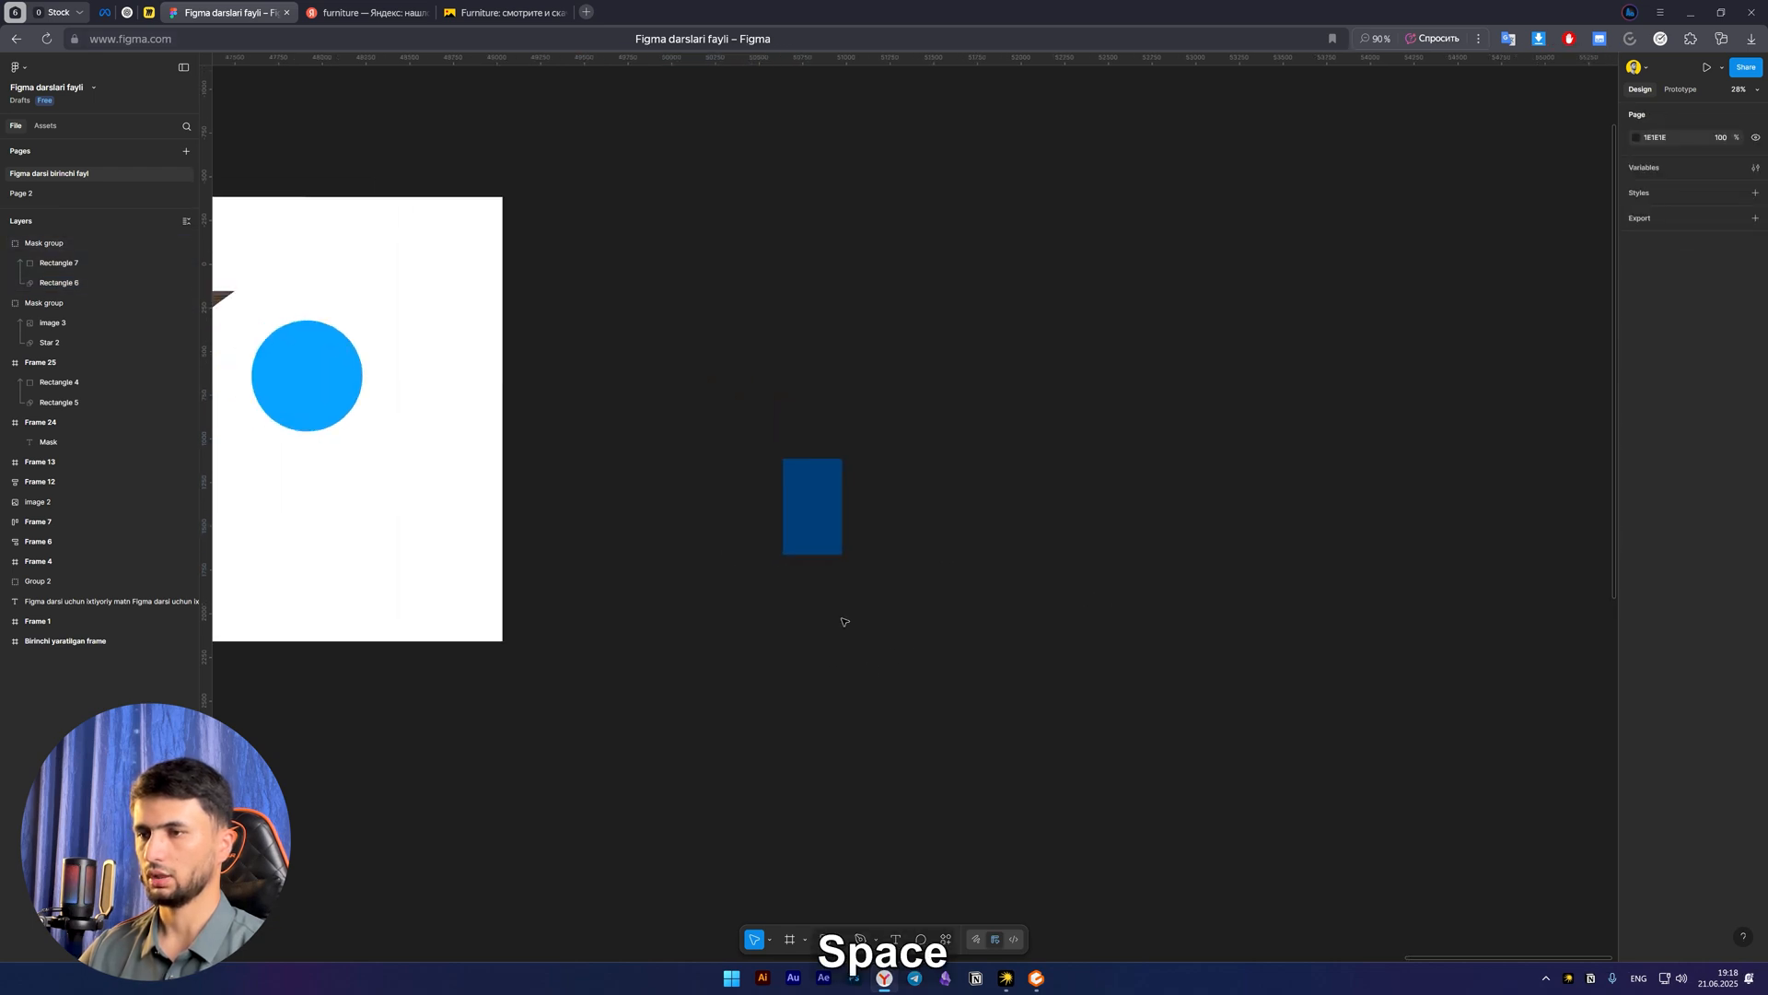
pyautogui.click(758, 478)
pyautogui.click(40, 265)
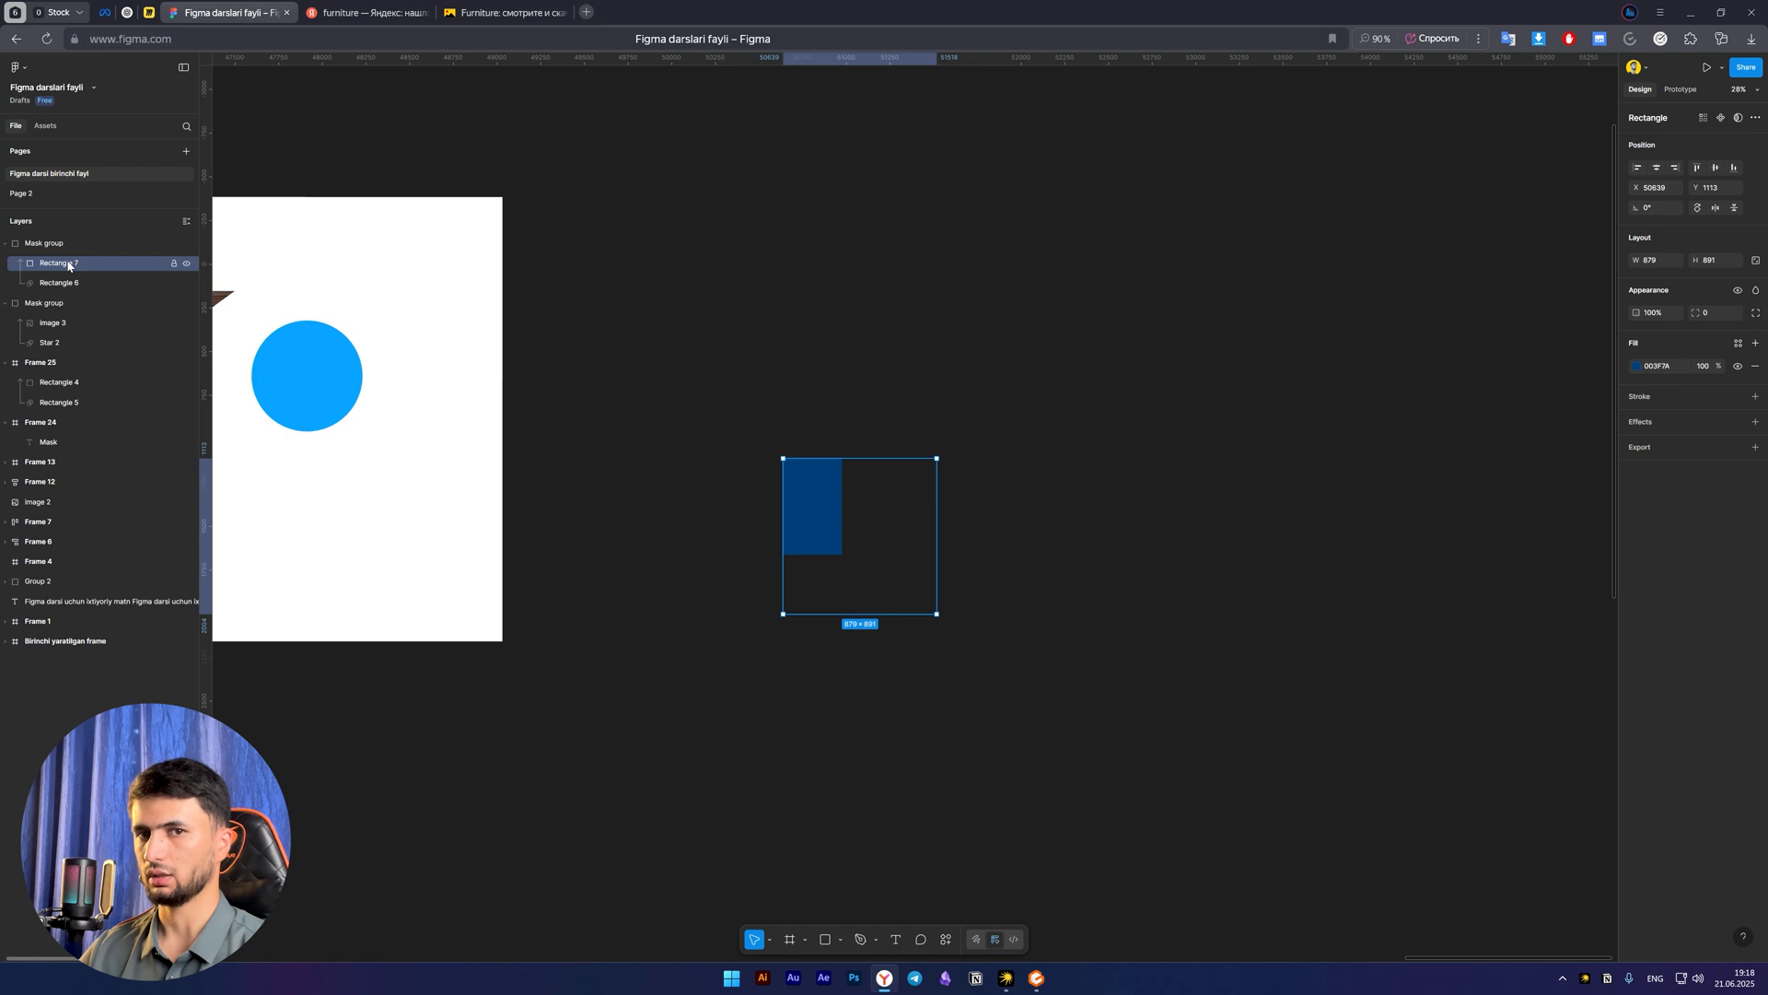
pyautogui.click(81, 285)
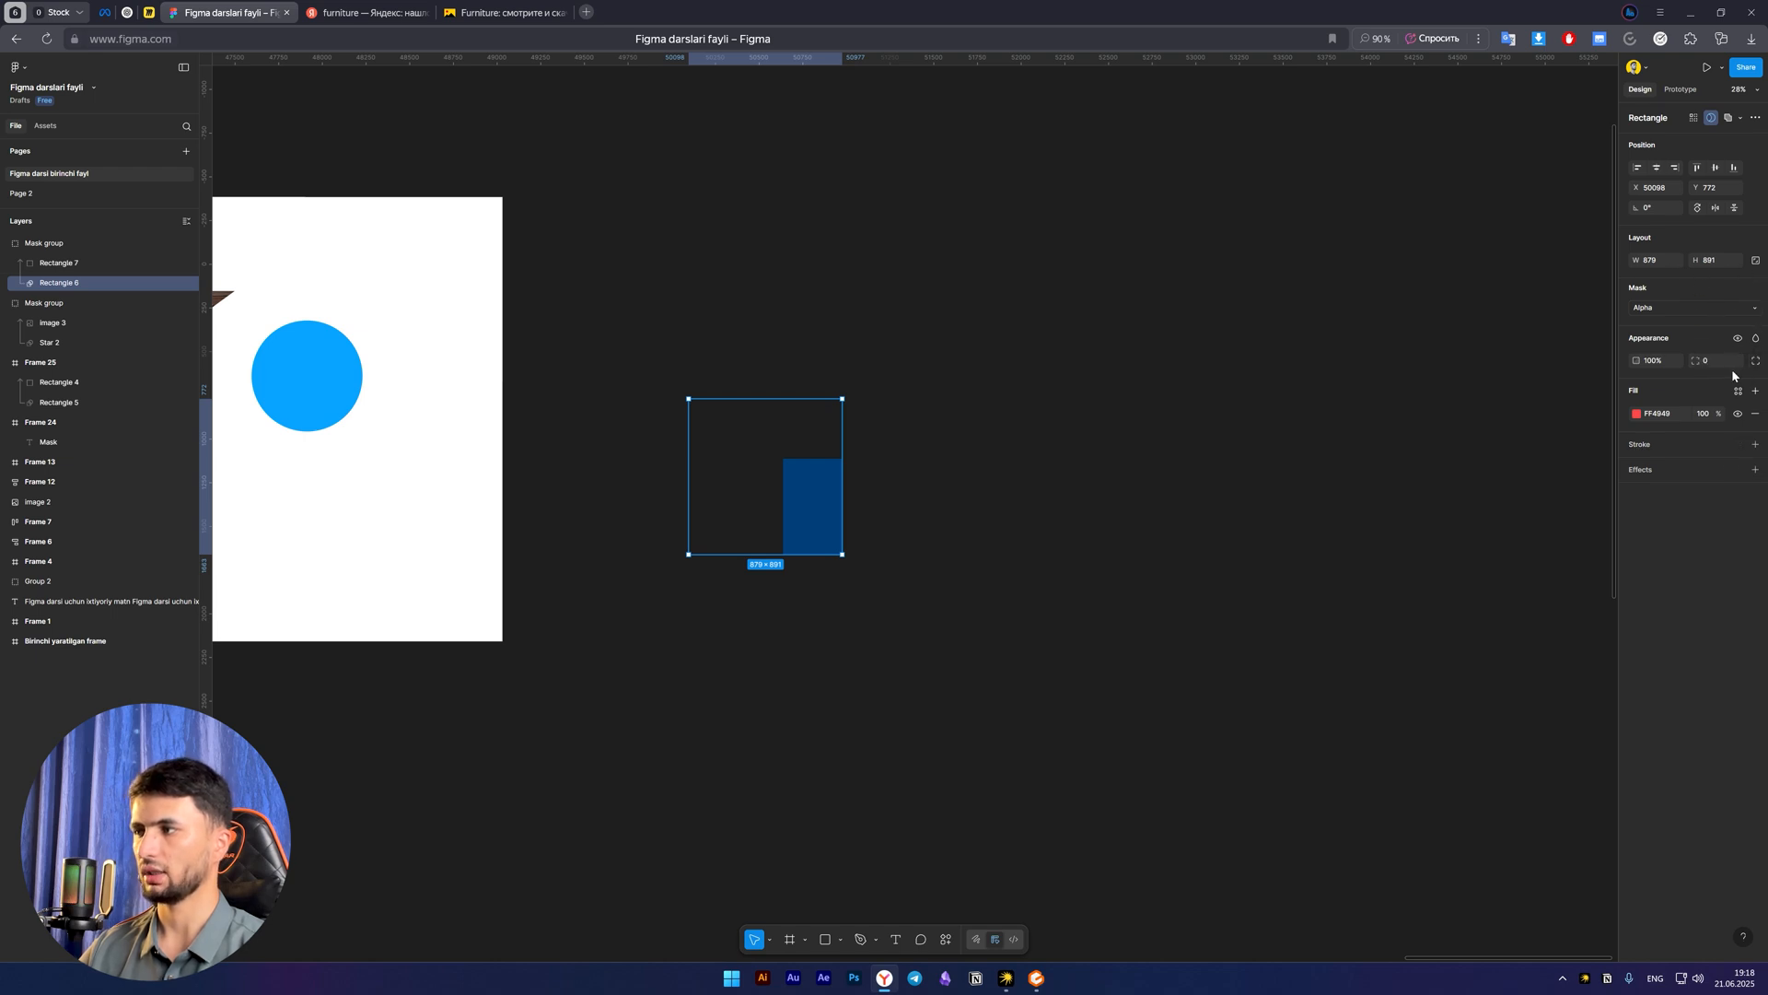
pyautogui.moveTo(1695, 360); pyautogui.dragTo(1397, 380)
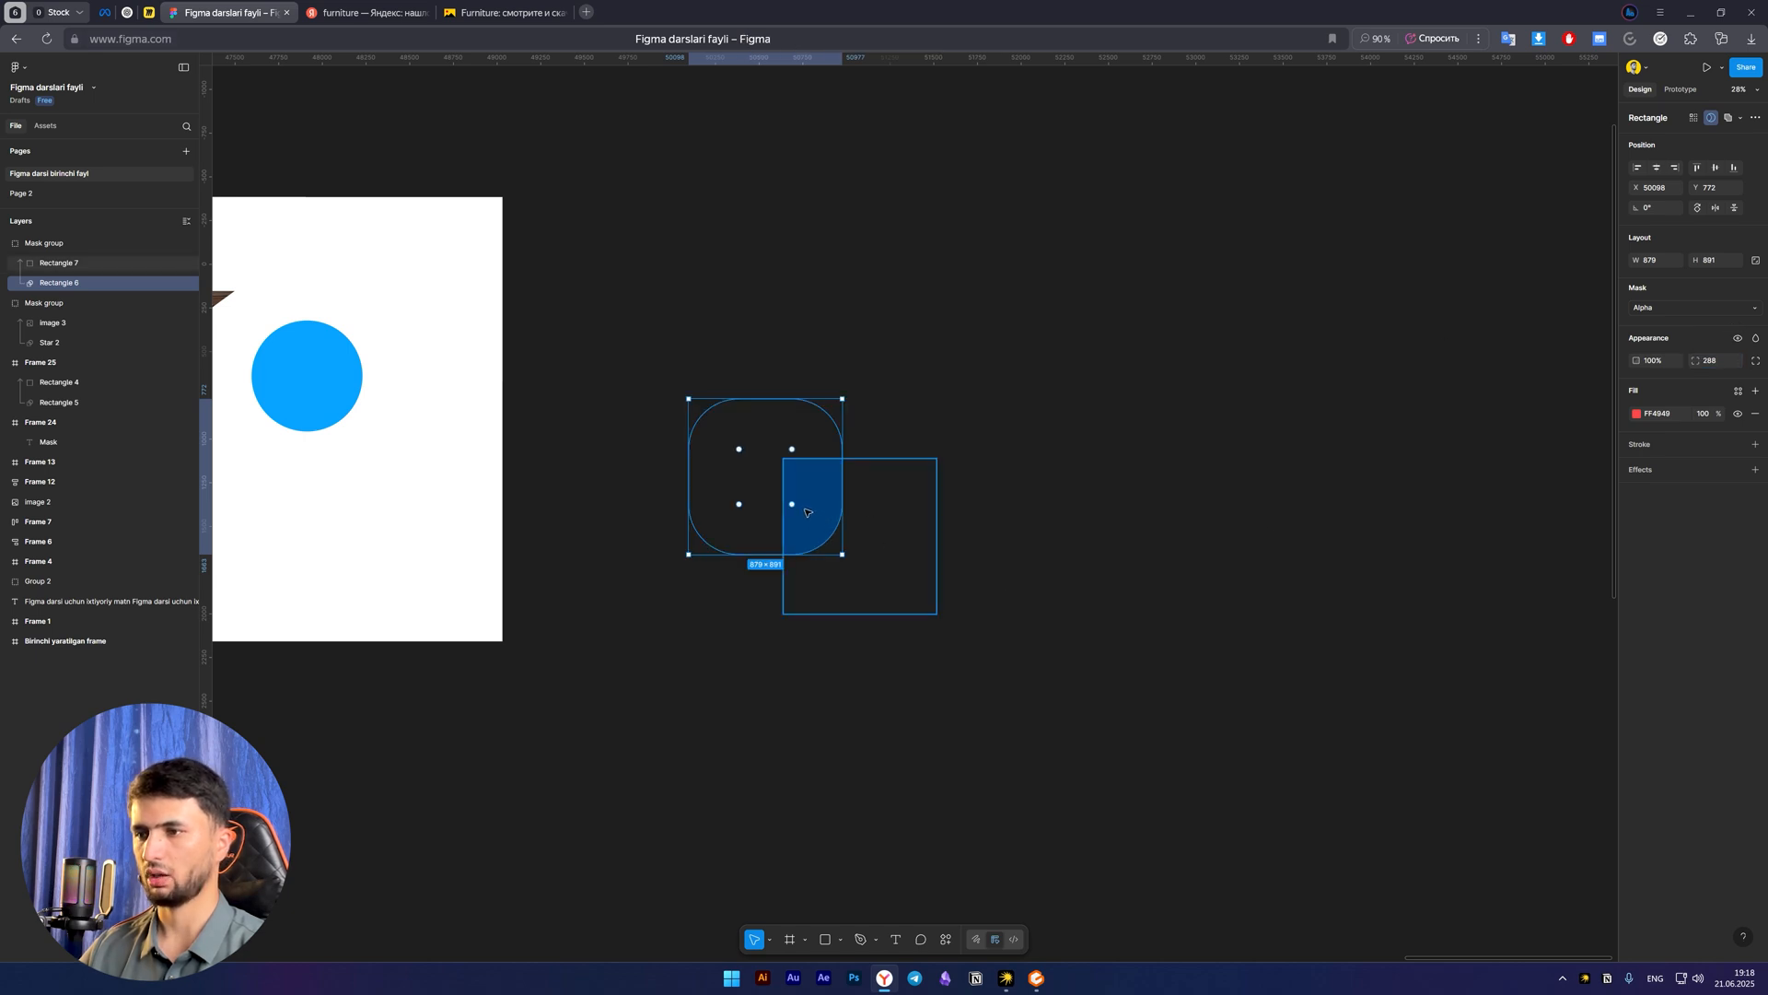
pyautogui.moveTo(794, 506)
pyautogui.mouseDown()
pyautogui.moveTo(762, 475)
pyautogui.moveTo(789, 502)
pyautogui.mouseUp()
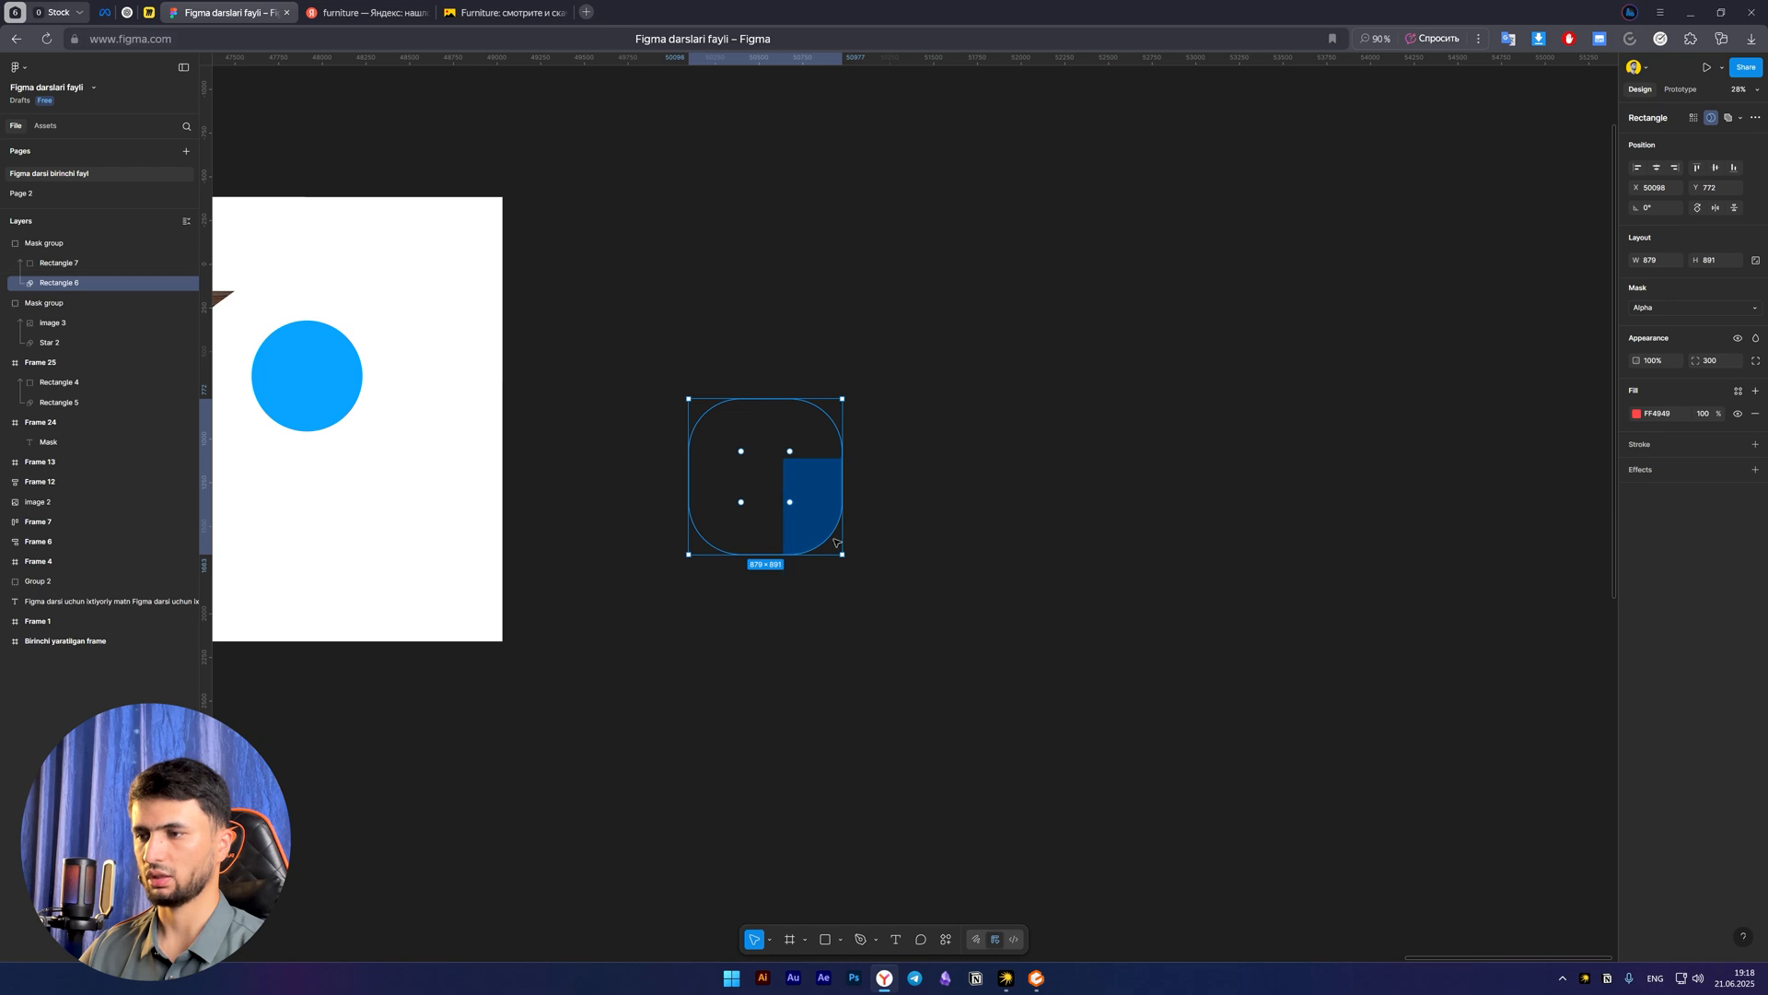
pyautogui.click(784, 706)
# Add a drop shadow effect to the blue rectangle's mask group
pyautogui.click(810, 512)
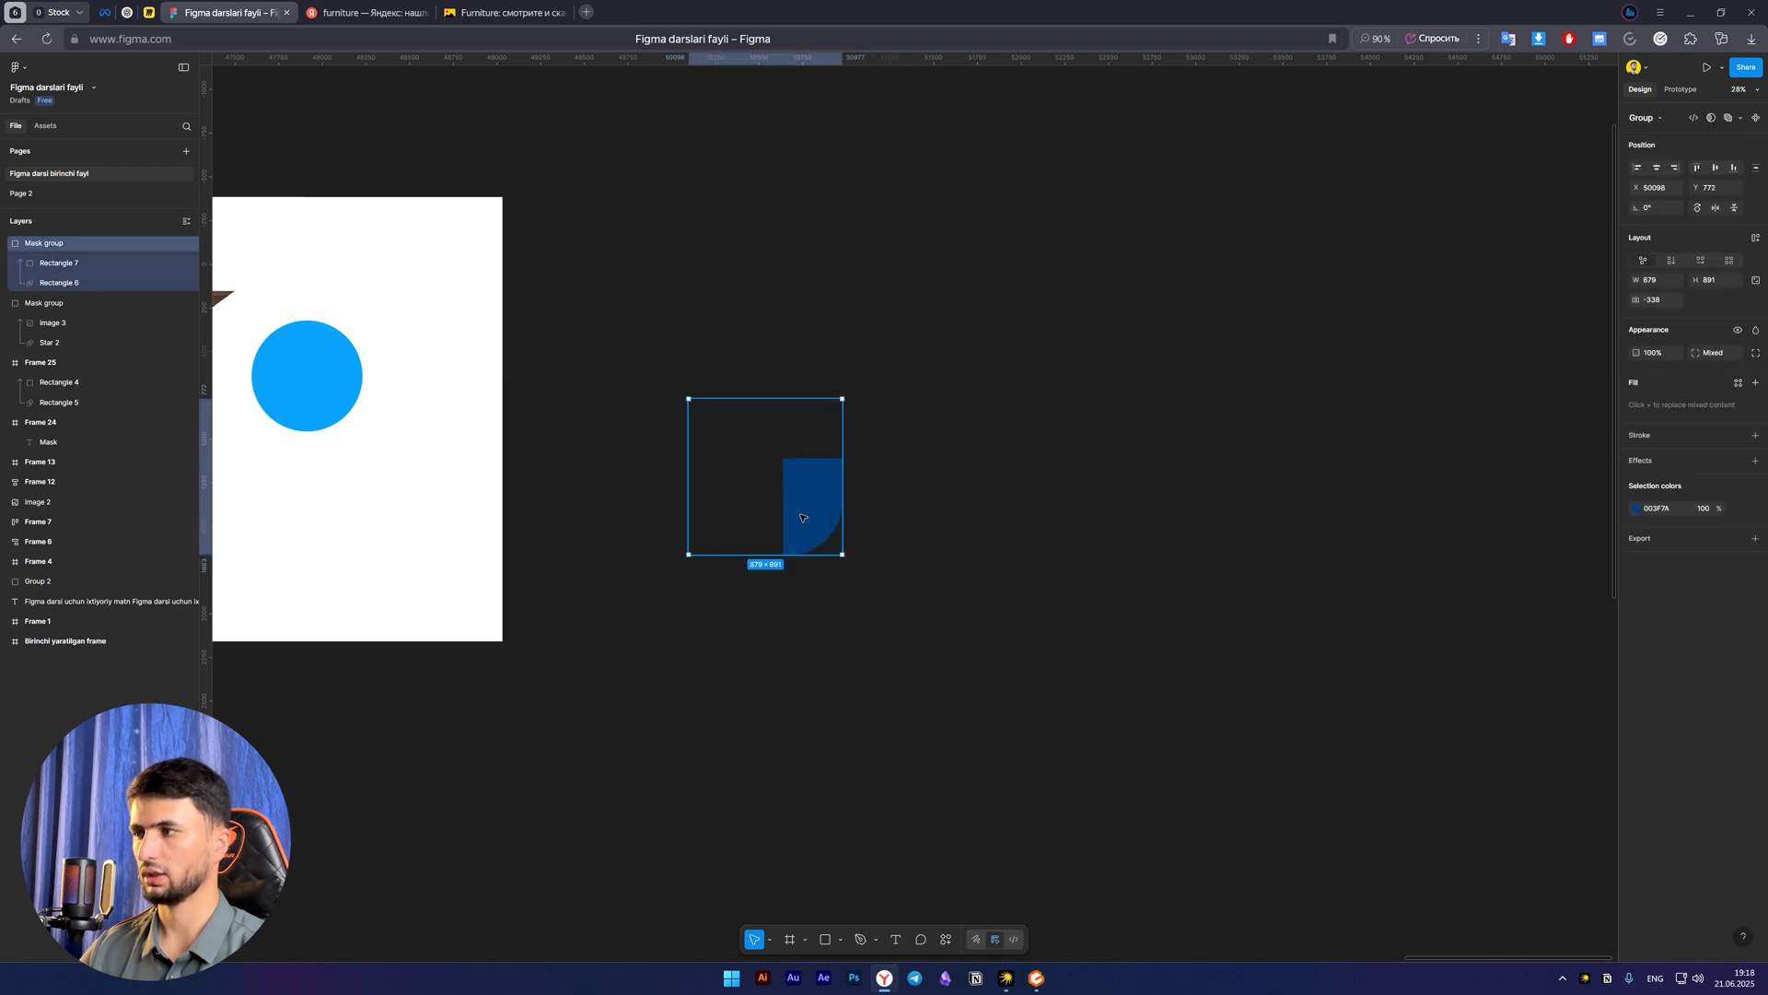
pyautogui.click(1754, 460)
pyautogui.click(1637, 485)
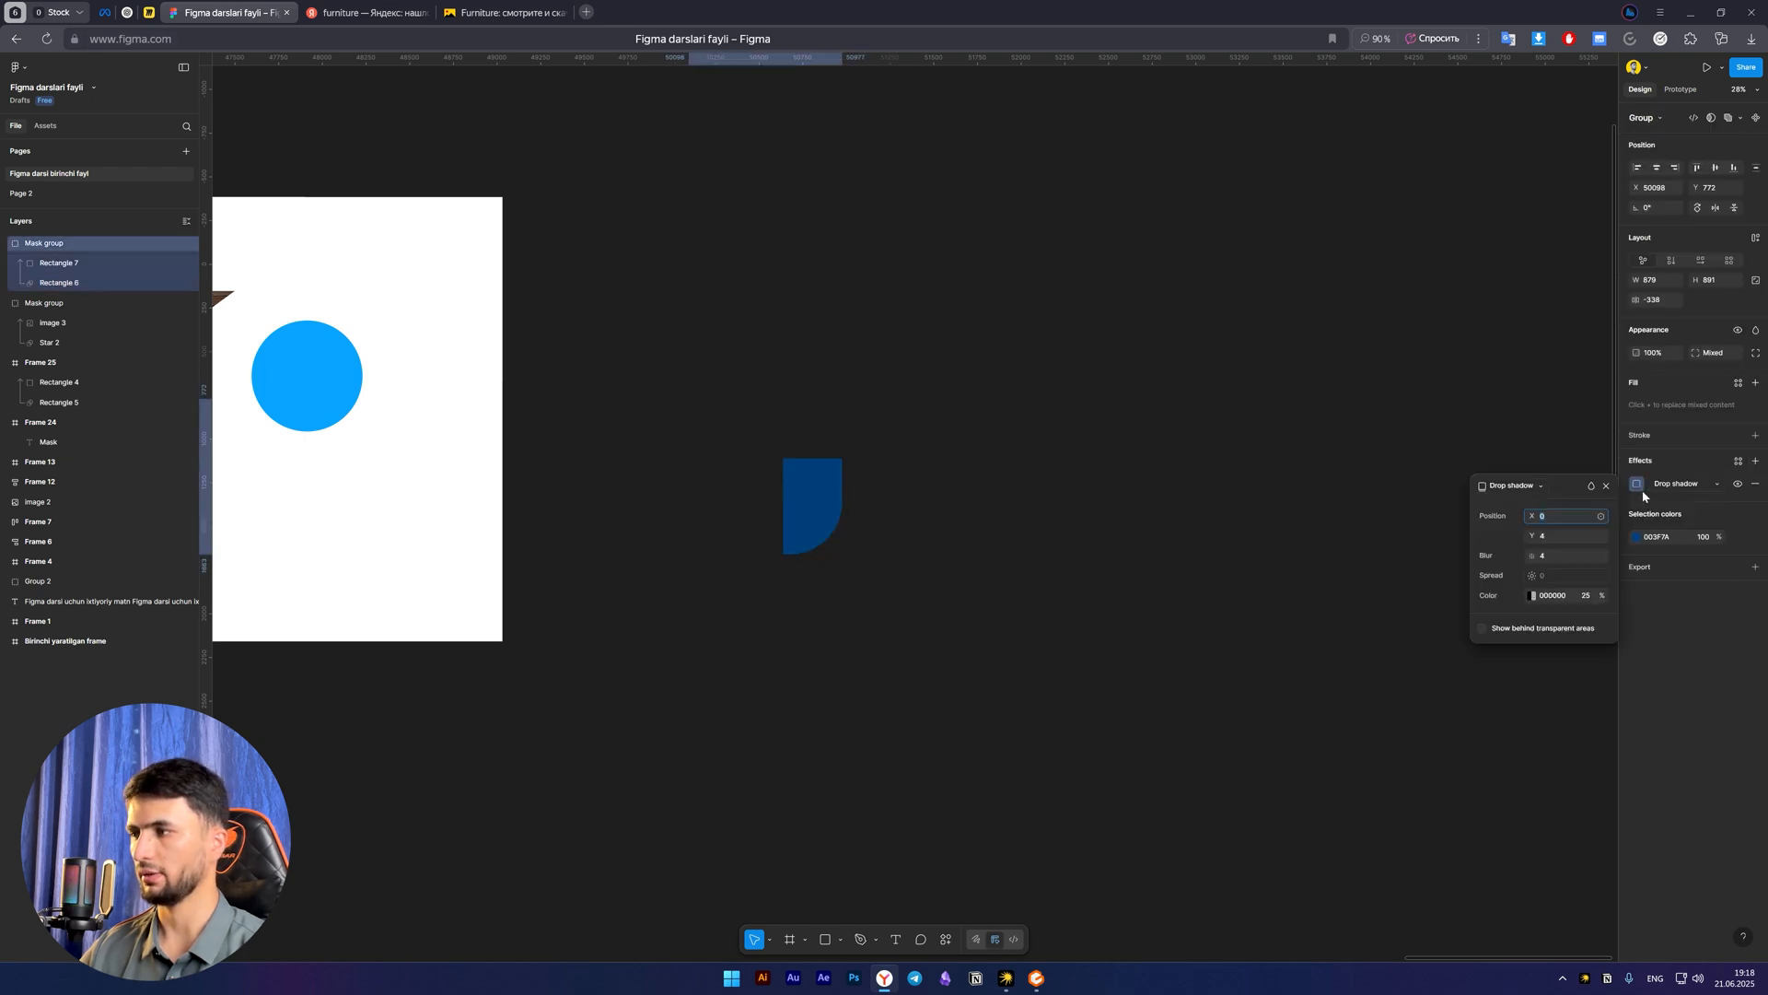
pyautogui.click(887, 661)
# Try moving the blue mask group into the white frame and undo the move
pyautogui.moveTo(813, 531); pyautogui.dragTo(379, 559)
pyautogui.press('space')
pyautogui.moveTo(667, 562); pyautogui.dragTo(1013, 562)
pyautogui.hotkey('ctrl', 'z')
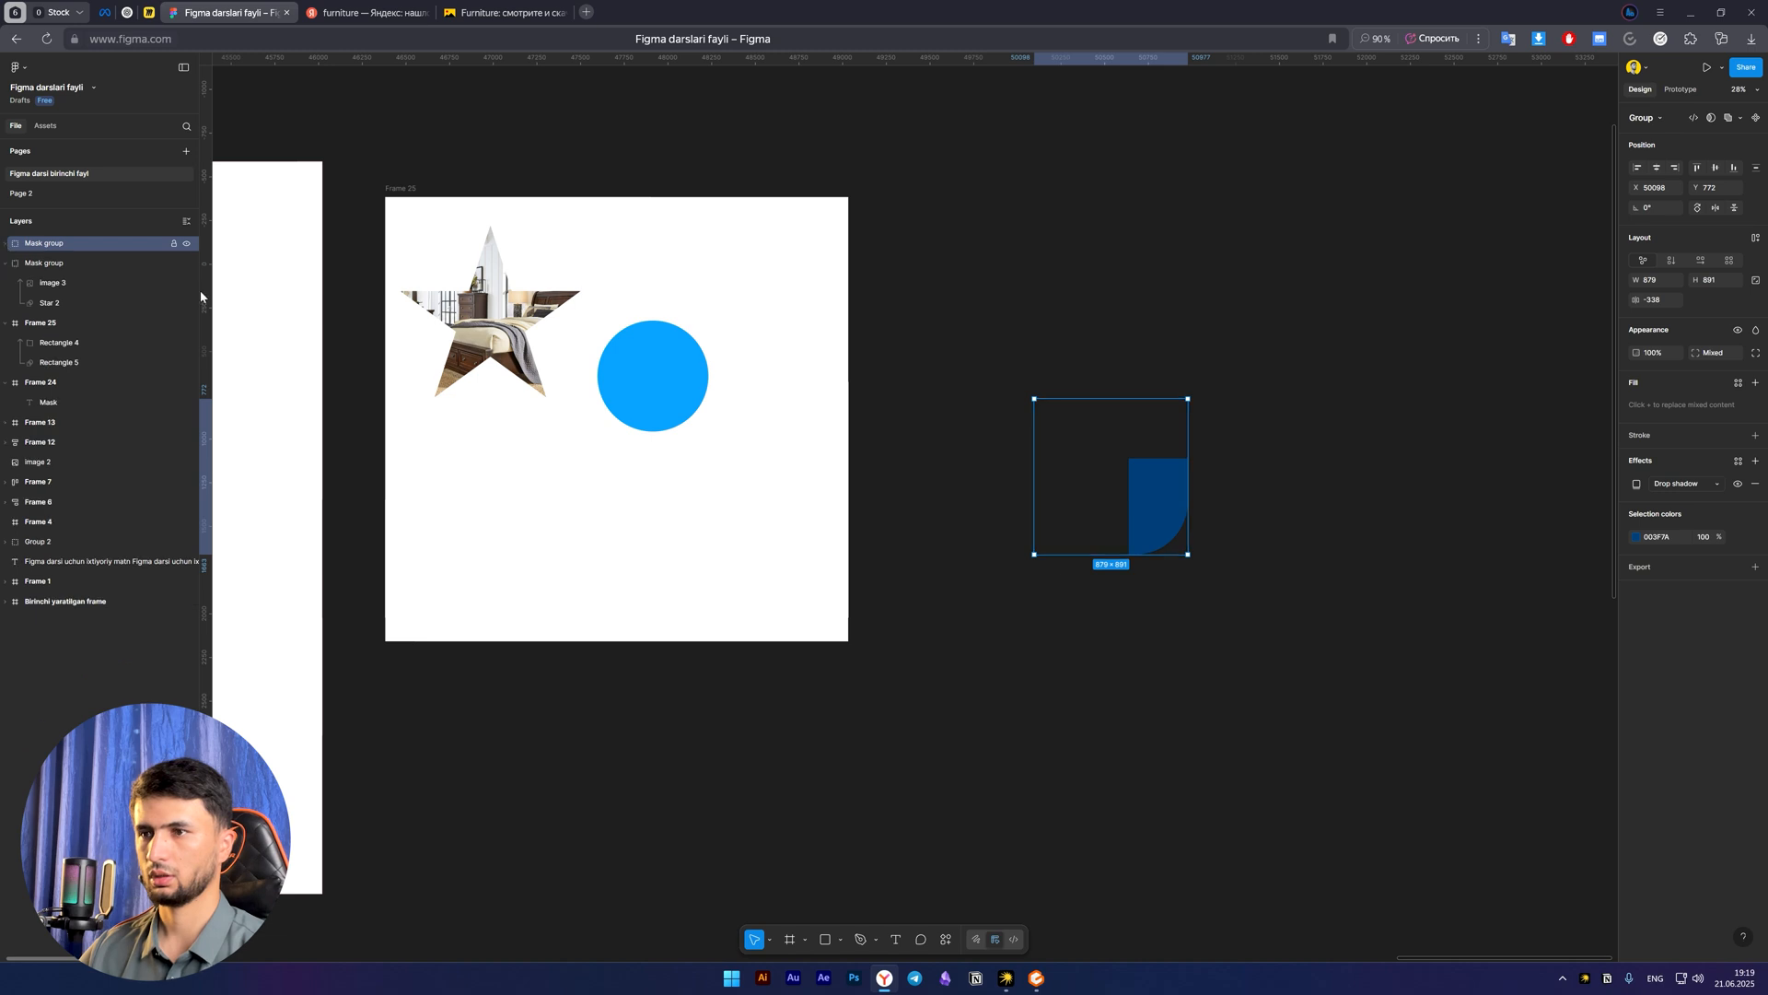
# Move the blue mask group into the white Frame 25 and delete the circle-masked square's layers, Rectangle 4 and Rectangle 5
pyautogui.moveTo(1145, 517); pyautogui.dragTo(528, 624)
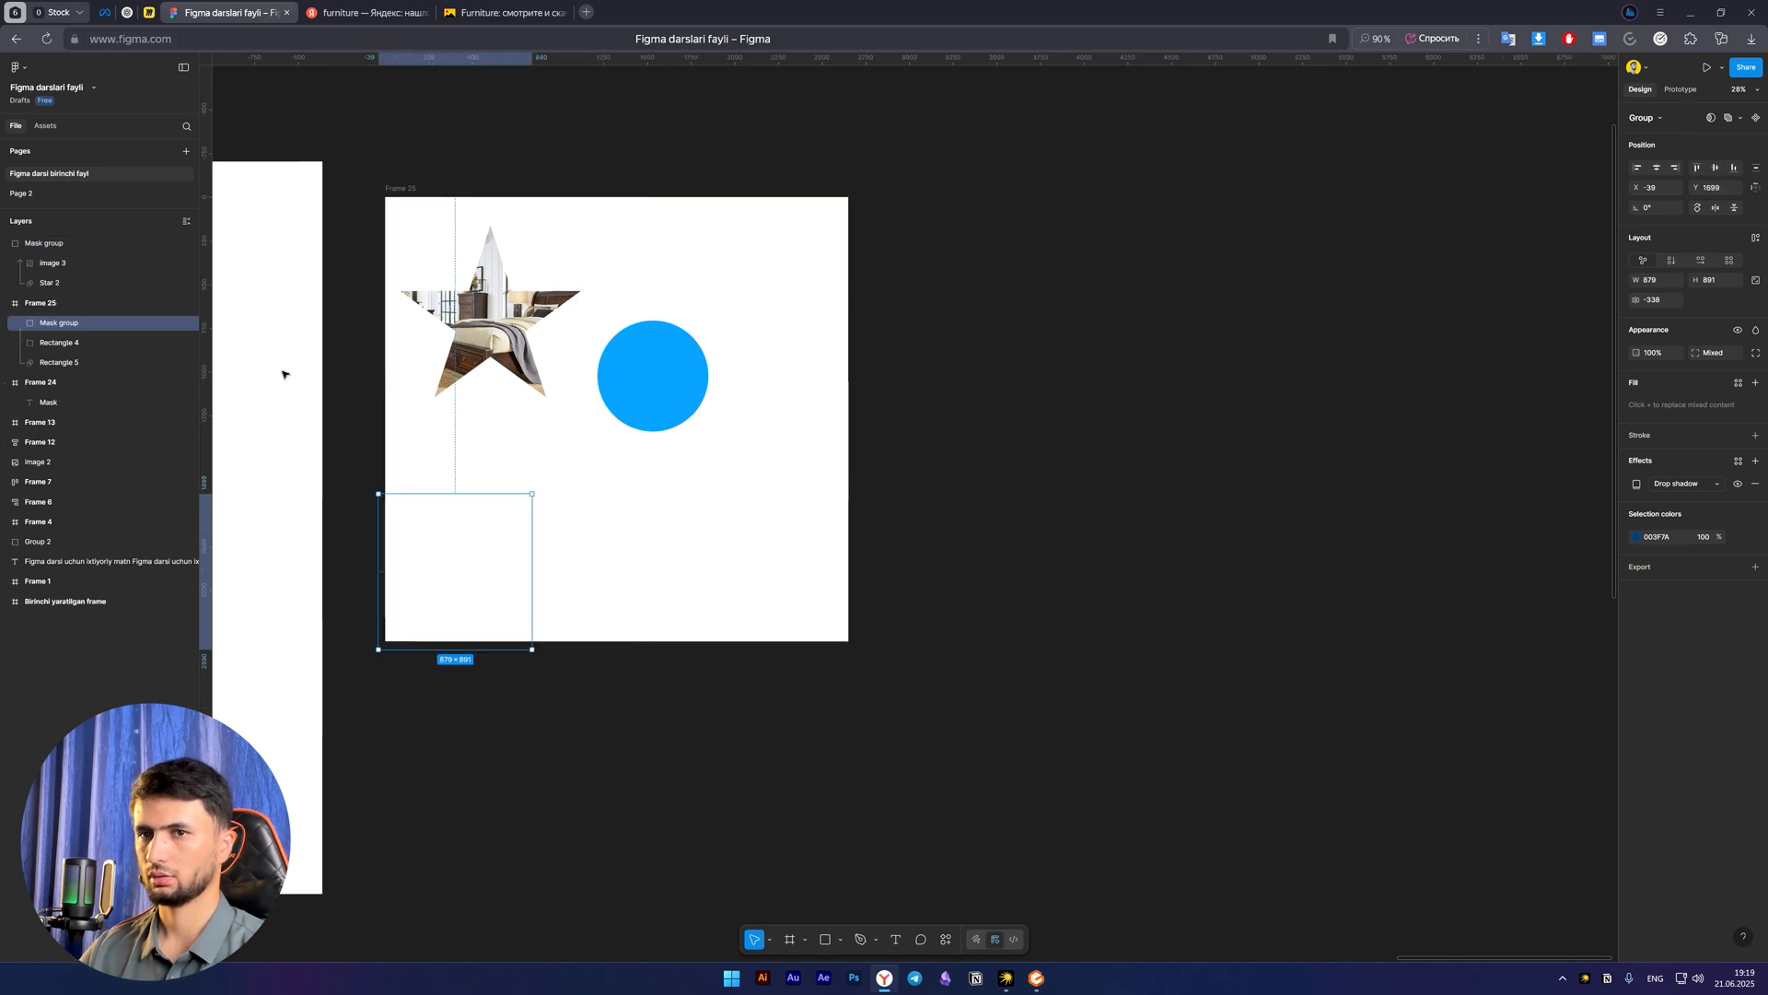
pyautogui.click(58, 343)
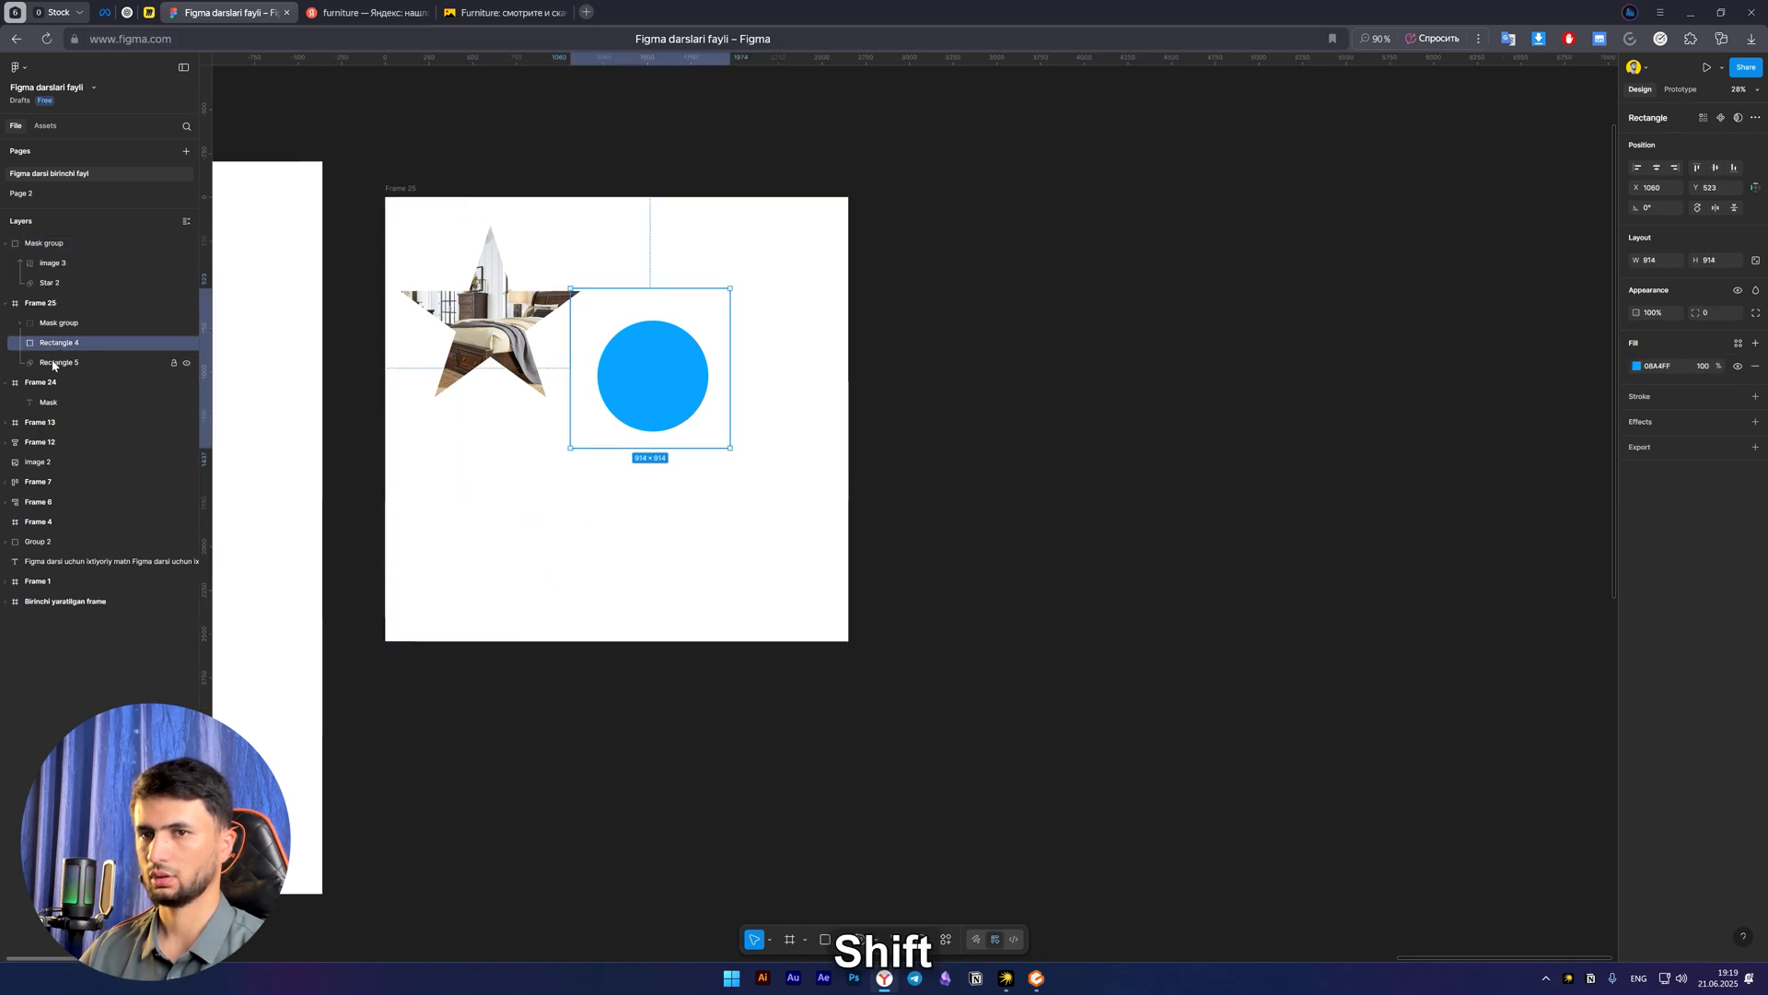
pyautogui.keyDown('shift'); pyautogui.click(56, 363); pyautogui.keyUp('shift')
pyautogui.press('Delete')
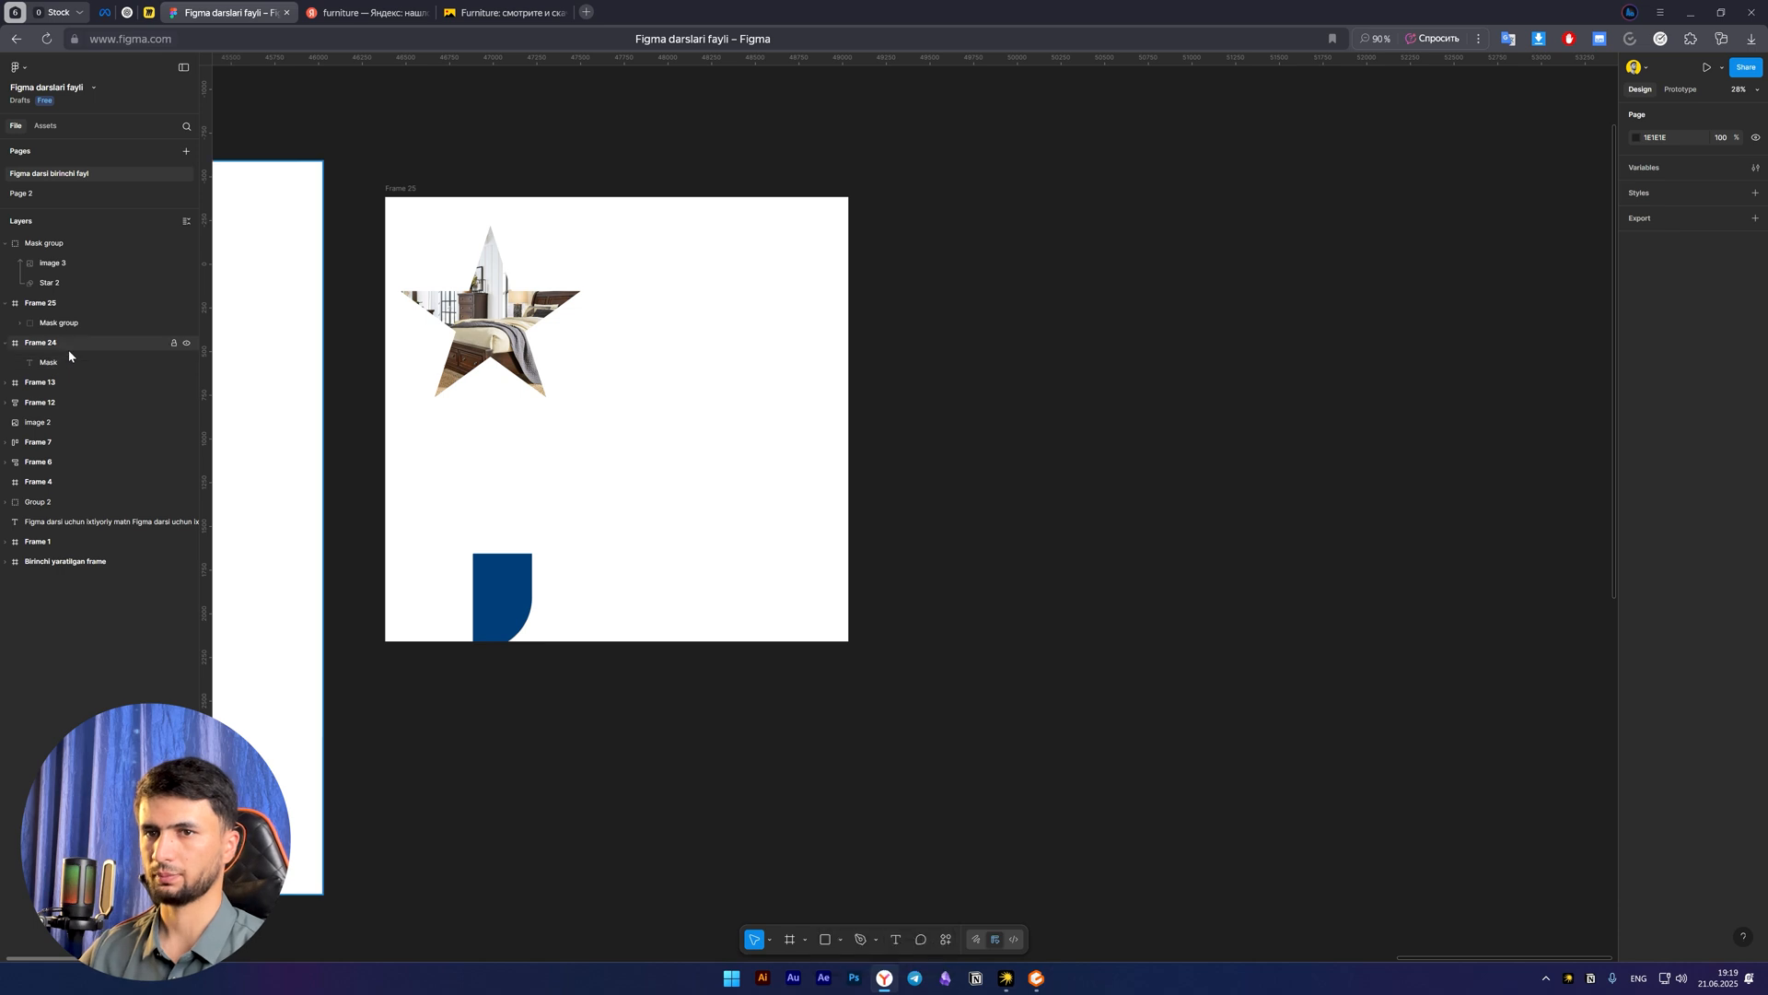
# Reposition the blue mask group fully inside Frame 25, below the star, at about X 740, Y 1325
pyautogui.click(63, 362)
pyautogui.click(75, 328)
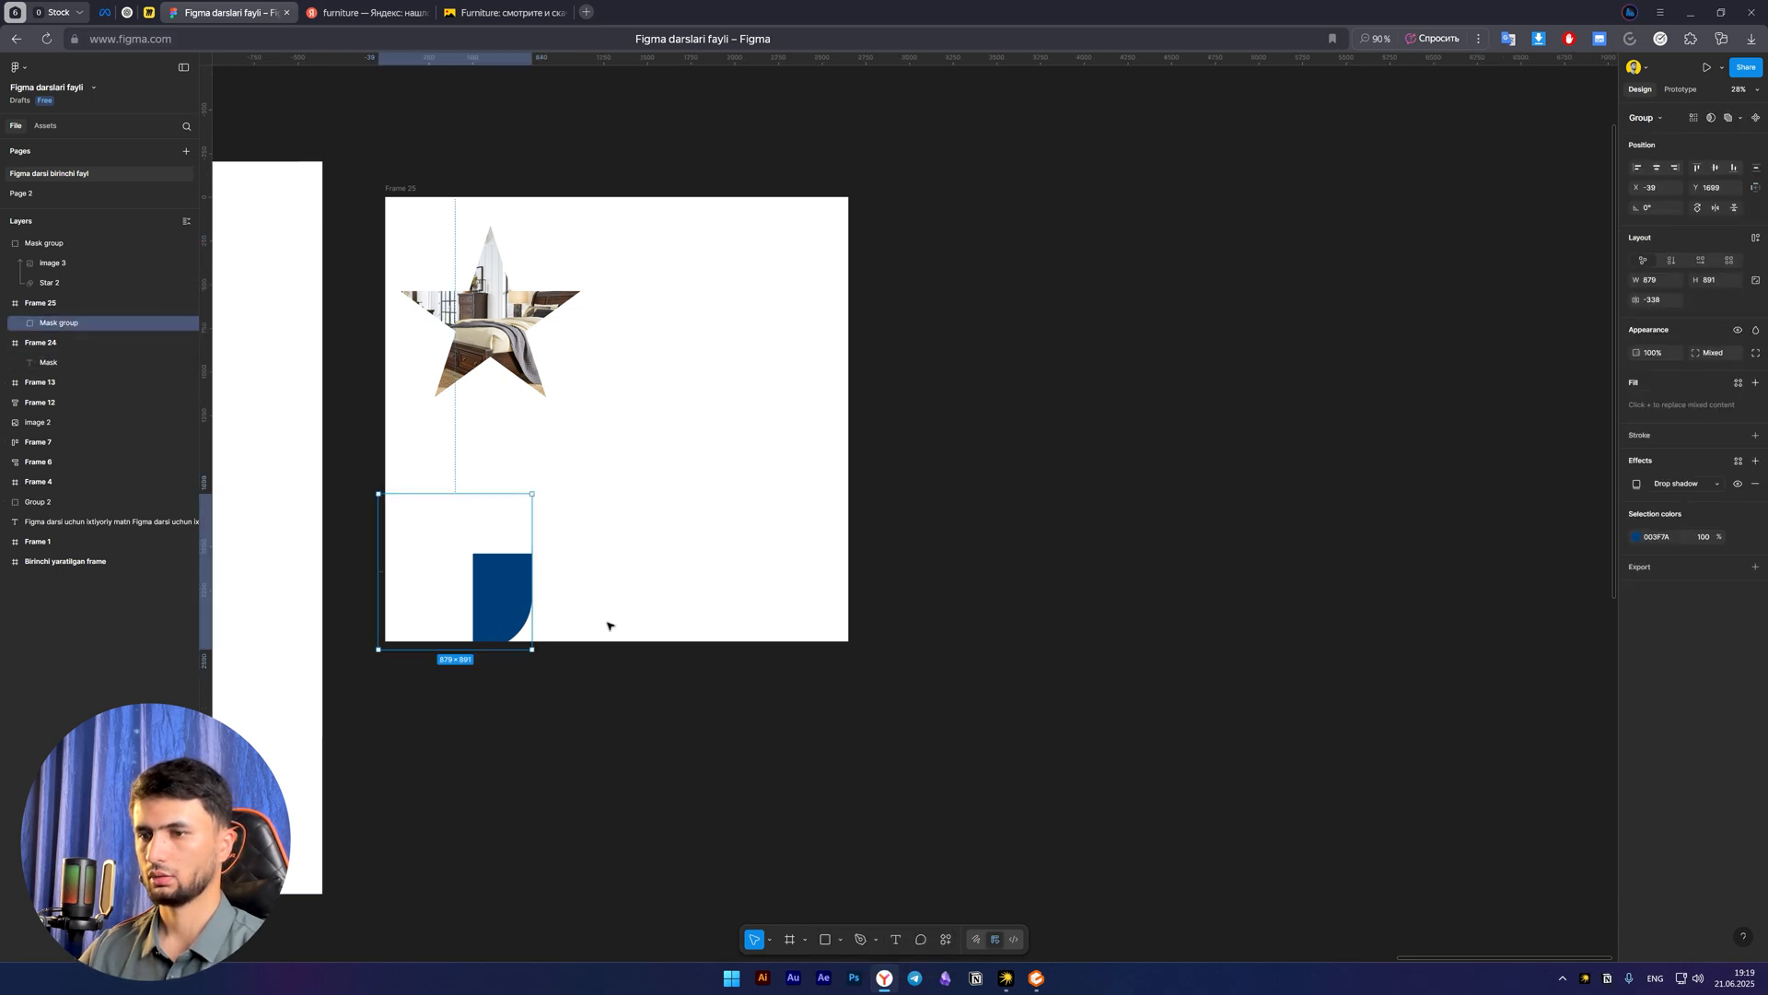
pyautogui.moveTo(495, 618); pyautogui.dragTo(630, 553)
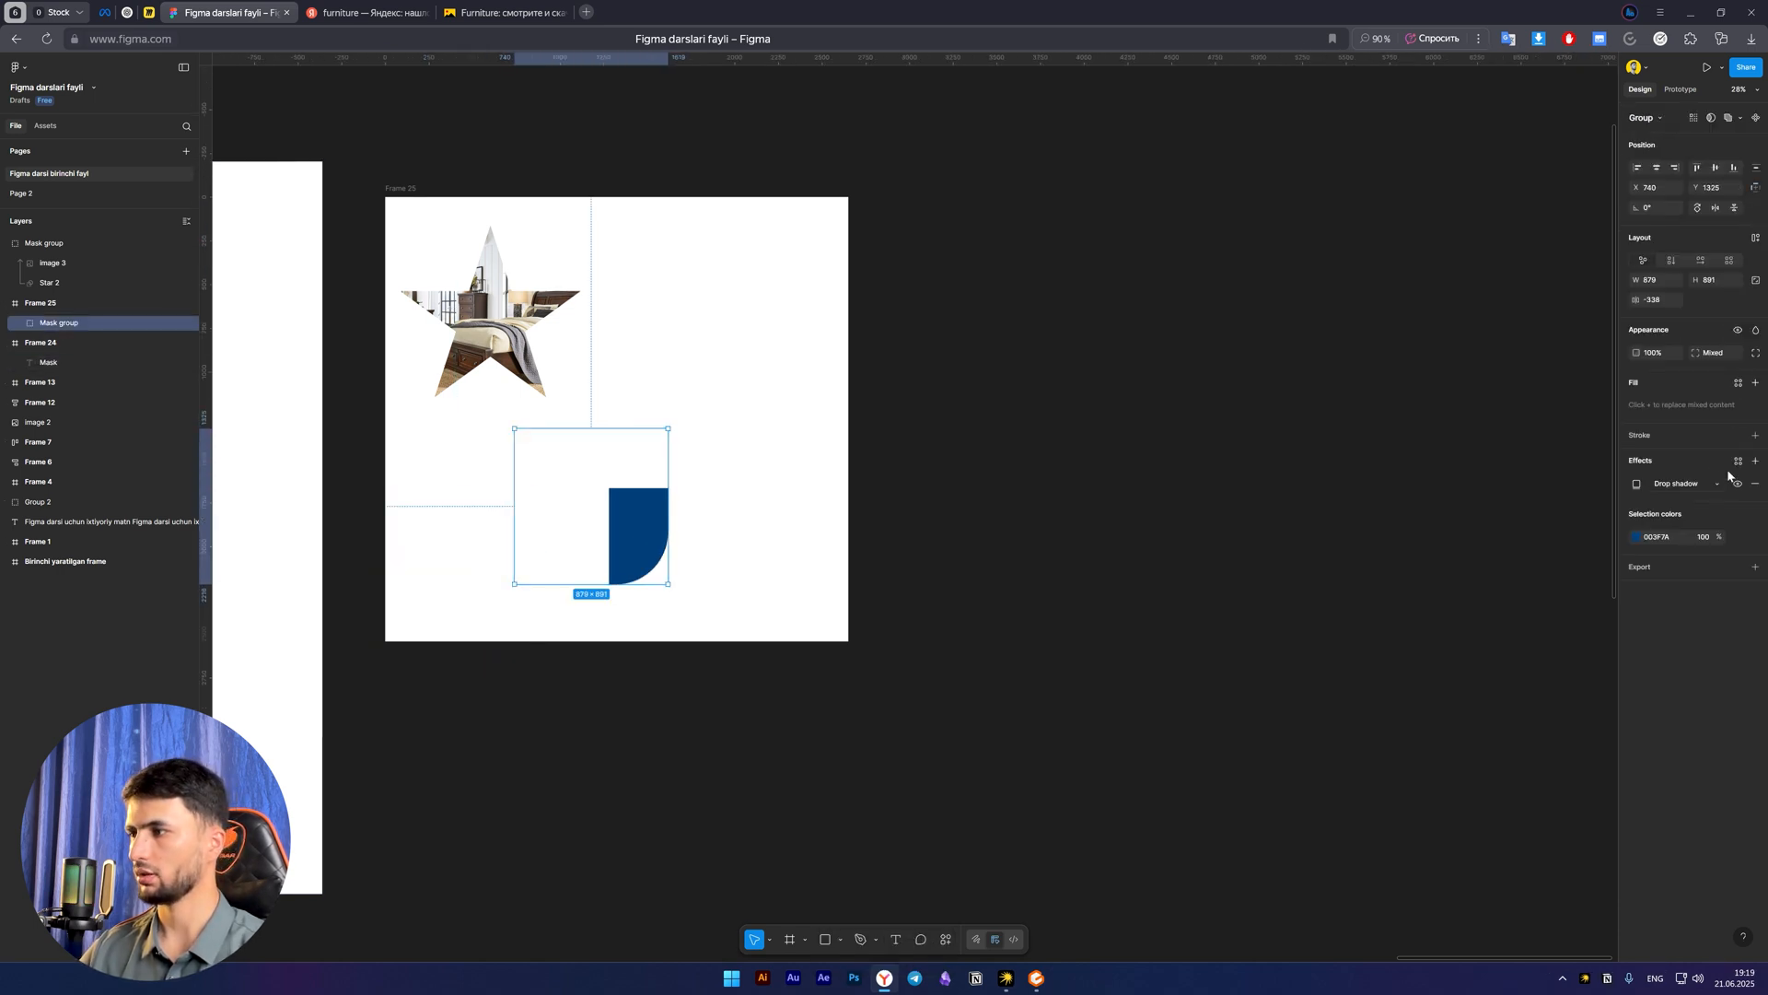
# Set the blue mask group's drop shadow opacity to 100% and increase the shadow's blur
pyautogui.click(1637, 485)
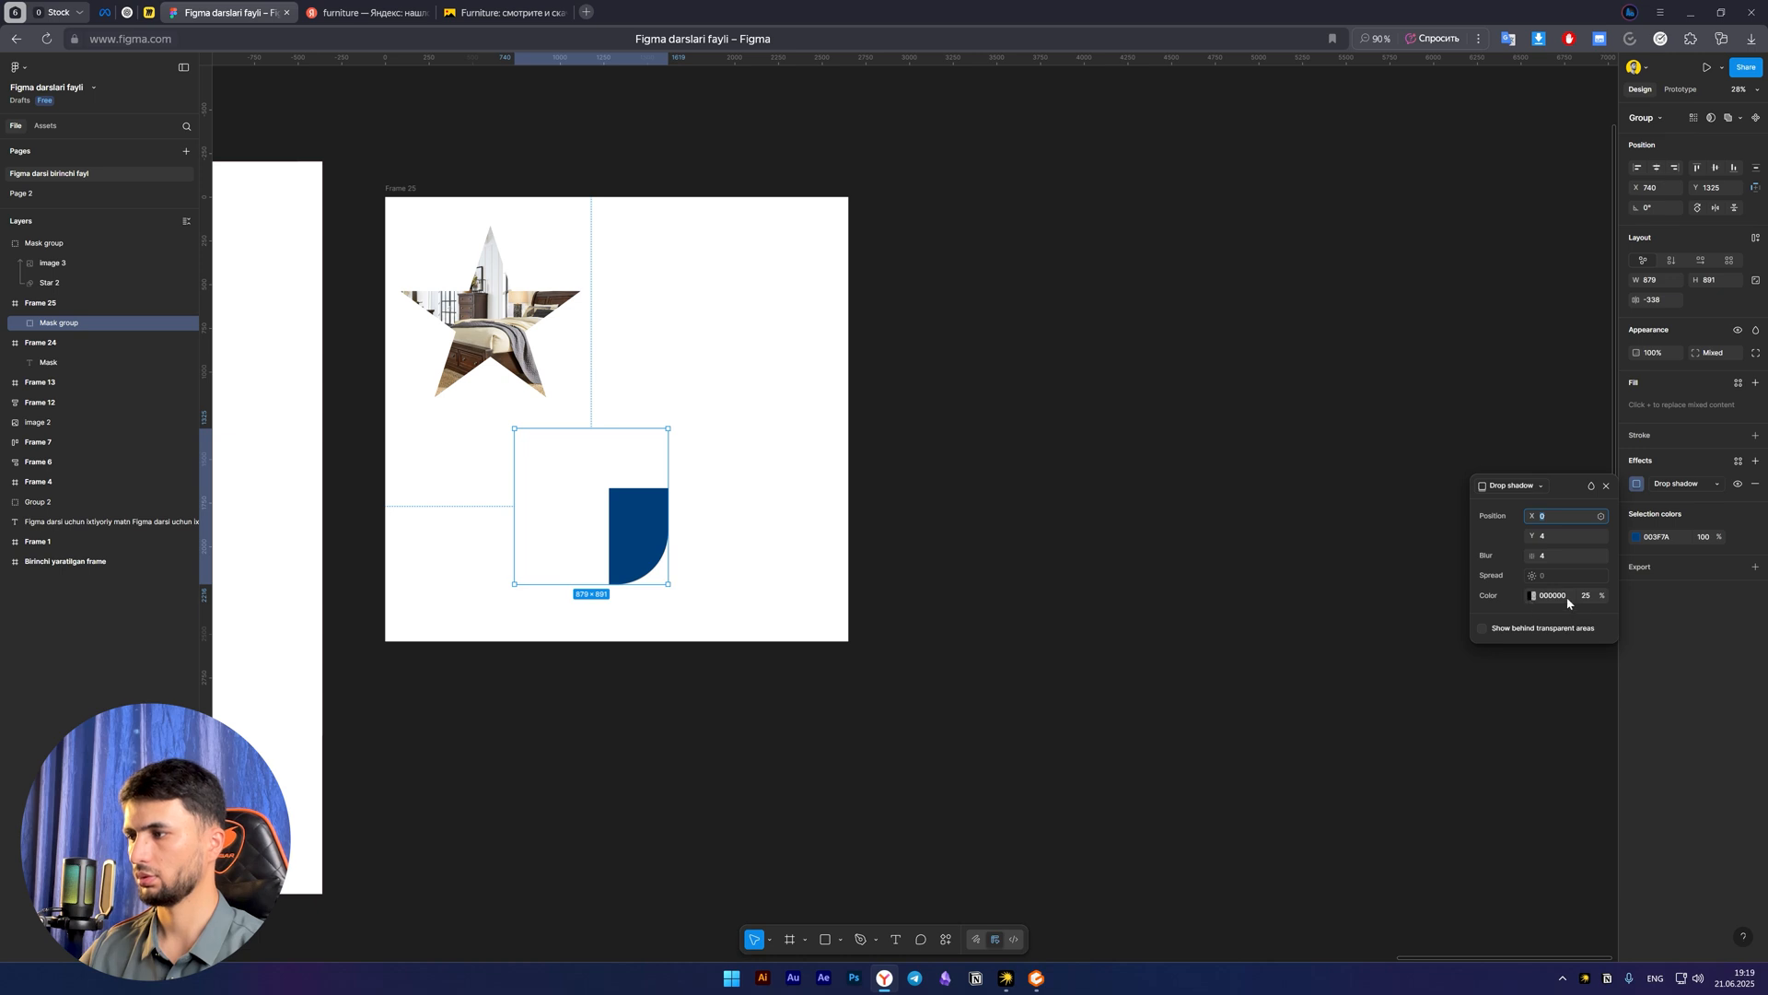
pyautogui.click(1586, 596)
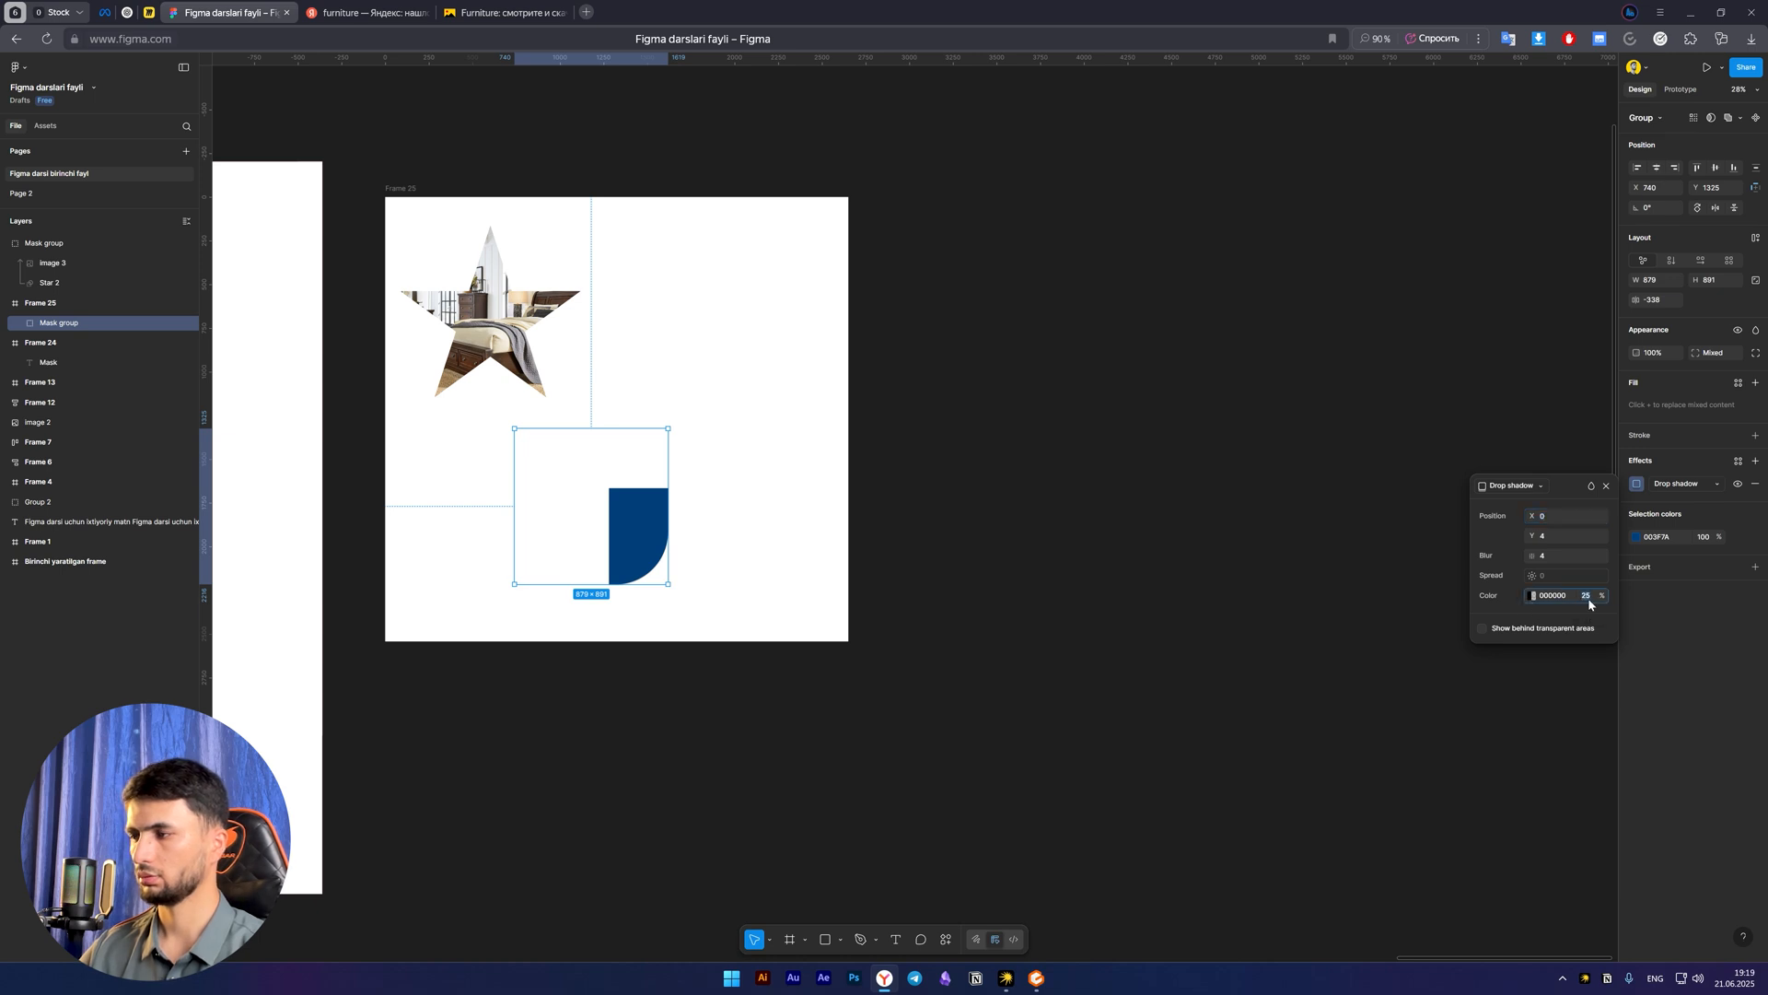
pyautogui.write('100')
pyautogui.press('Return')
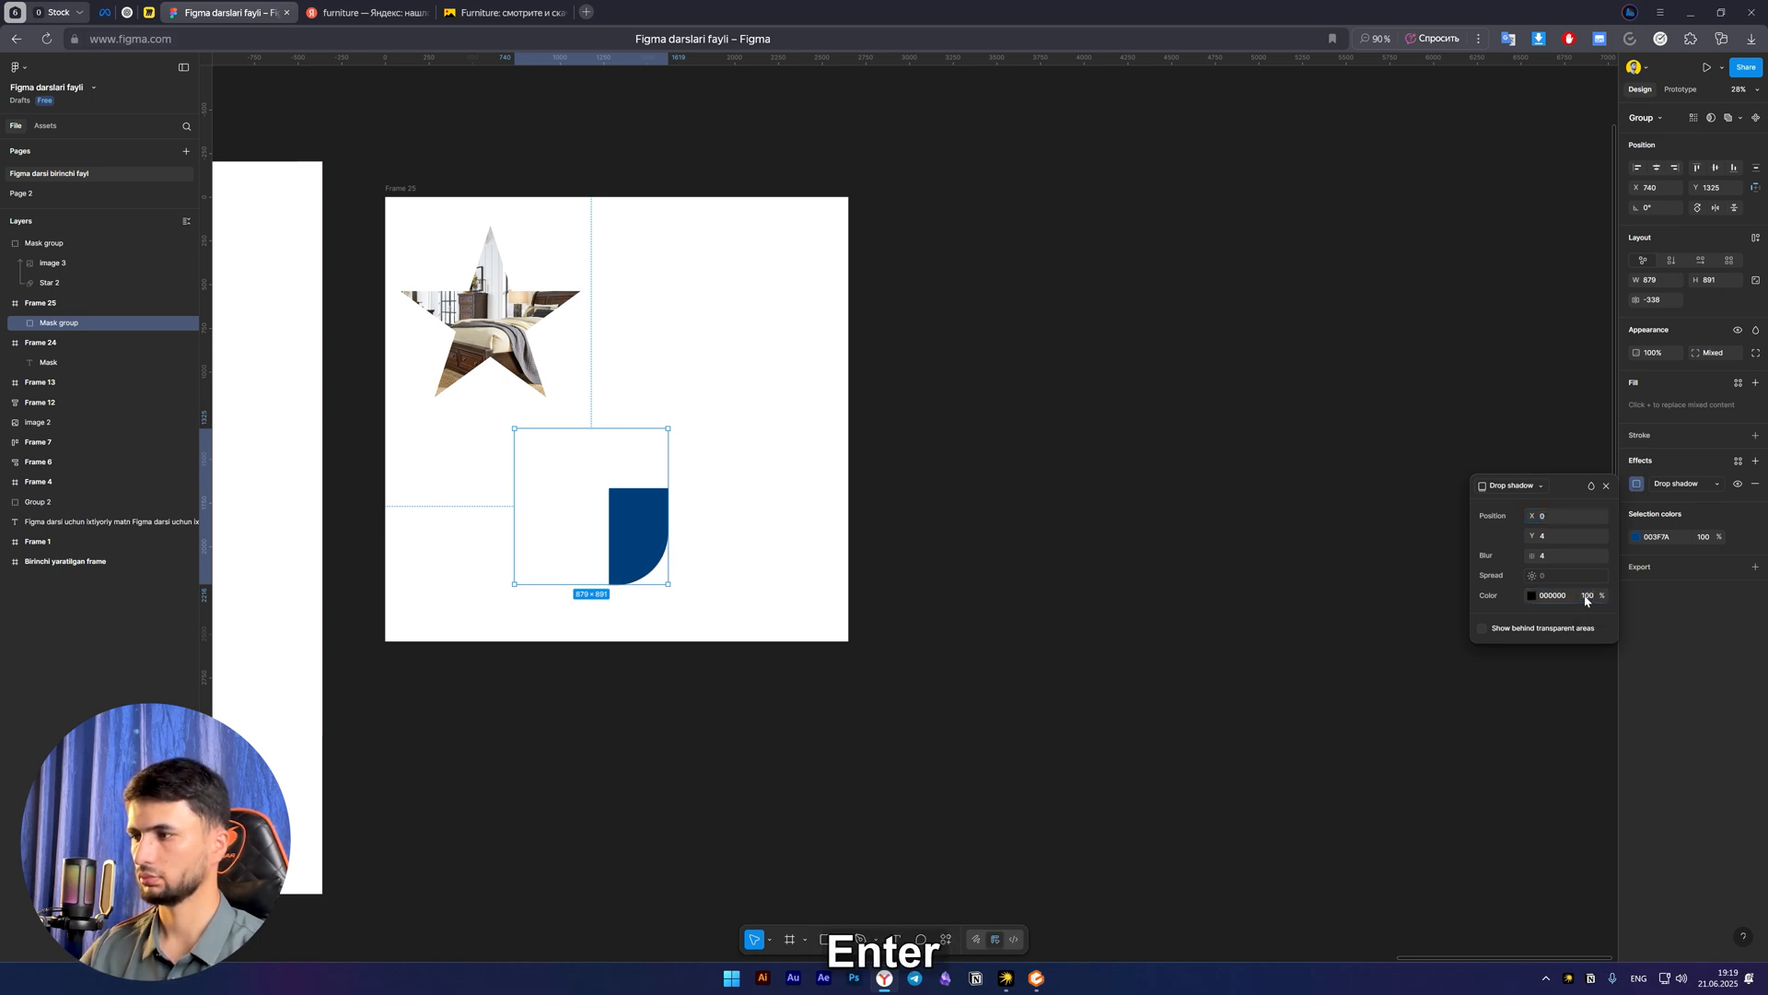
pyautogui.moveTo(1534, 552); pyautogui.dragTo(253, 559)
pyautogui.click(594, 541)
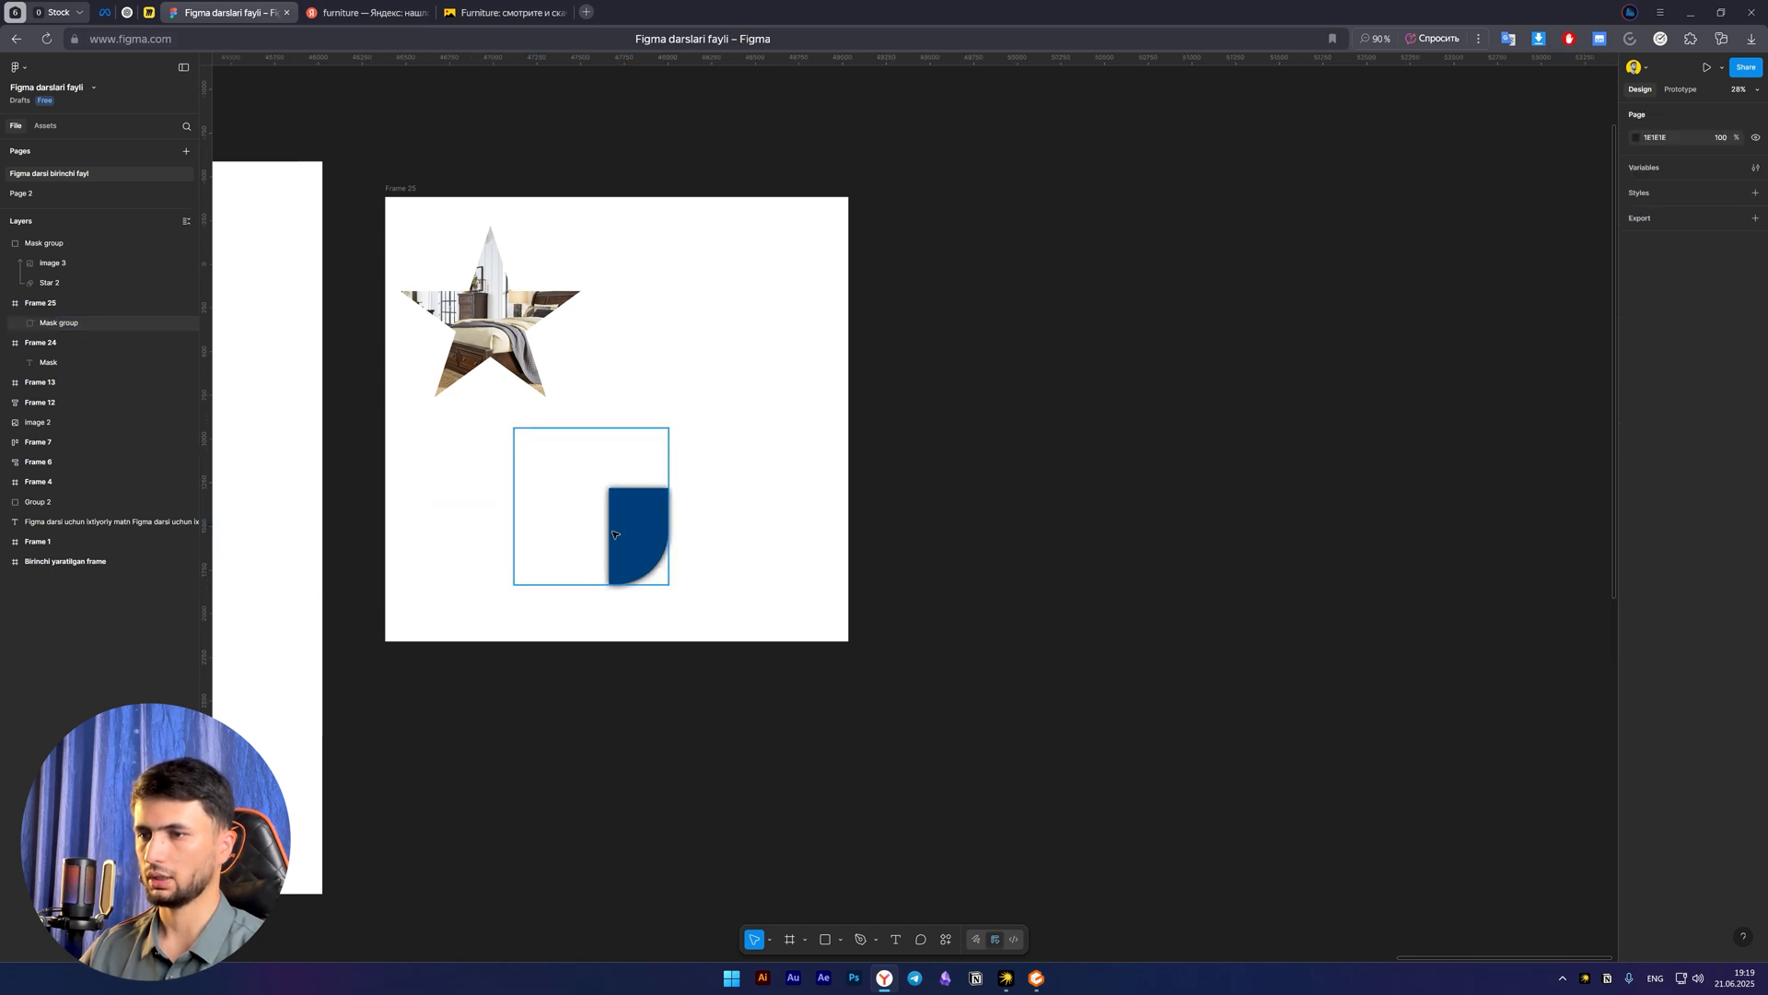
# Expand the blue mask group's layers and inspect the outlines of Rectangle 7 and the mask layer Rectangle 6
pyautogui.click(616, 536)
pyautogui.click(19, 322)
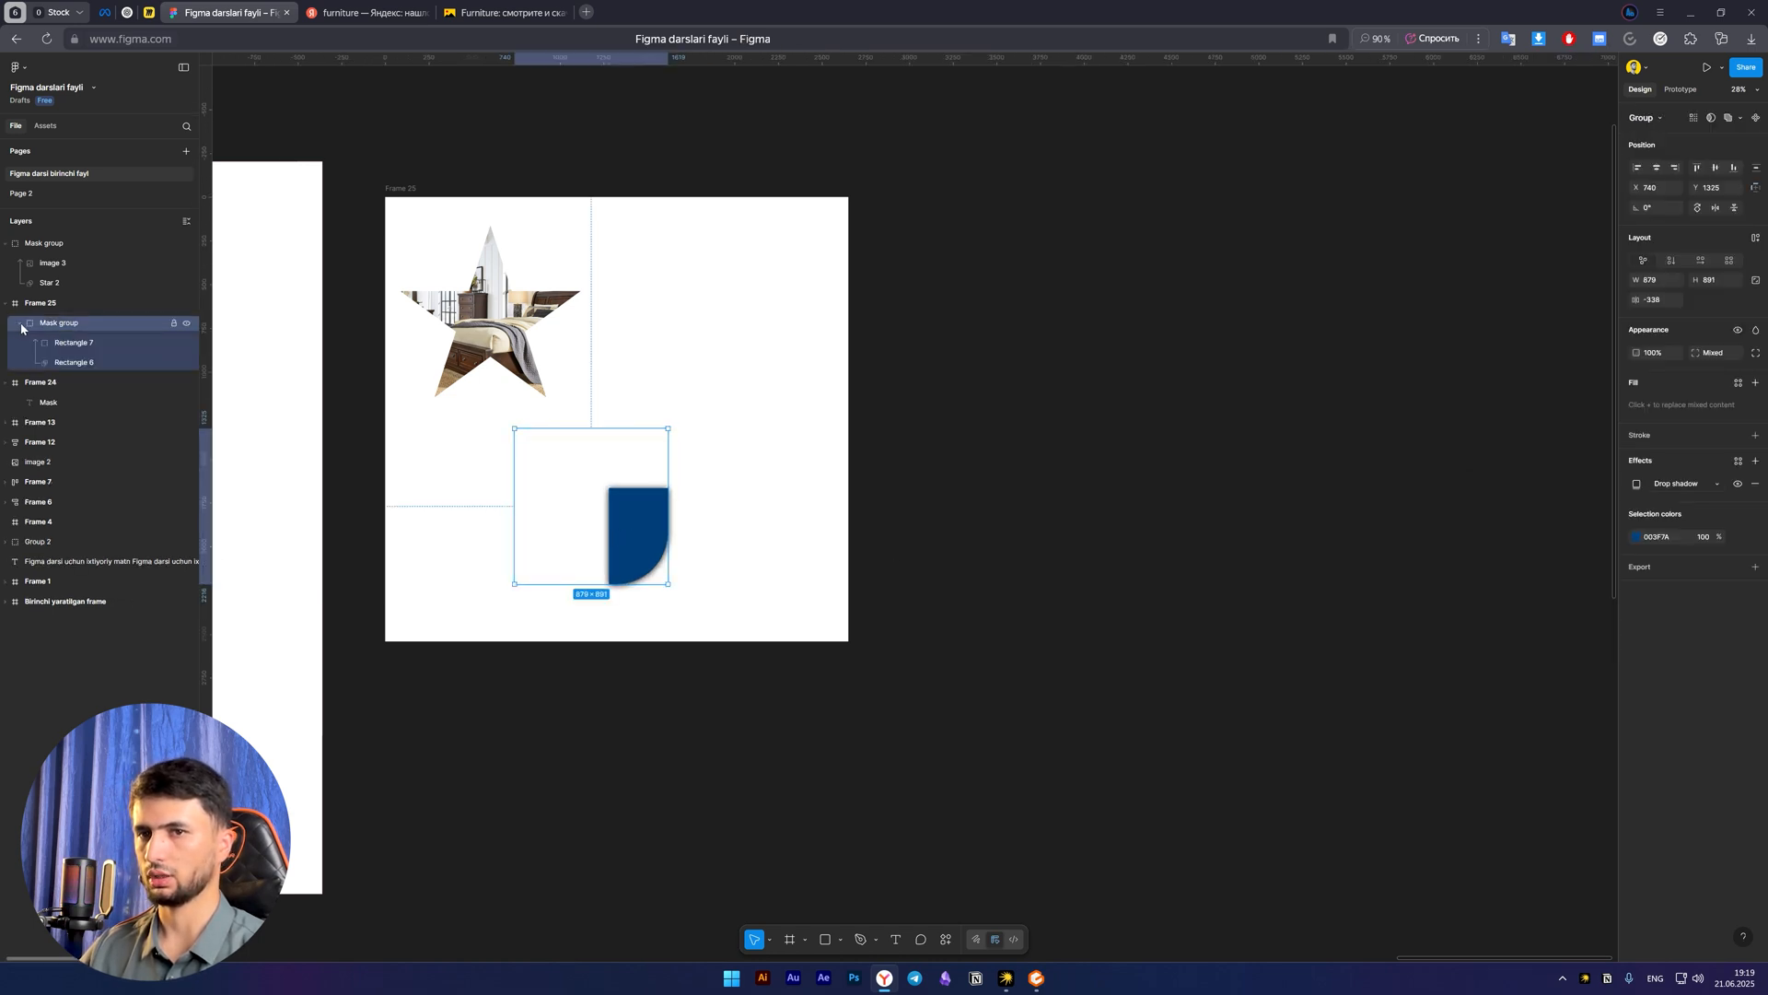
pyautogui.click(104, 343)
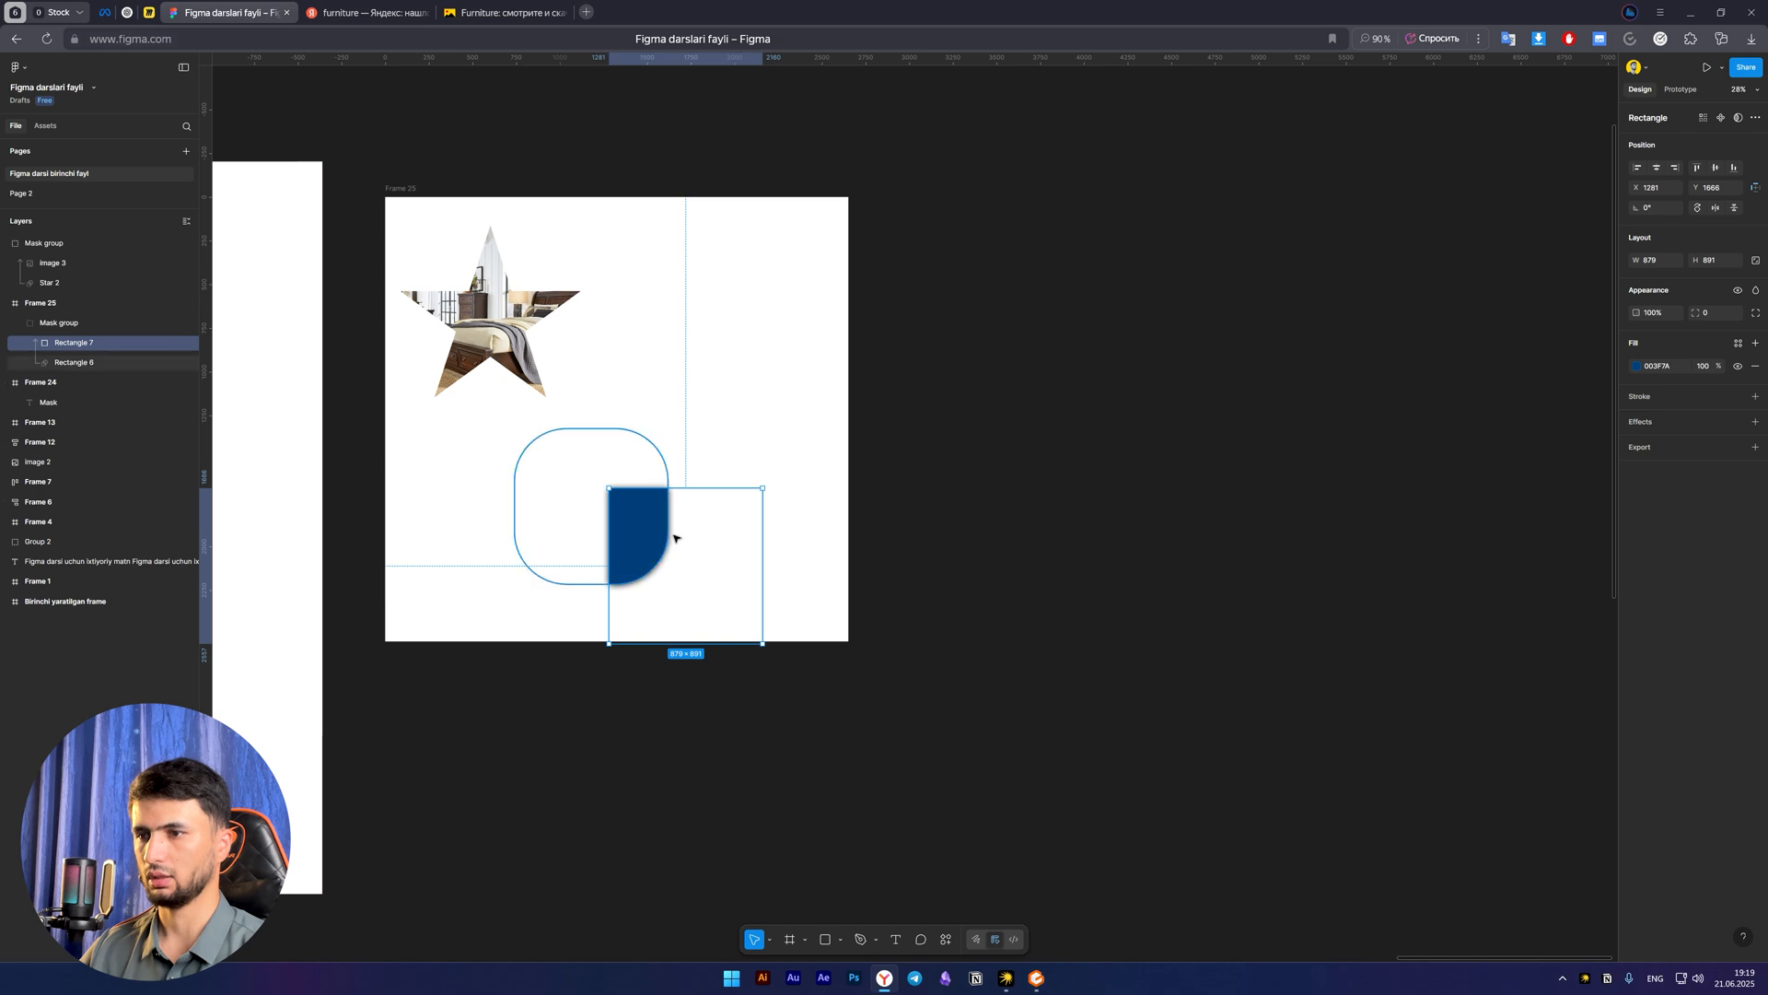
pyautogui.click(102, 362)
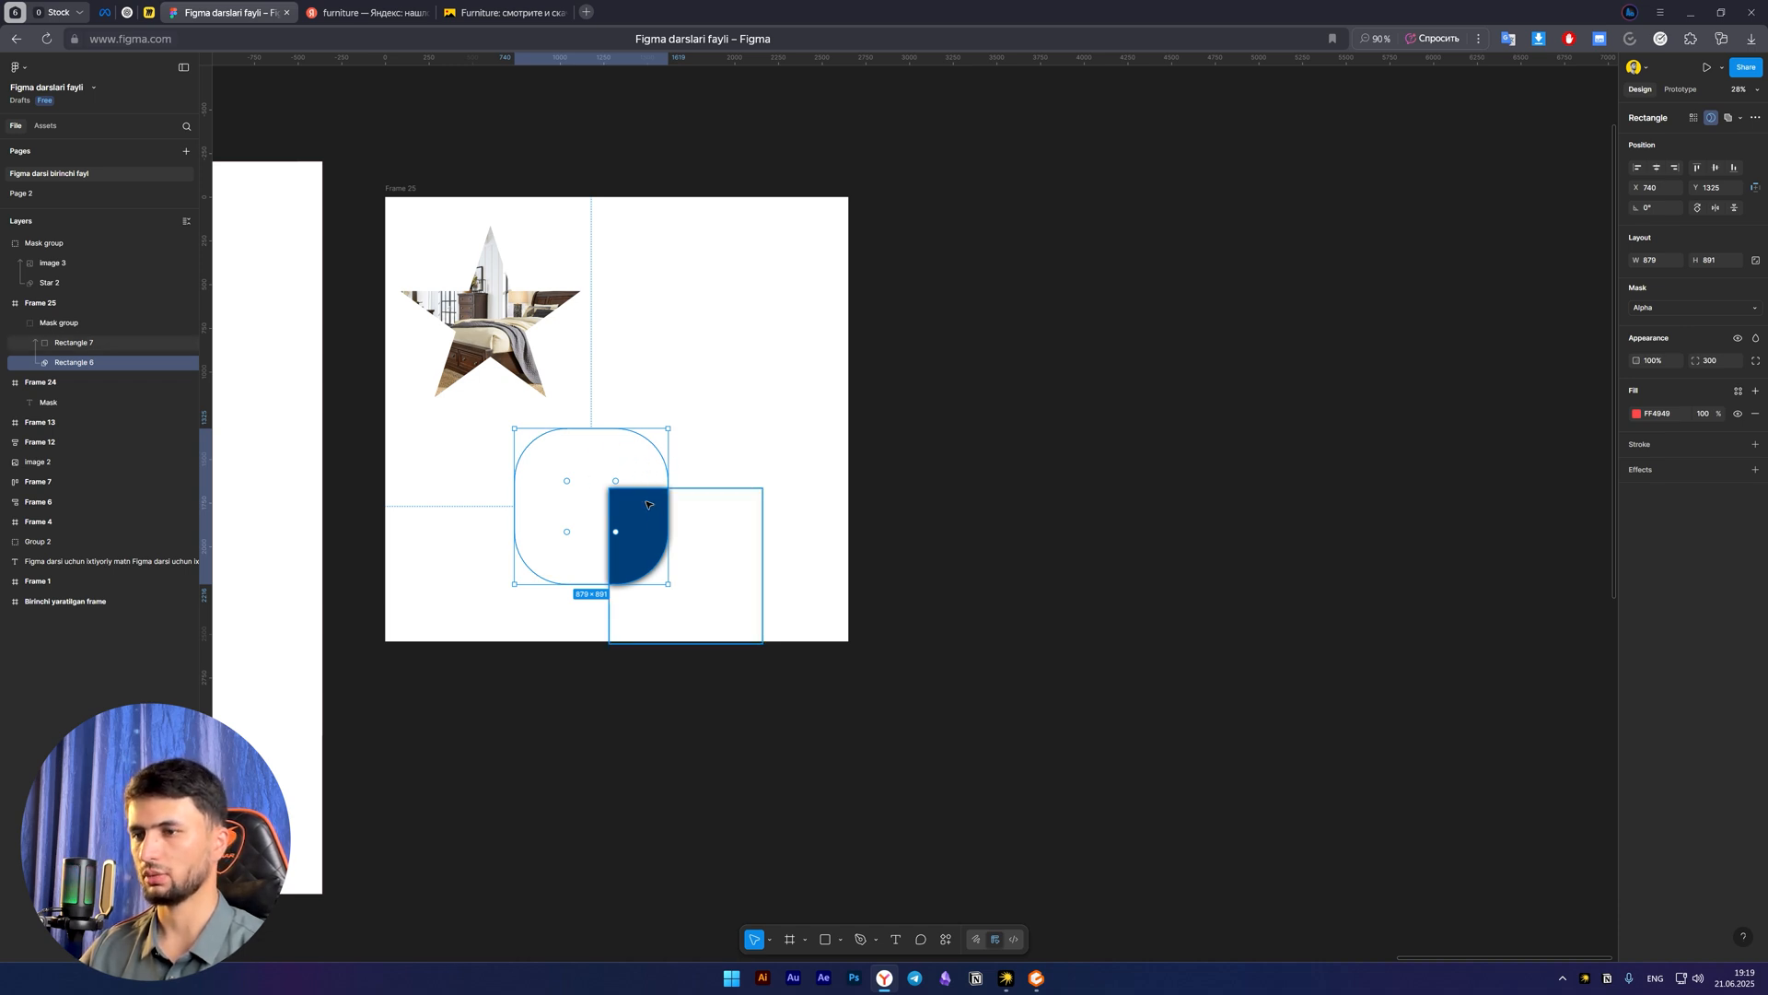
pyautogui.click(784, 369)
pyautogui.scroll(-2, 693, 436)
pyautogui.scroll(1, 690, 434)
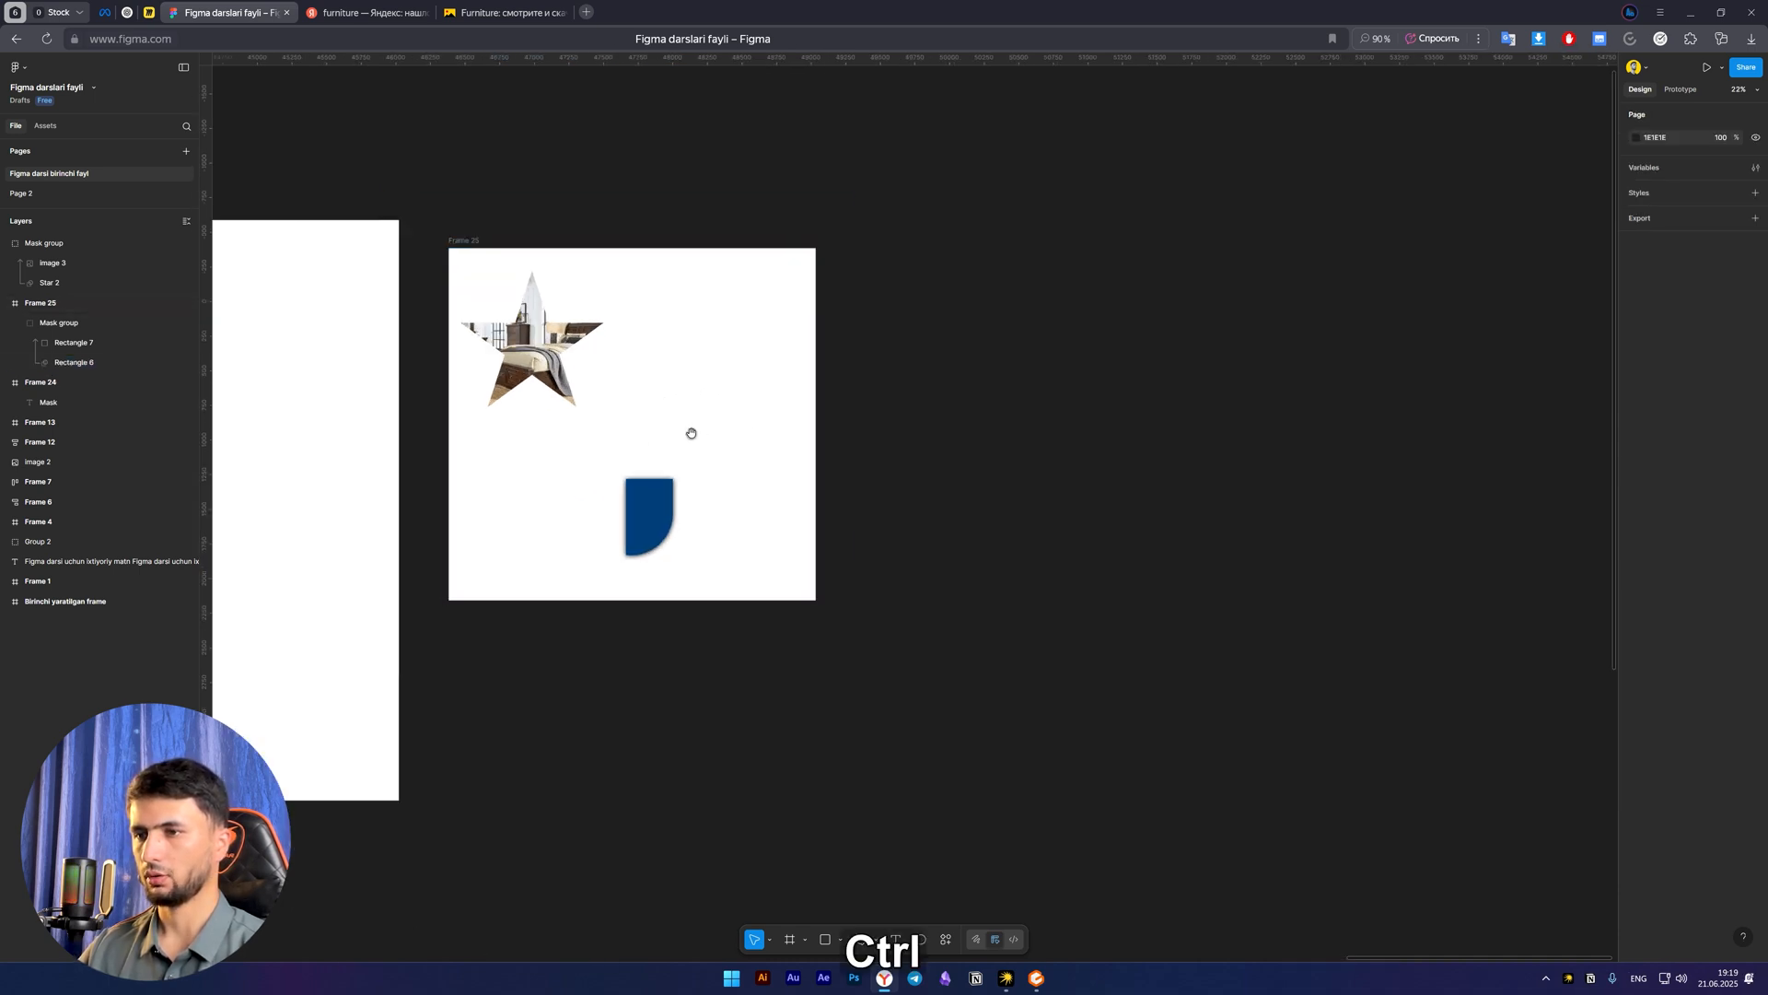
pyautogui.moveTo(691, 434); pyautogui.dragTo(853, 446)
pyautogui.scroll(-2, 821, 406)
pyautogui.scroll(3, 821, 406)
pyautogui.moveTo(749, 430); pyautogui.dragTo(762, 466)
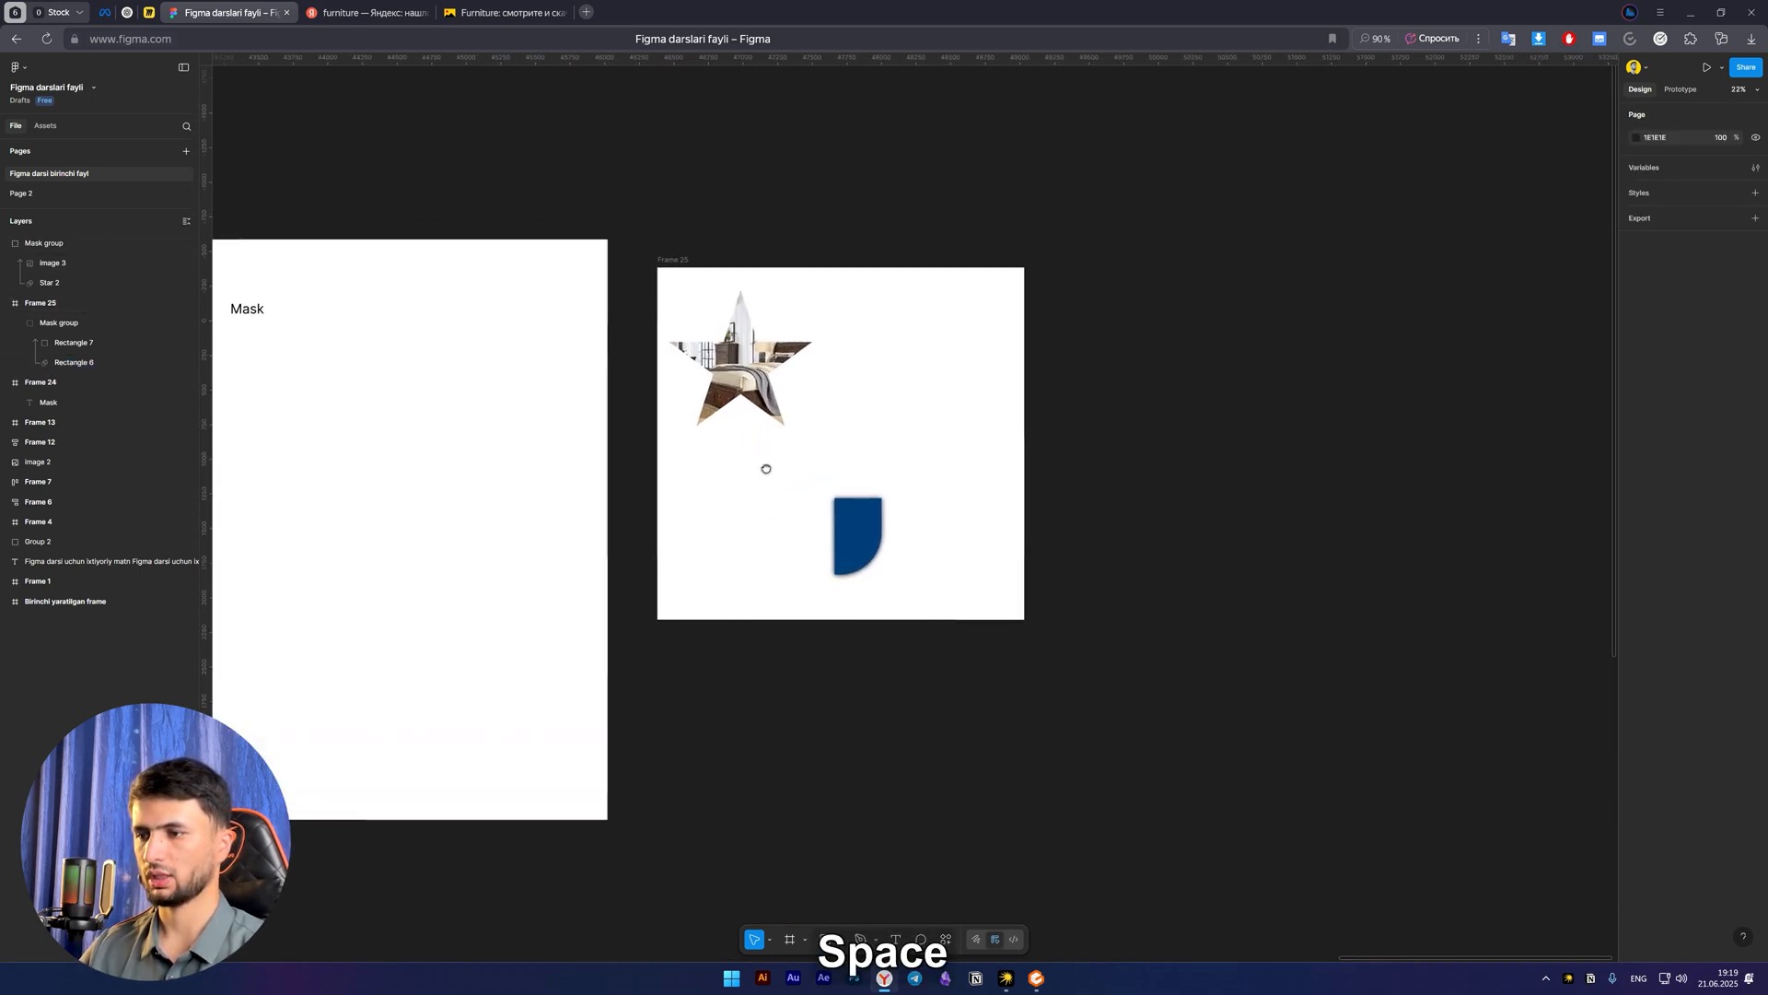
pyautogui.scroll(1, 880, 485)
pyautogui.moveTo(903, 499); pyautogui.dragTo(802, 502)
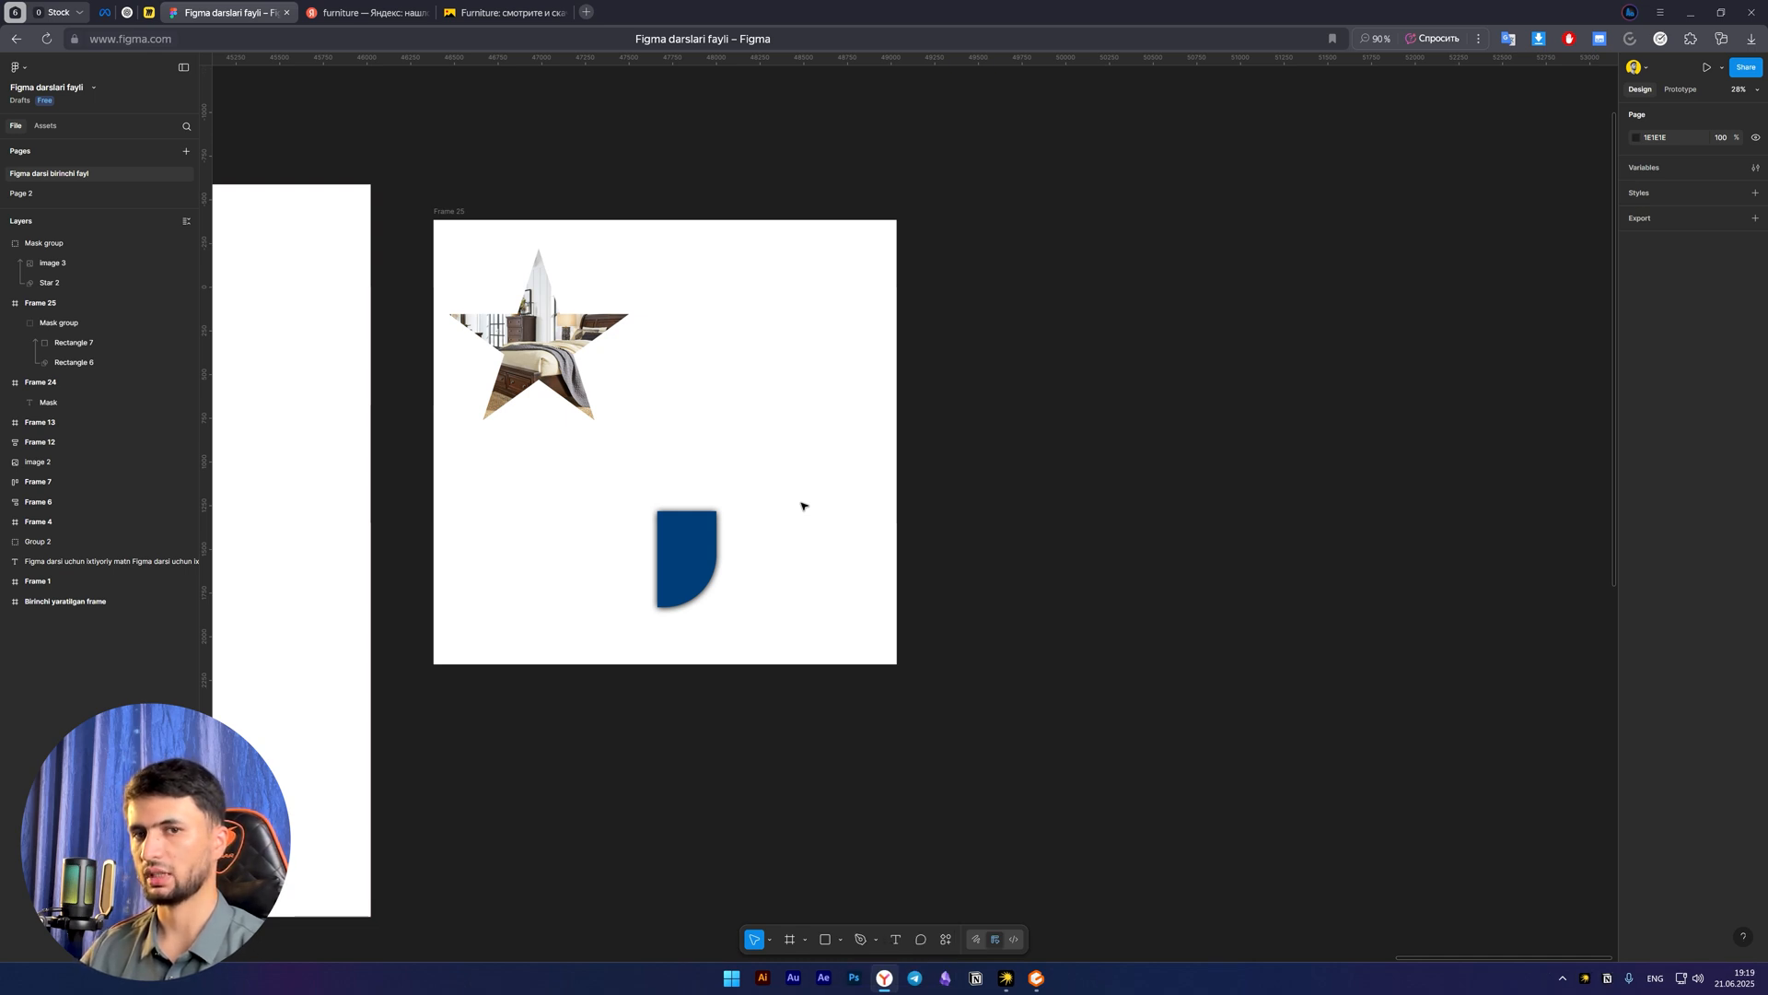
pyautogui.moveTo(753, 437); pyautogui.dragTo(703, 442)
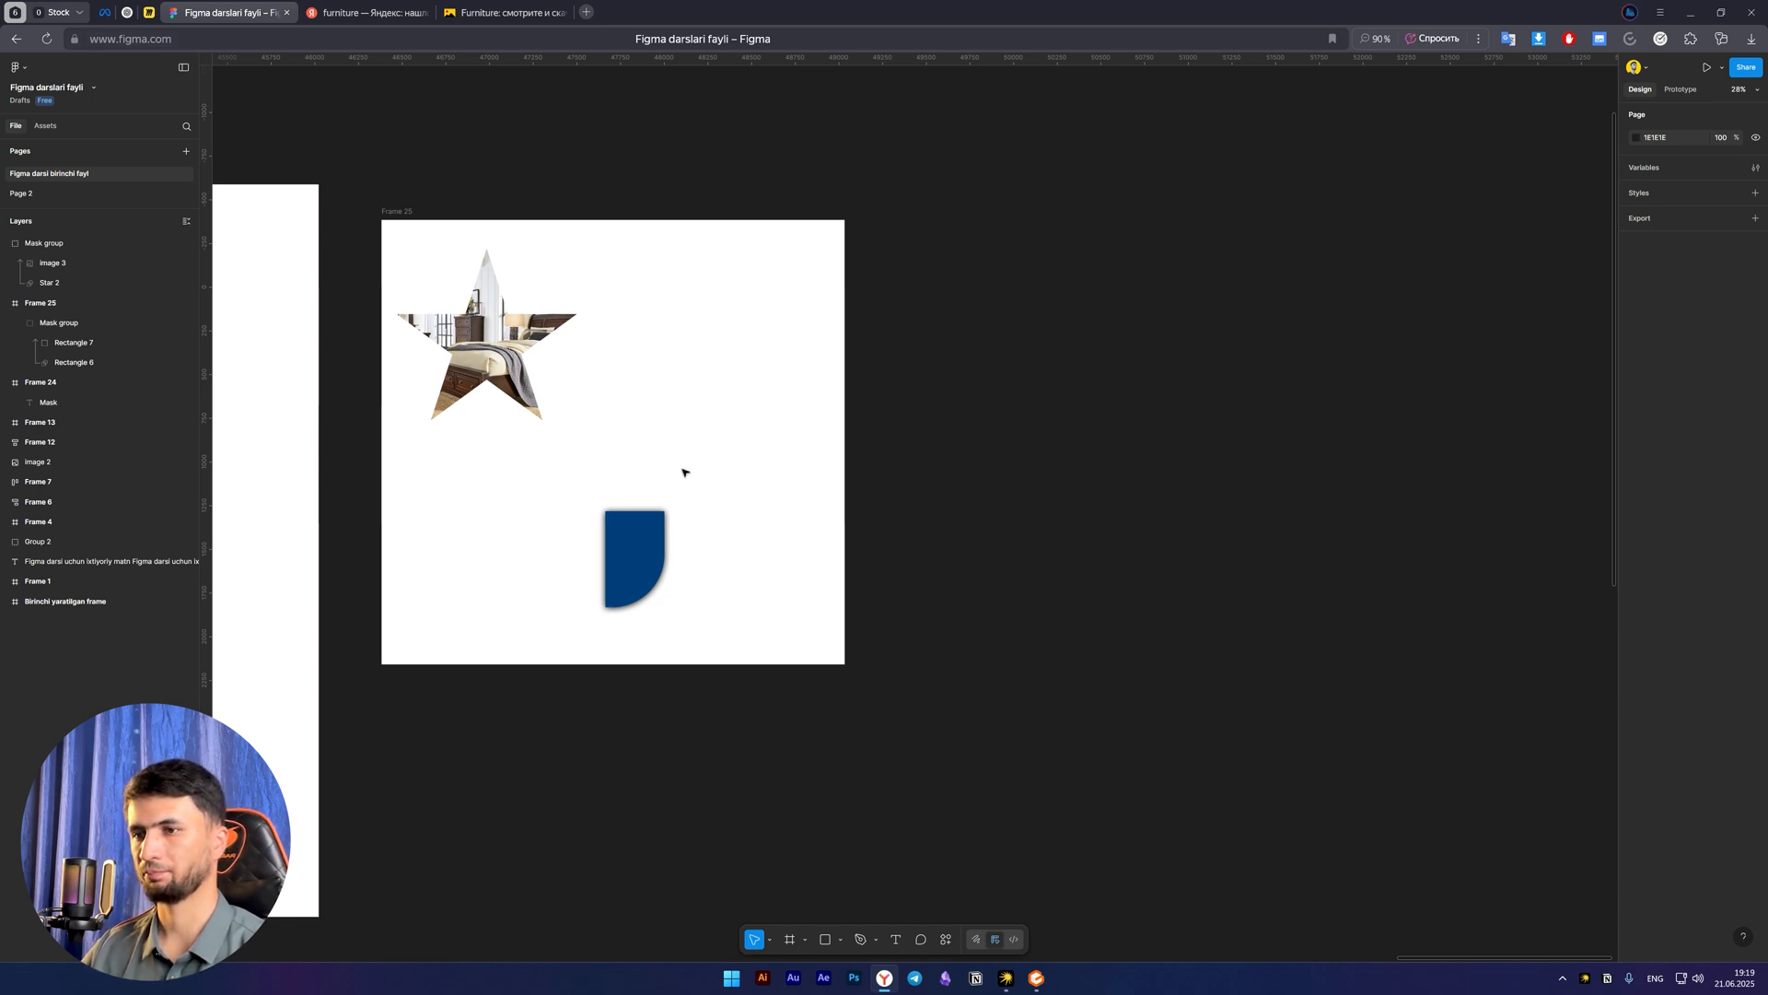
pyautogui.moveTo(682, 472); pyautogui.dragTo(746, 513)
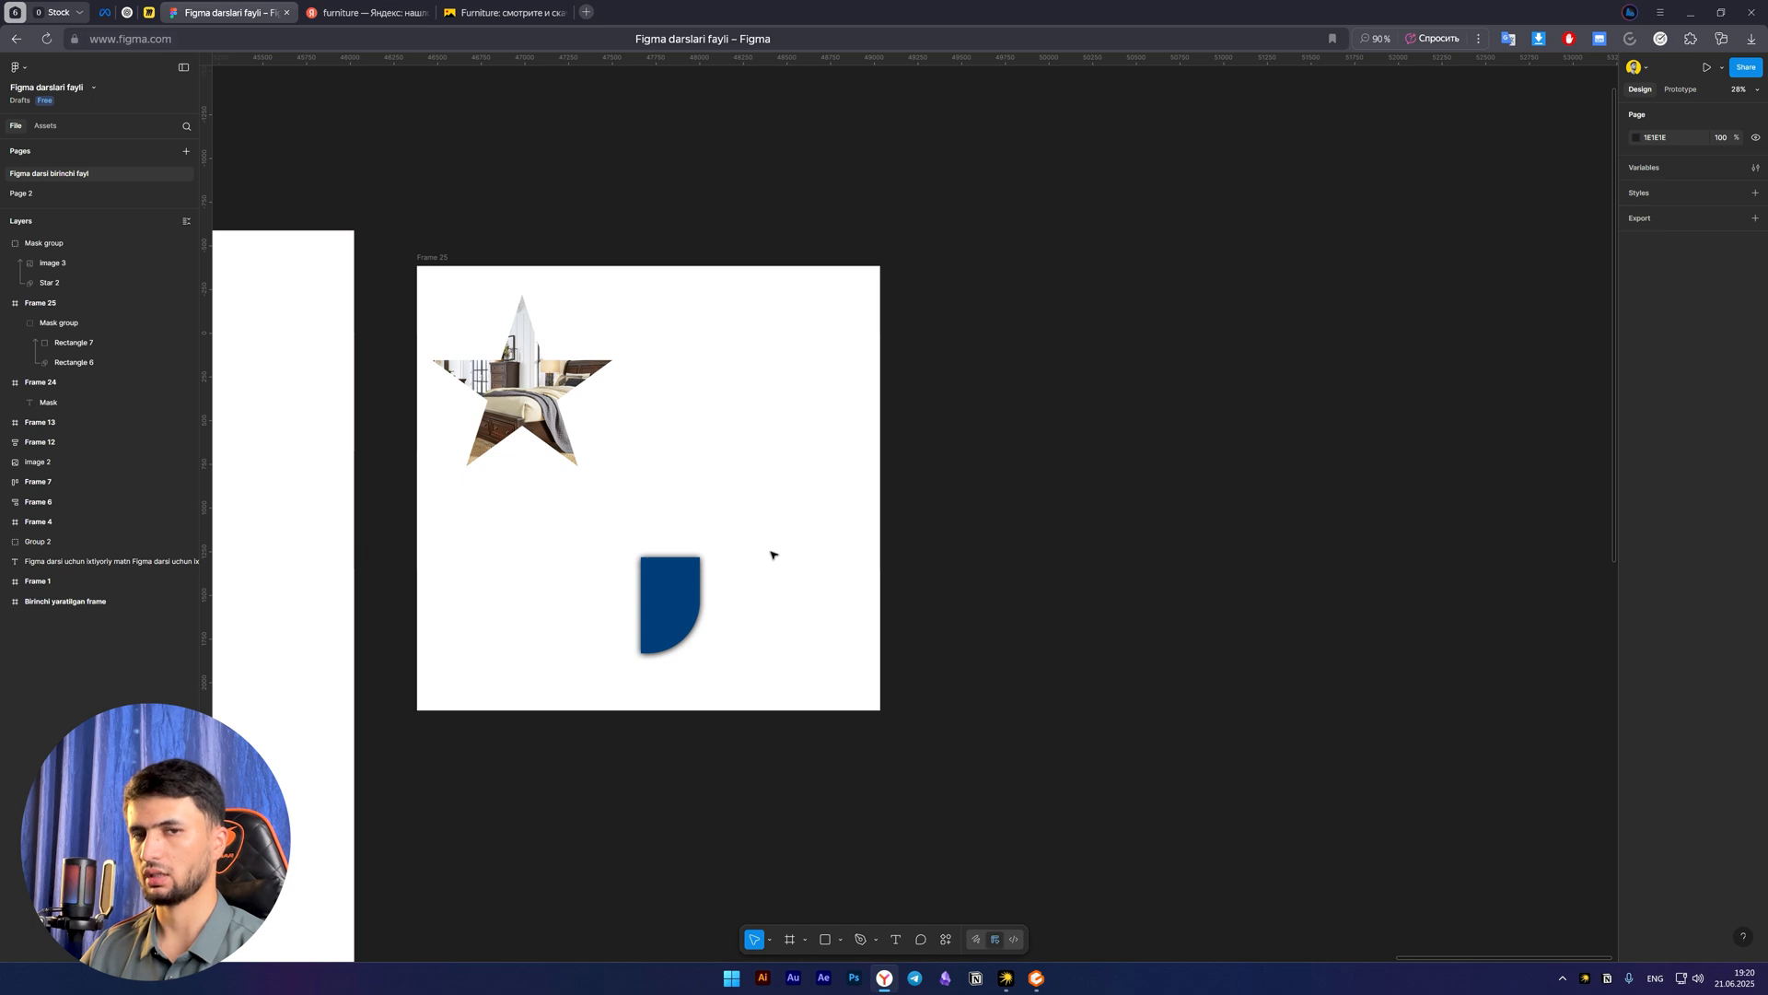
pyautogui.moveTo(750, 506); pyautogui.dragTo(699, 510)
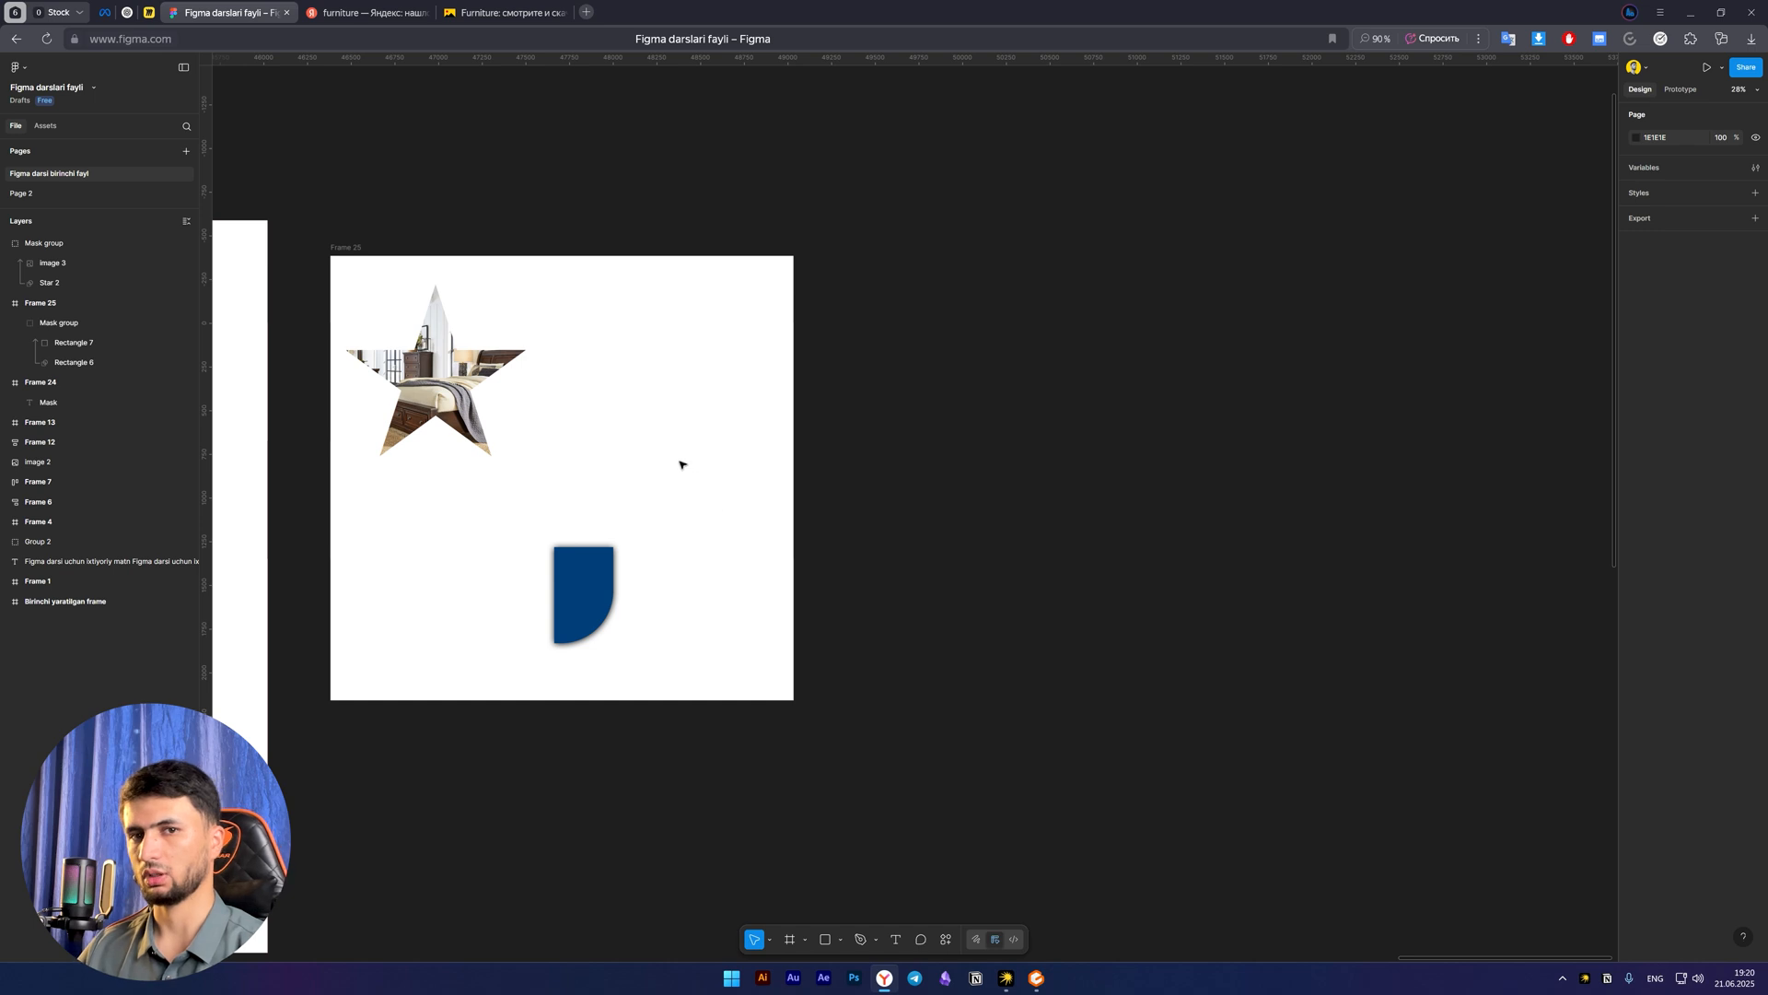
pyautogui.moveTo(687, 474); pyautogui.dragTo(622, 454)
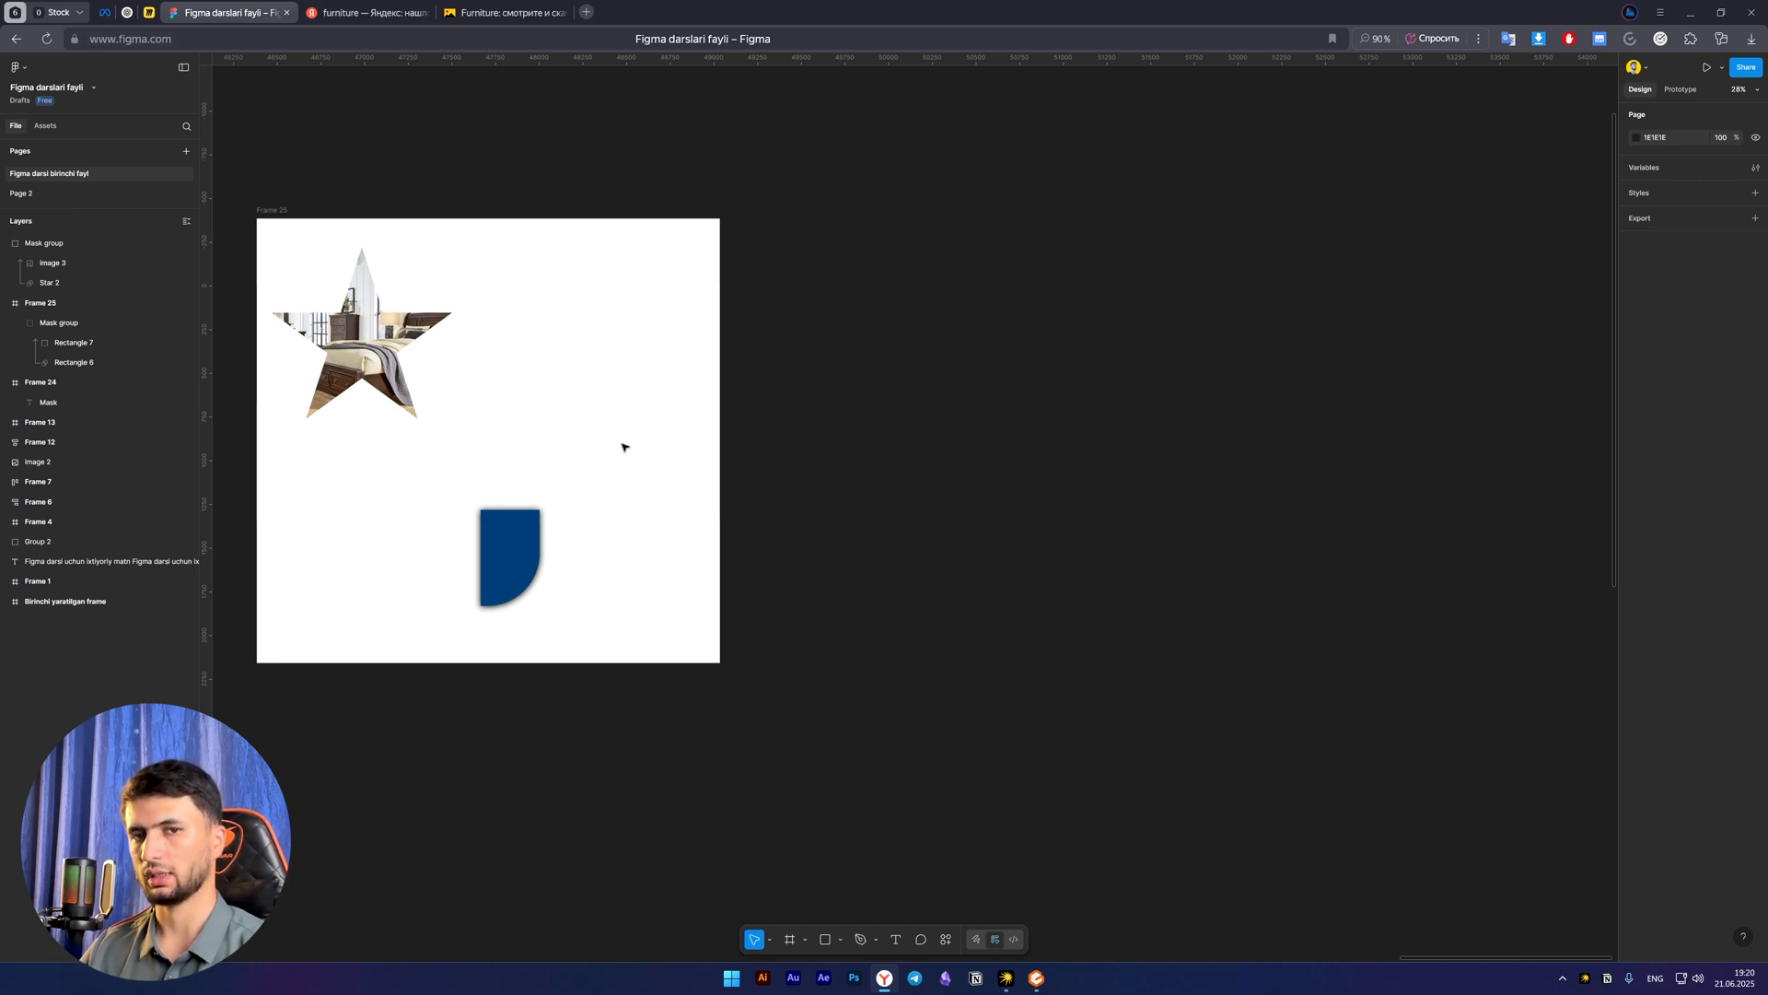
pyautogui.press('space')
pyautogui.moveTo(590, 468)
pyautogui.mouseDown()
pyautogui.moveTo(620, 505)
pyautogui.moveTo(590, 493)
pyautogui.mouseUp()
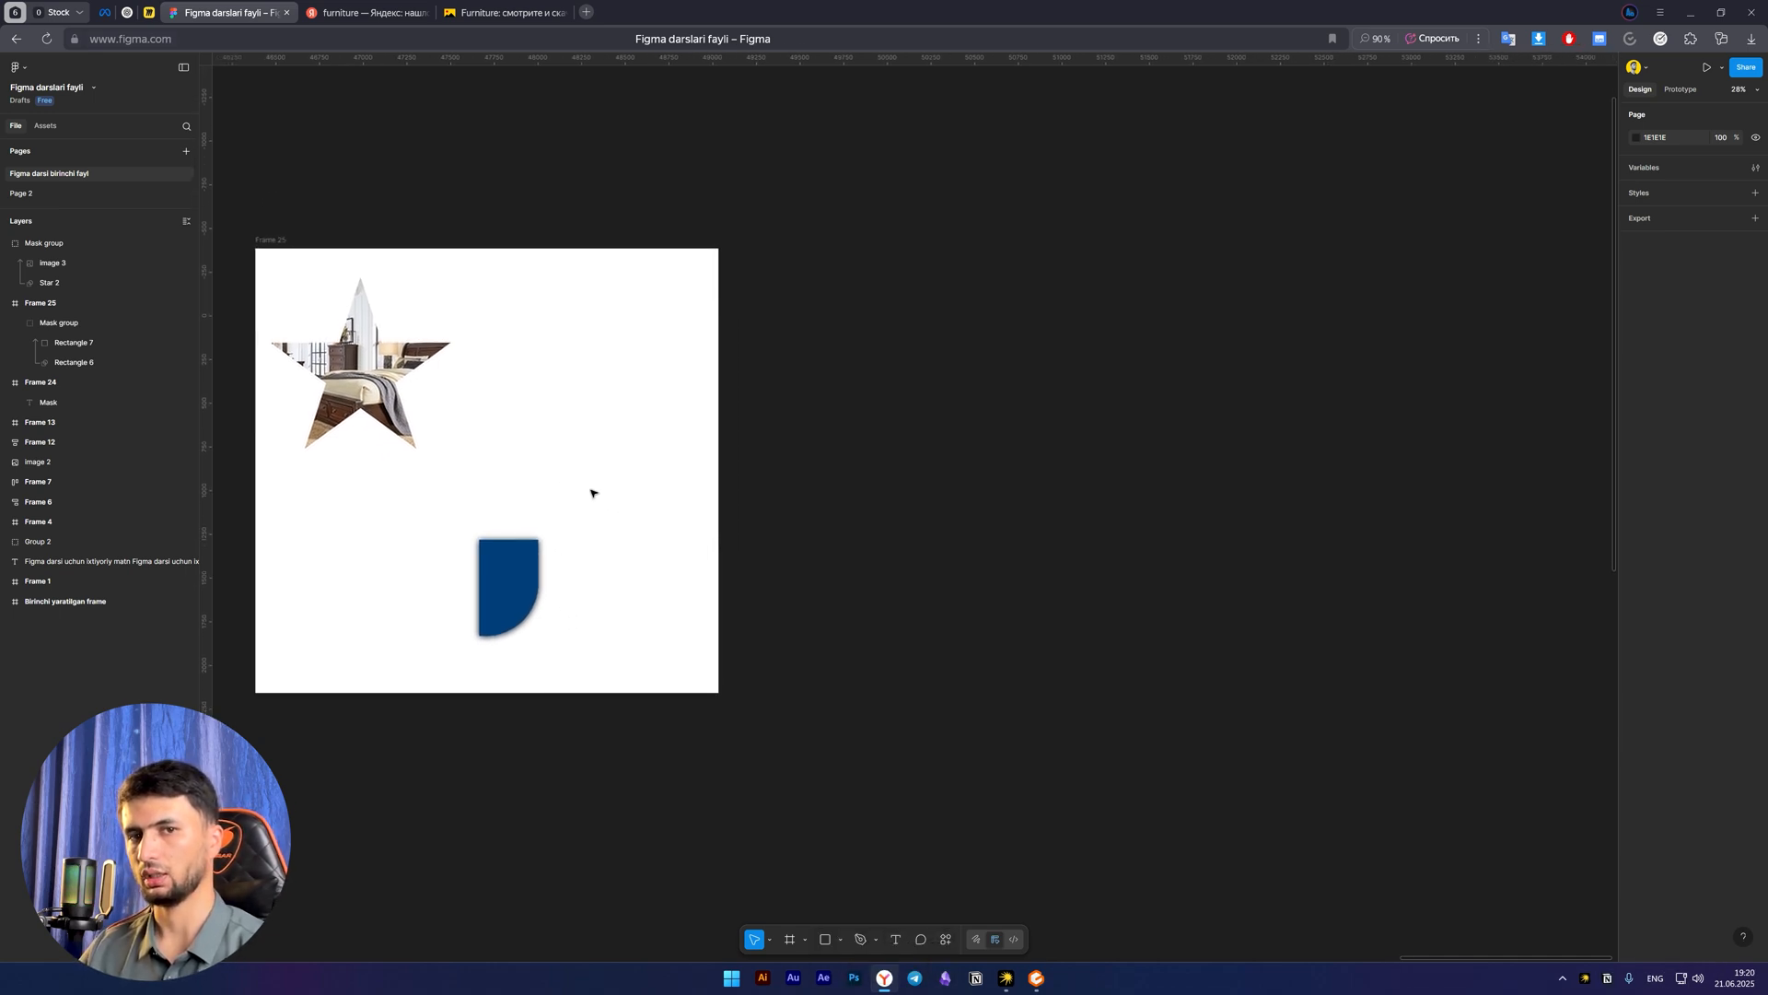